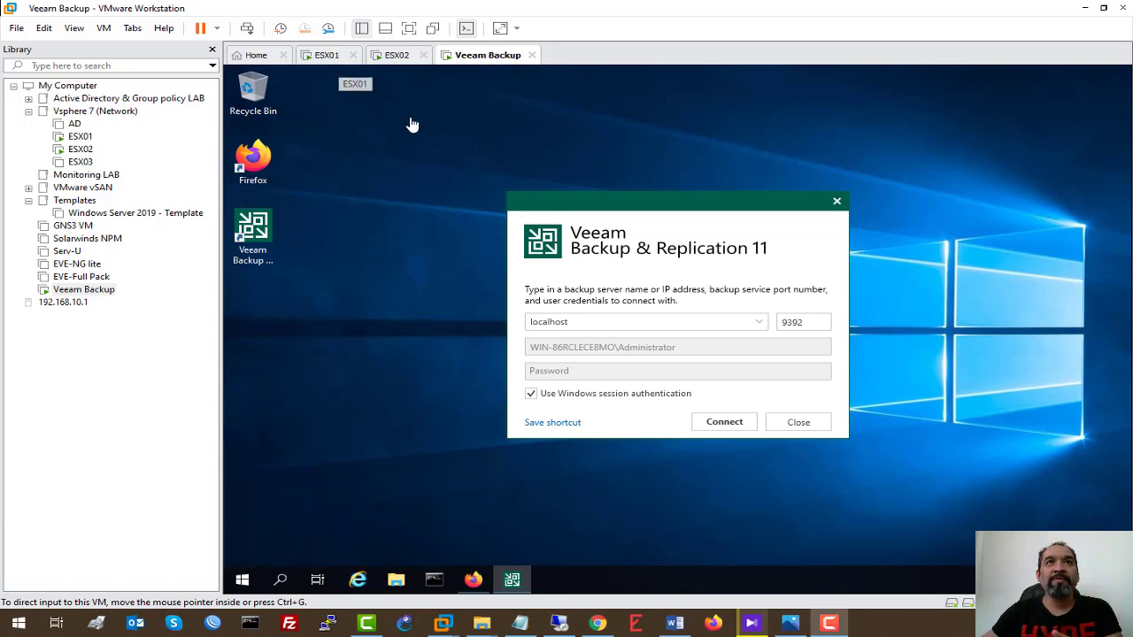
# - Show the Veeam Backup virtual machine full screen and connect to the localhost backup server with Windows session authentication
pyautogui.click(409, 29)
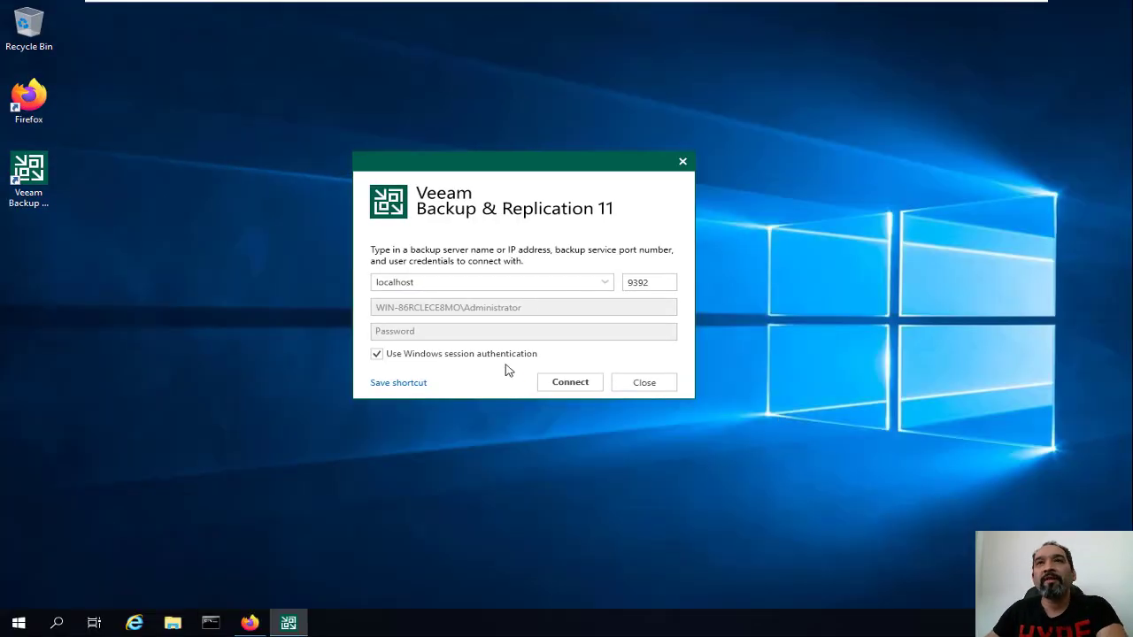
pyautogui.click(584, 384)
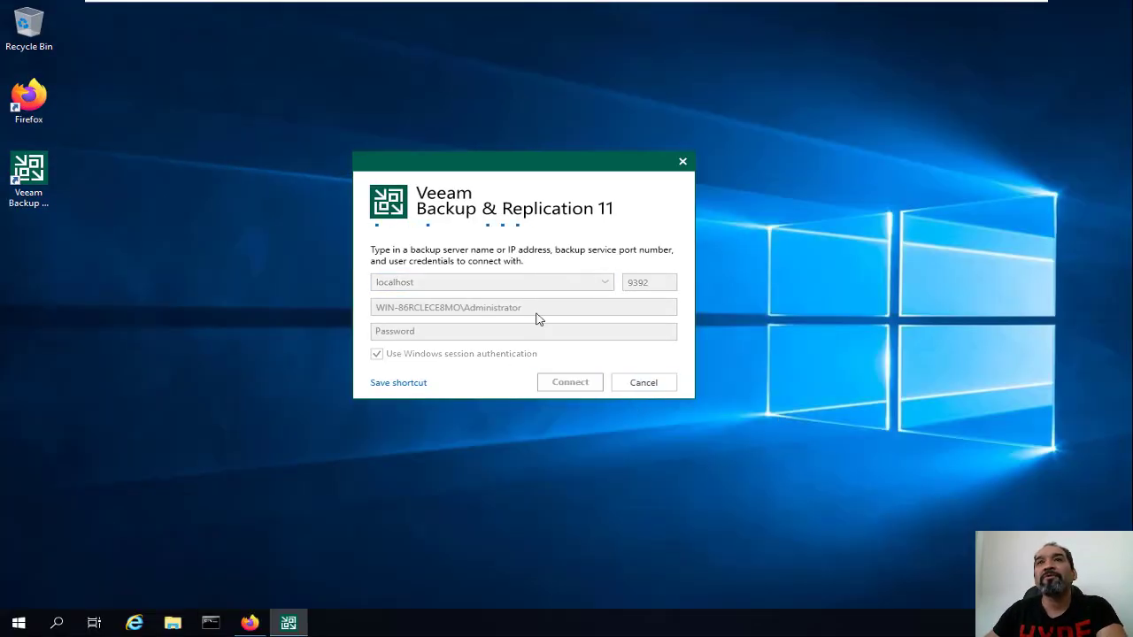
# - Switch to the vSphere Client in Firefox and dismiss the license expiry banner
pyautogui.click(250, 624)
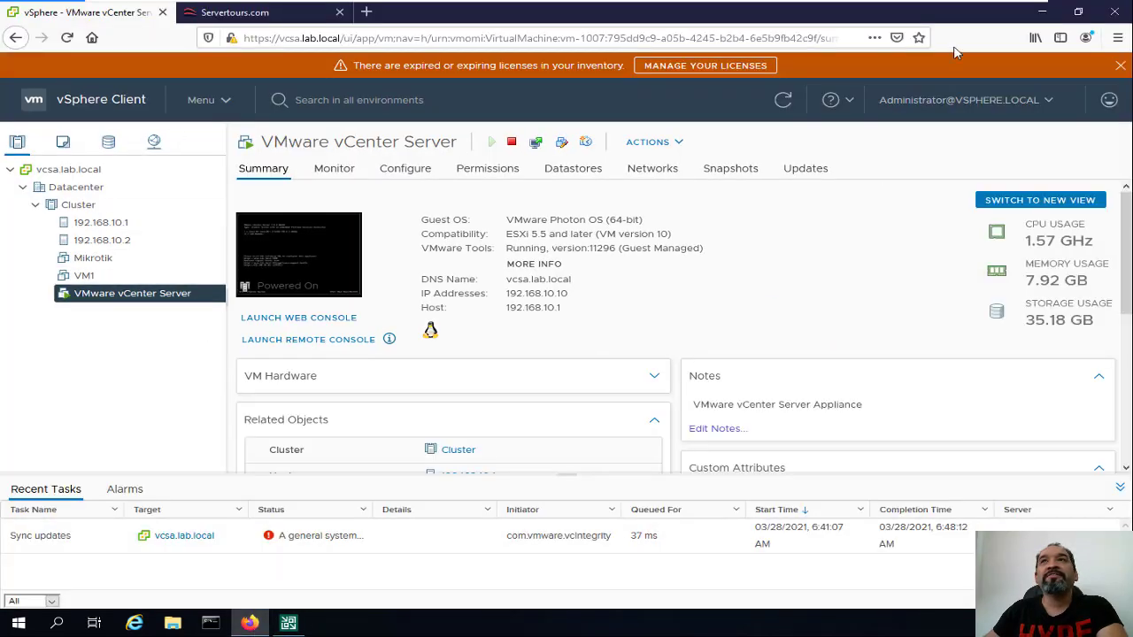
pyautogui.click(1121, 65)
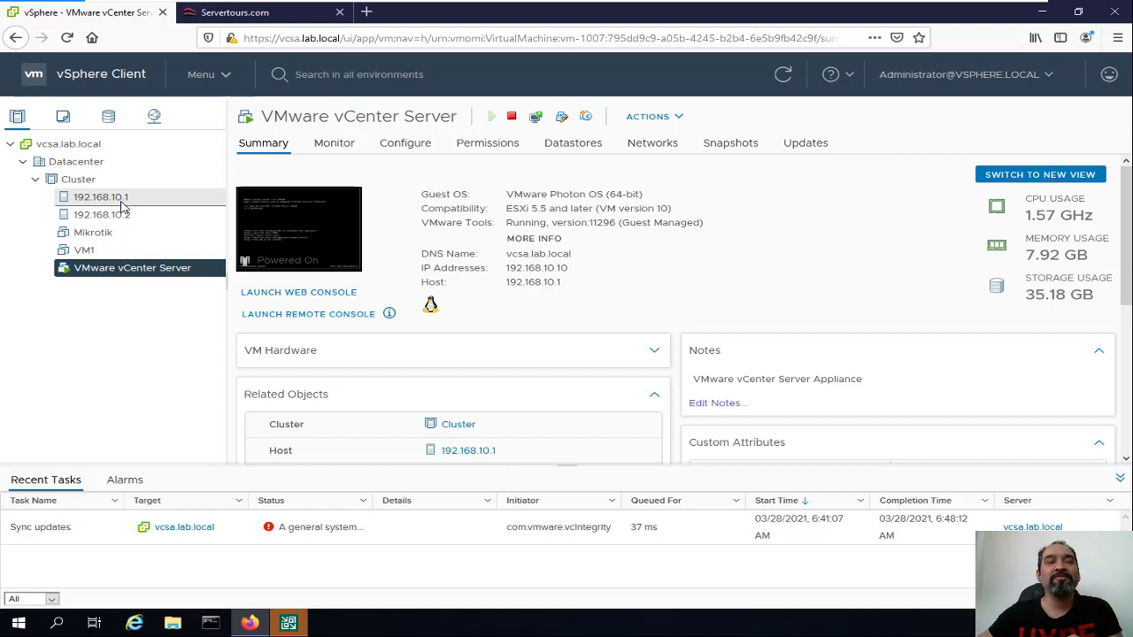
# - Switch back to the Veeam Backup and Replication console and maximize its window
pyautogui.click(288, 623)
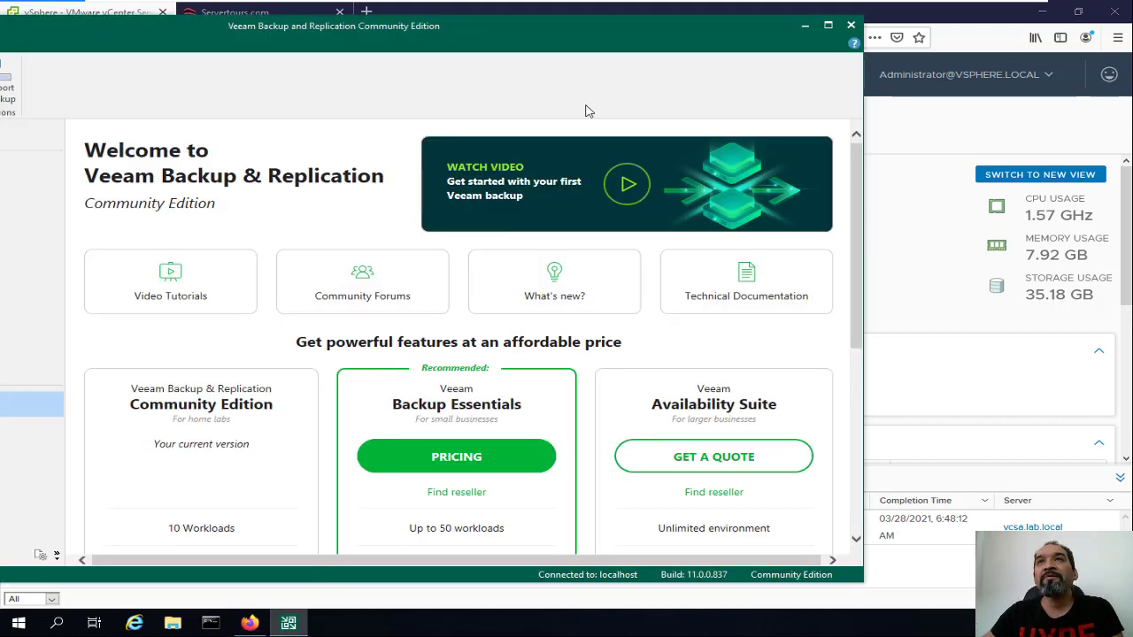
pyautogui.moveTo(490, 28); pyautogui.dragTo(871, 102)
pyautogui.moveTo(661, 107); pyautogui.dragTo(976, 125)
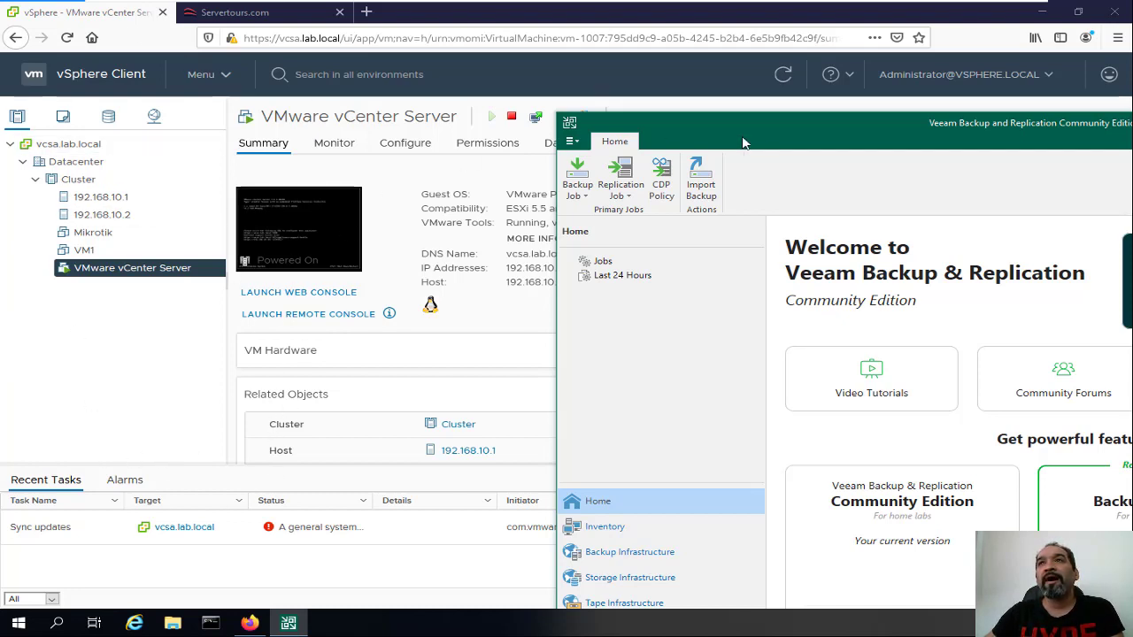
pyautogui.doubleClick(908, 124)
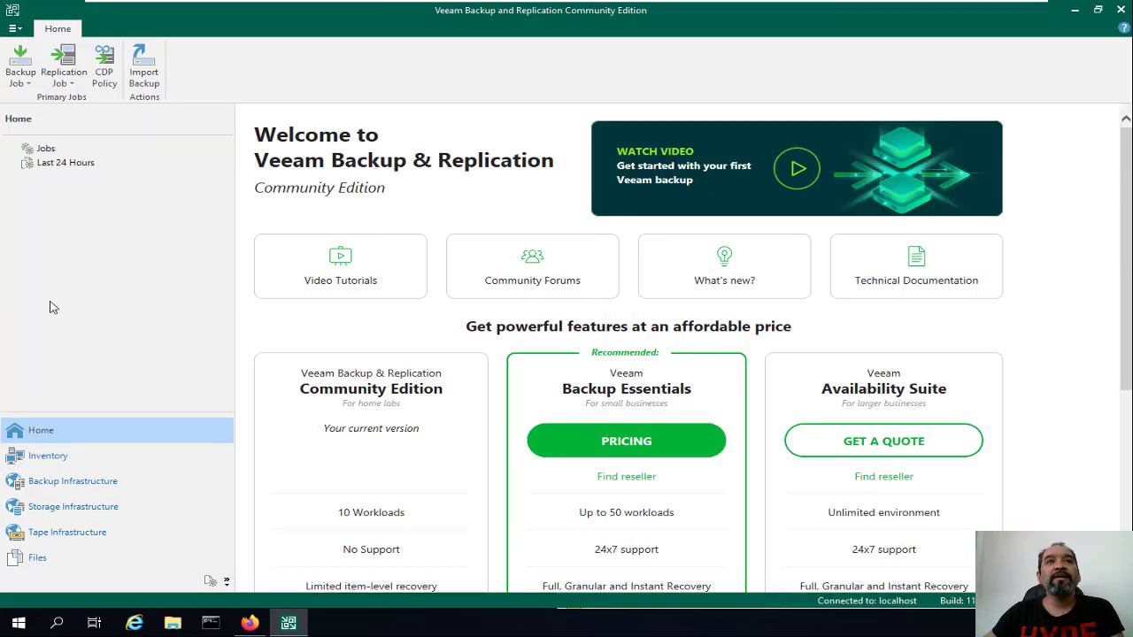
# - Start adding a VMware vSphere server to the virtual infrastructure in the inventory
pyautogui.click(47, 457)
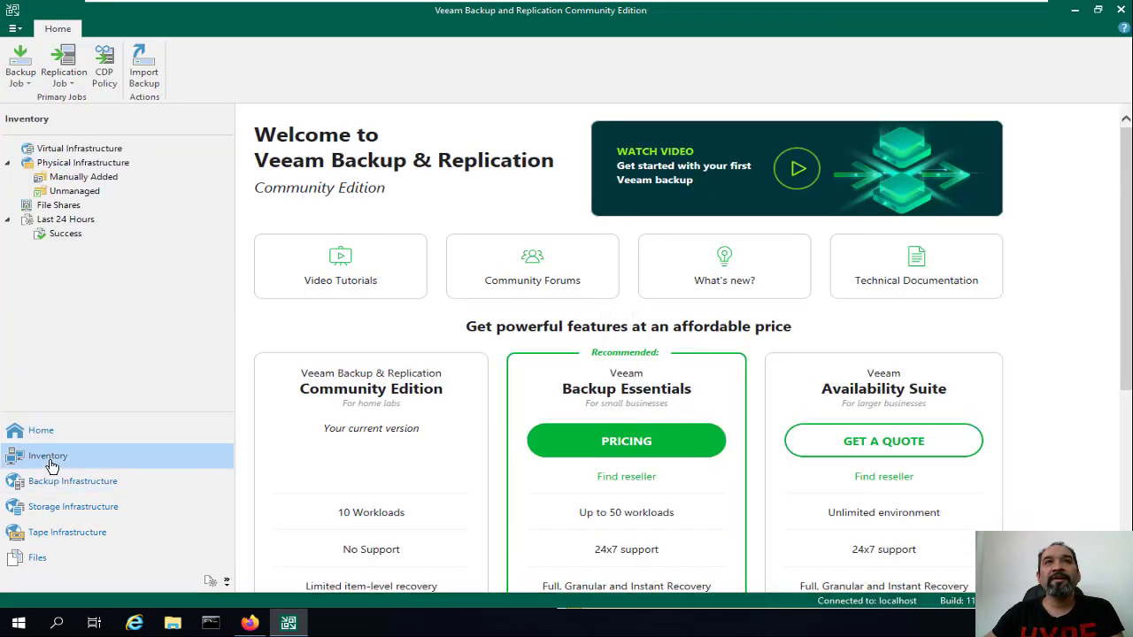
pyautogui.click(74, 150)
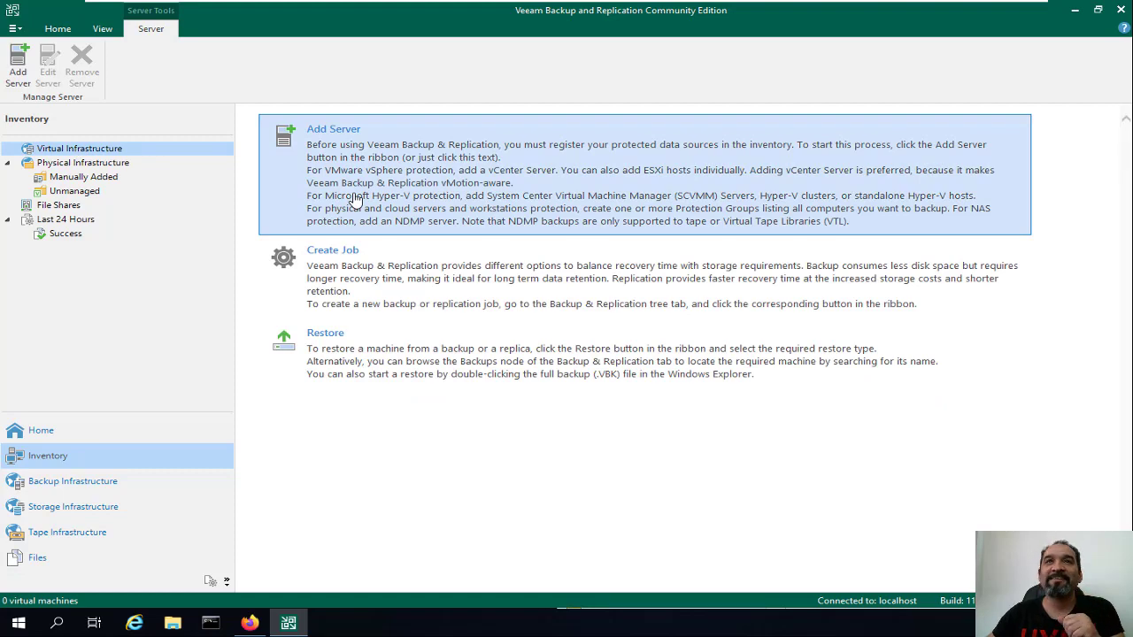
pyautogui.click(354, 199)
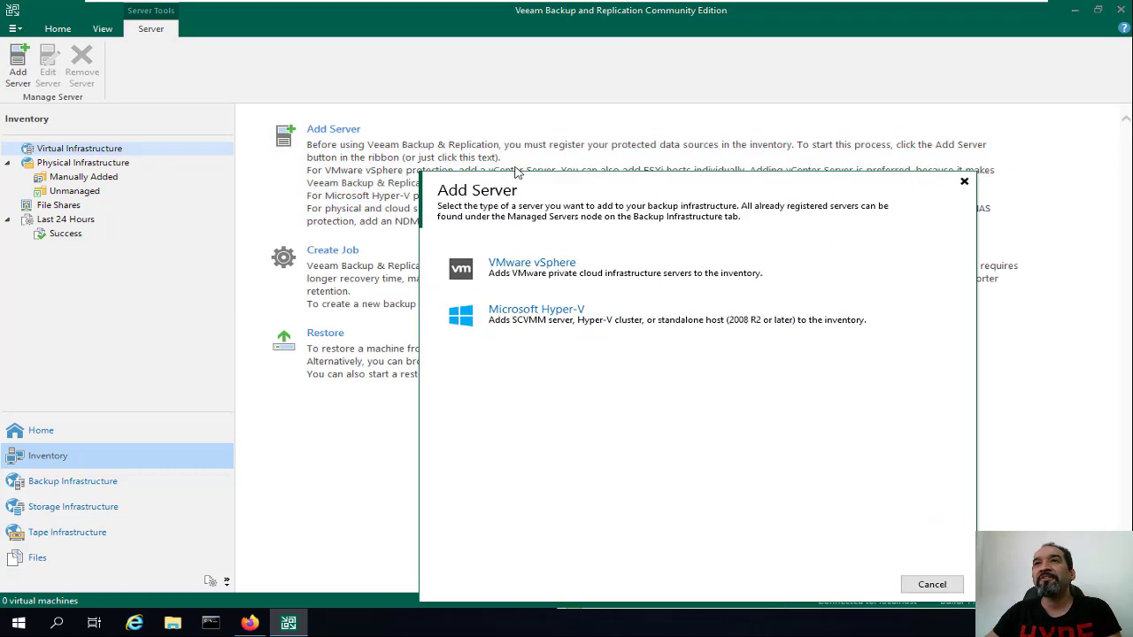
pyautogui.moveTo(518, 175); pyautogui.dragTo(349, 141)
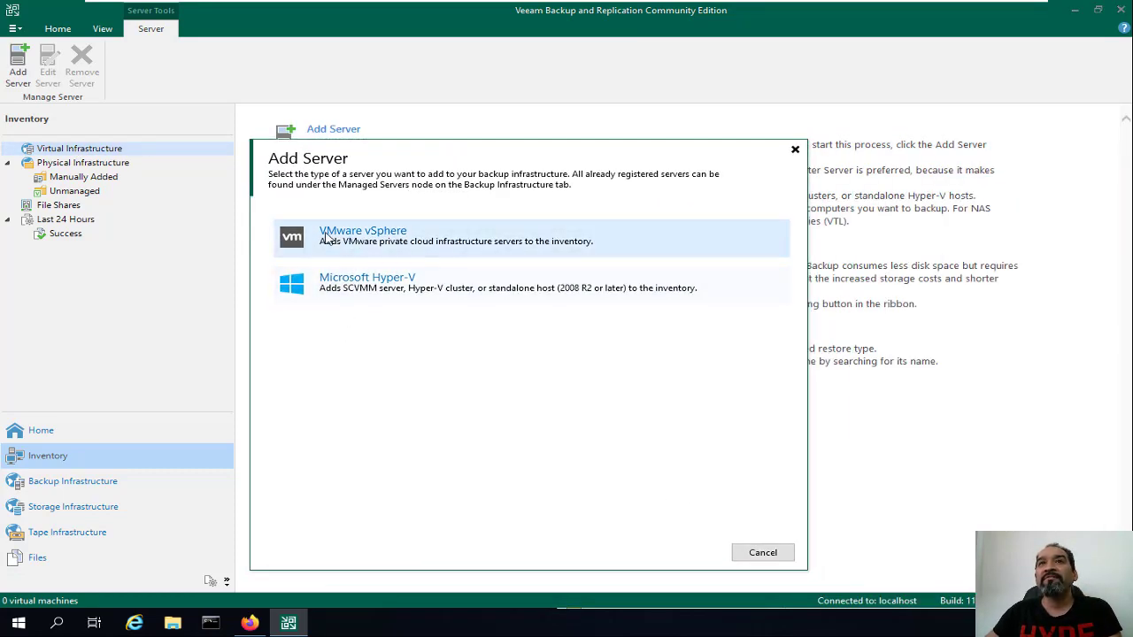
pyautogui.click(442, 247)
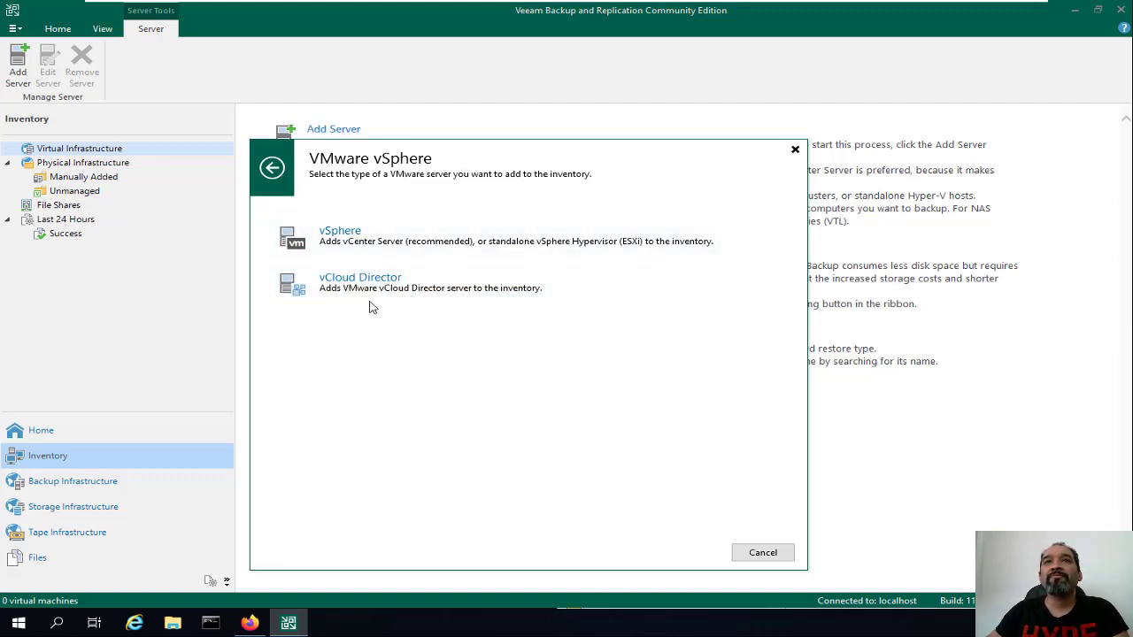
pyautogui.click(398, 245)
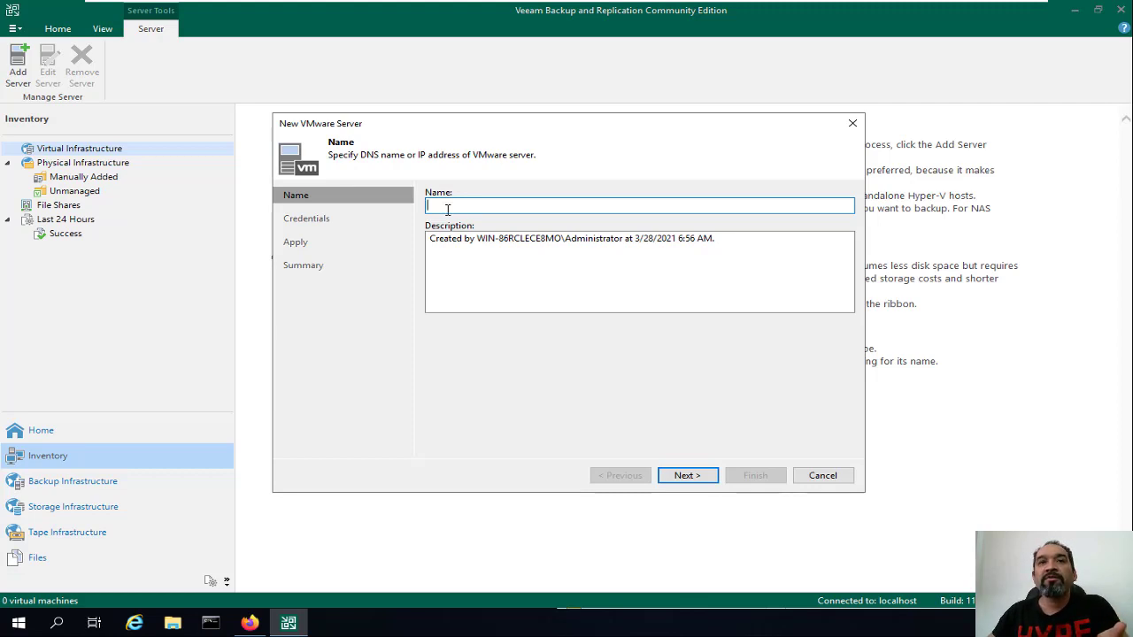
# - Check the vCenter Server's address in the vSphere Client and name the new VMware server 192.168.10.10 in Veeam
pyautogui.click(250, 623)
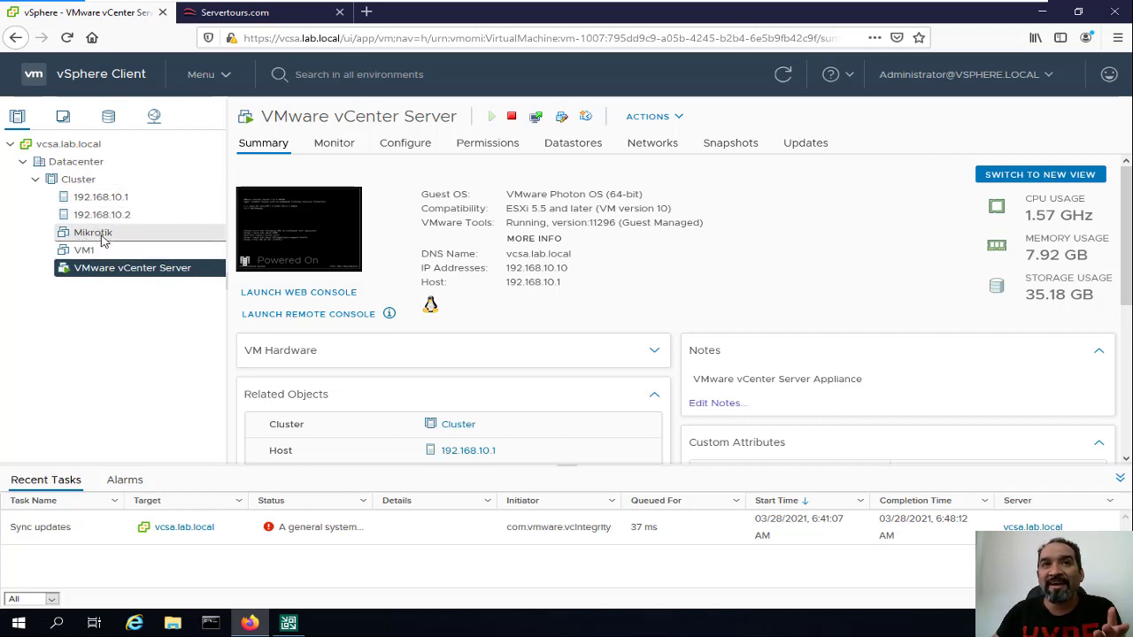
pyautogui.click(288, 623)
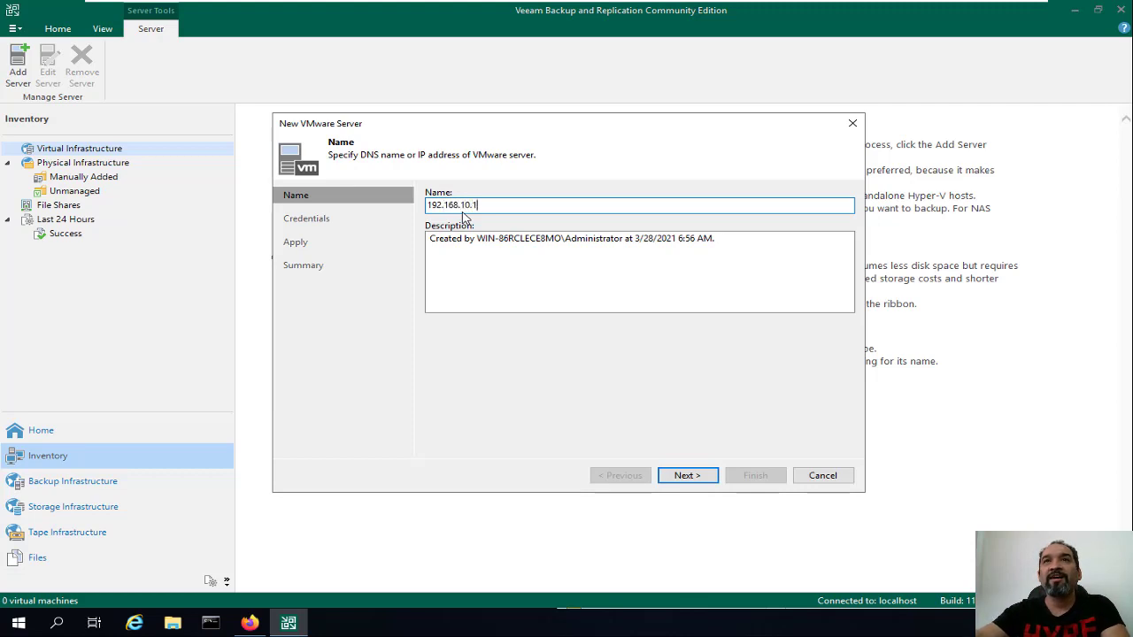
pyautogui.click(685, 476)
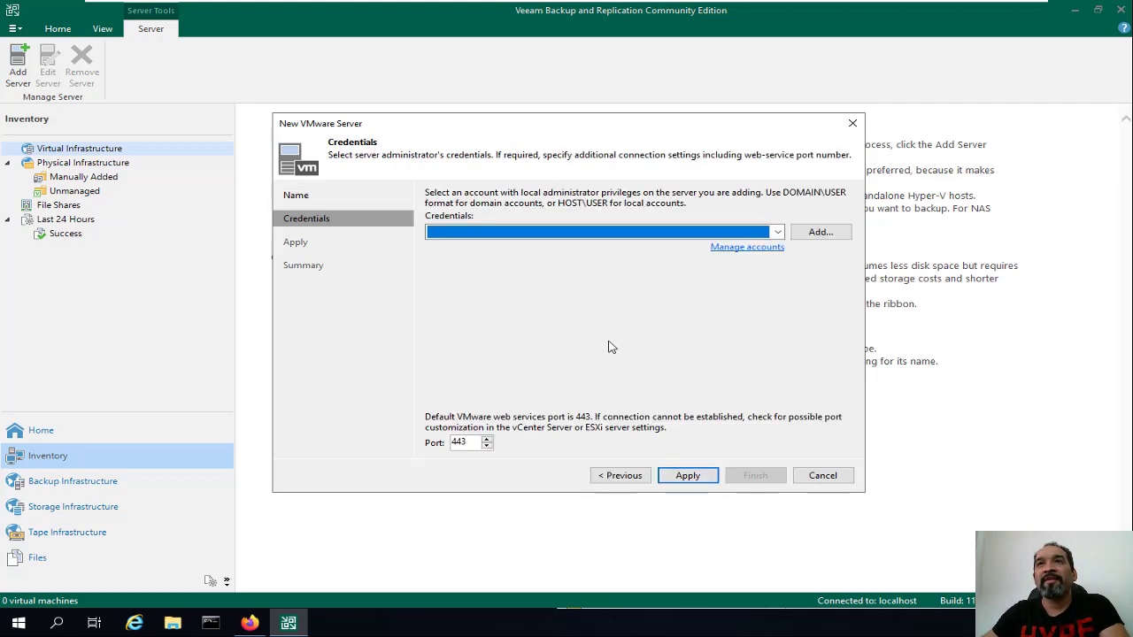
# - Add credentials for the new VMware server with the vSphere administrator username and the account password
pyautogui.click(821, 238)
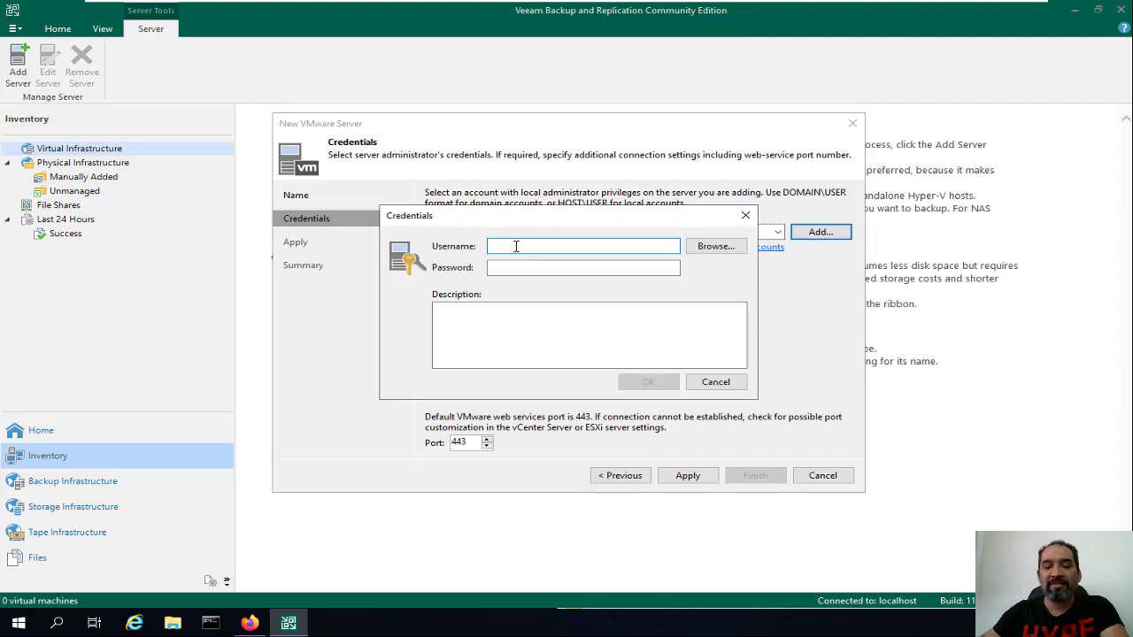
pyautogui.write('administra')
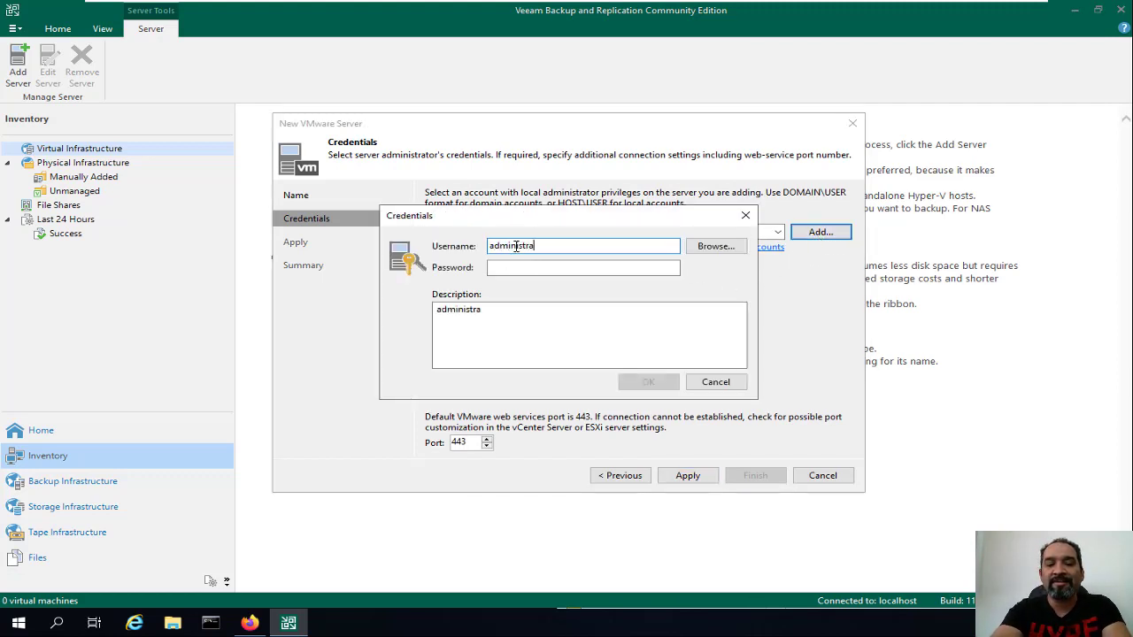
pyautogui.write('tor@vsphere.l')
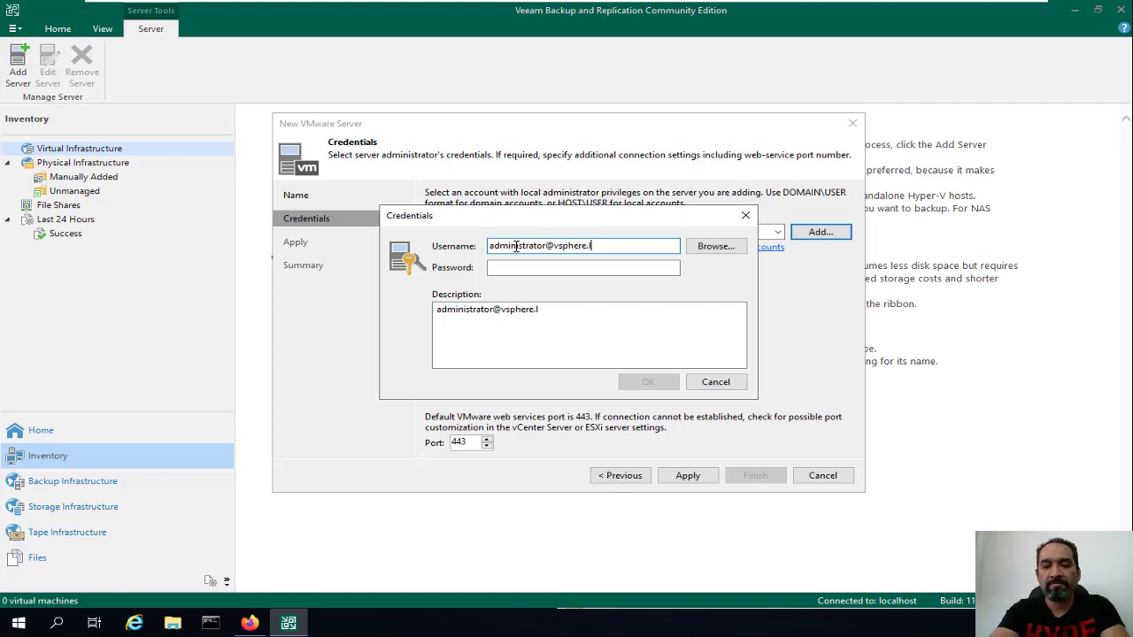
pyautogui.write('al')
pyautogui.press('Tab')
pyautogui.write('•')
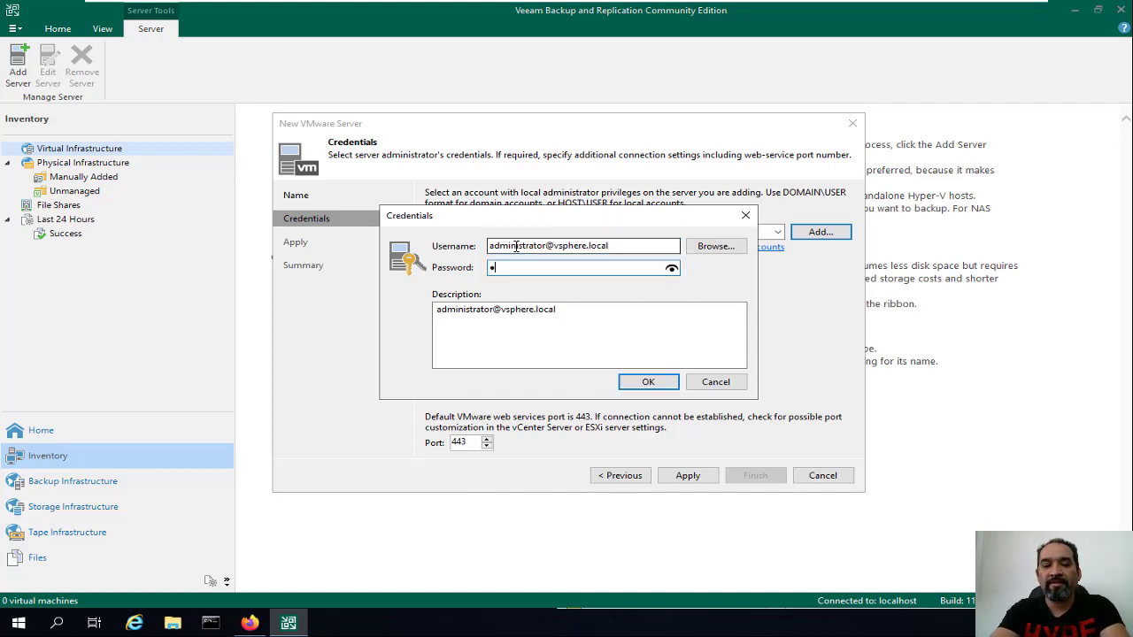
pyautogui.write('•')
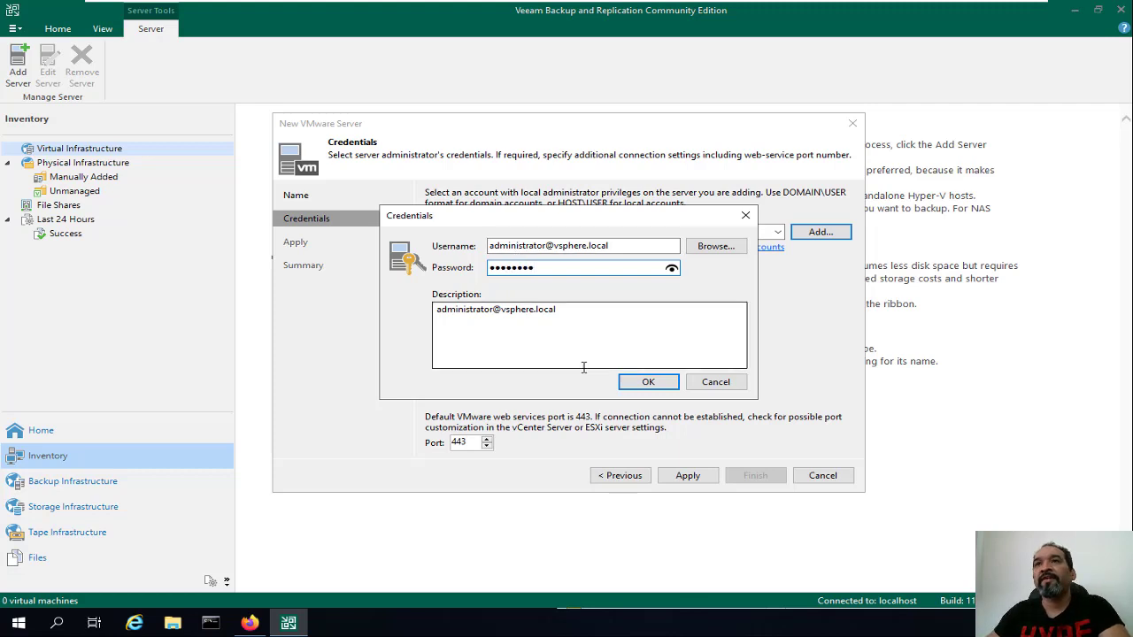
pyautogui.click(651, 382)
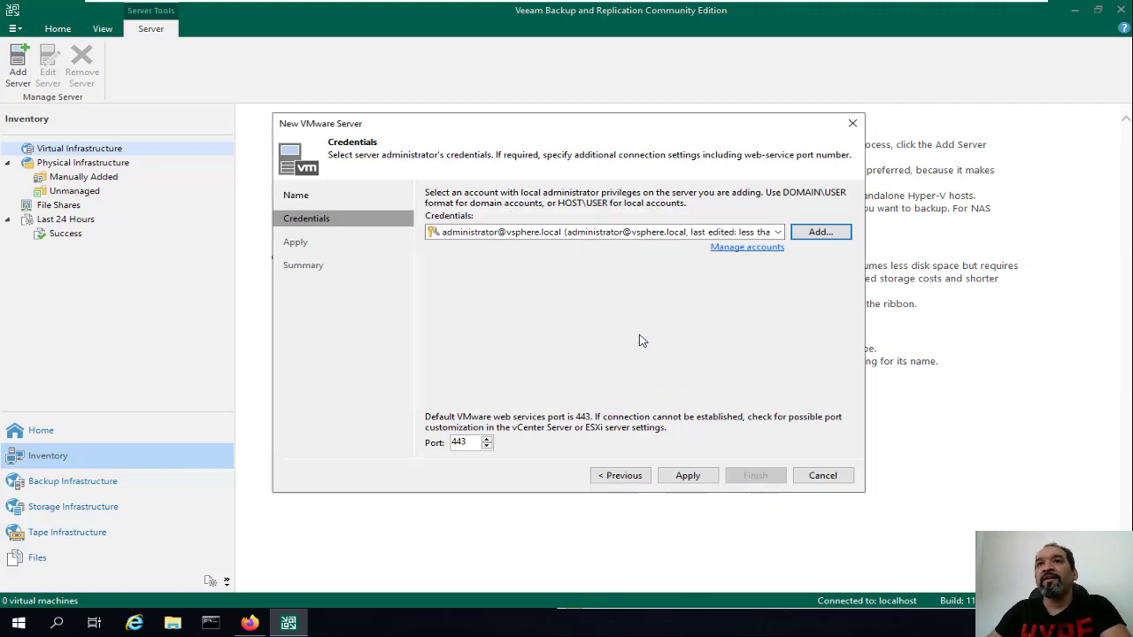
# - Apply the server settings on port 443, accept the untrusted certificate, and finish adding the vCenter server
pyautogui.click(691, 476)
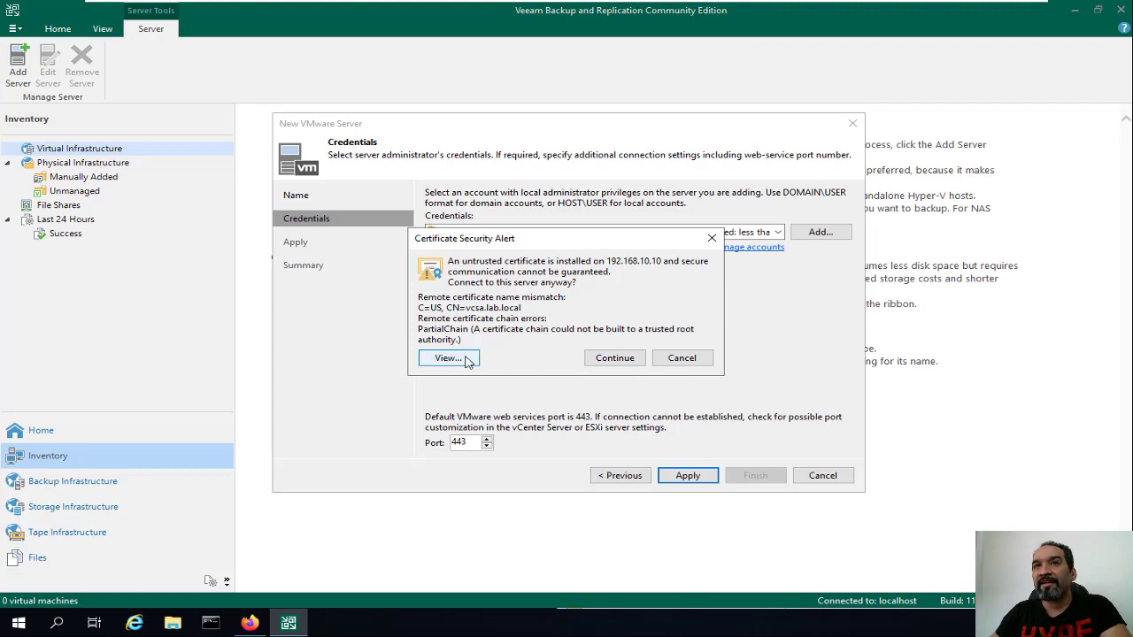
pyautogui.click(614, 358)
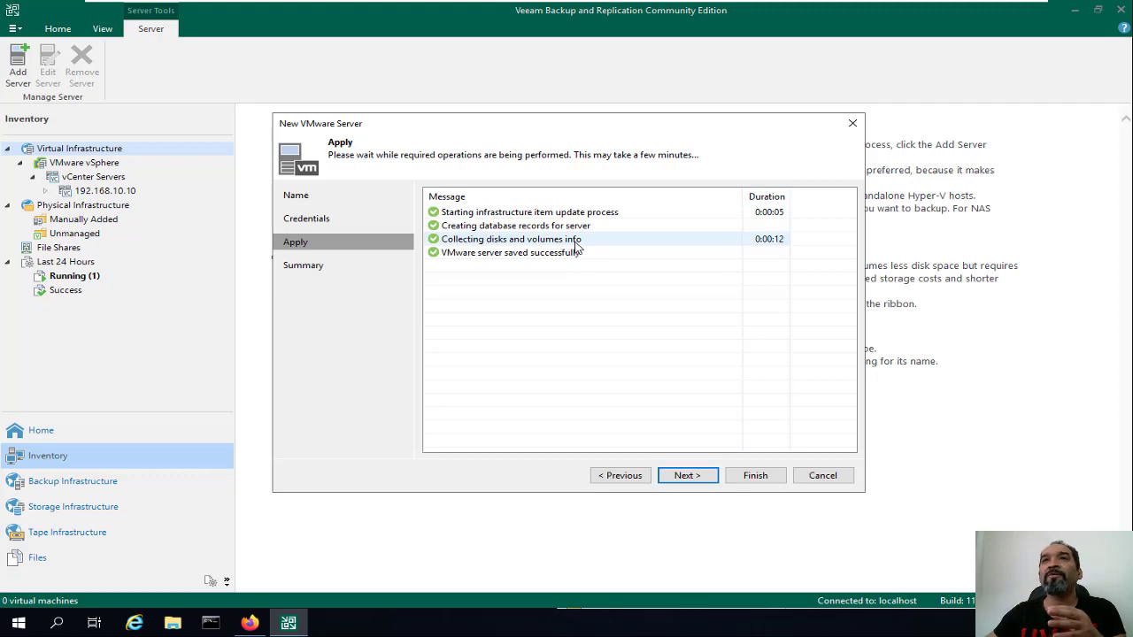
pyautogui.click(691, 473)
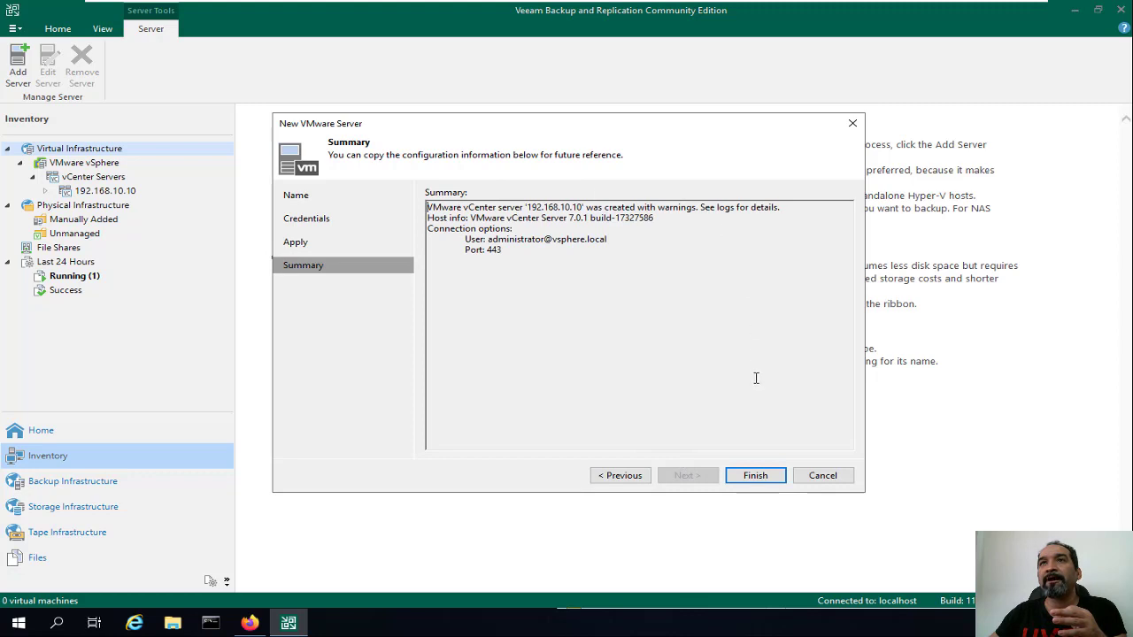
pyautogui.click(755, 477)
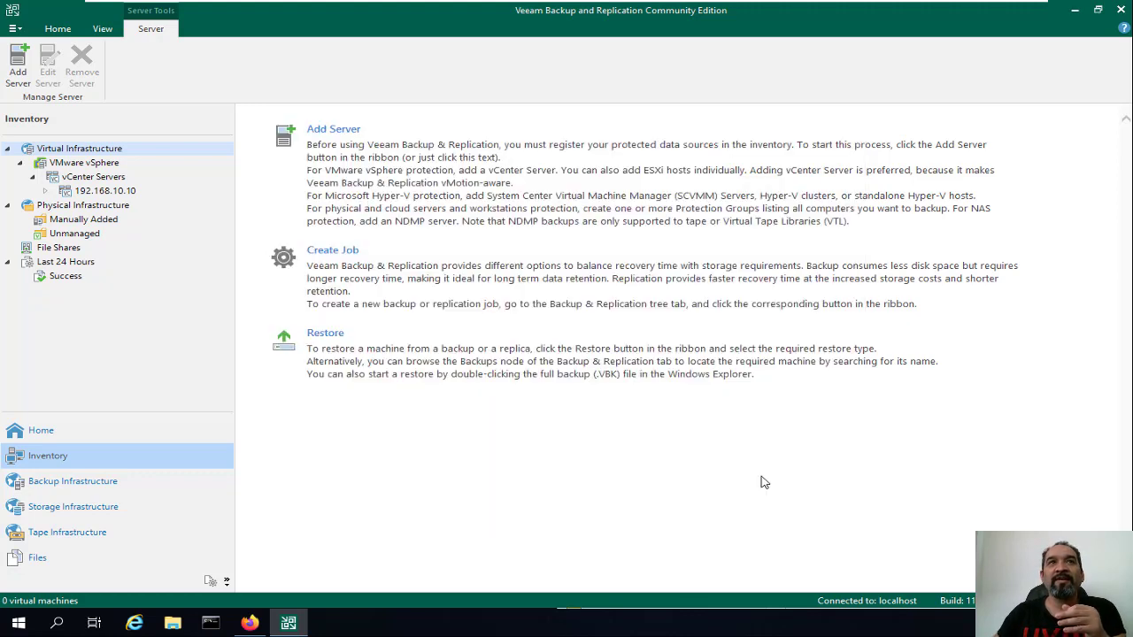
# - Expand the 192.168.10.10 vCenter down to its datacenter and compare it with the vSphere Client inventory
pyautogui.click(117, 192)
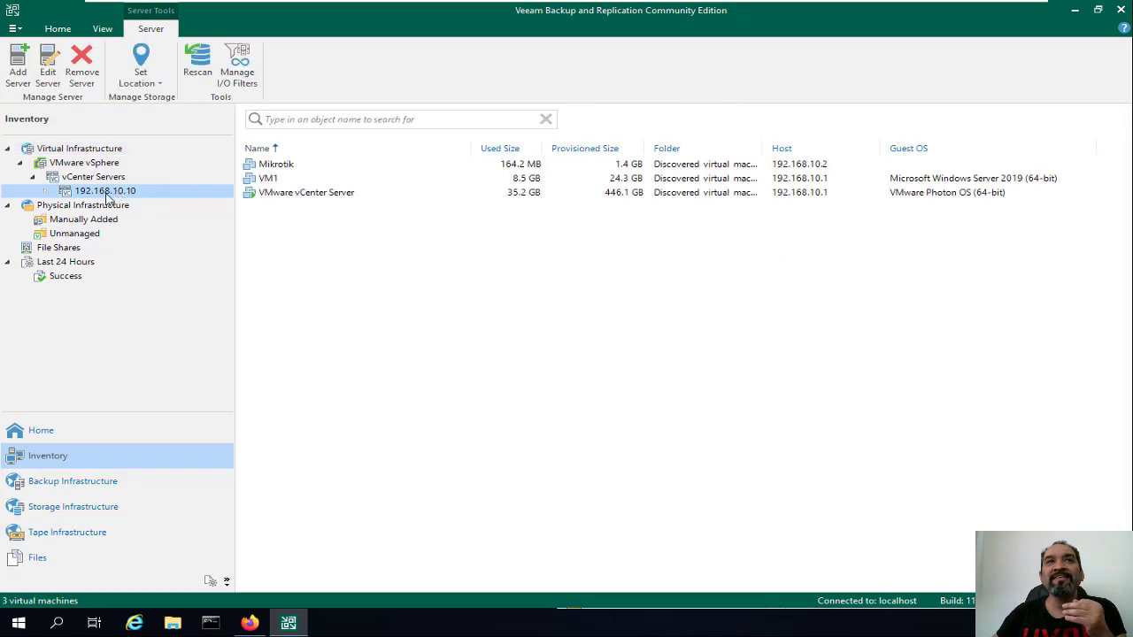
pyautogui.click(45, 192)
pyautogui.click(58, 205)
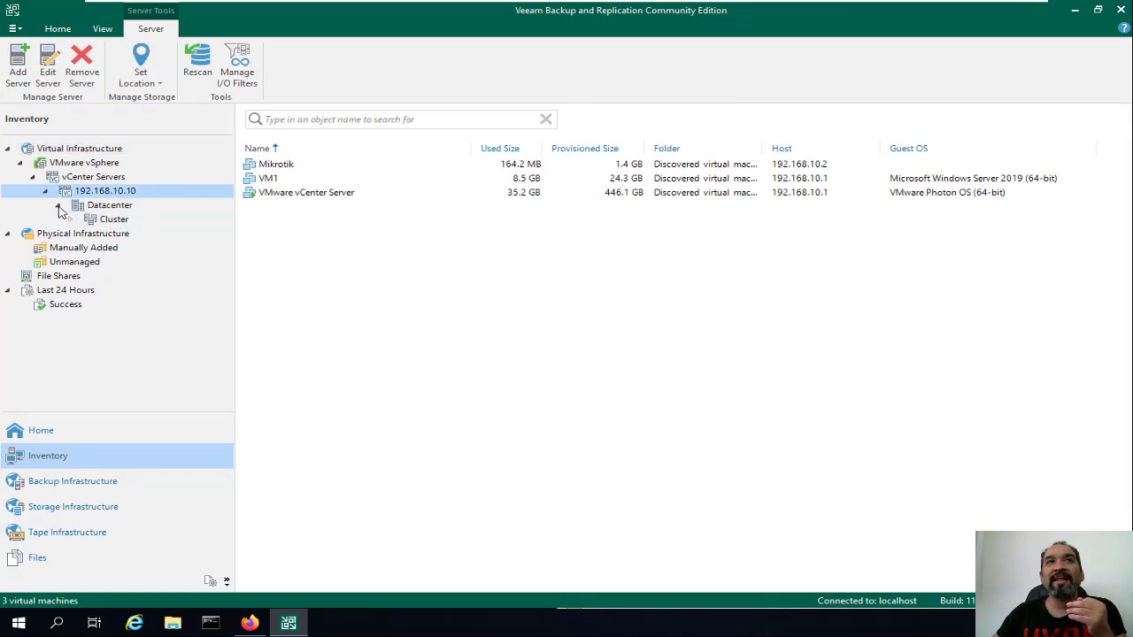
pyautogui.click(249, 623)
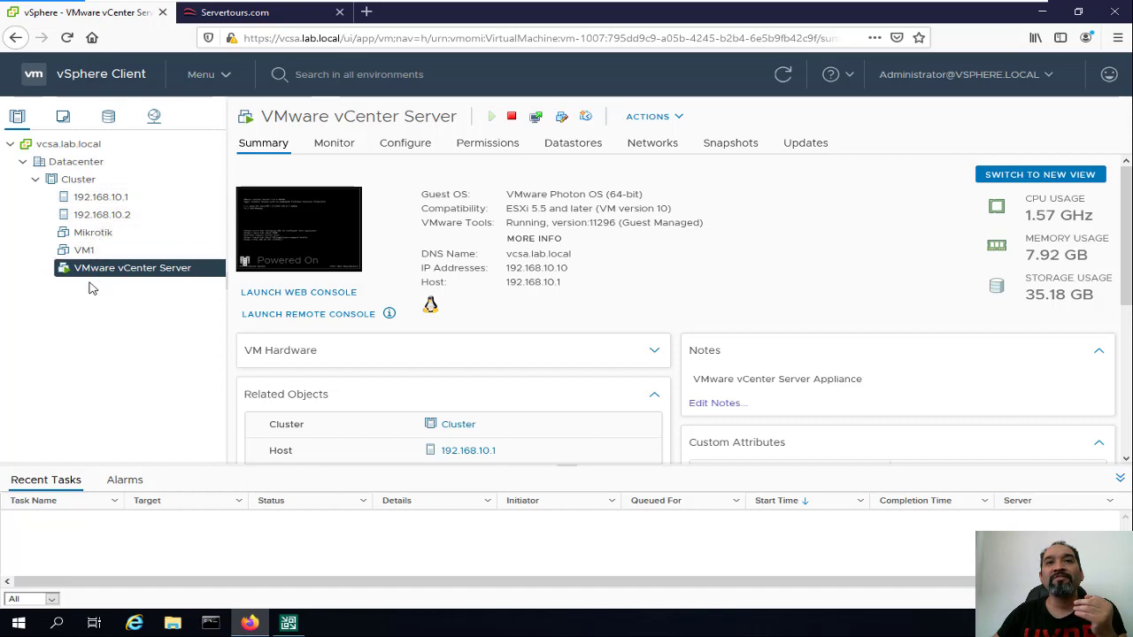
pyautogui.click(289, 623)
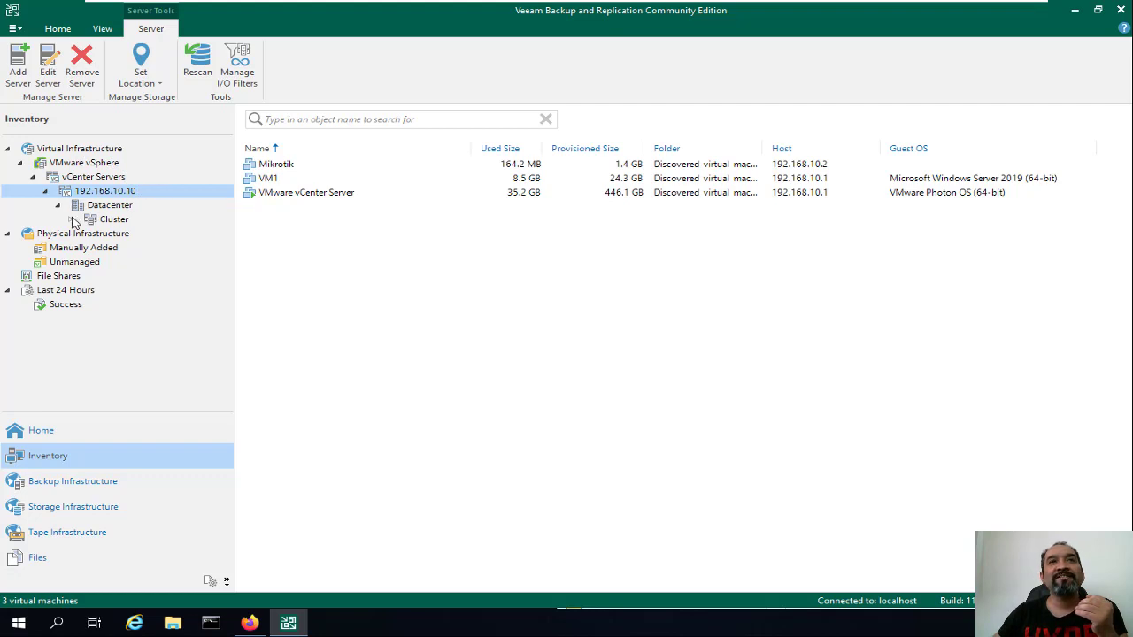
# - Expand the cluster to its hosts and review the Mikrotik and VM1 virtual machines under the 192.168.10.10 vCenter
pyautogui.click(116, 210)
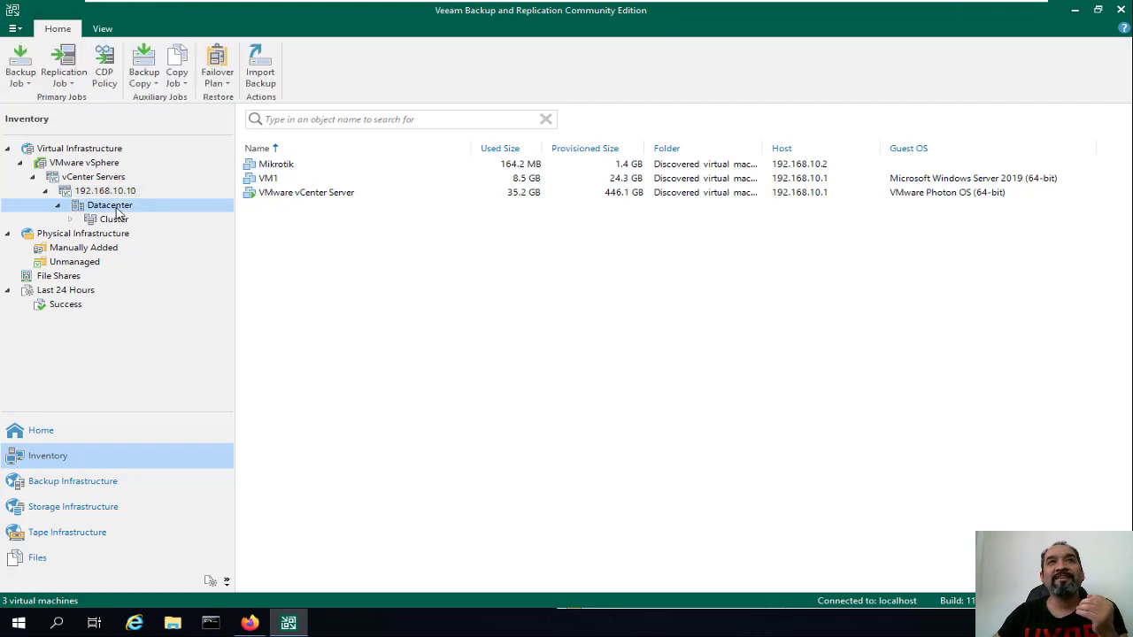
pyautogui.click(58, 205)
pyautogui.click(59, 206)
pyautogui.click(71, 218)
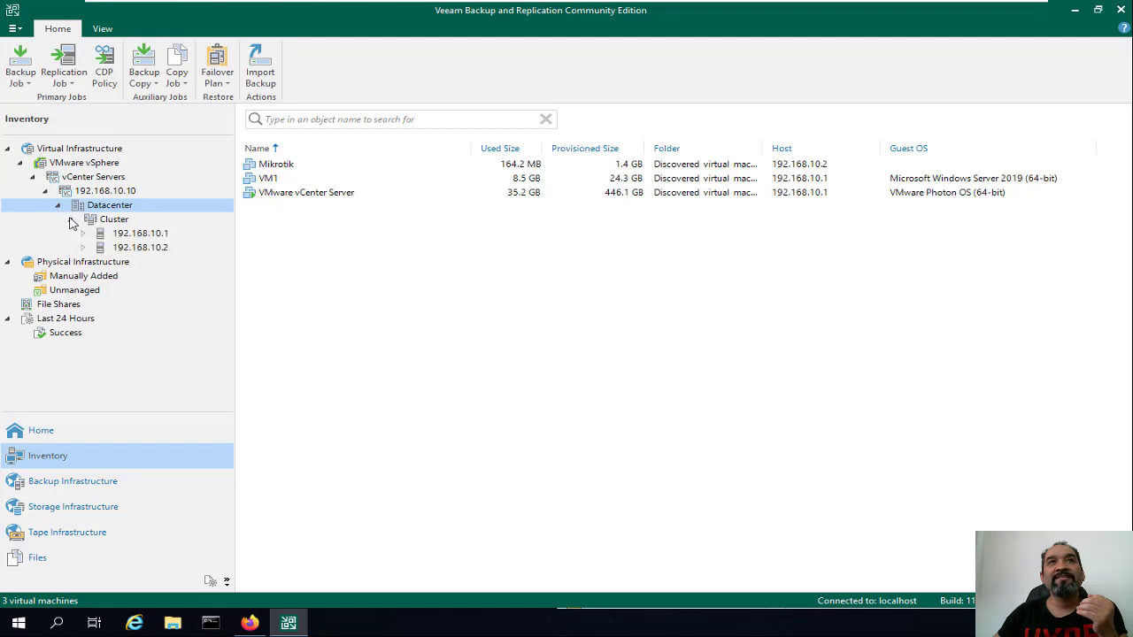
pyautogui.click(115, 221)
pyautogui.click(117, 206)
pyautogui.click(122, 191)
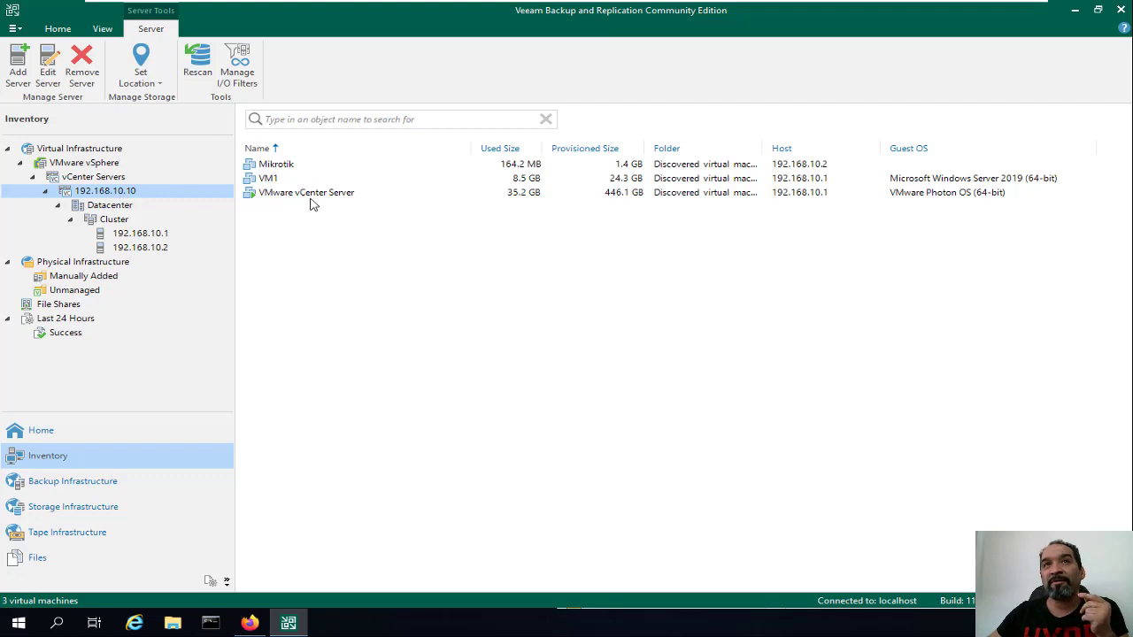
pyautogui.click(279, 167)
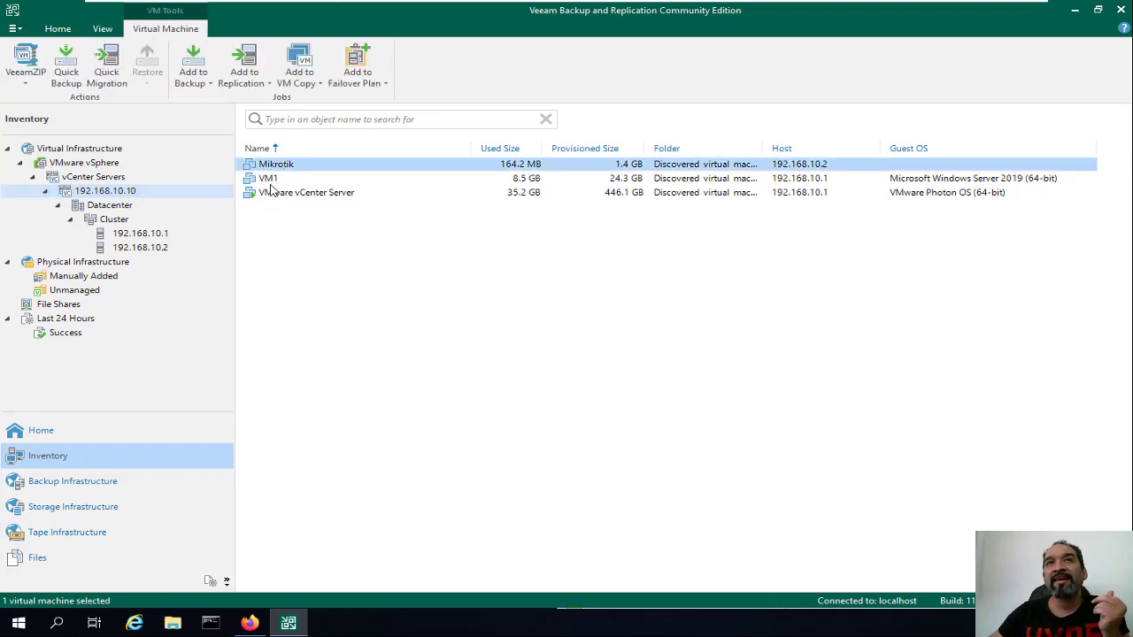
pyautogui.click(272, 181)
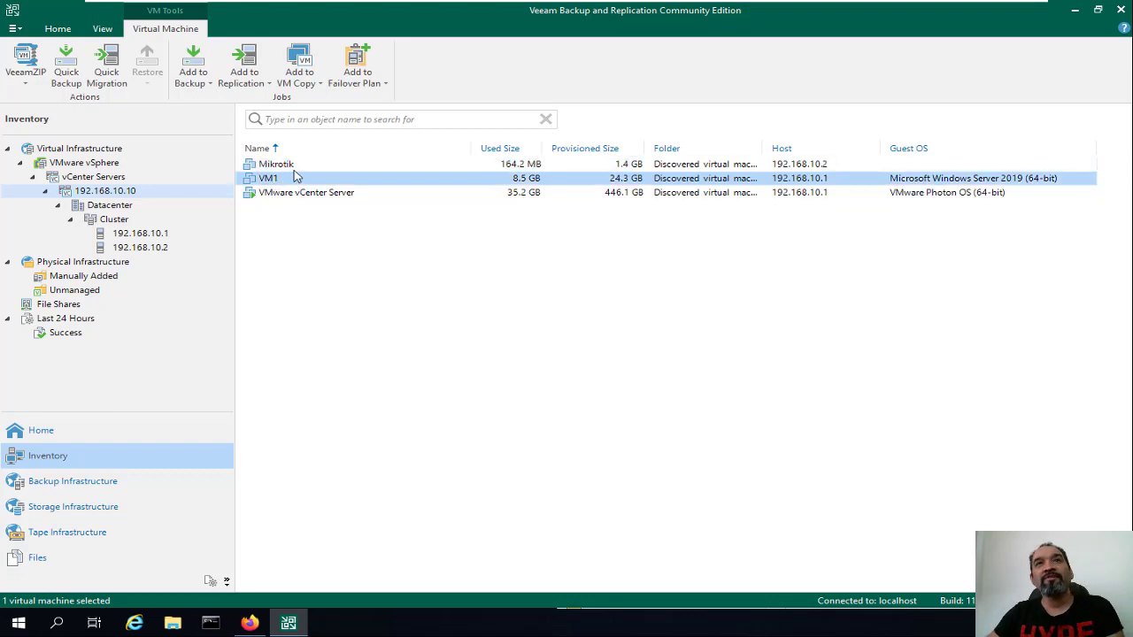
# - Switch to the vSphere Client, power on the Mikrotik virtual machine, and check which host VM1 is on
pyautogui.click(249, 623)
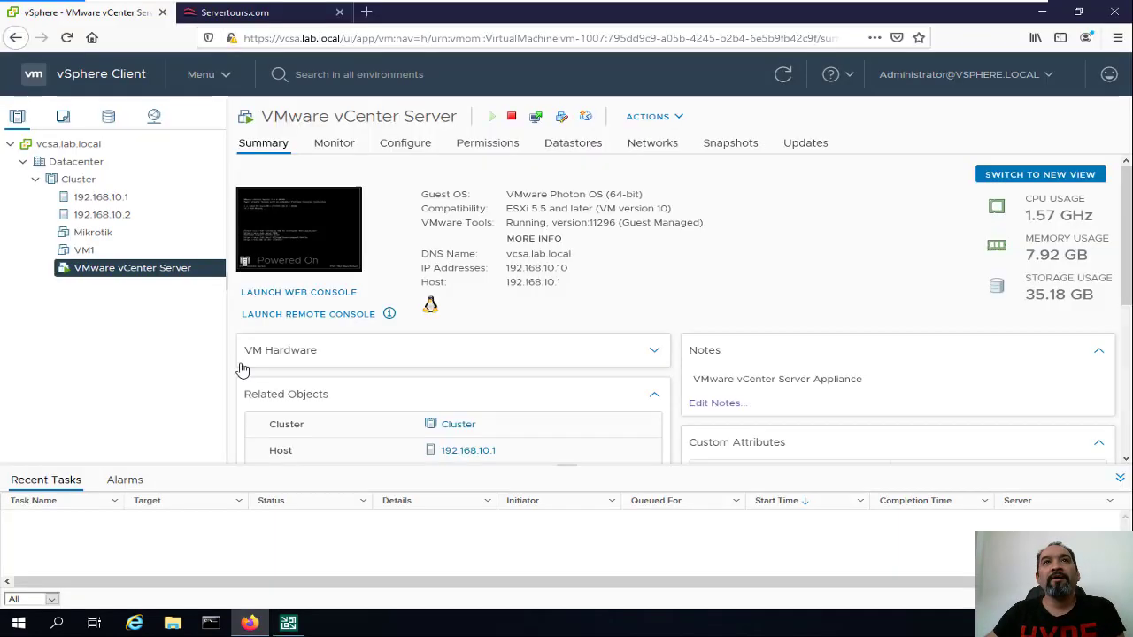
pyautogui.rightClick(99, 237)
pyautogui.moveTo(209, 94)
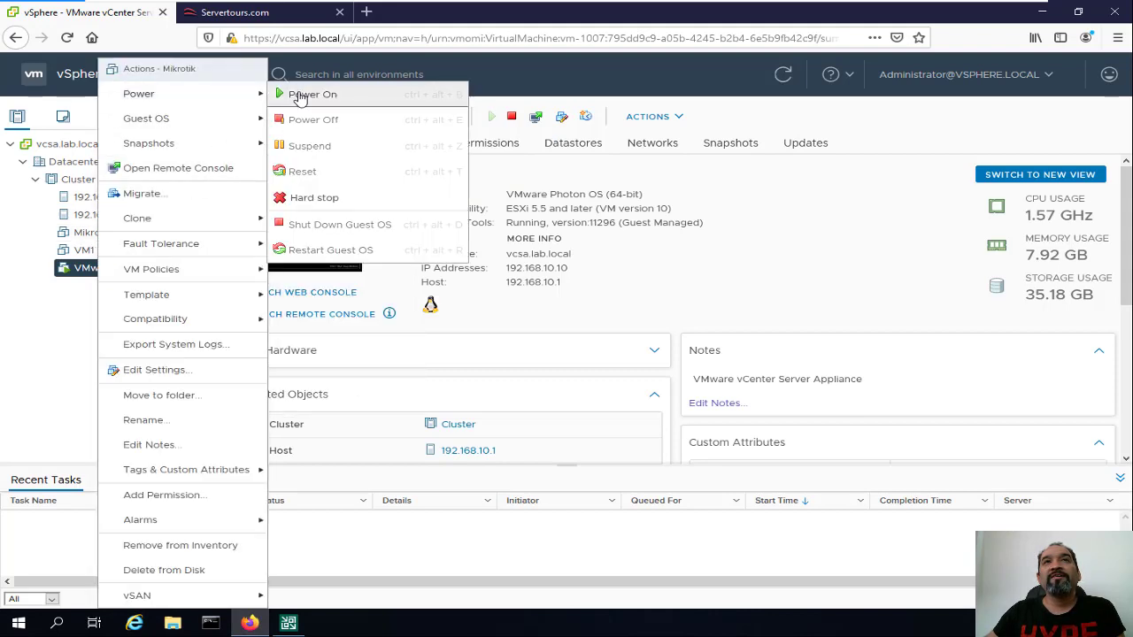
pyautogui.click(301, 95)
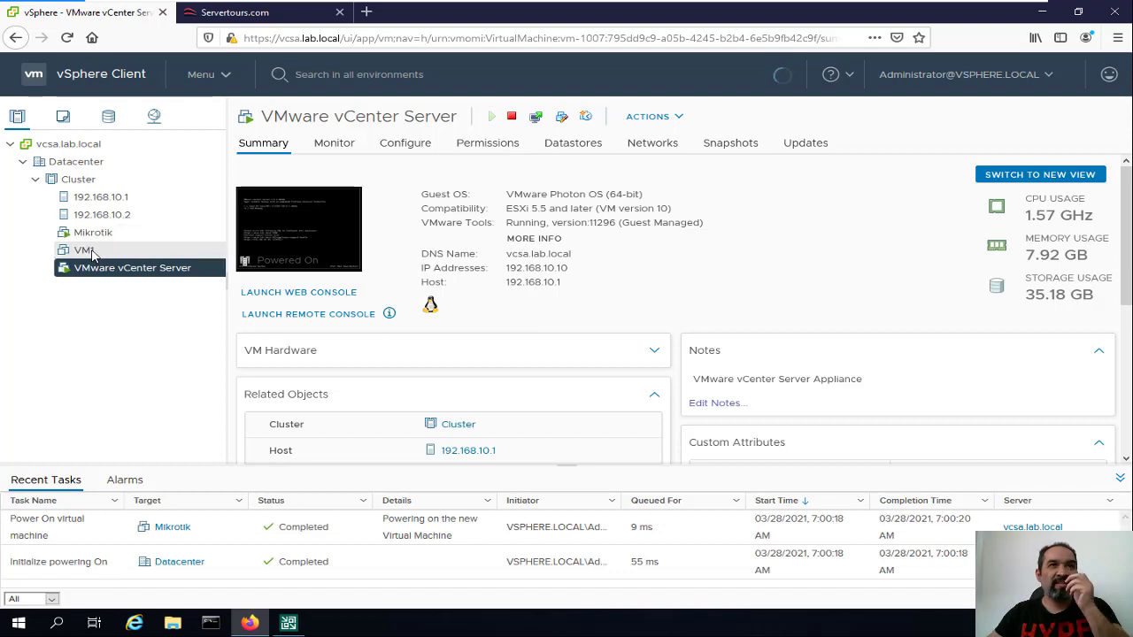
pyautogui.click(87, 253)
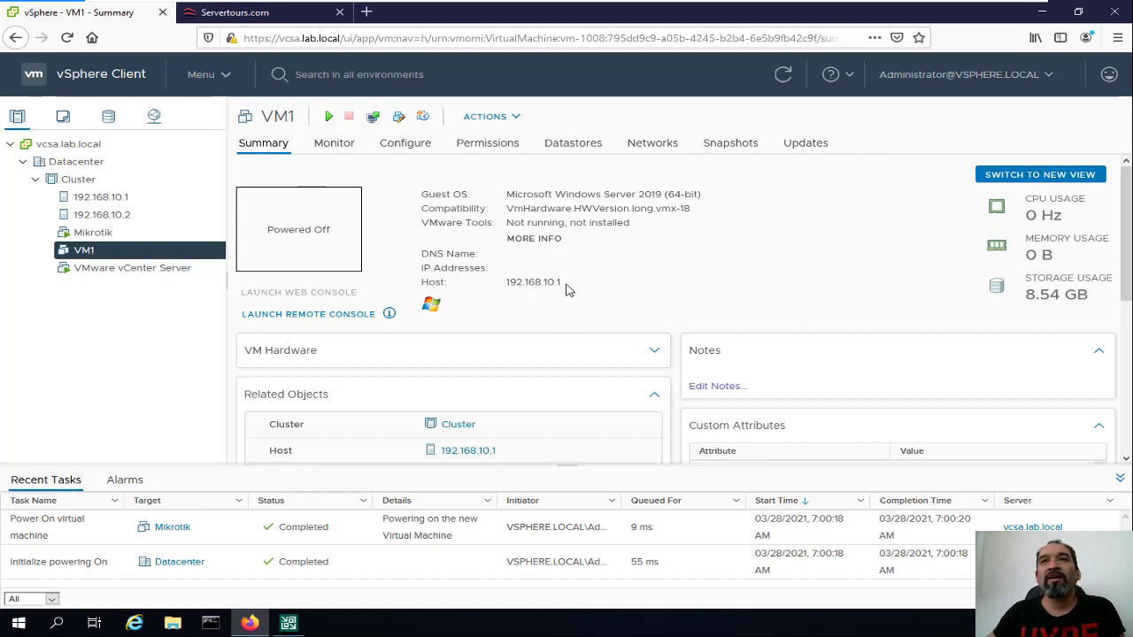
pyautogui.moveTo(567, 289); pyautogui.dragTo(493, 289)
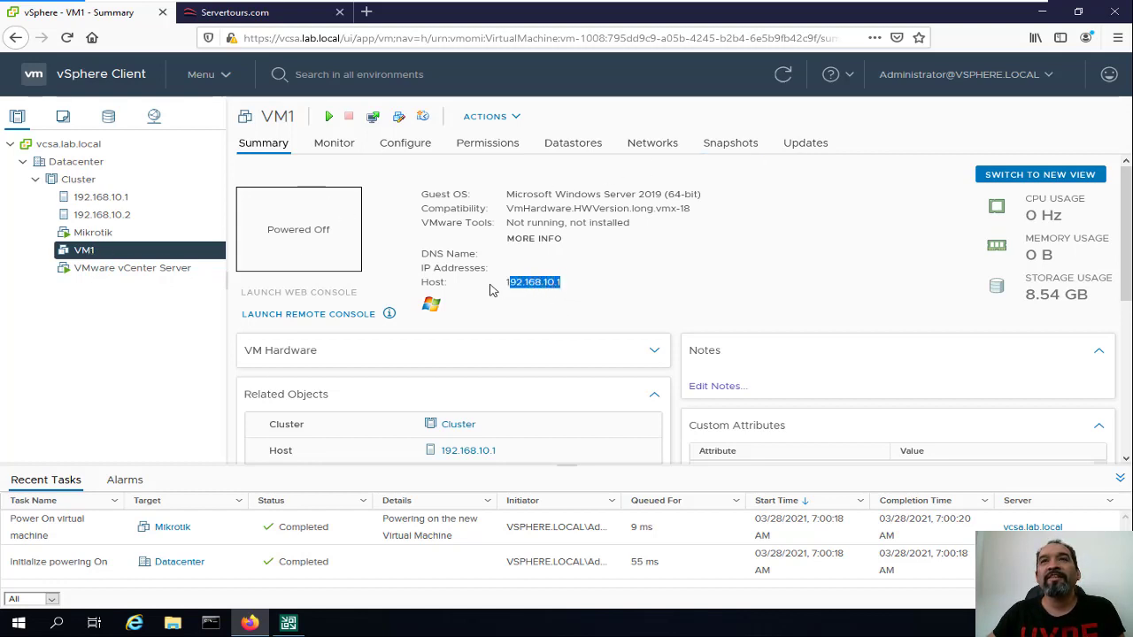
# - Try to mount the VMware Tools disk image on the Mikrotik virtual machine and check its host address
pyautogui.click(94, 232)
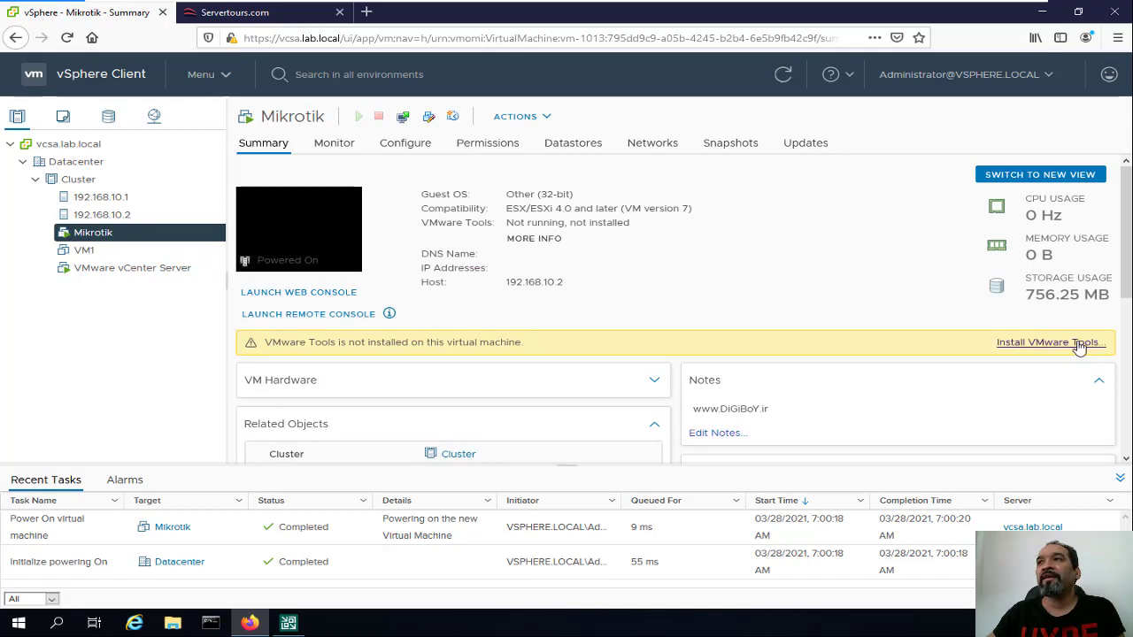
pyautogui.click(1078, 347)
pyautogui.click(680, 435)
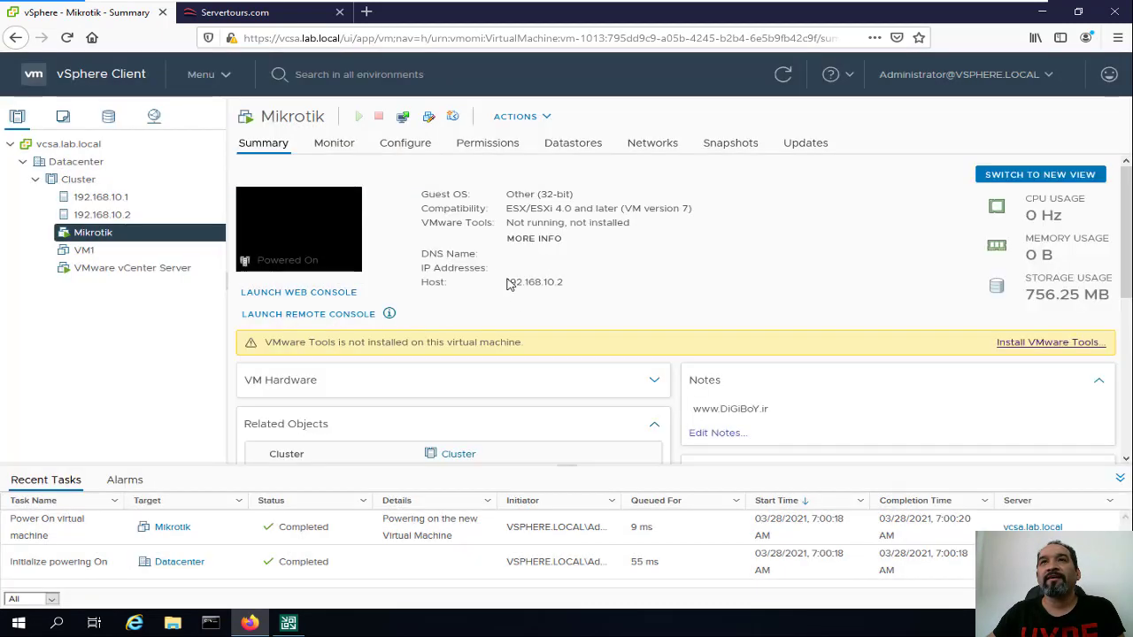
pyautogui.click(1087, 344)
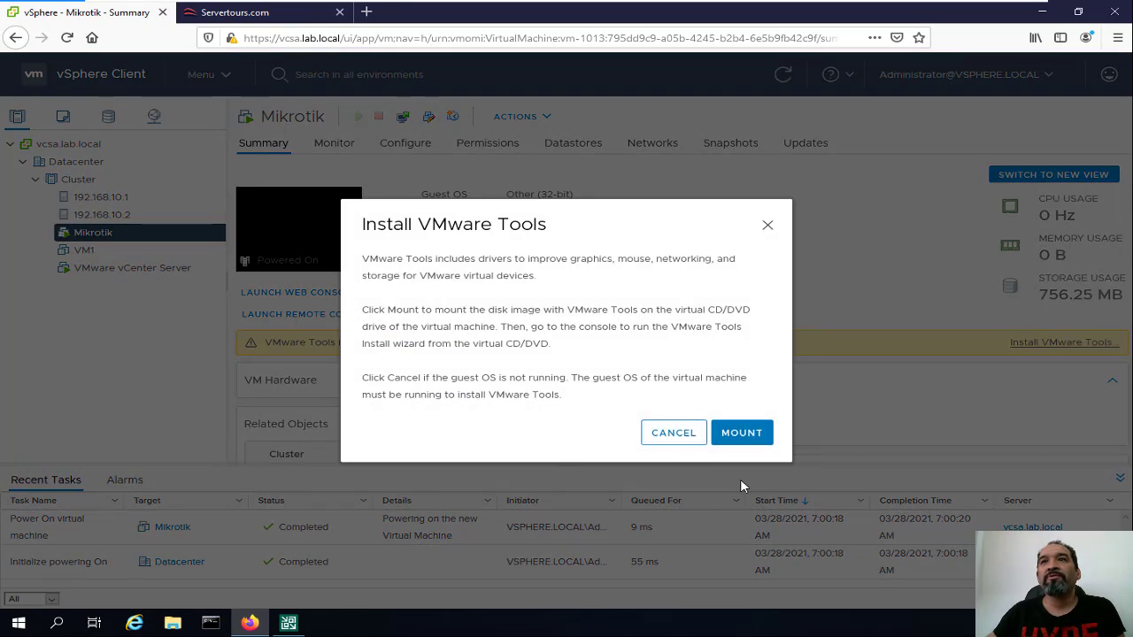
pyautogui.click(741, 434)
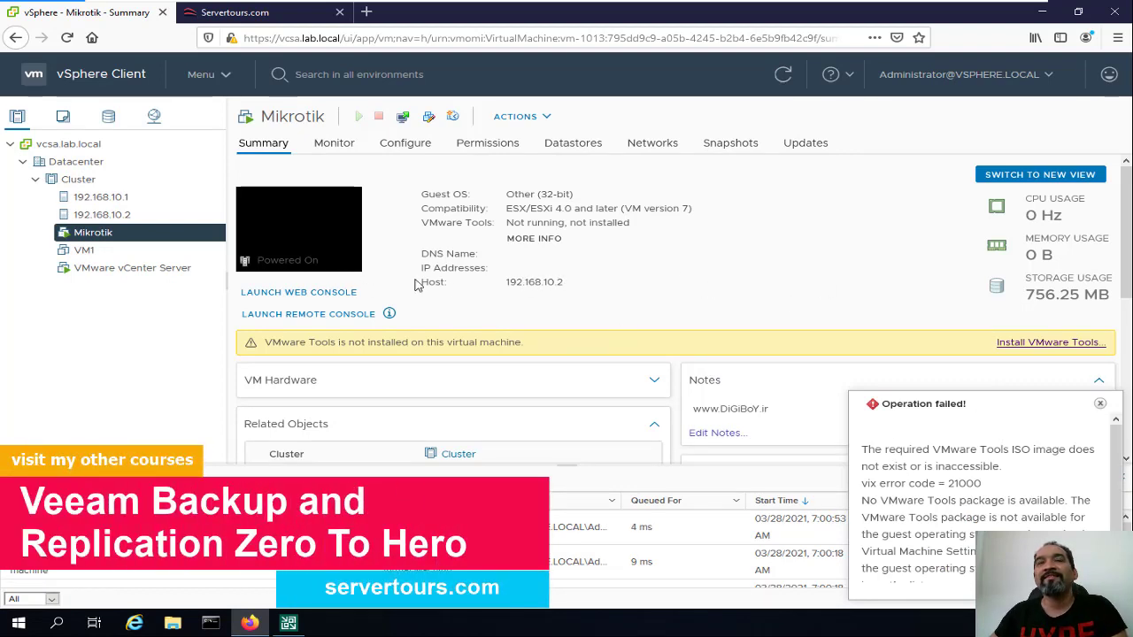
pyautogui.click(1100, 405)
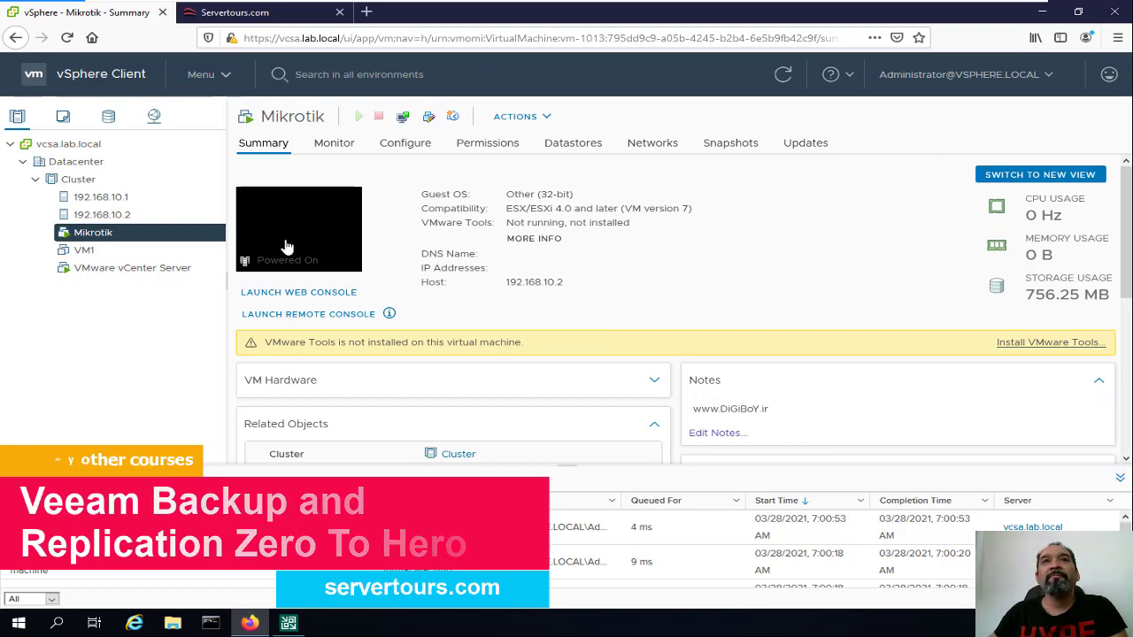
pyautogui.doubleClick(544, 281)
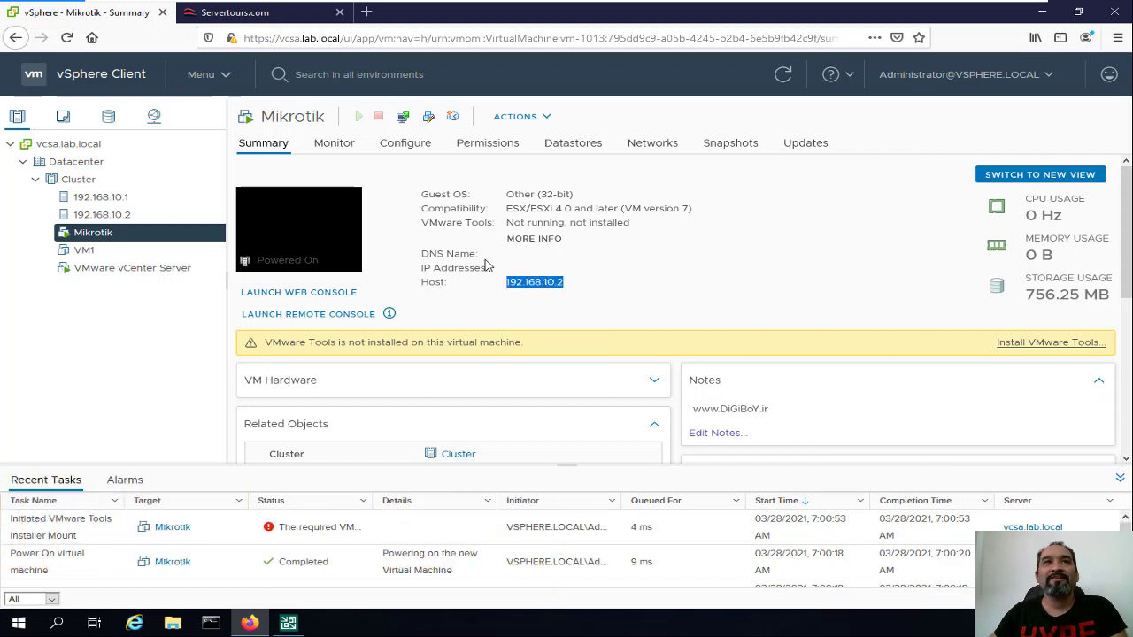
# - Return to Veeam Backup and Replication and examine the backup job options available for VM1 and Mikrotik in the inventory
pyautogui.click(287, 623)
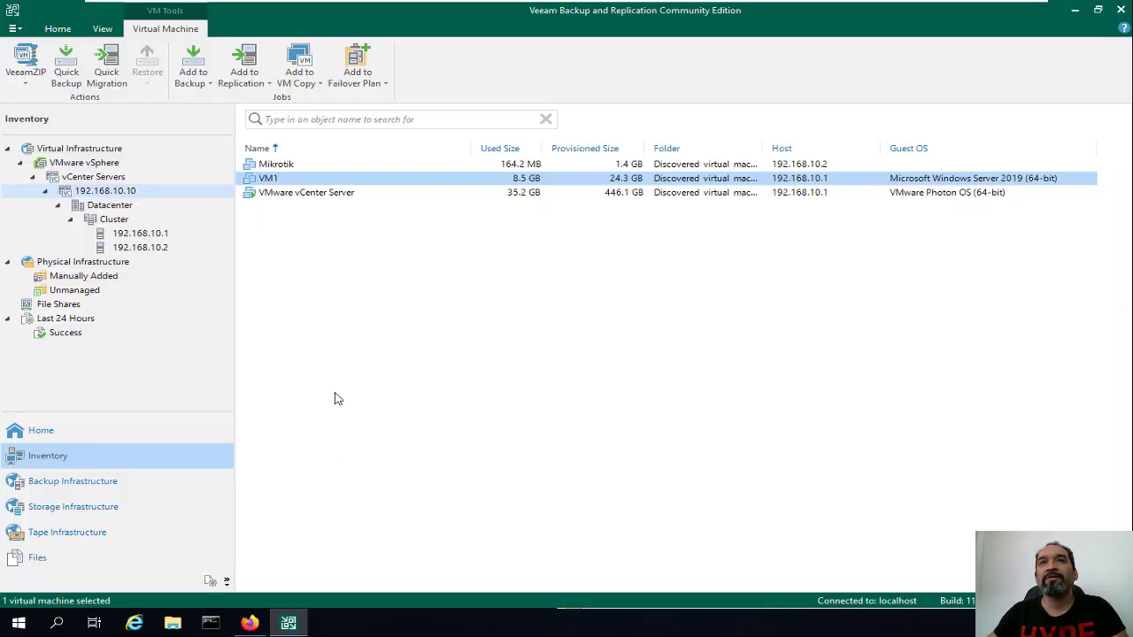
pyautogui.click(298, 257)
pyautogui.click(274, 179)
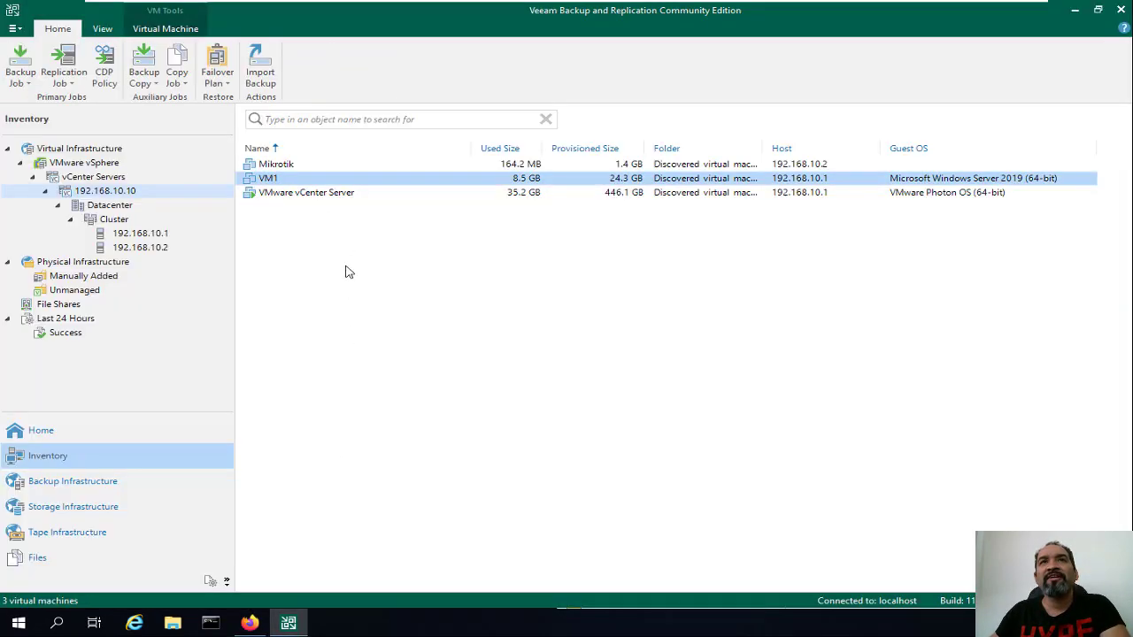
pyautogui.rightClick(272, 177)
pyautogui.moveTo(375, 237)
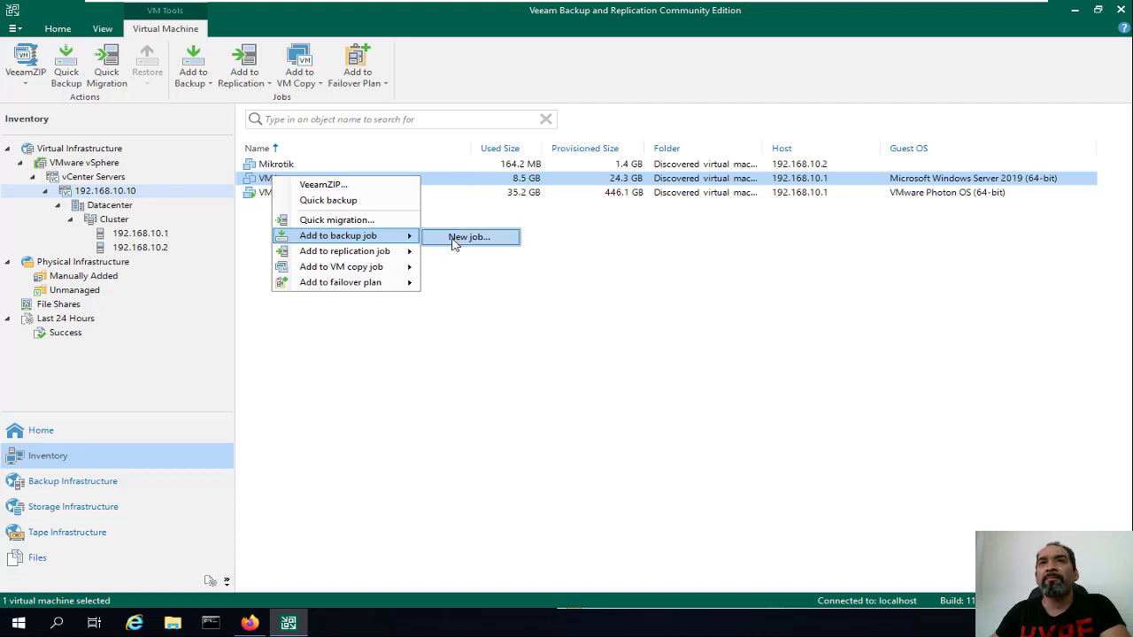
pyautogui.click(295, 167)
pyautogui.rightClick(295, 165)
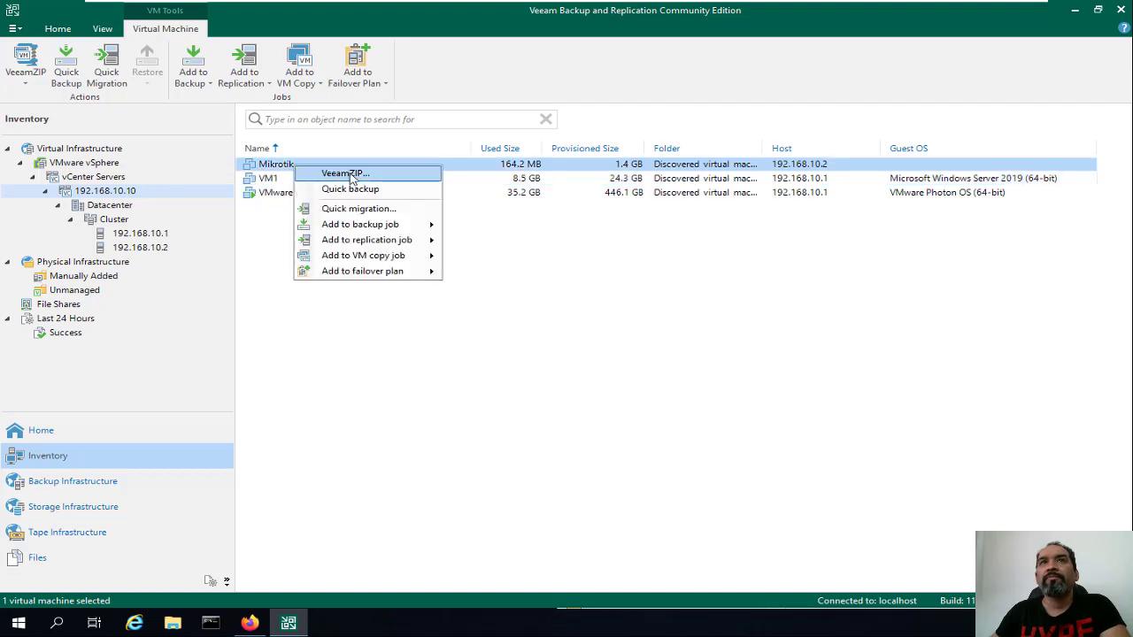
pyautogui.moveTo(416, 225)
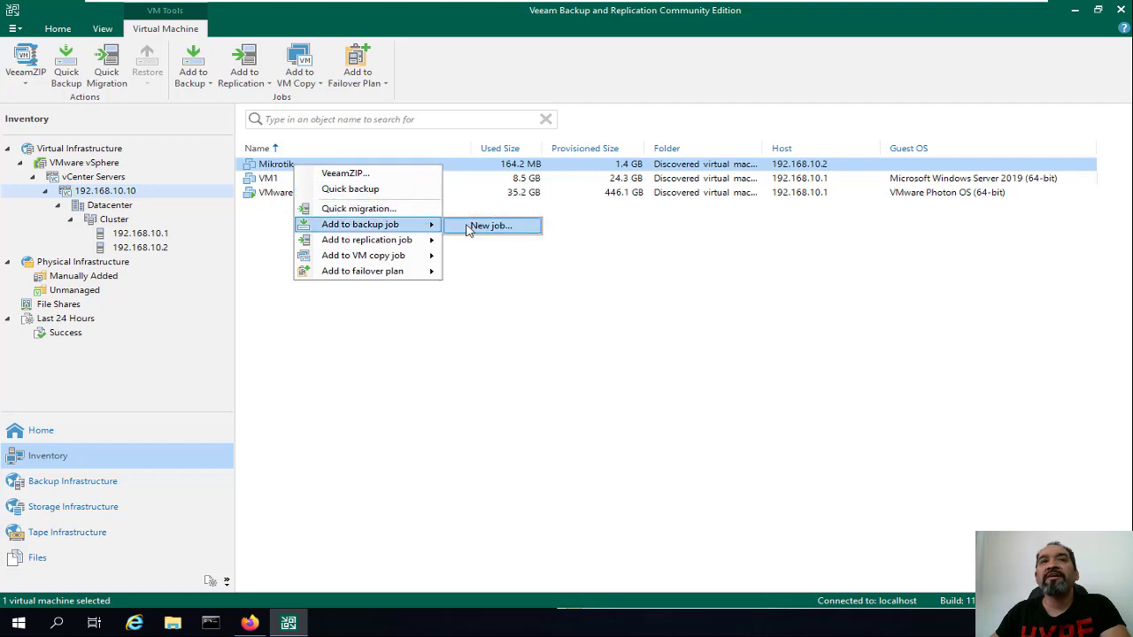
# - Create a new virtual machine backup job from the jobs overview and name it "VMs backup"
pyautogui.click(44, 430)
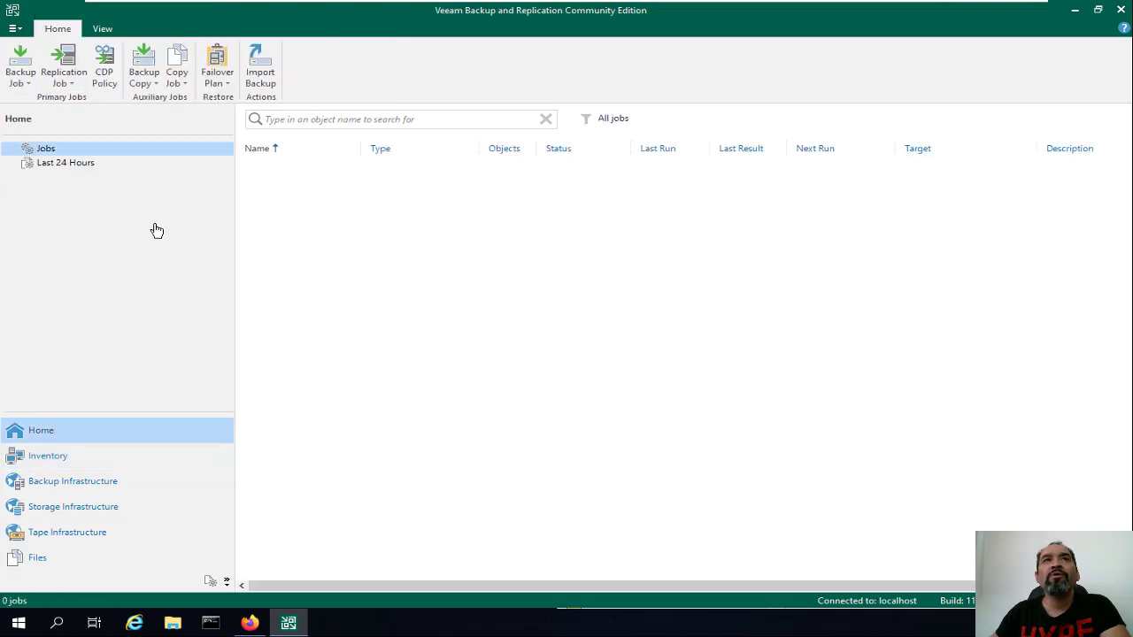
pyautogui.click(26, 89)
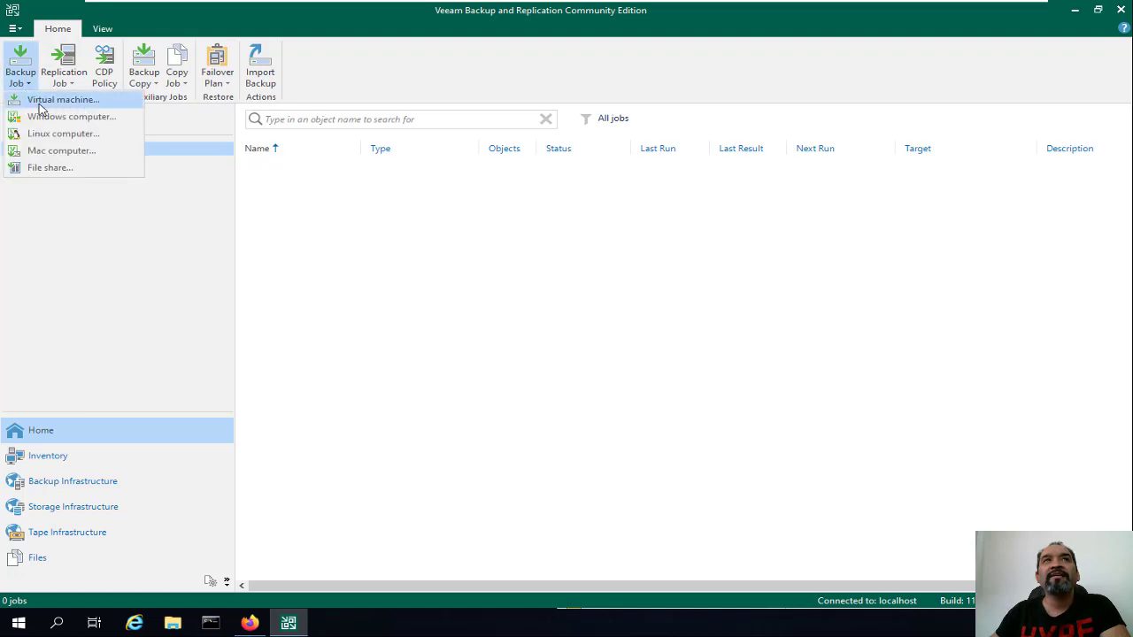
pyautogui.click(39, 107)
pyautogui.click(27, 86)
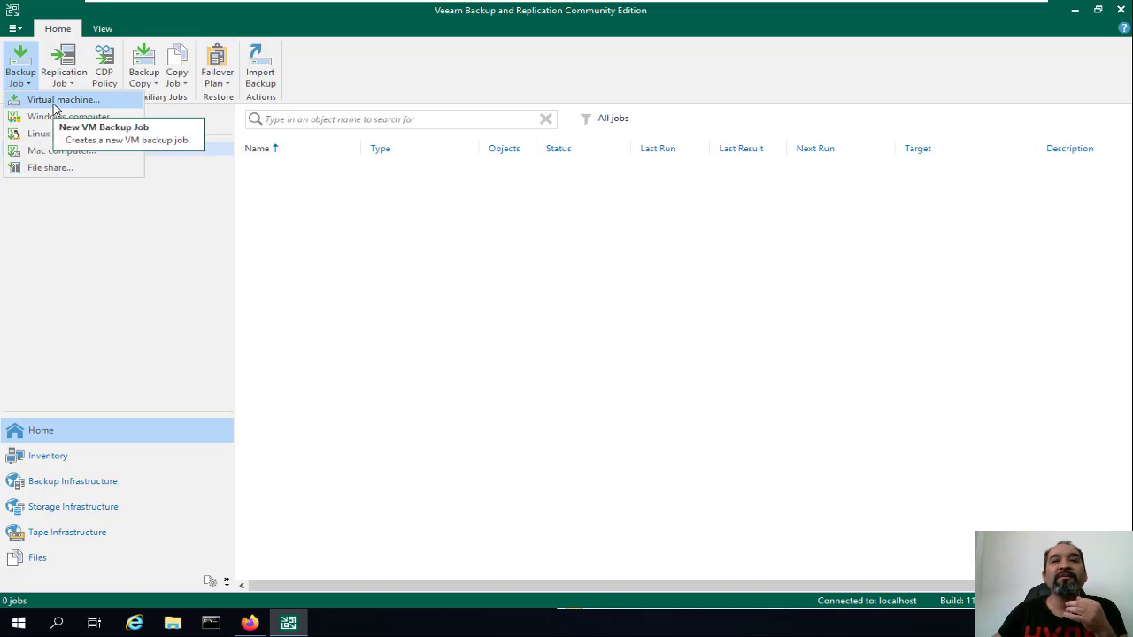
pyautogui.click(53, 105)
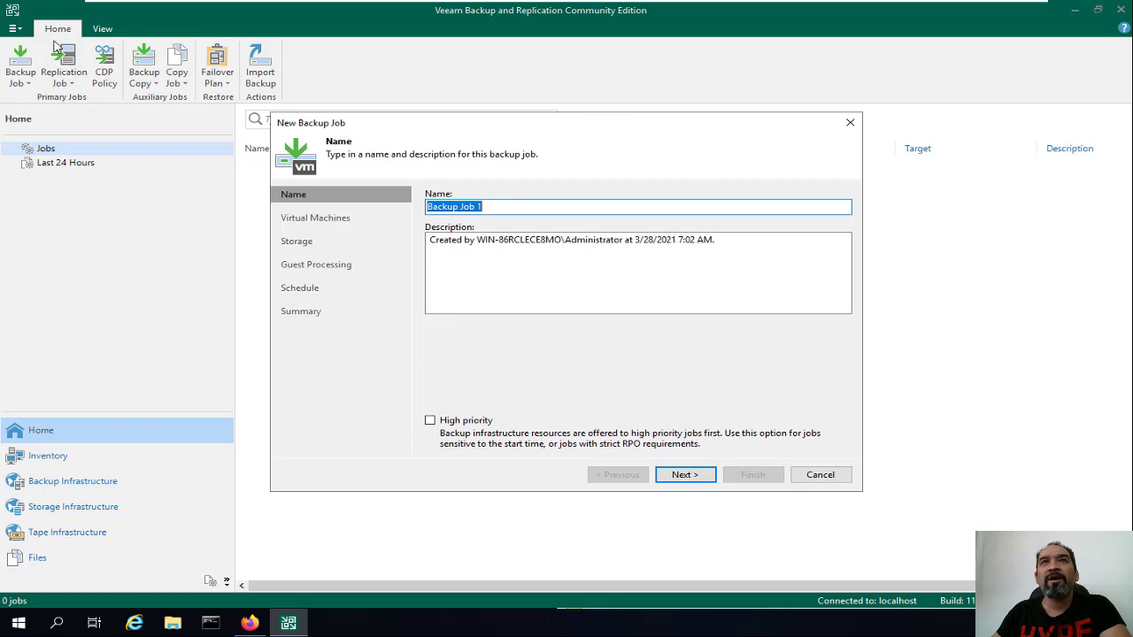
pyautogui.click(515, 207)
pyautogui.moveTo(515, 207); pyautogui.dragTo(422, 207)
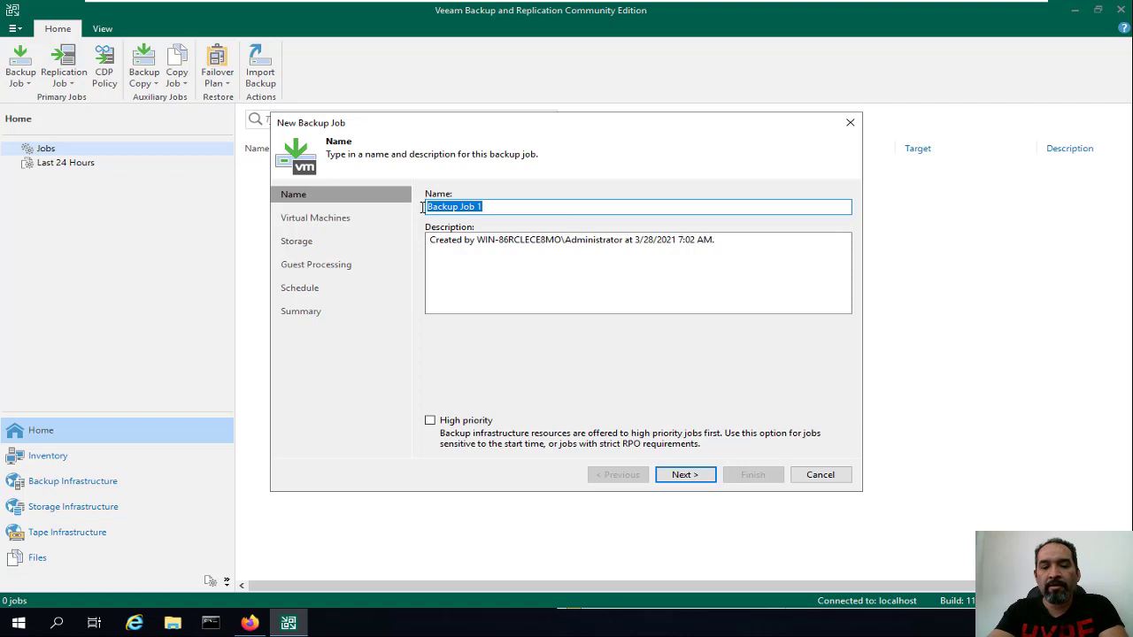
pyautogui.write('VMs backup')
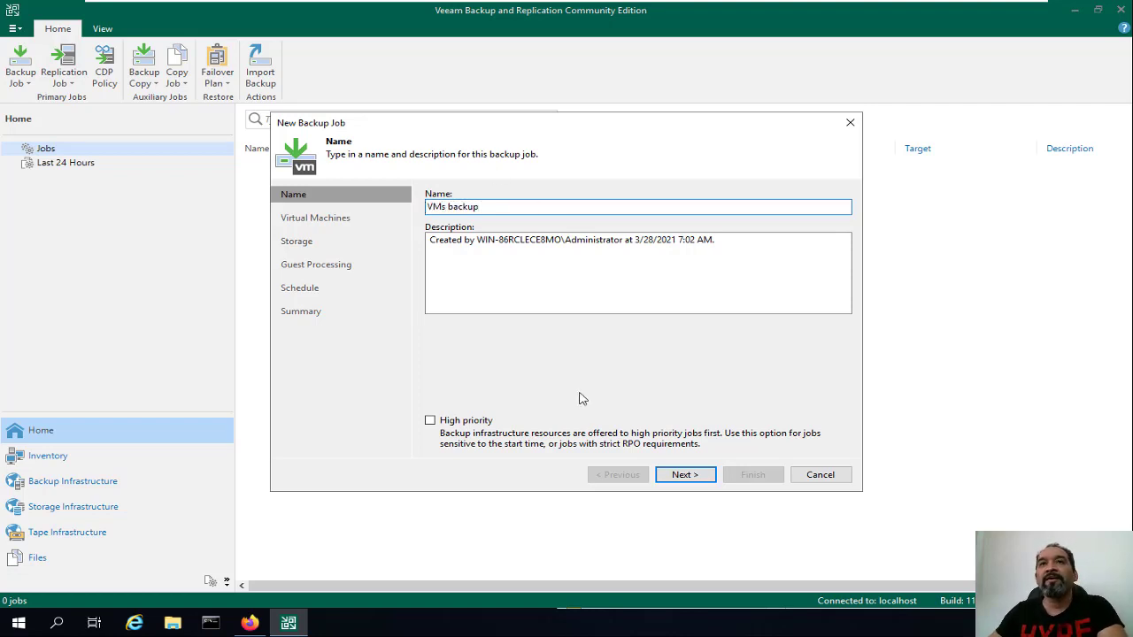
pyautogui.click(445, 424)
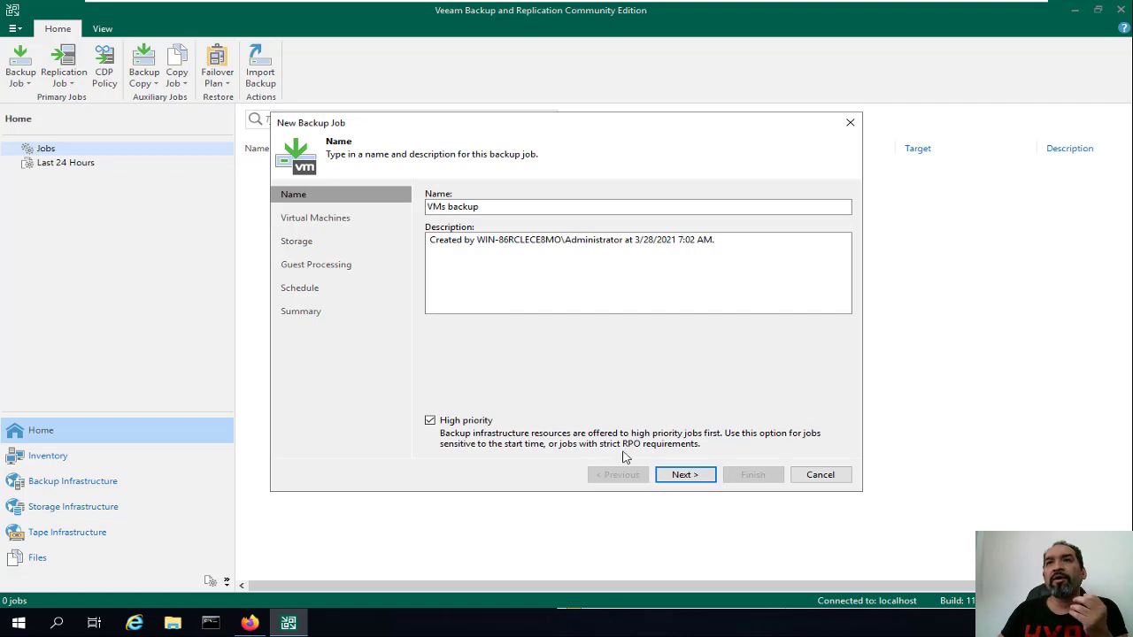
pyautogui.click(459, 423)
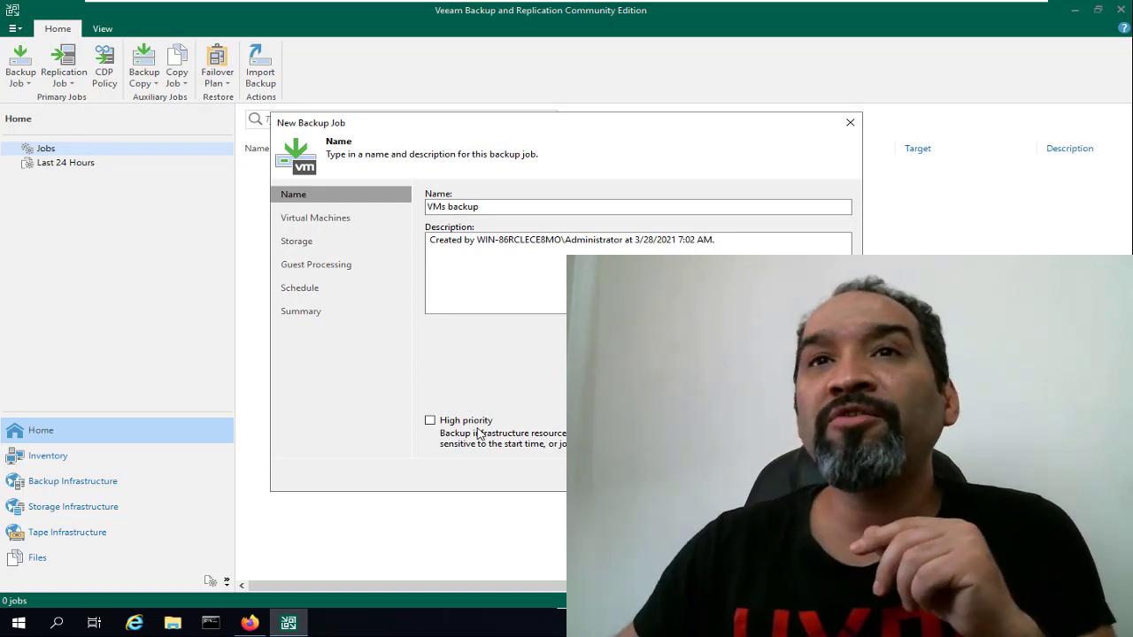
pyautogui.click(462, 423)
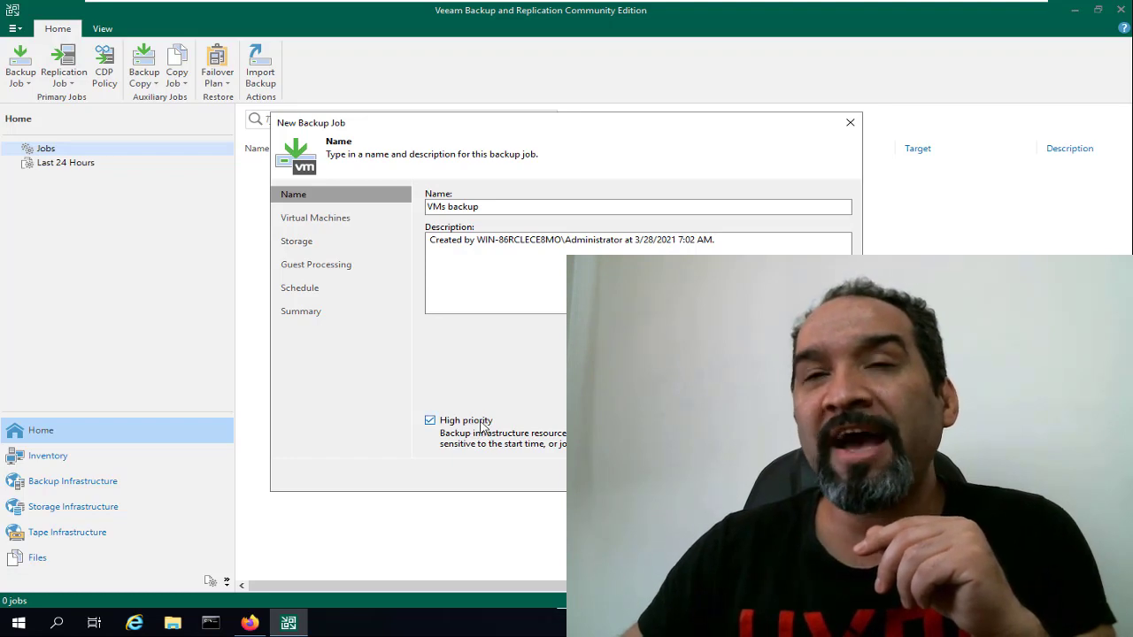
pyautogui.click(482, 428)
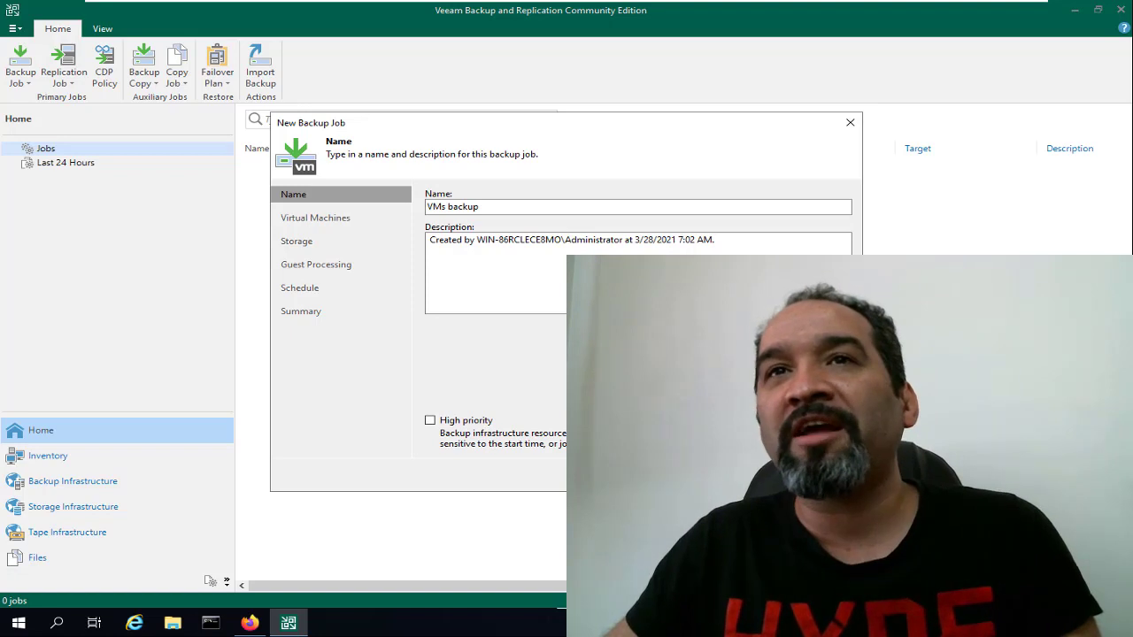
# - Add the Mikrotik and VM1 virtual machines from the cluster under 192.168.10.10 to the backup job
pyautogui.click(685, 474)
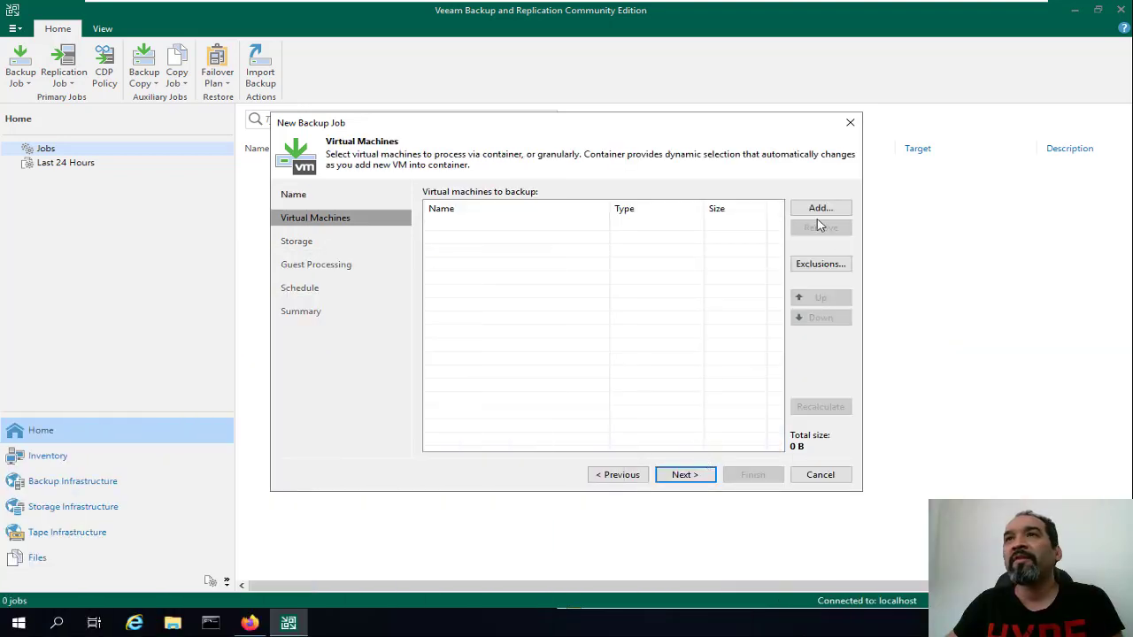
pyautogui.click(814, 213)
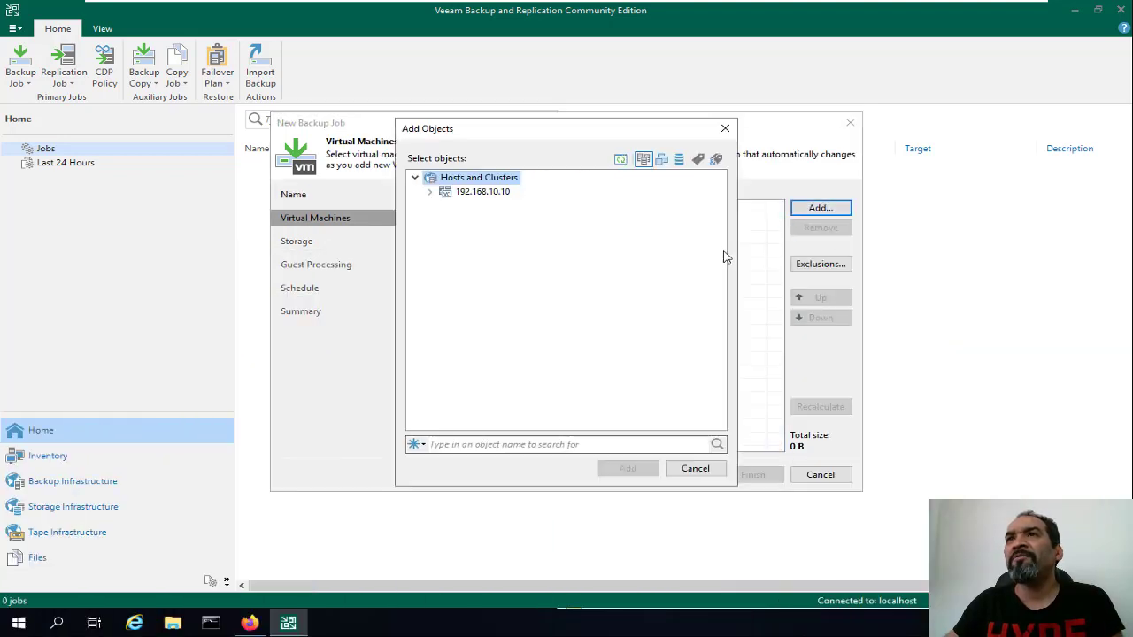
pyautogui.click(429, 191)
pyautogui.click(445, 206)
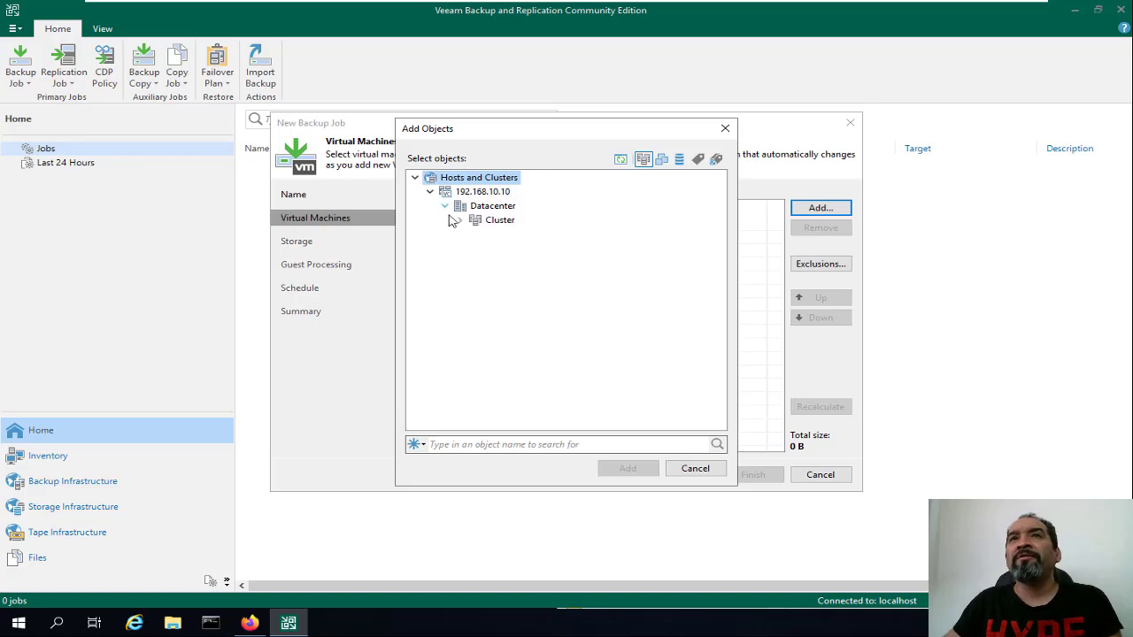
pyautogui.click(460, 220)
pyautogui.click(521, 263)
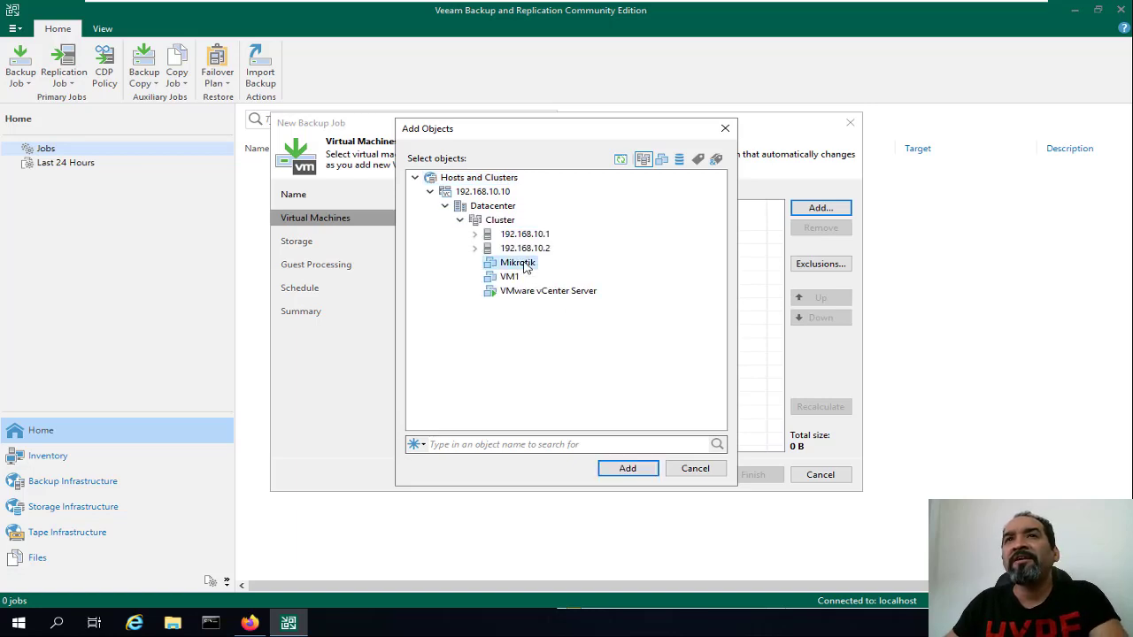
pyautogui.keyDown('ctrl'); pyautogui.click(511, 277); pyautogui.keyUp('ctrl')
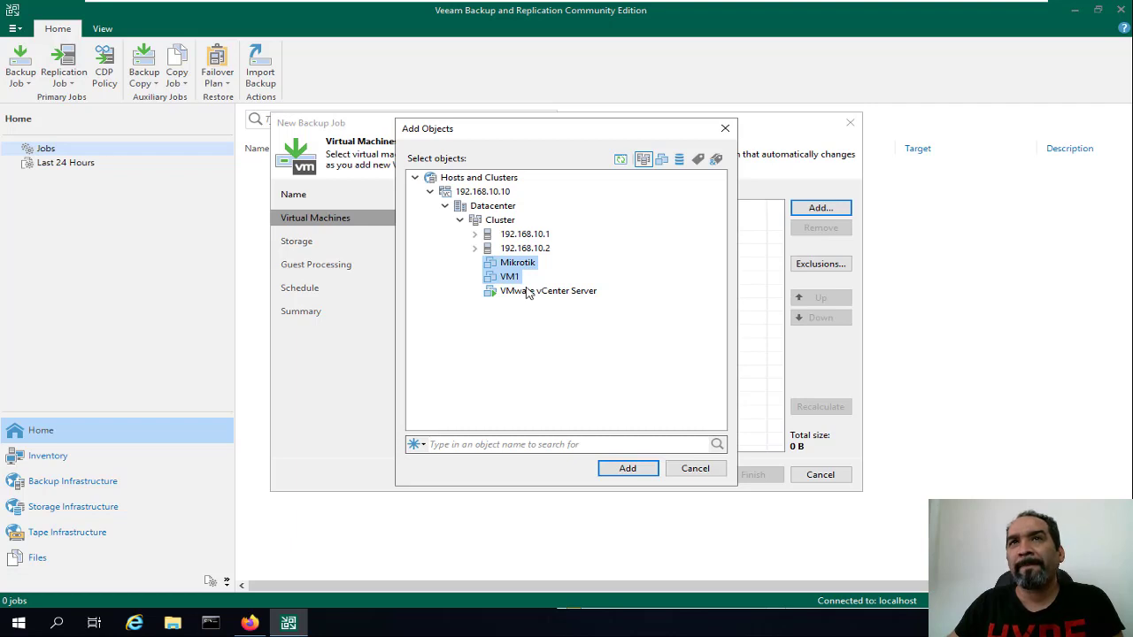
pyautogui.click(628, 470)
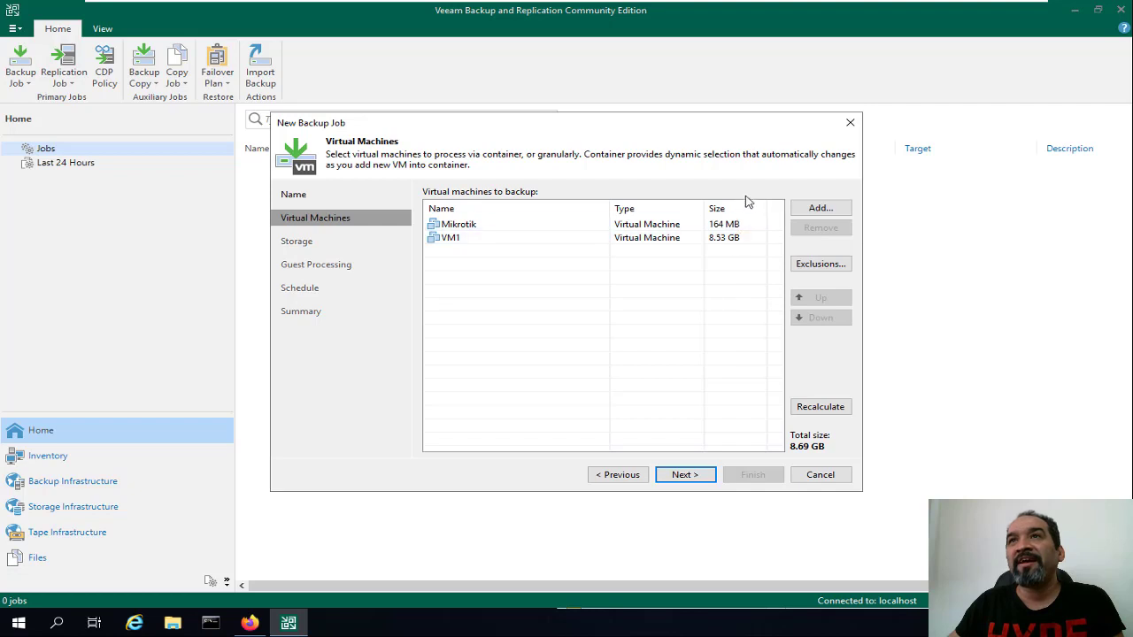
# - Examine the virtual machine exclusion options of the backup job and its list of objects available to exclude
pyautogui.moveTo(556, 250); pyautogui.dragTo(568, 230)
pyautogui.click(568, 228)
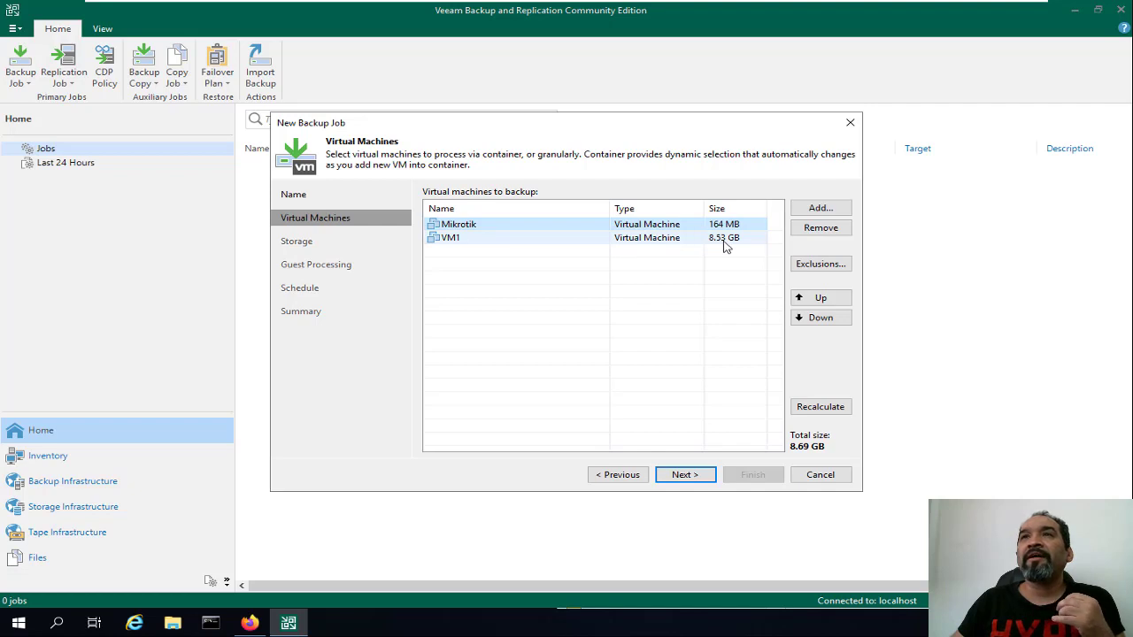
pyautogui.click(516, 239)
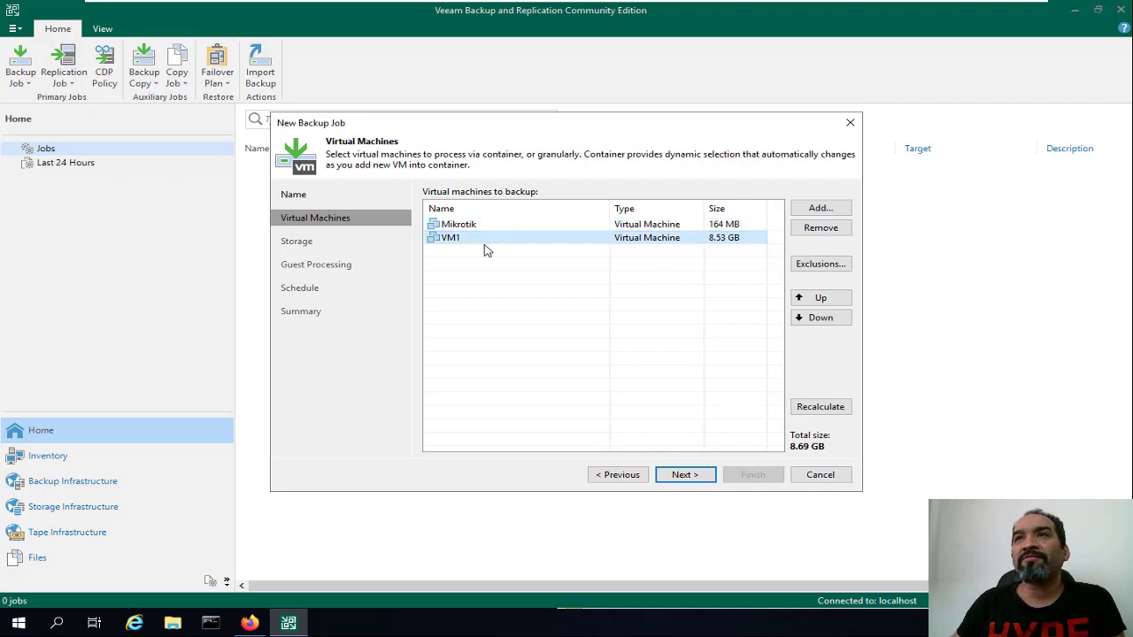
pyautogui.click(819, 265)
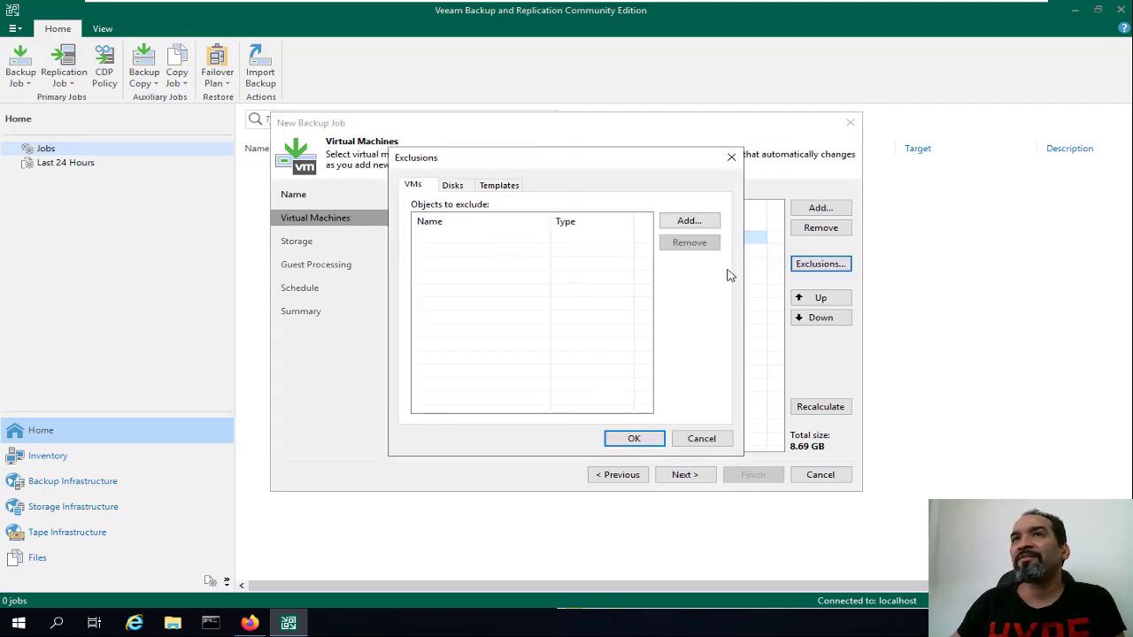
pyautogui.click(667, 227)
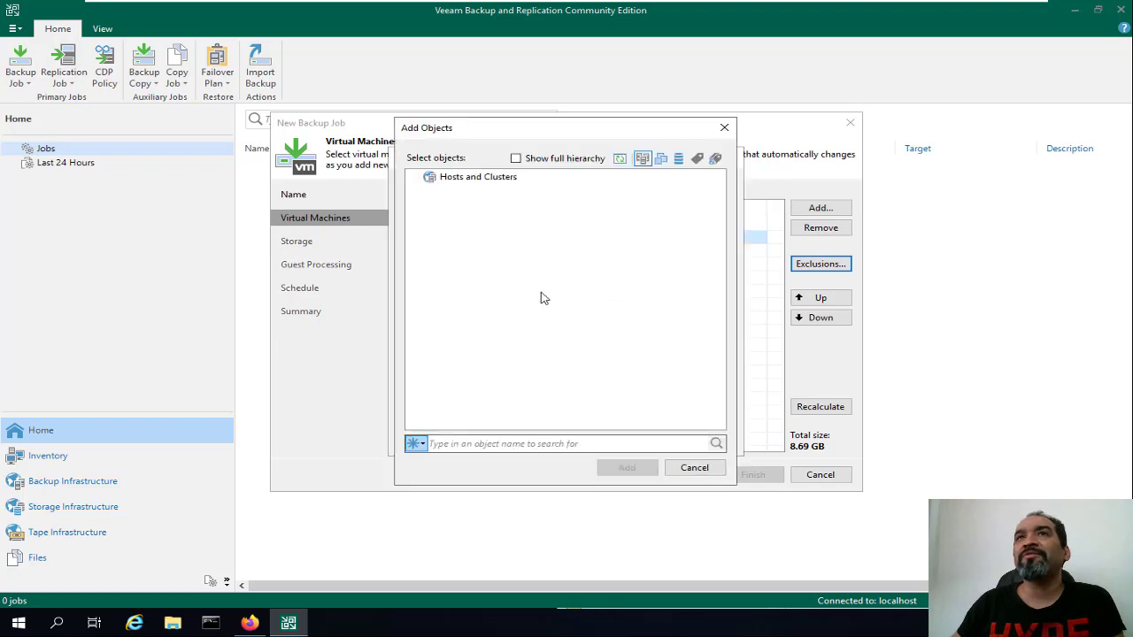
pyautogui.click(696, 473)
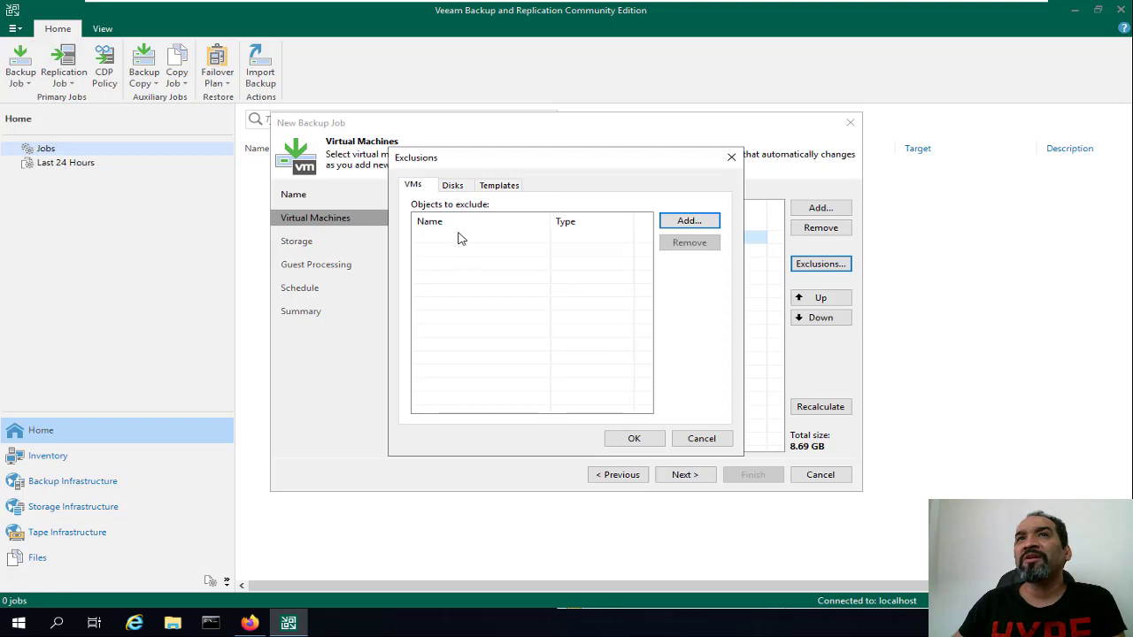
# - Examine the disk processing options for VM1 in the job's exclusions, including system disk only and selected IDE disks
pyautogui.click(458, 184)
pyautogui.click(462, 254)
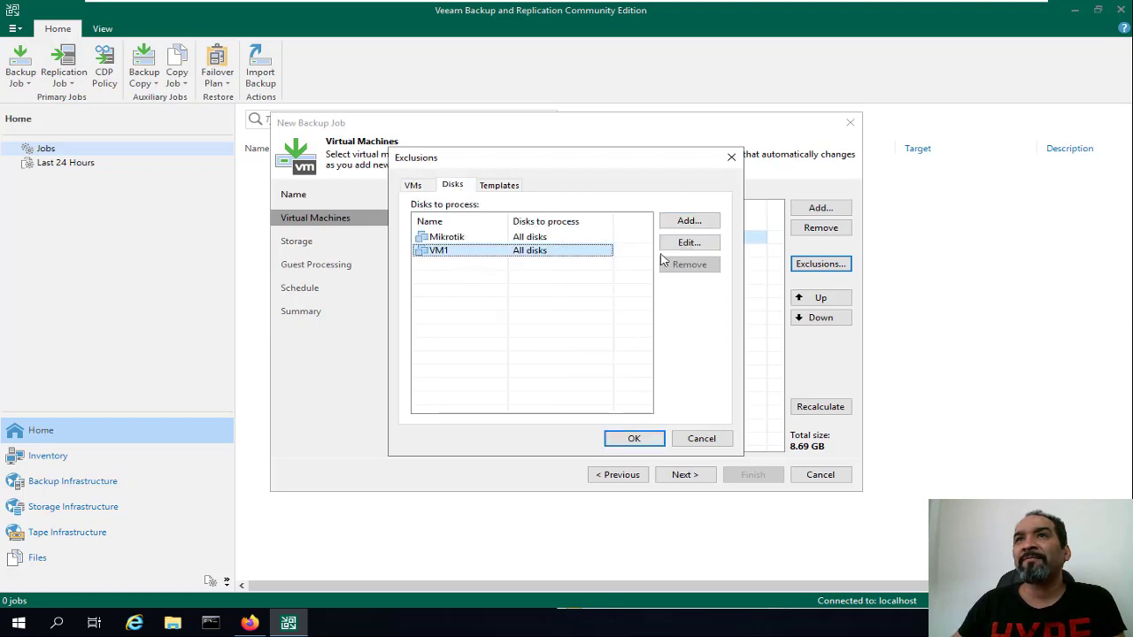
pyautogui.click(675, 245)
pyautogui.click(459, 223)
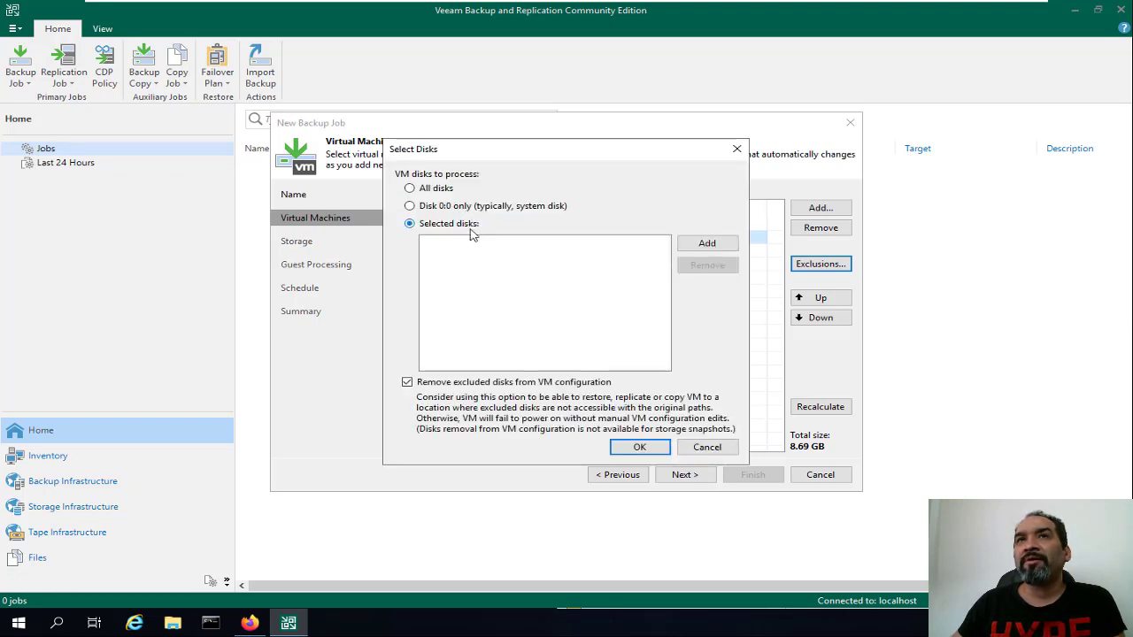
pyautogui.click(531, 207)
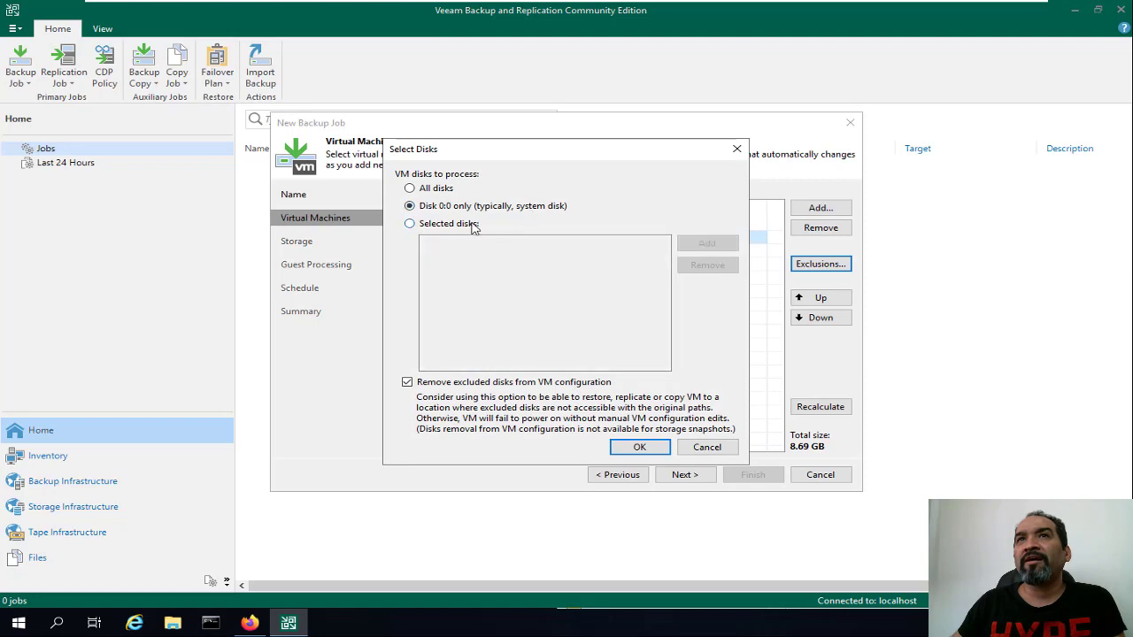
pyautogui.click(457, 224)
pyautogui.click(684, 245)
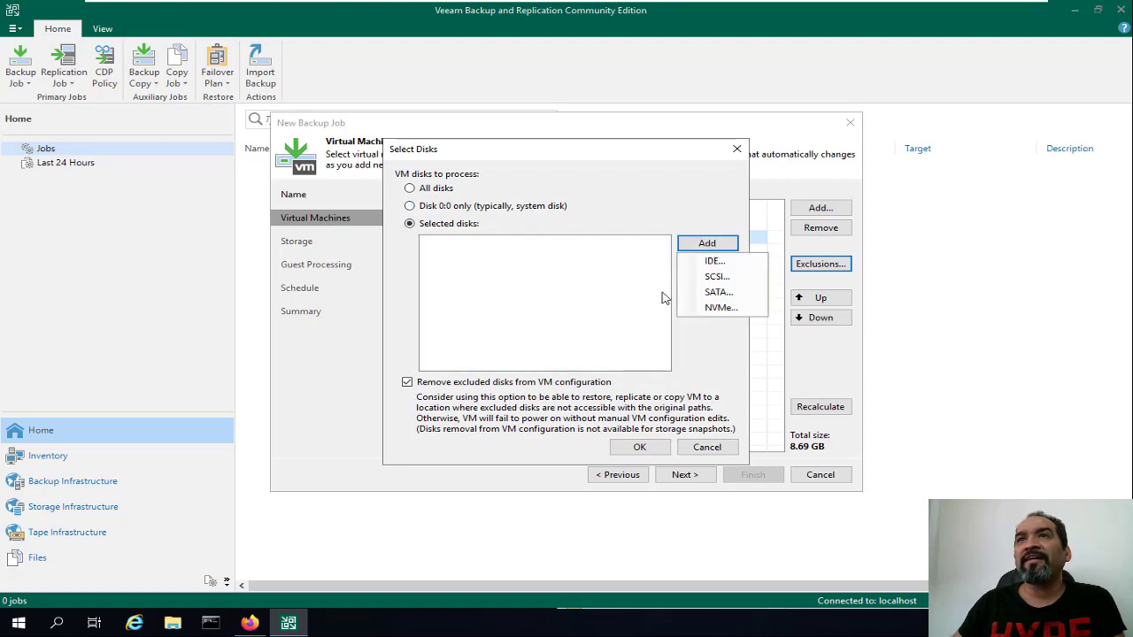
pyautogui.click(738, 263)
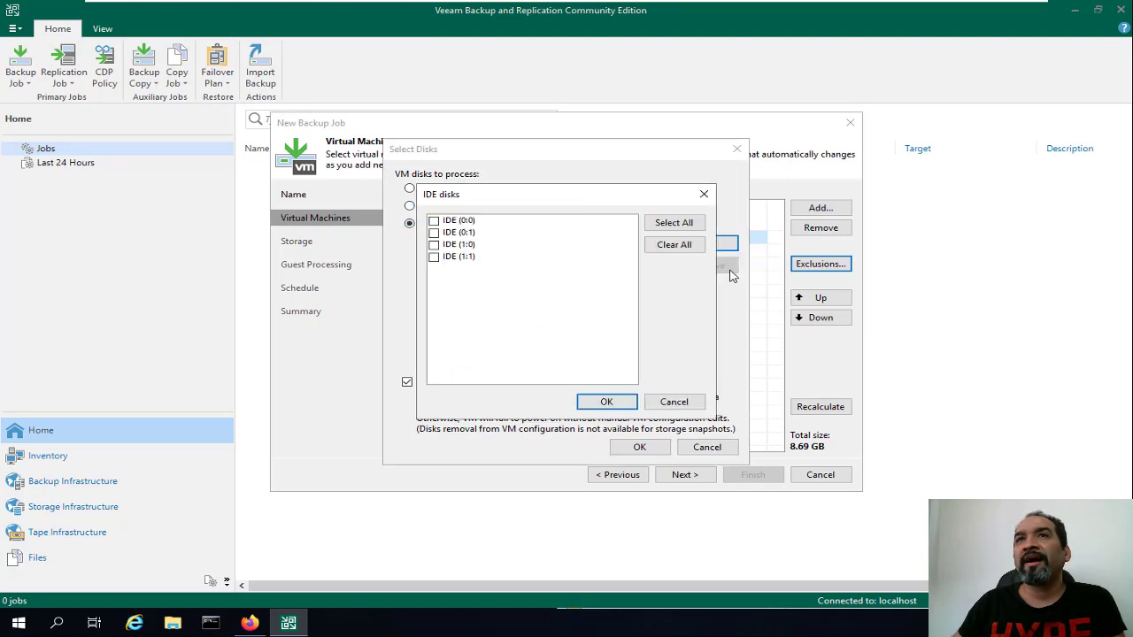
pyautogui.click(674, 402)
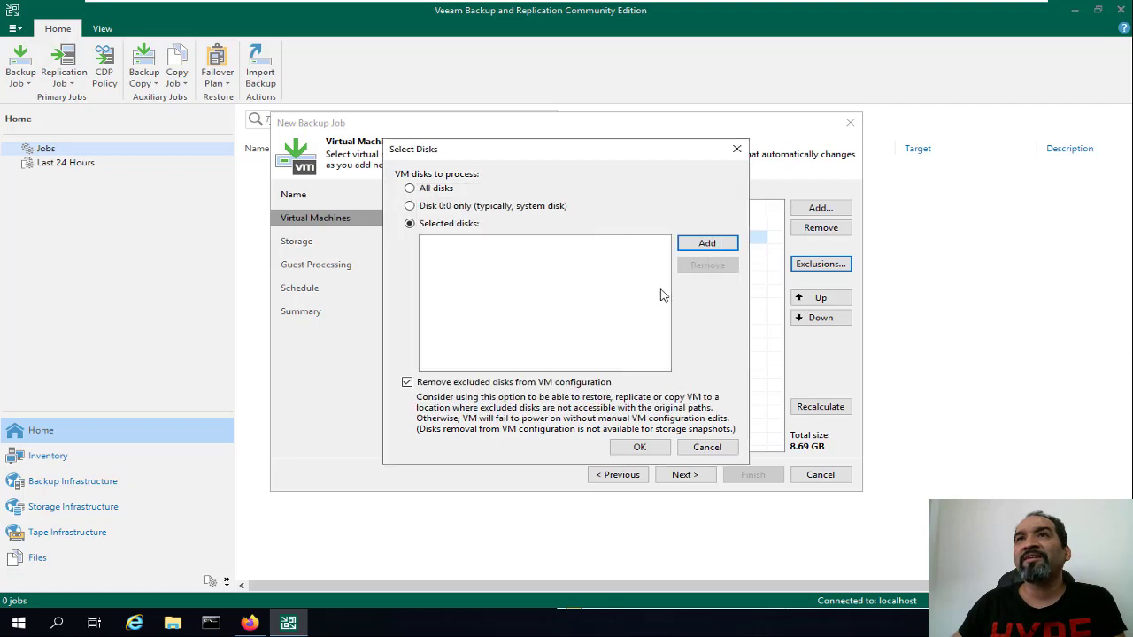
pyautogui.click(719, 449)
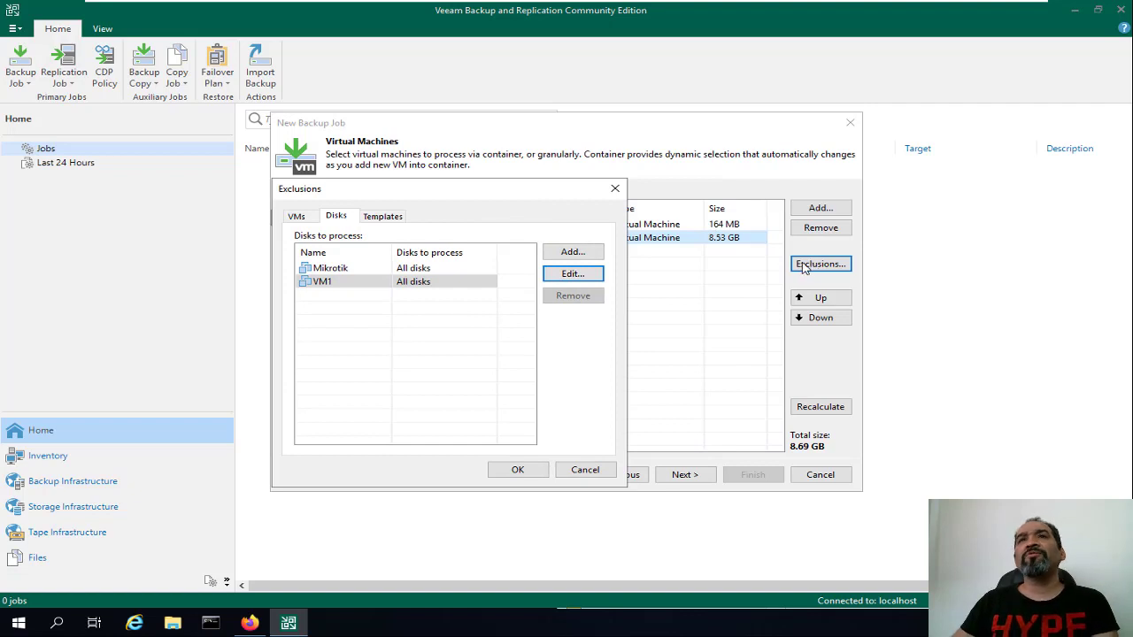
pyautogui.click(615, 192)
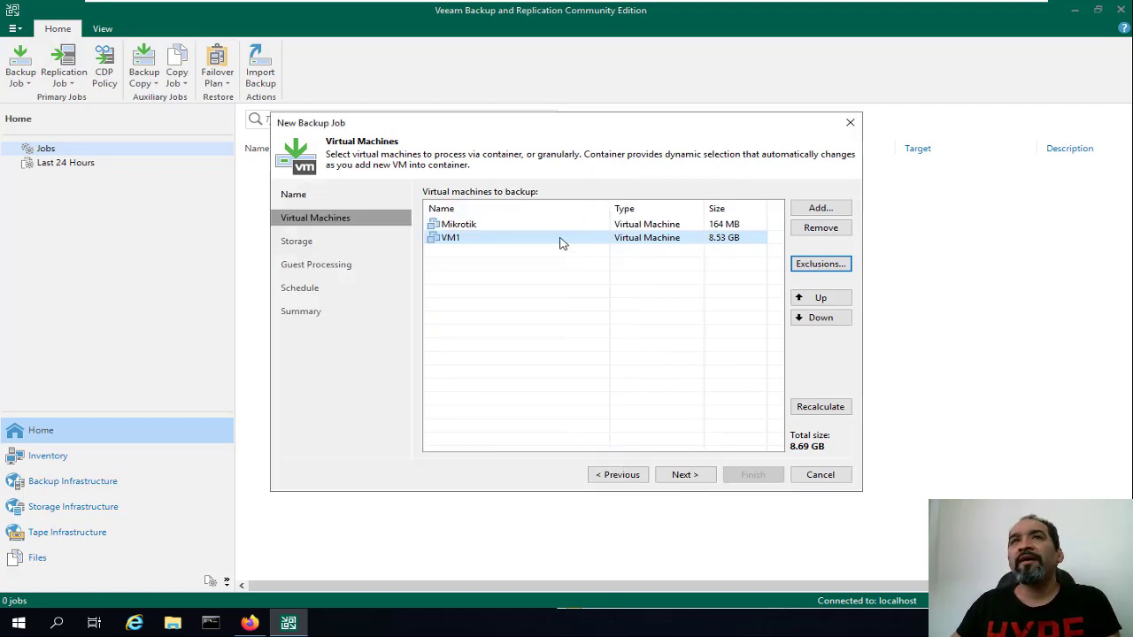
# - Add the entire vCenter server 192.168.10.10 to the virtual machines in the backup job
pyautogui.click(622, 475)
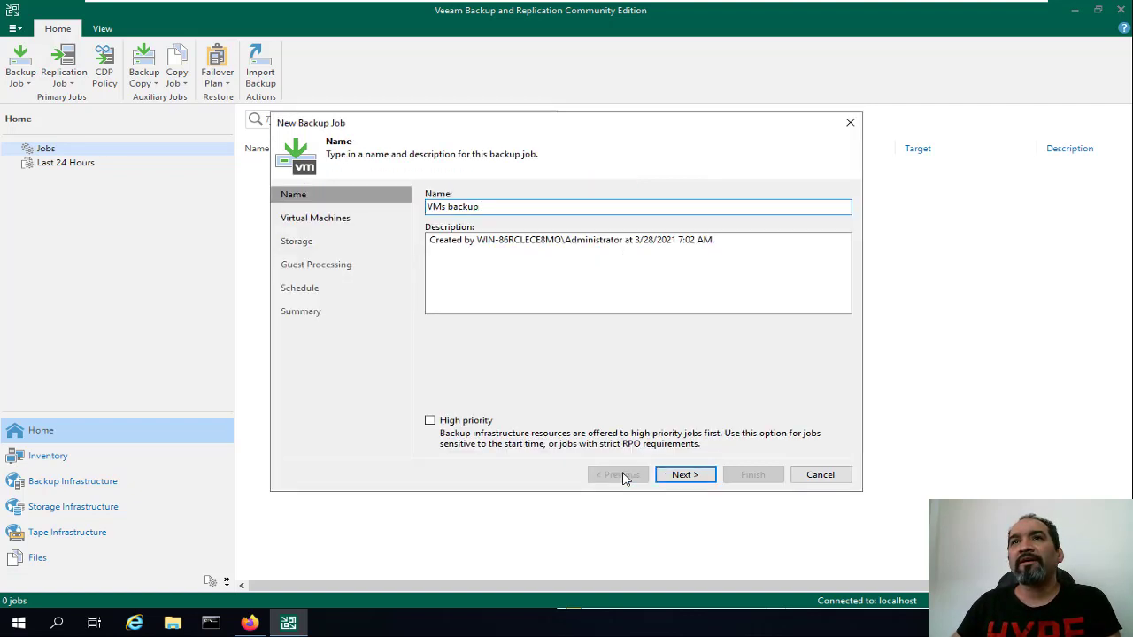
pyautogui.click(683, 475)
pyautogui.click(823, 213)
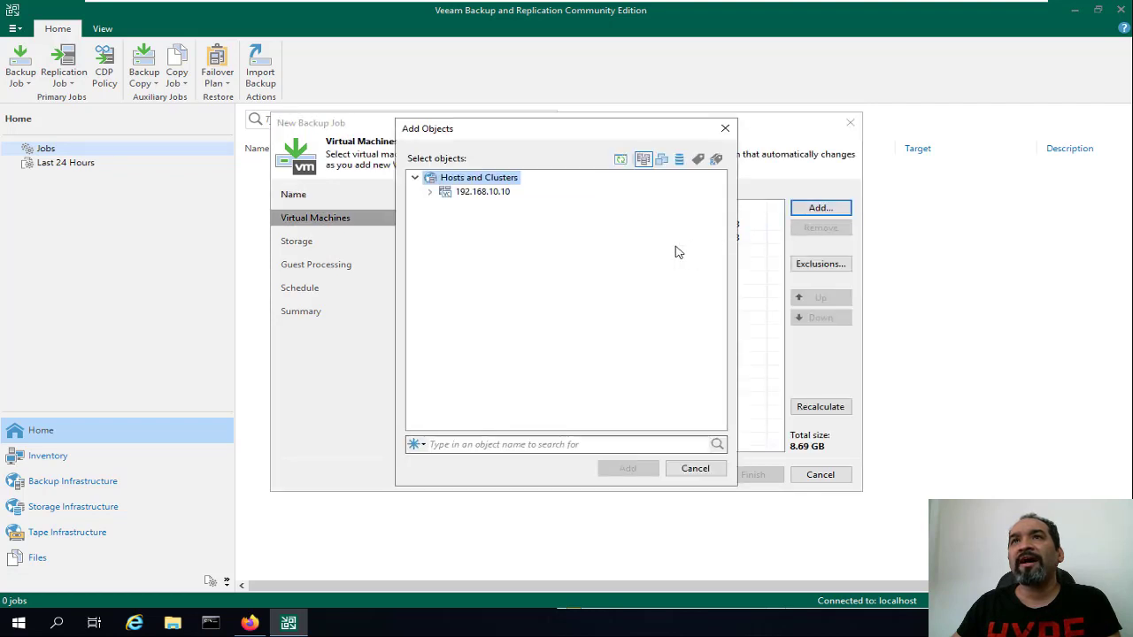
pyautogui.click(475, 193)
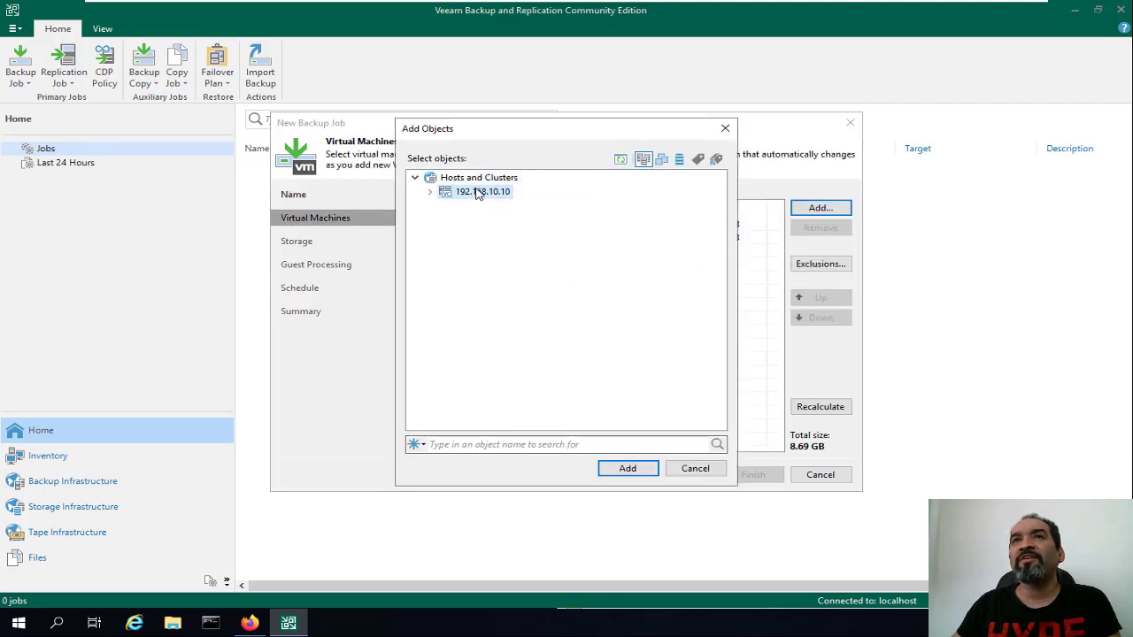
pyautogui.click(624, 469)
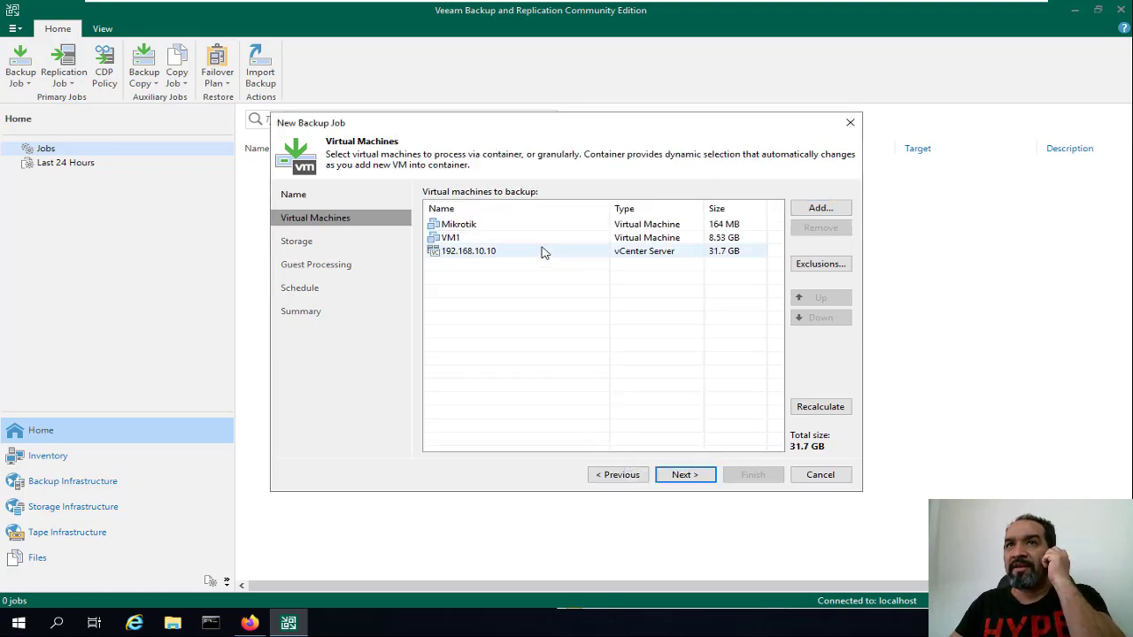
# - Exclude the VMware vCenter Server virtual machine in the cluster under 192.168.10.10 from the backup job
pyautogui.click(544, 252)
pyautogui.click(816, 265)
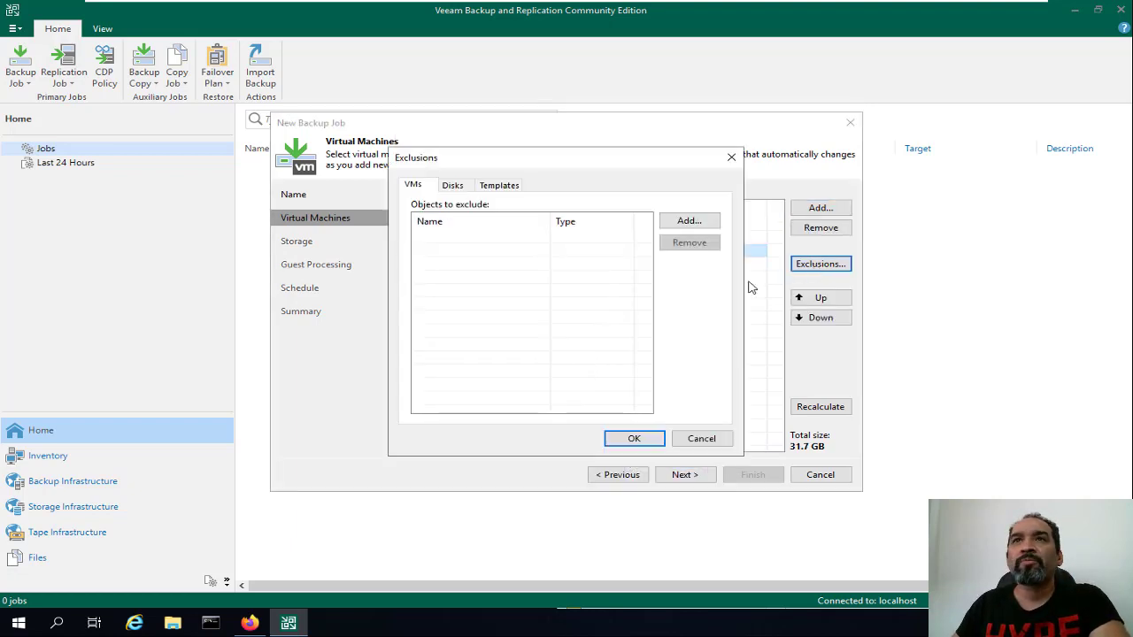
pyautogui.click(704, 223)
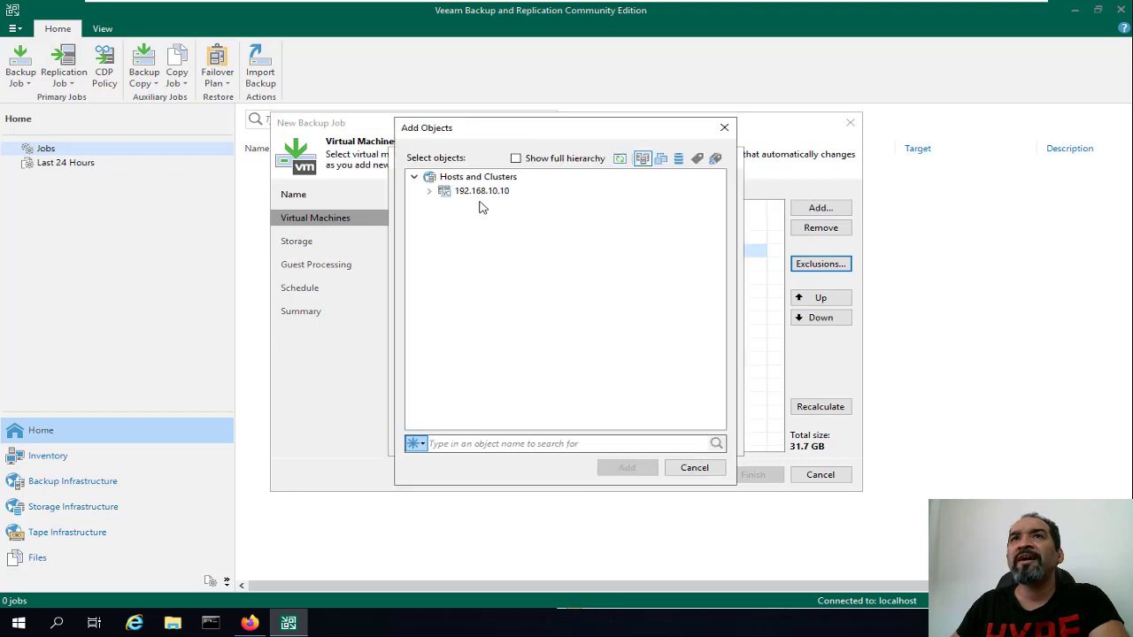
pyautogui.click(428, 191)
pyautogui.click(444, 204)
pyautogui.click(458, 219)
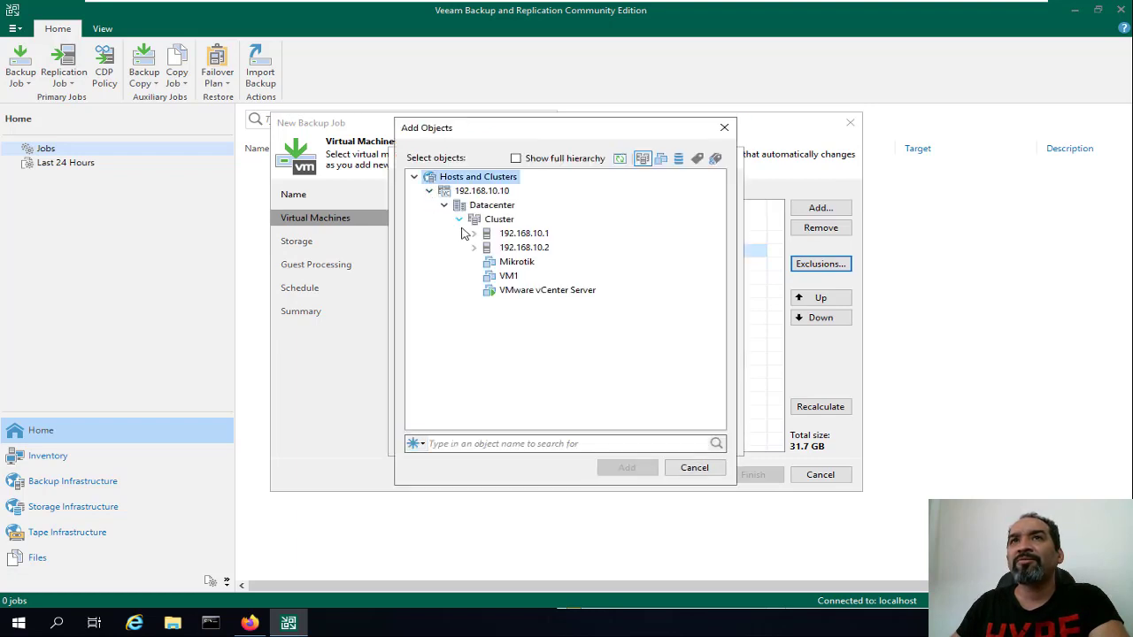
pyautogui.click(544, 292)
pyautogui.click(626, 467)
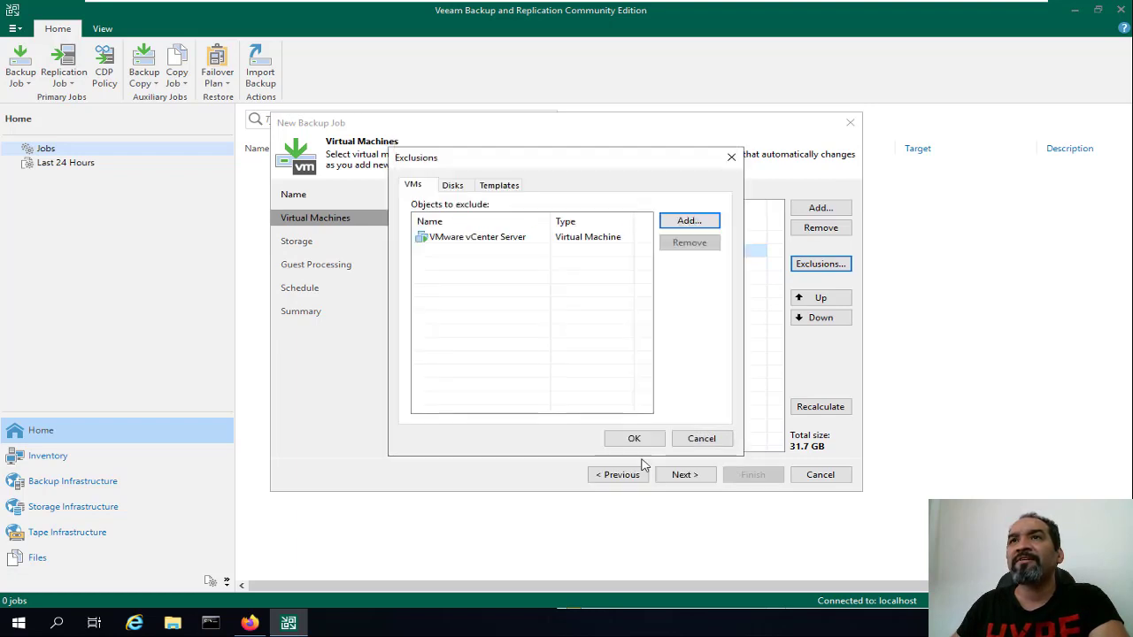
pyautogui.click(653, 437)
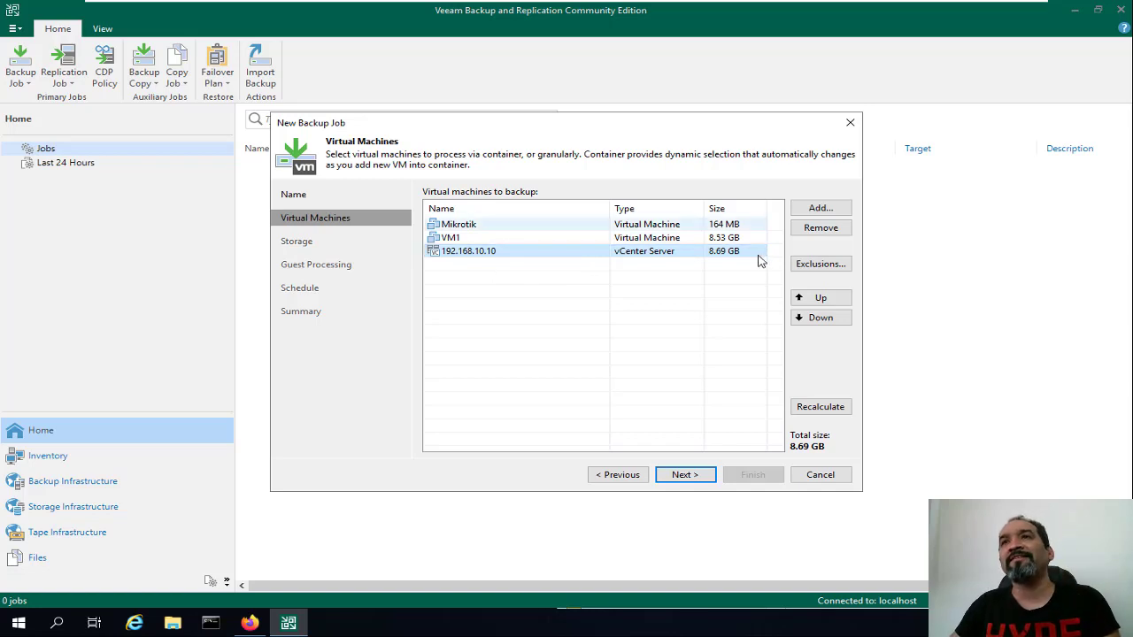
# - Remove vCenter server 192.168.10.10 from the backup list and proceed to the job's storage settings
pyautogui.click(819, 227)
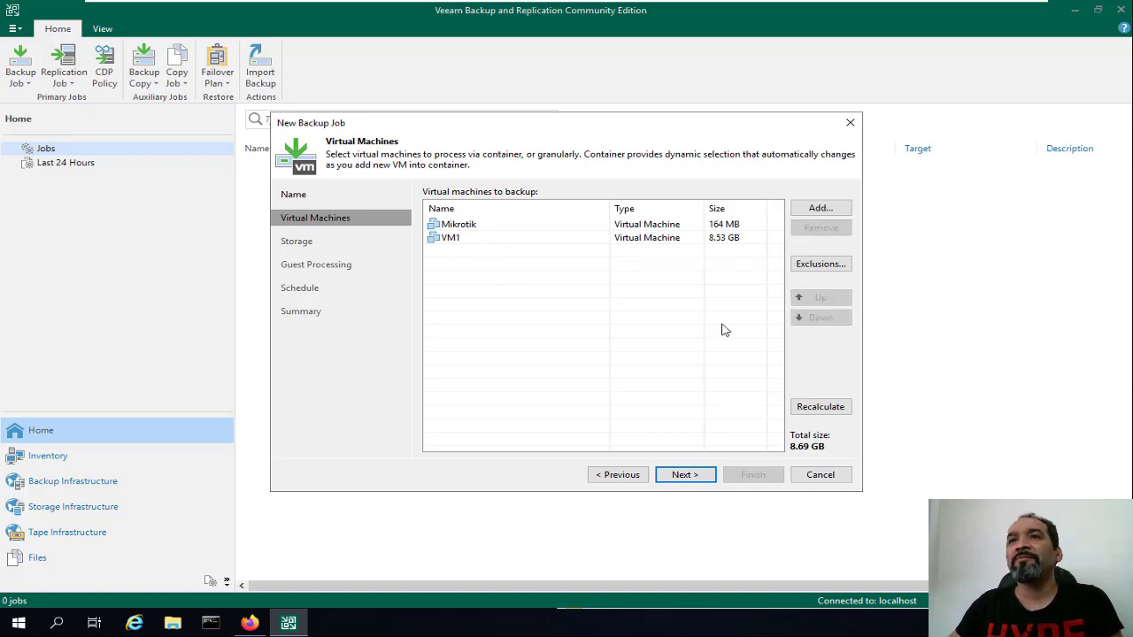
pyautogui.click(684, 476)
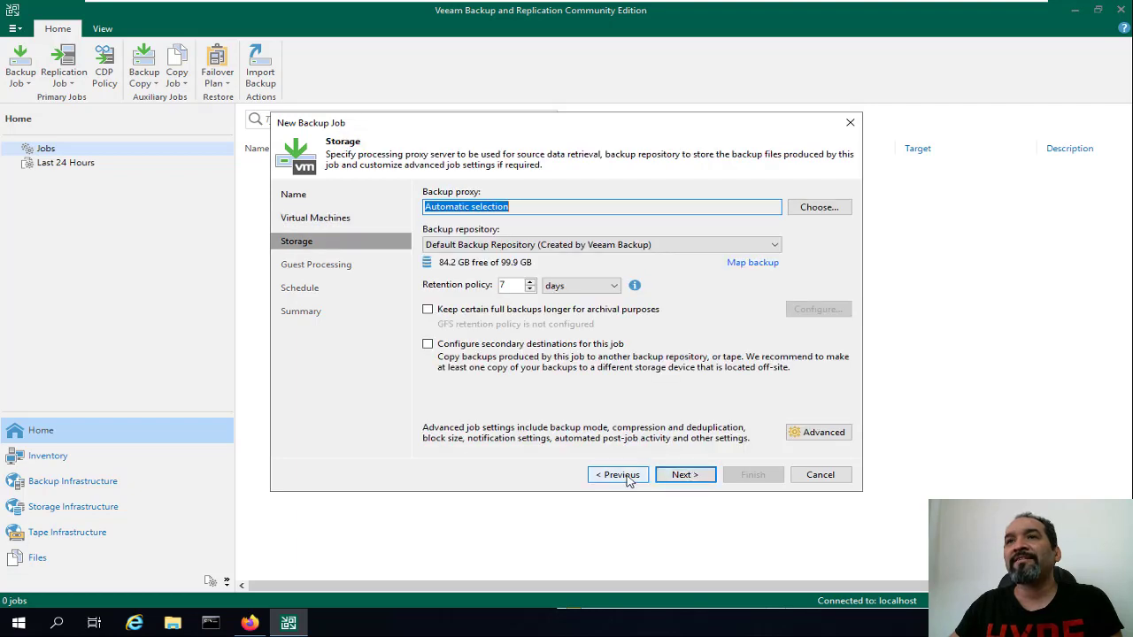
pyautogui.click(635, 475)
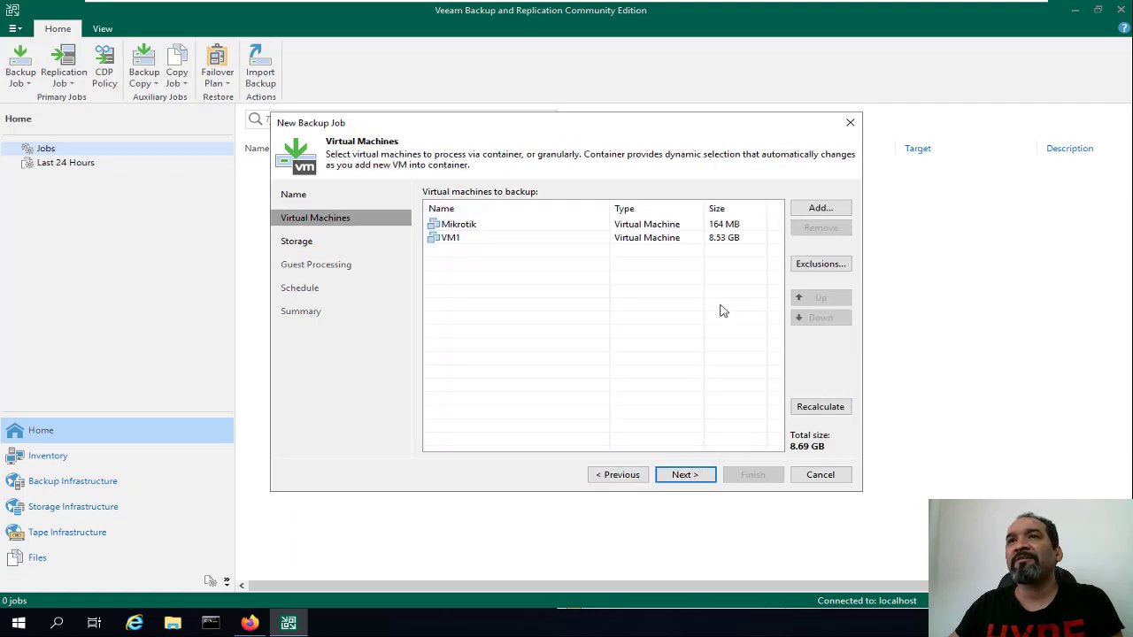
pyautogui.click(684, 476)
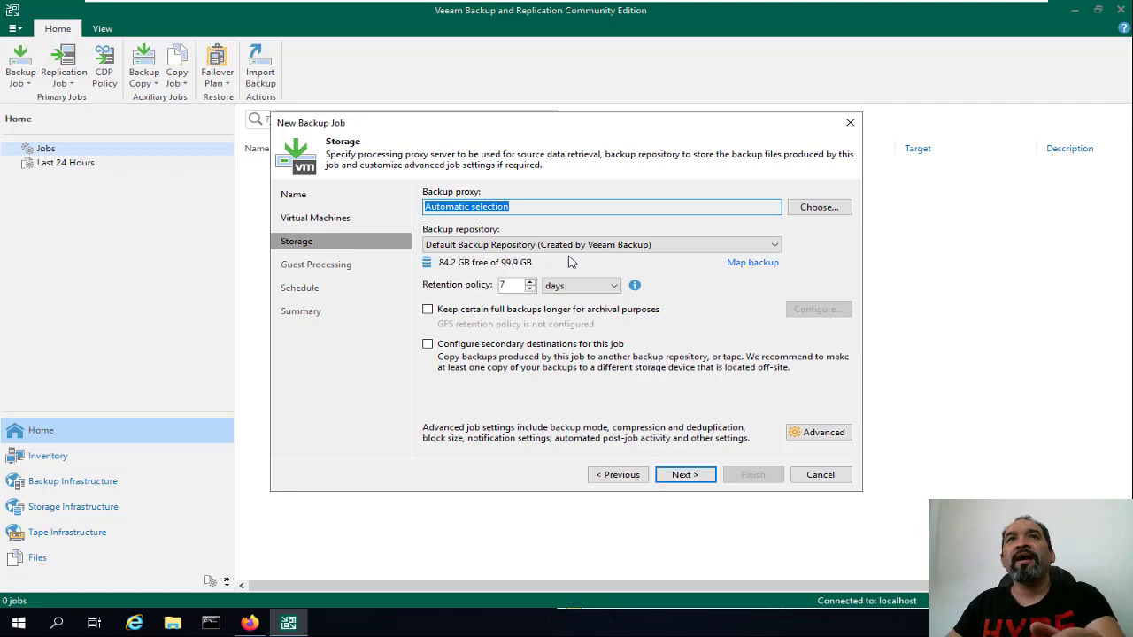
# - Review the backup proxy choices without changing them and select Default Backup Repository as the backup repository
pyautogui.click(814, 209)
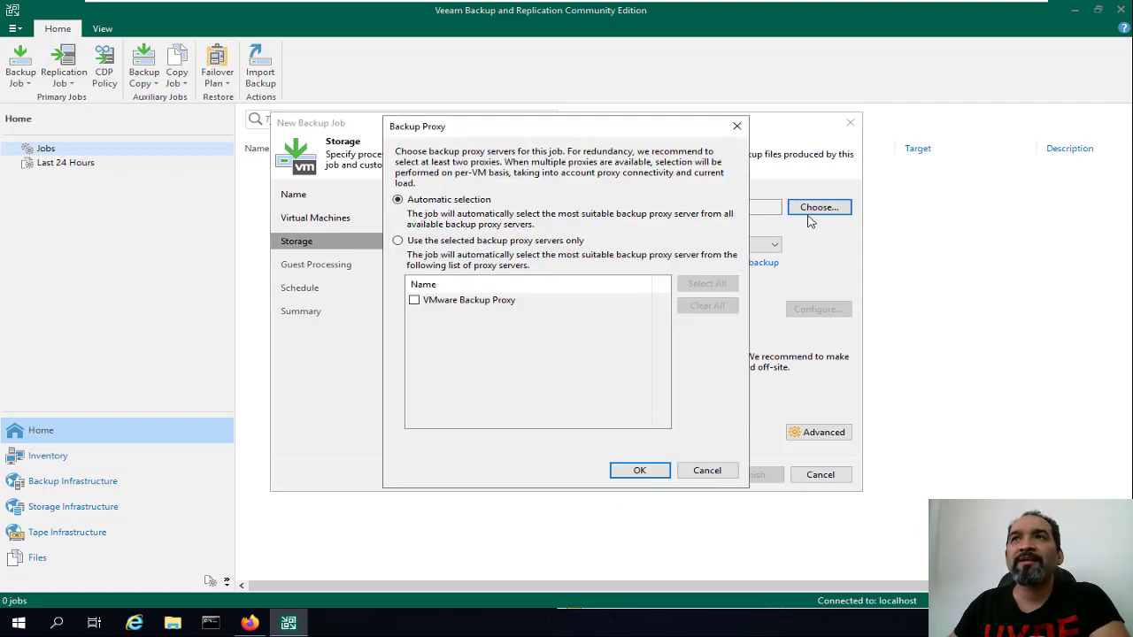
pyautogui.click(708, 470)
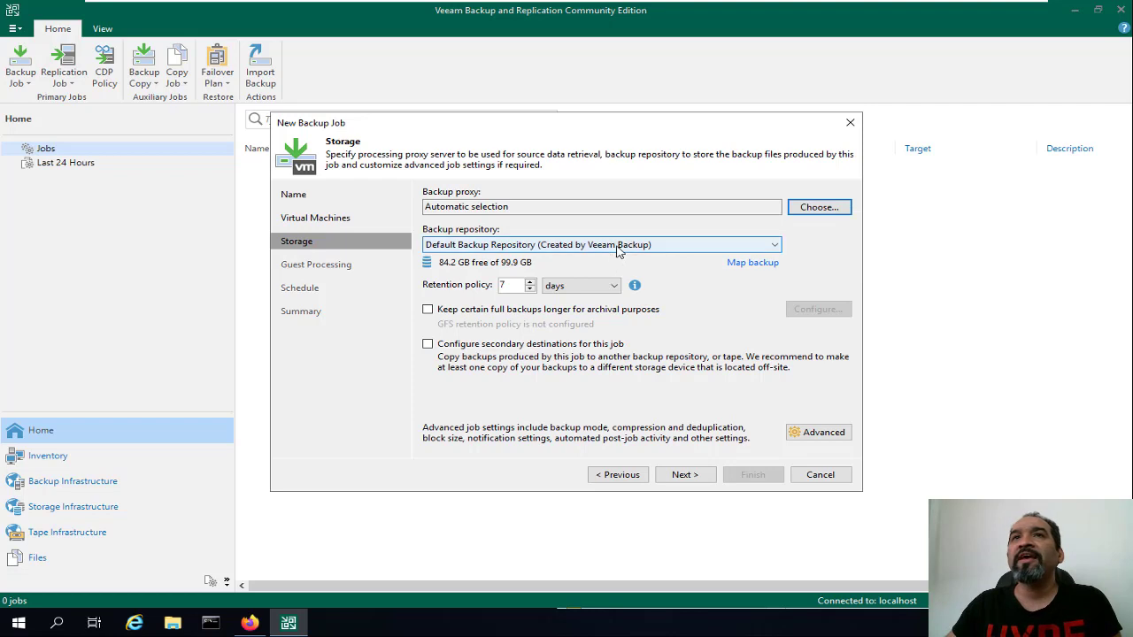
pyautogui.click(533, 251)
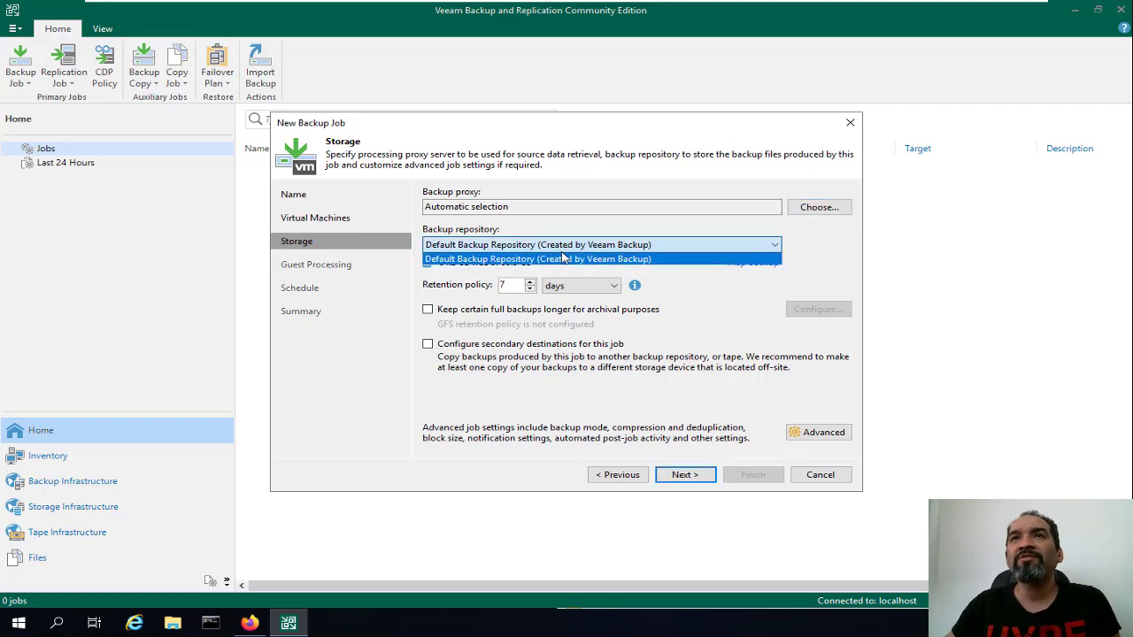
pyautogui.click(591, 259)
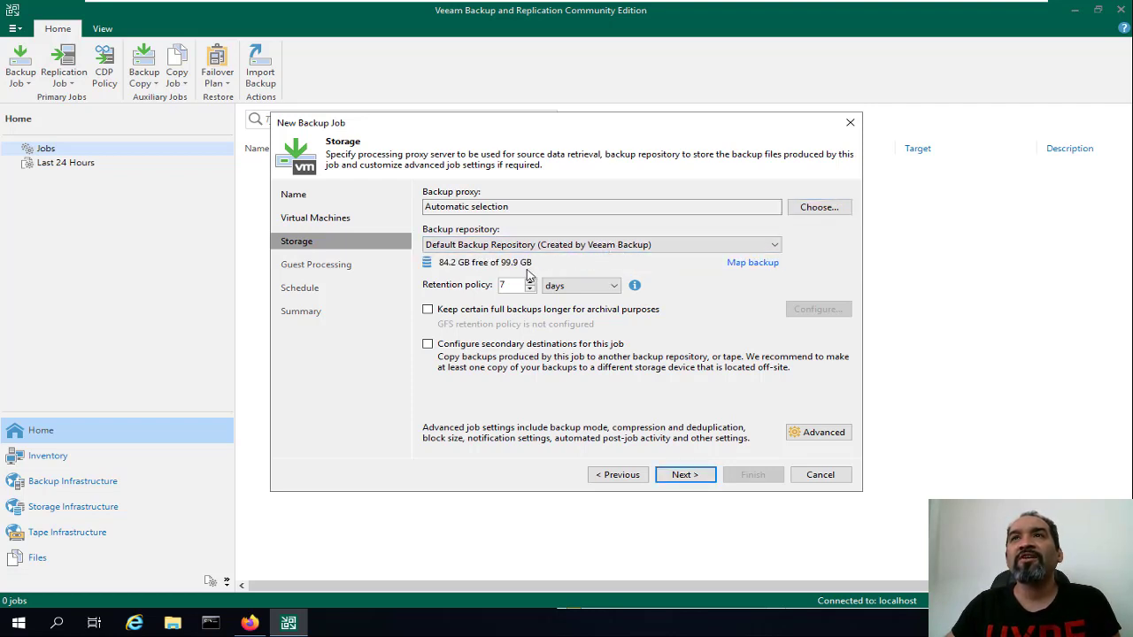
# - Switch to File Explorer to examine the contents of the REPO (E:) drive, then return to the backup job
pyautogui.click(172, 623)
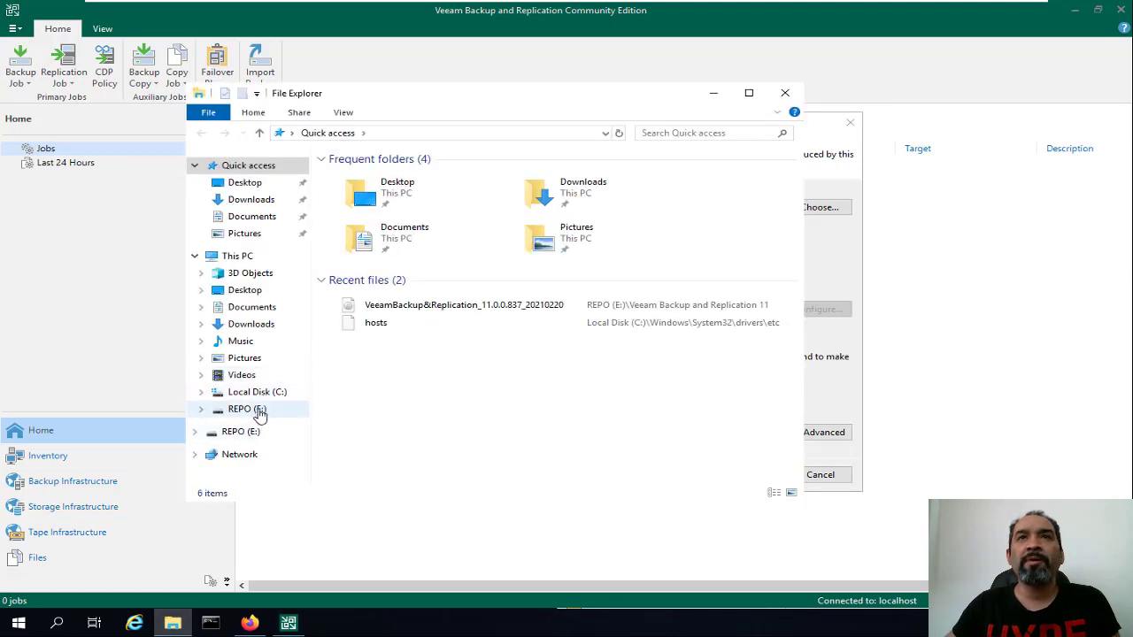
pyautogui.click(252, 409)
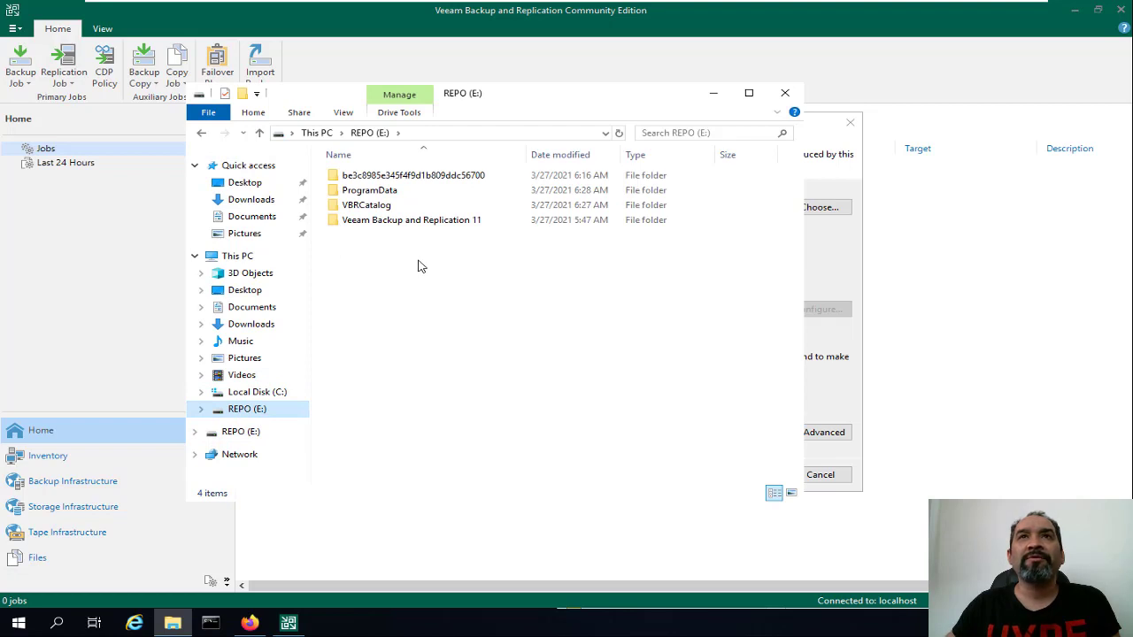
pyautogui.click(713, 93)
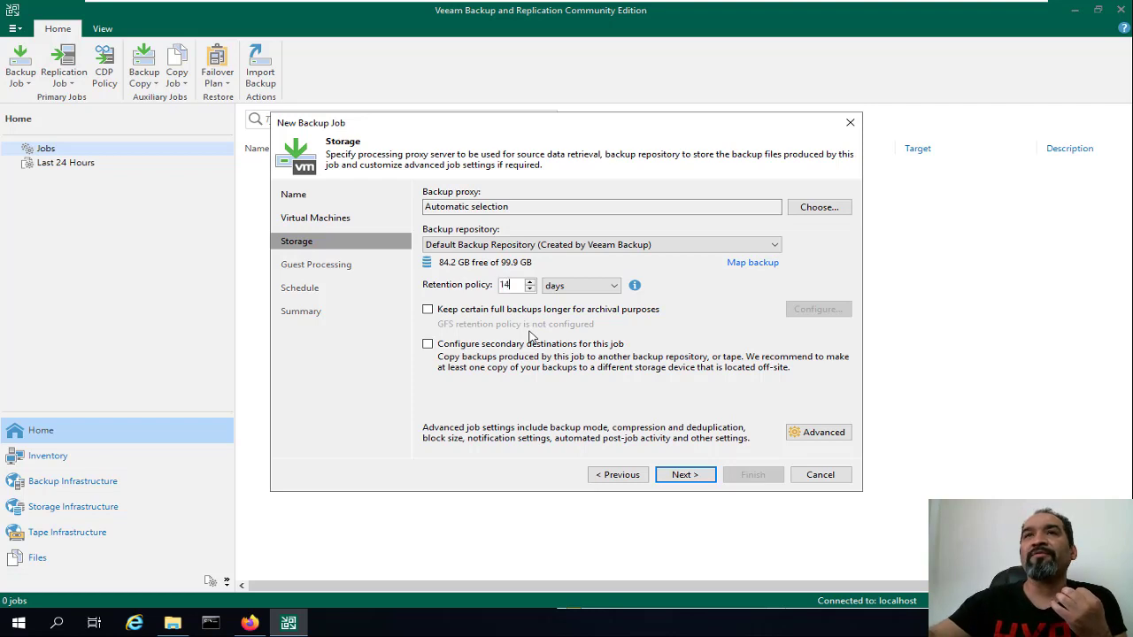
# - Set the backup job's retention policy to 14 restore points
pyautogui.click(582, 286)
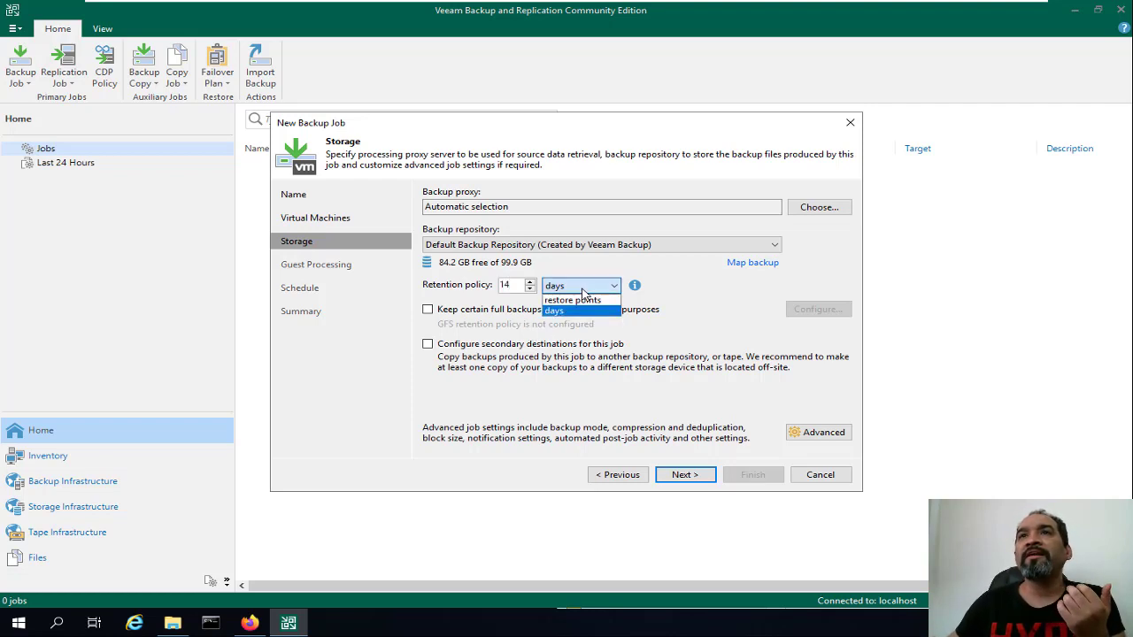
pyautogui.click(601, 304)
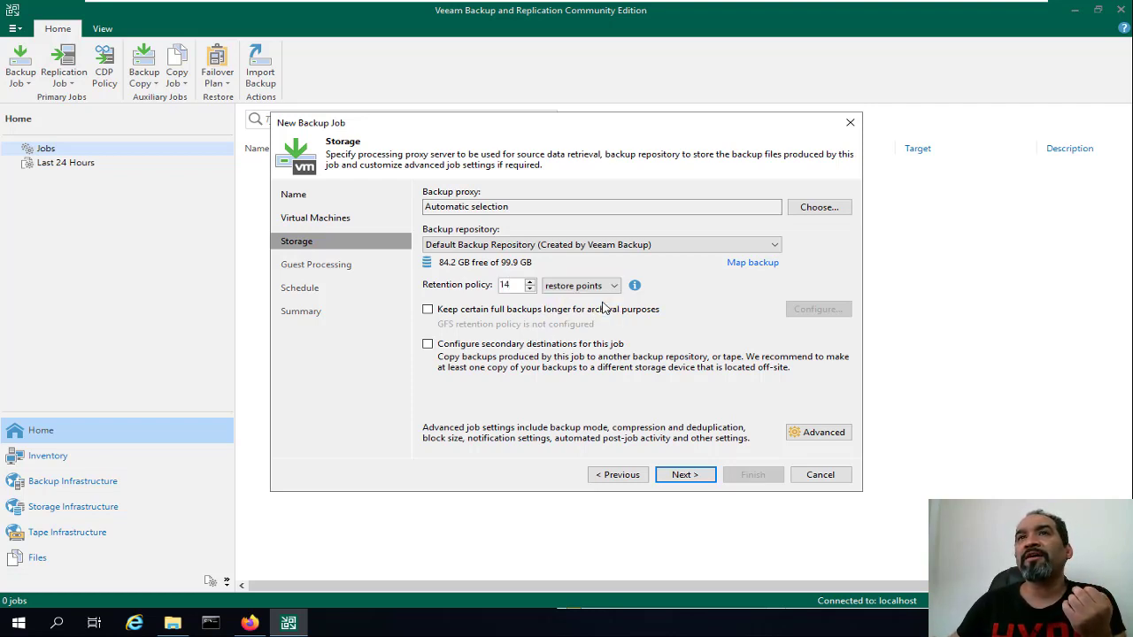
# - Set the backup job's retention policy to 7 days
pyautogui.scroll(-1, 588, 286)
pyautogui.click(588, 286)
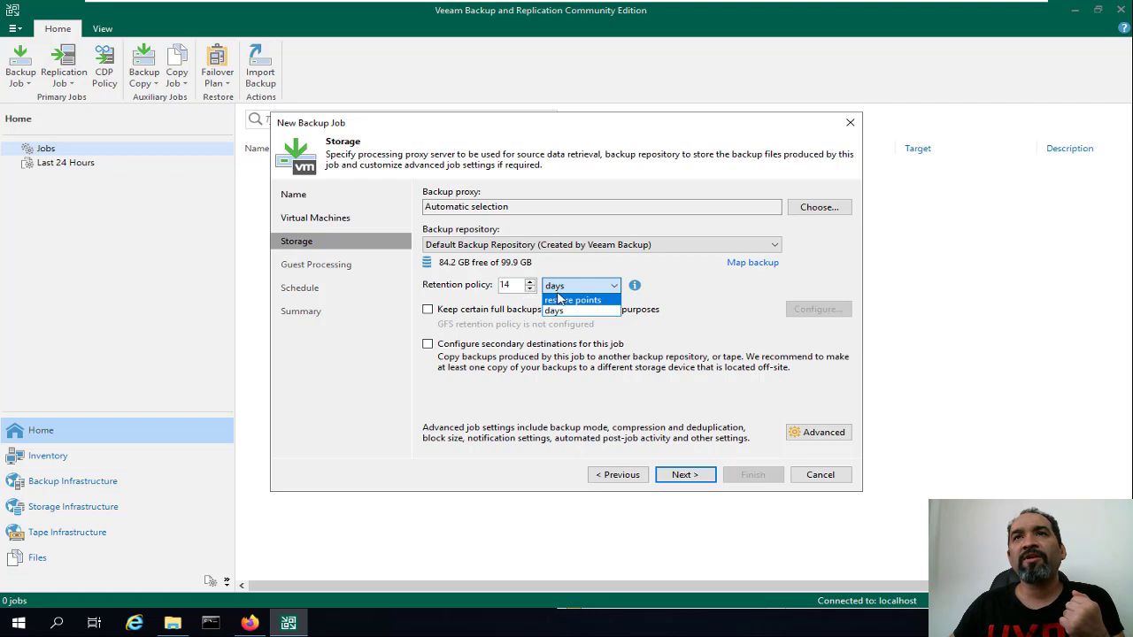
pyautogui.click(519, 291)
pyautogui.moveTo(519, 290); pyautogui.dragTo(416, 286)
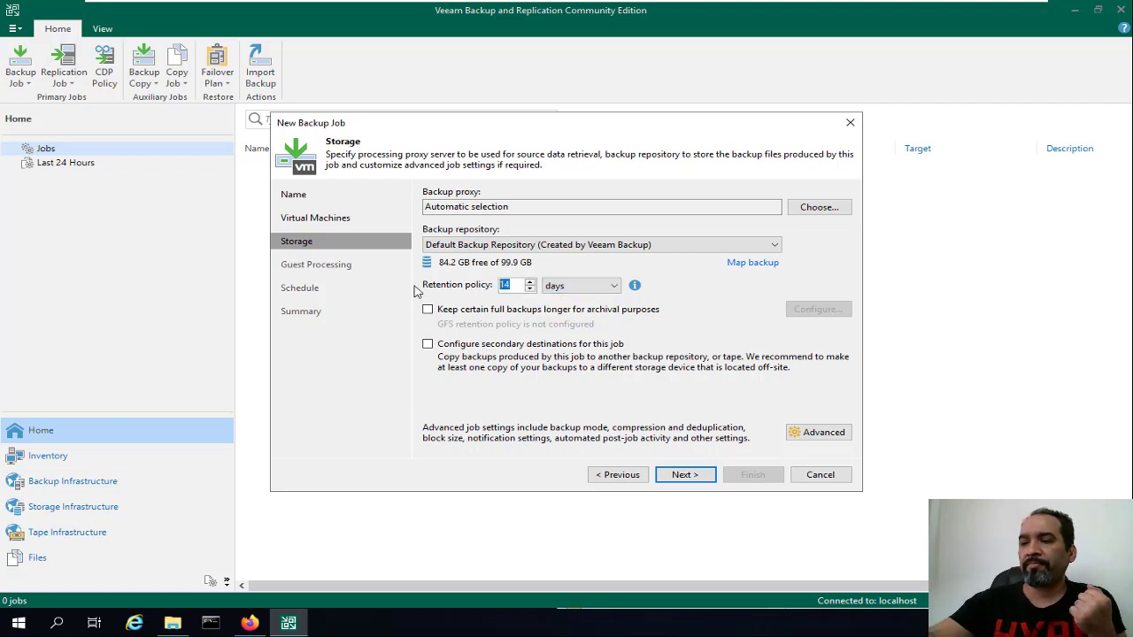
pyautogui.write('7')
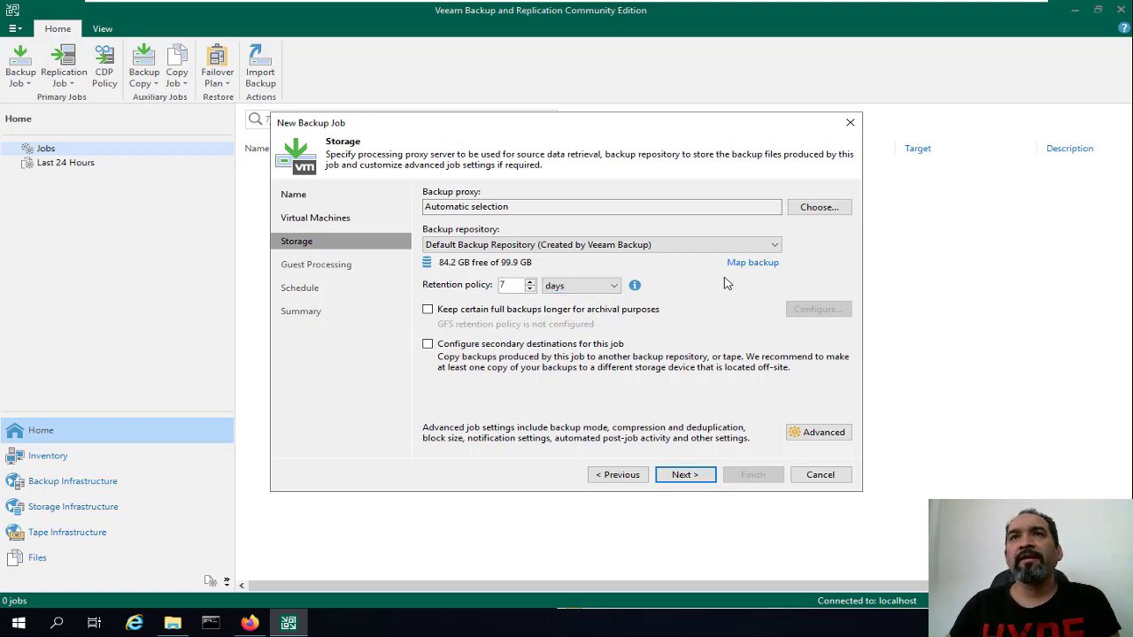
# - Try enabling longer archival retention with weekly full backups in the GFS configuration
pyautogui.click(535, 309)
pyautogui.click(820, 309)
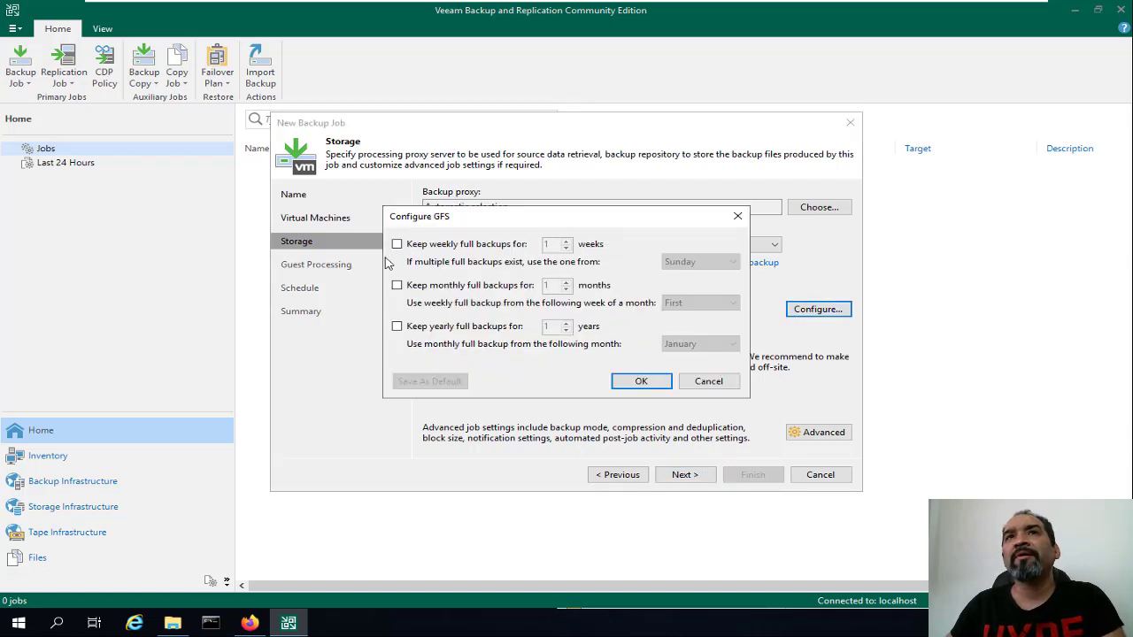
pyautogui.click(519, 245)
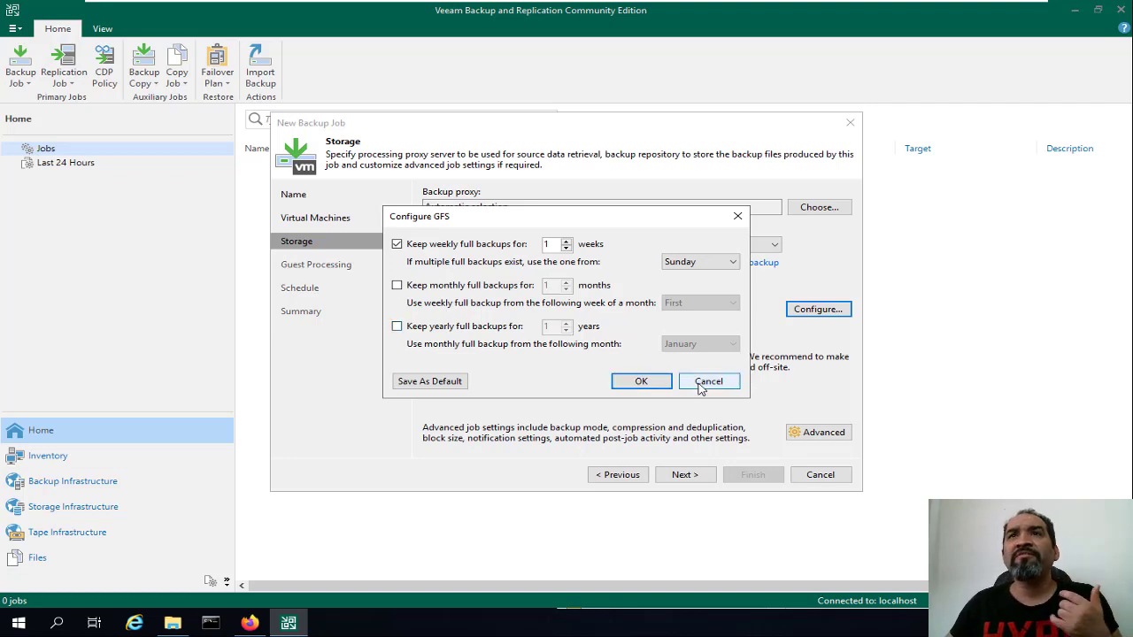
pyautogui.click(494, 245)
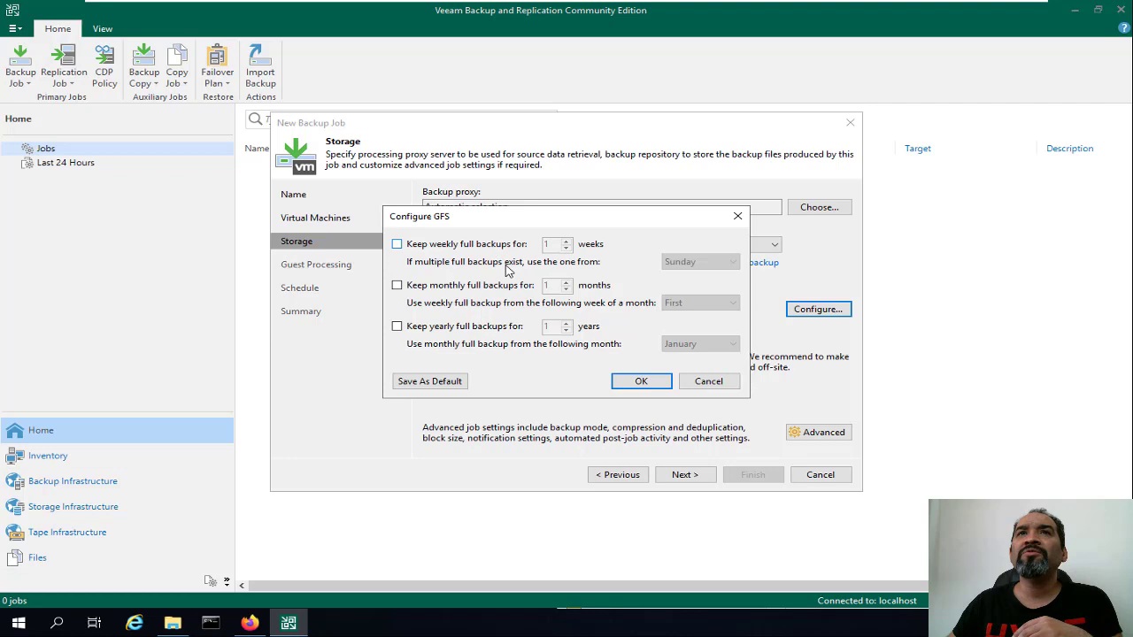
pyautogui.click(699, 388)
pyautogui.click(485, 310)
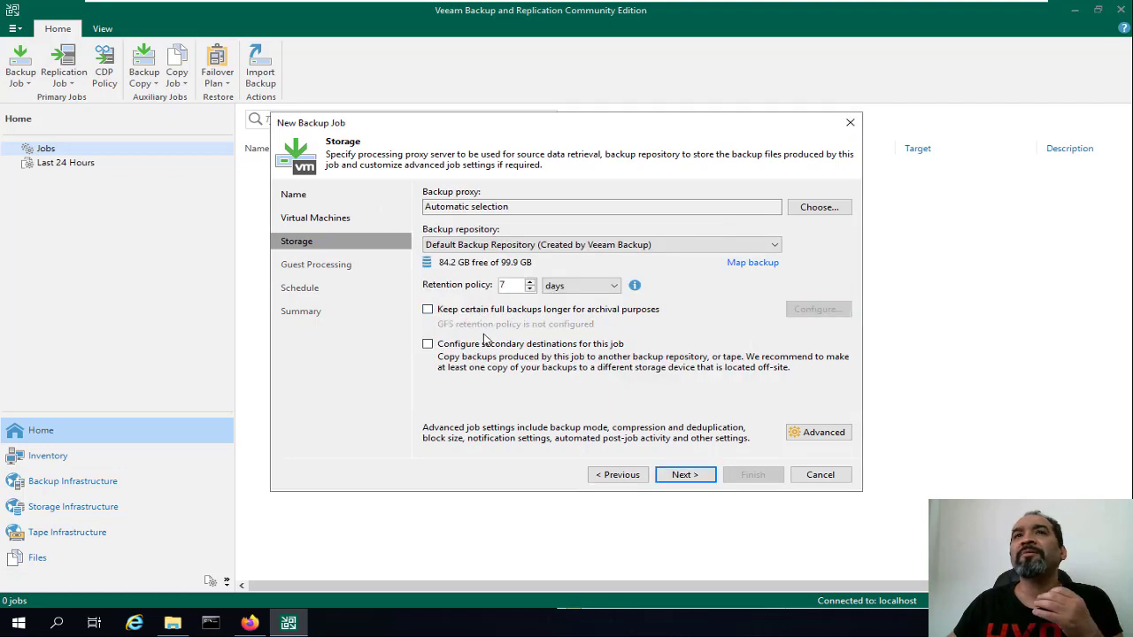
# - Try to configure secondary destinations for the backup job
pyautogui.click(517, 344)
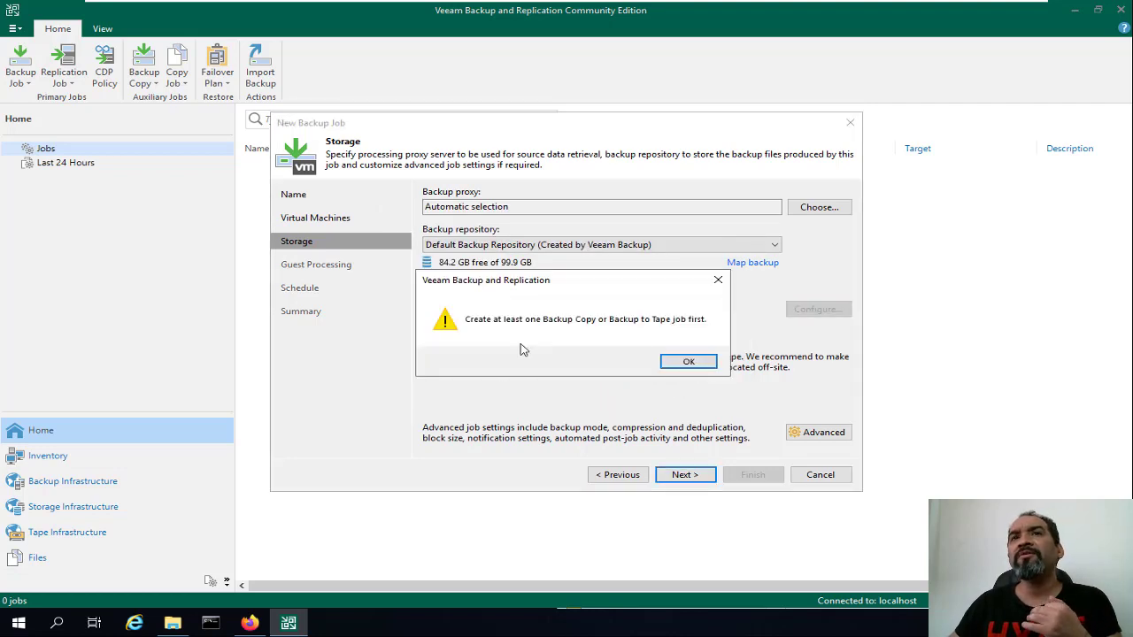
pyautogui.click(688, 364)
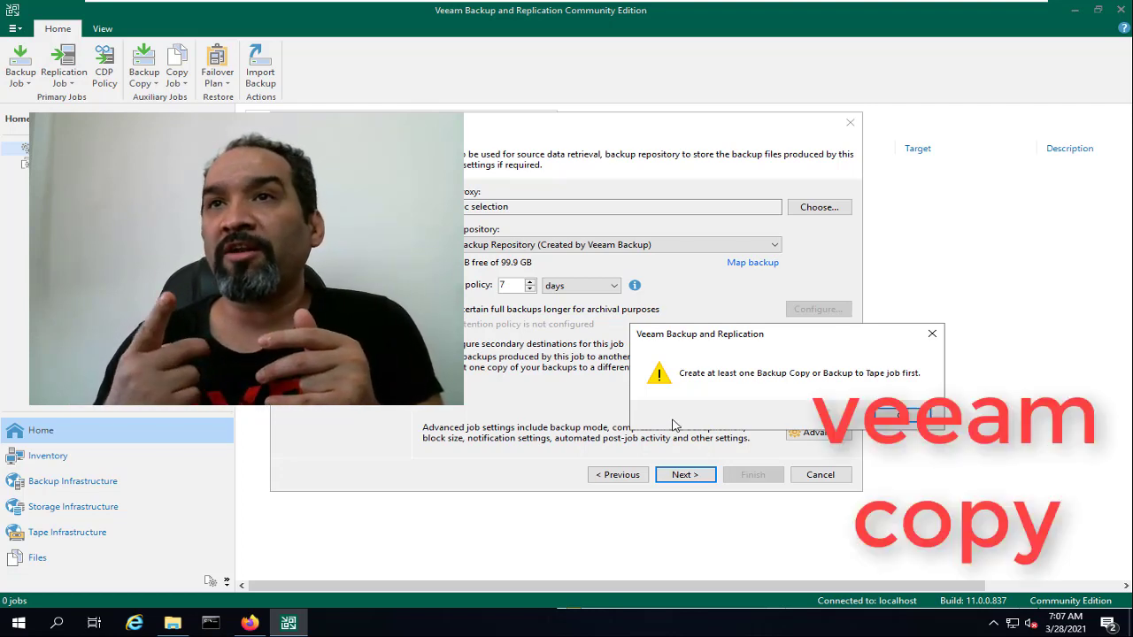
pyautogui.click(903, 416)
pyautogui.click(557, 360)
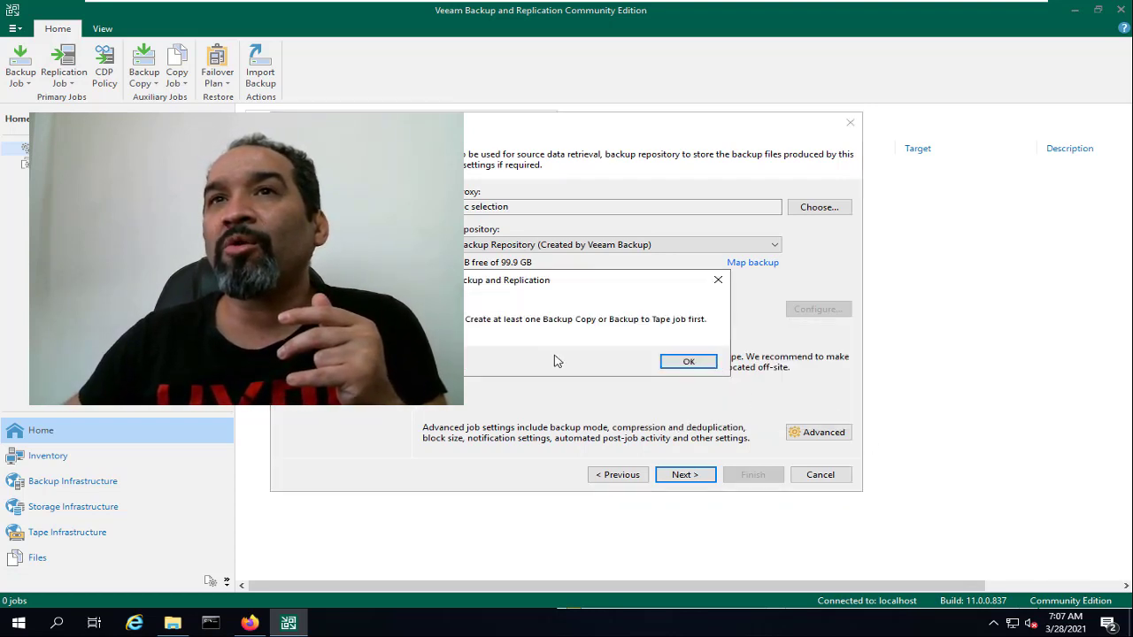
pyautogui.click(687, 363)
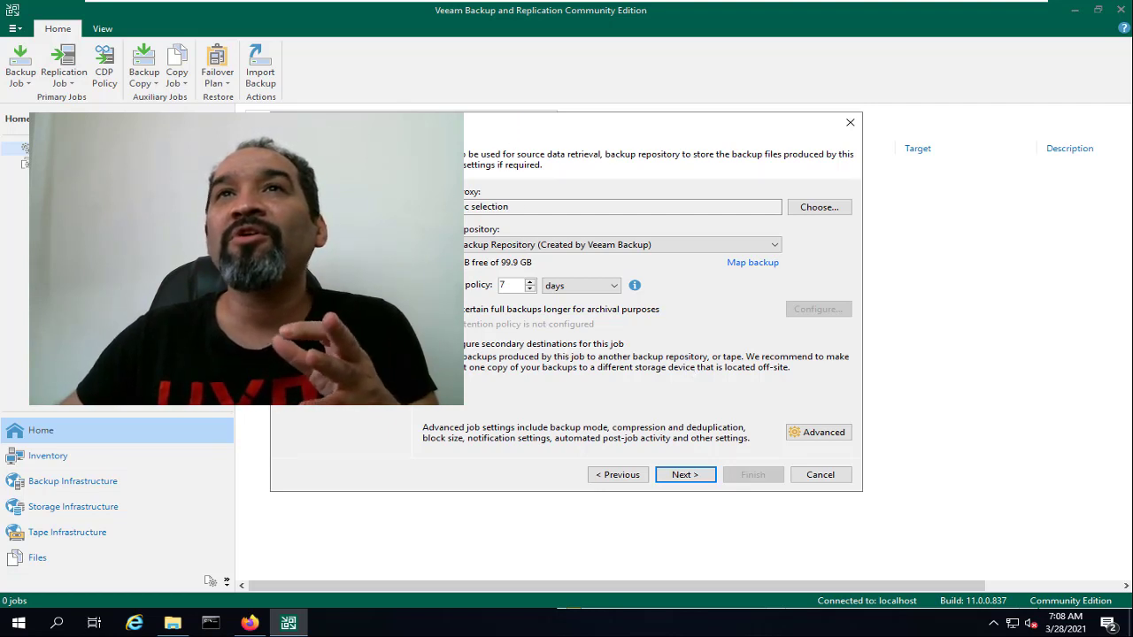
# - Open the job's advanced settings and review the day selection for periodic synthetic full backups
pyautogui.moveTo(520, 120); pyautogui.dragTo(777, 181)
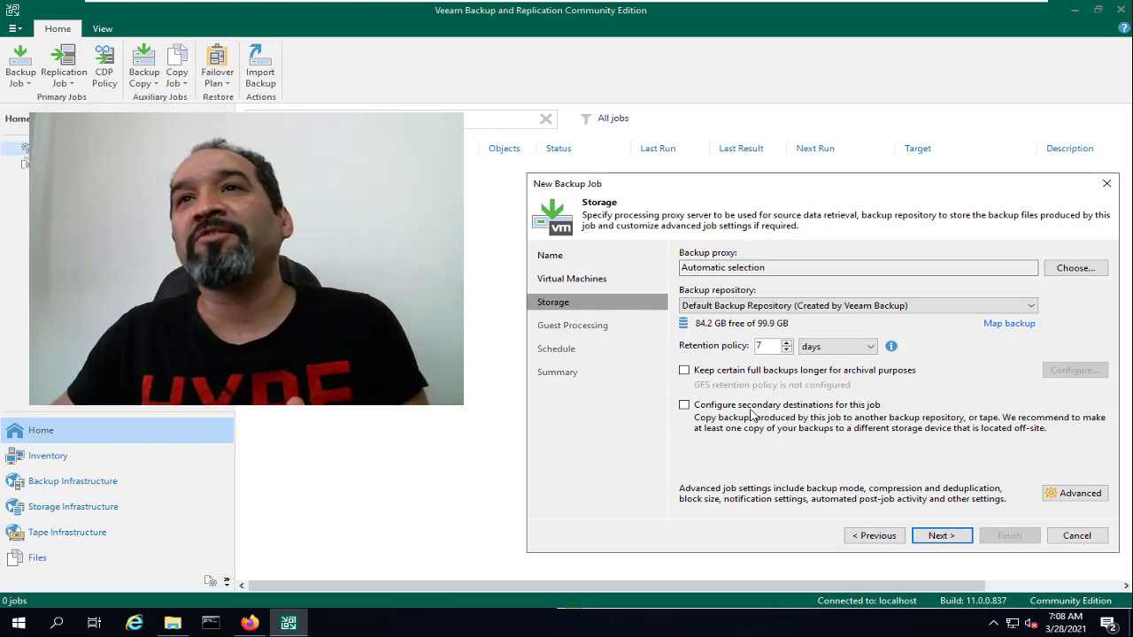
pyautogui.moveTo(637, 183); pyautogui.dragTo(394, 162)
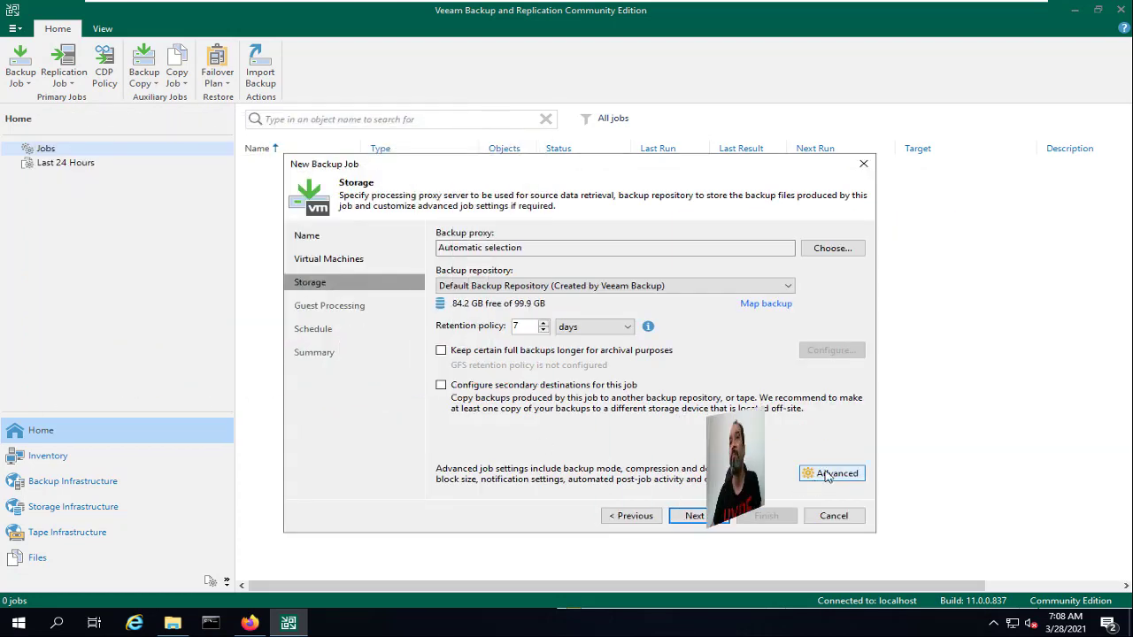
pyautogui.click(832, 472)
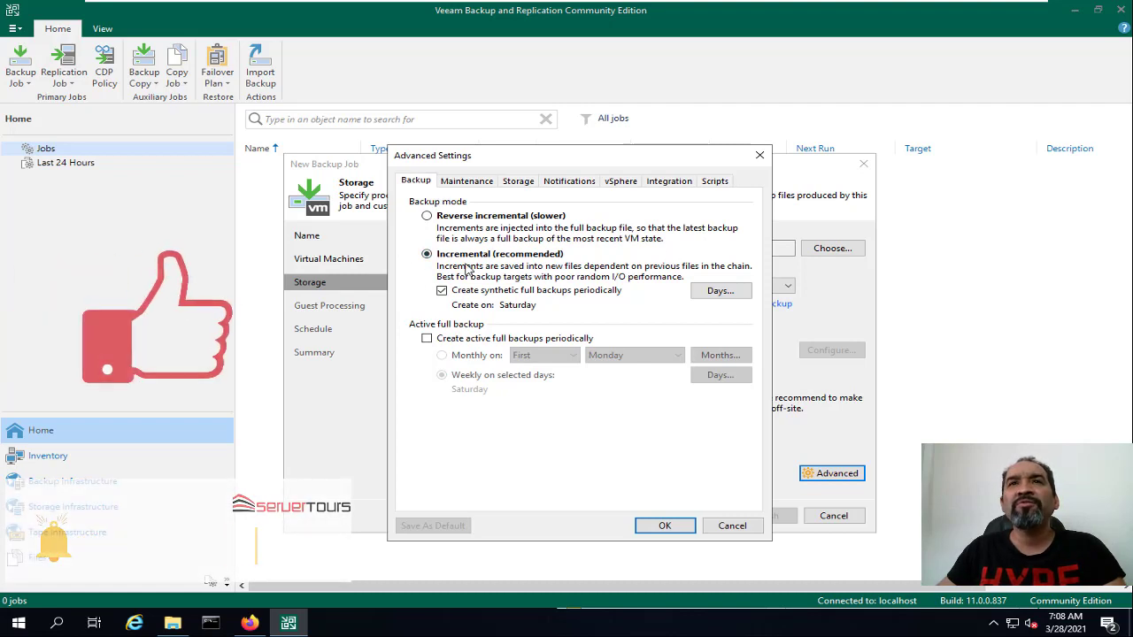
pyautogui.click(717, 293)
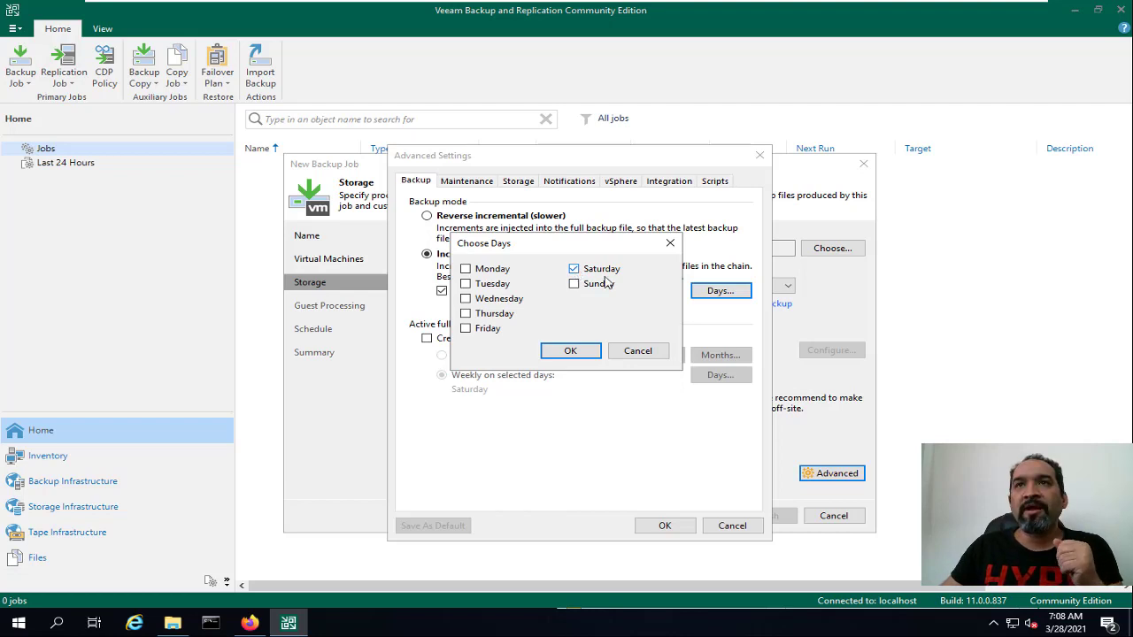
pyautogui.click(628, 351)
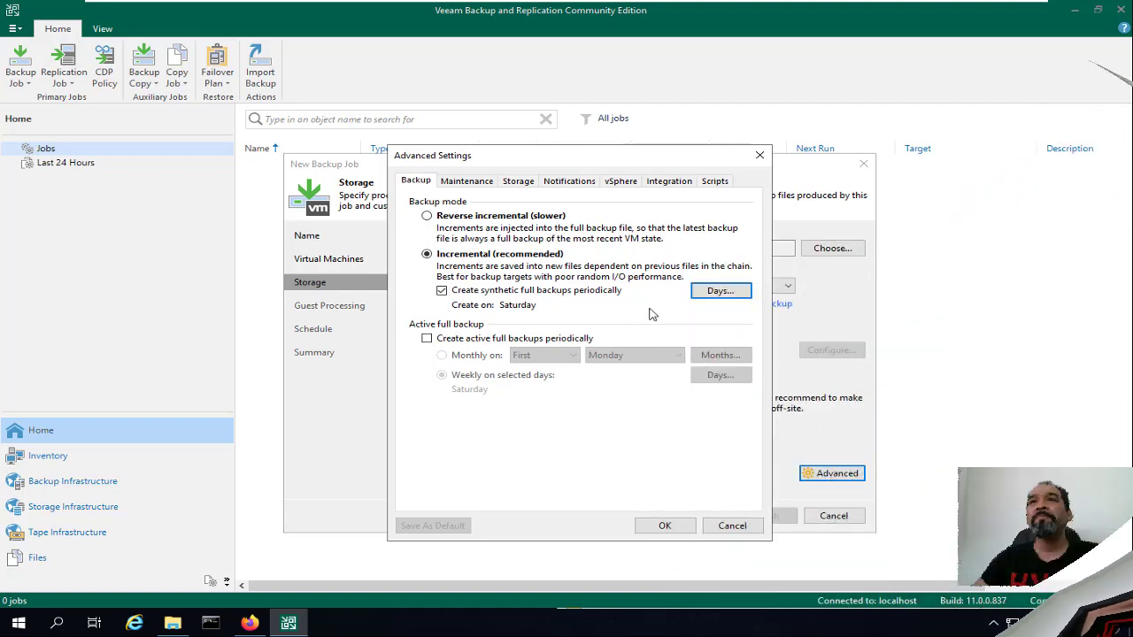
pyautogui.click(722, 293)
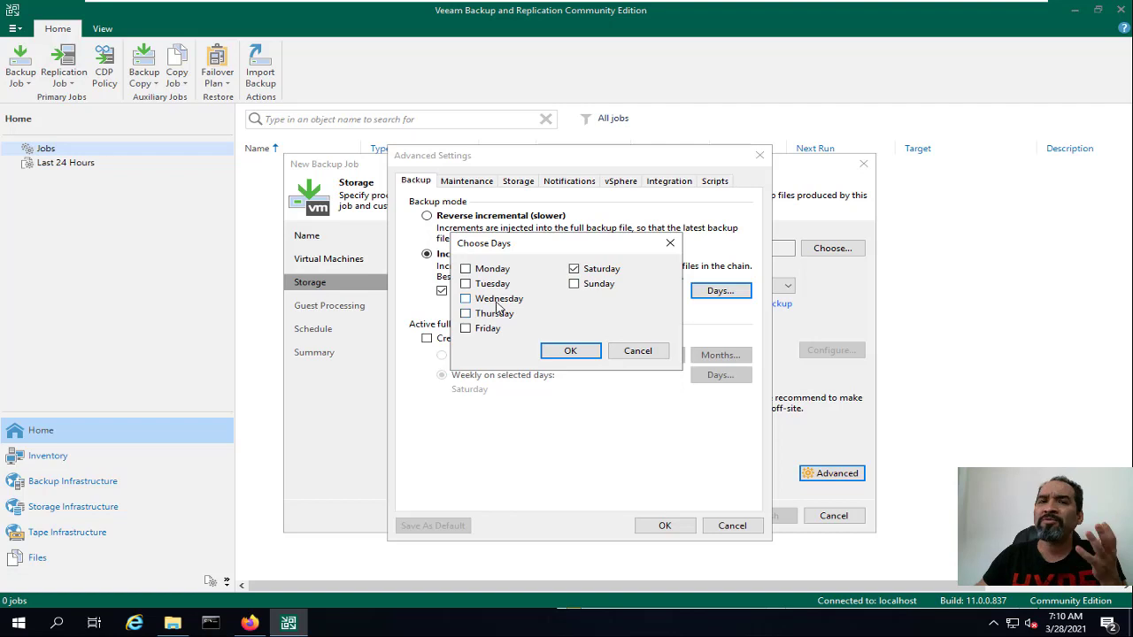
pyautogui.click(657, 358)
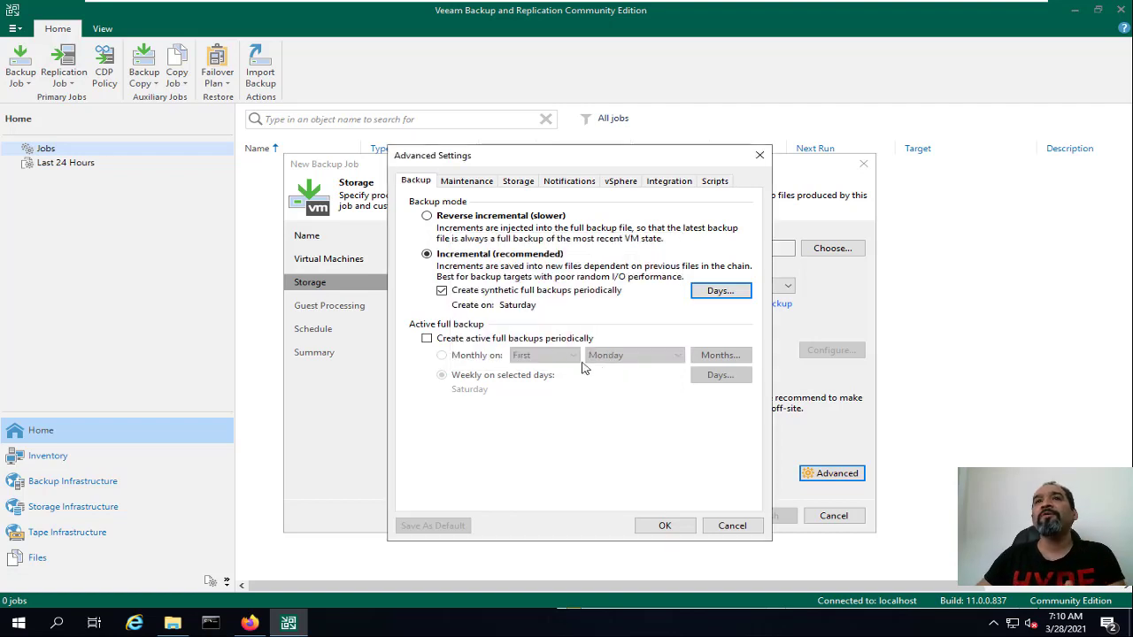
# - Try enabling monthly active full backups alongside the synthetic ones, and recheck the synthetic full backup days
pyautogui.click(519, 341)
pyautogui.click(496, 356)
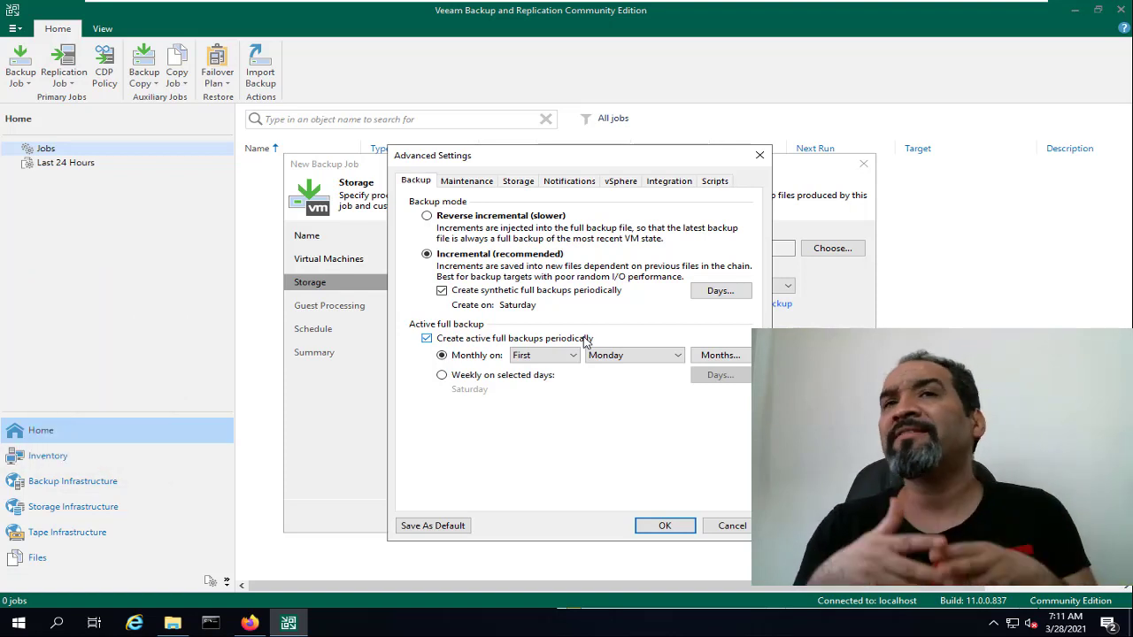
pyautogui.click(571, 340)
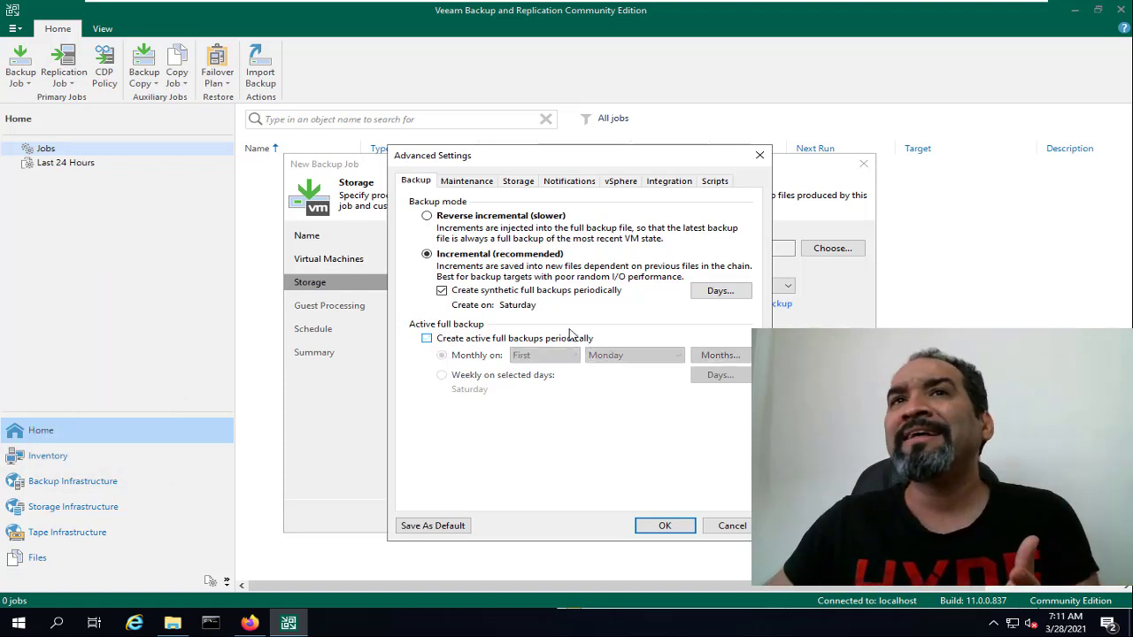
pyautogui.click(700, 297)
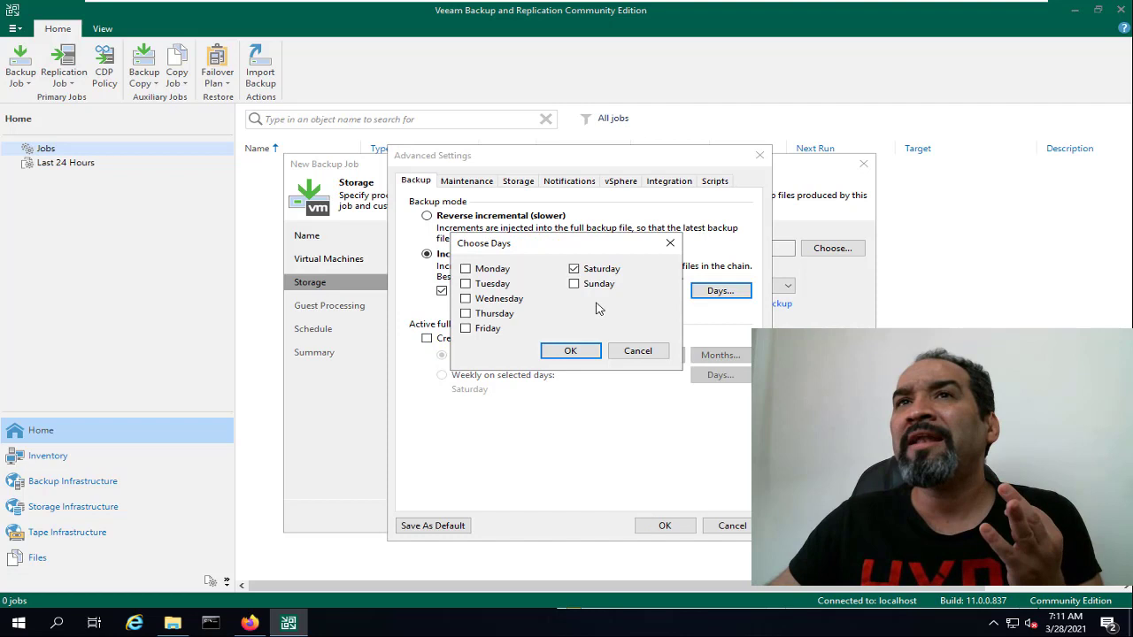
pyautogui.click(639, 350)
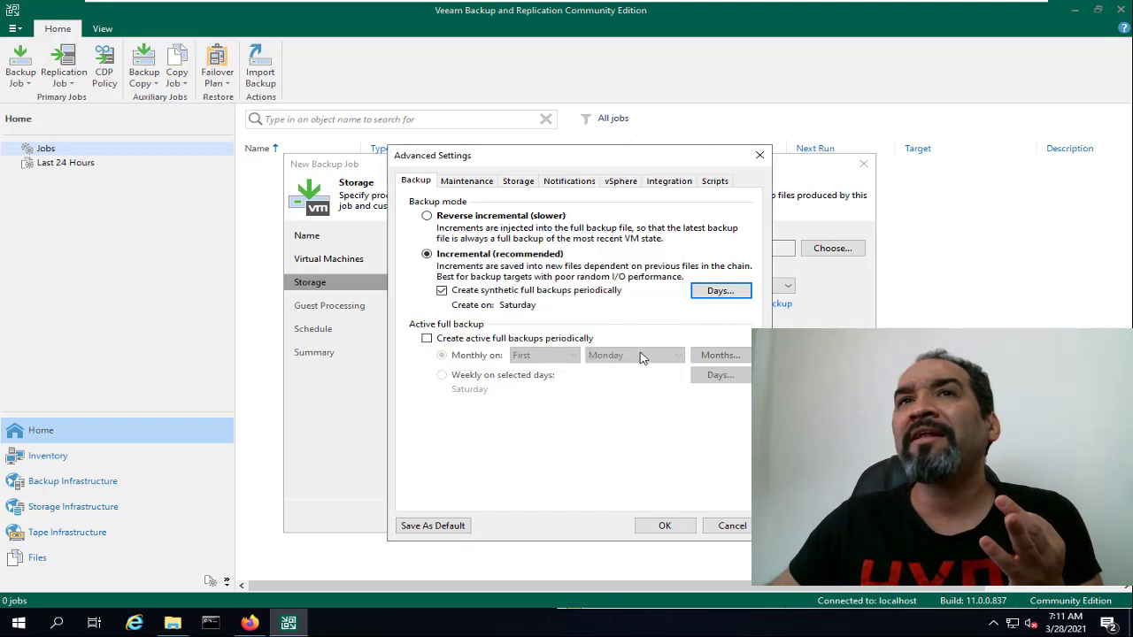
# - Replace periodic synthetic full backups with active full backups created monthly on the first Friday
pyautogui.click(502, 293)
pyautogui.click(487, 339)
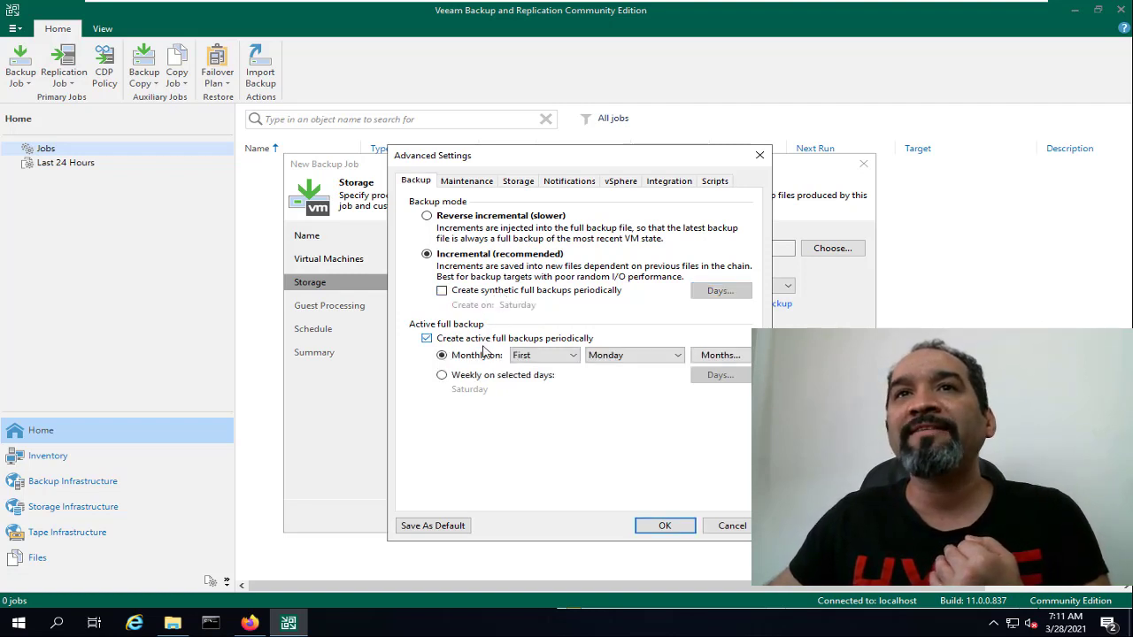
pyautogui.click(627, 359)
pyautogui.click(614, 428)
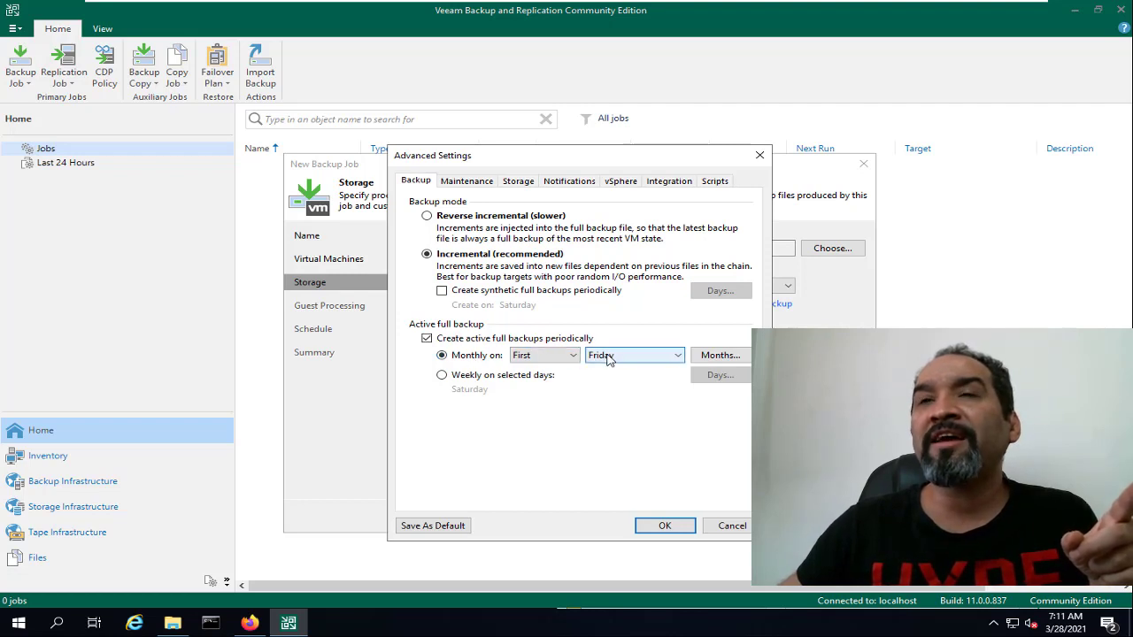
# - Disable periodic active full backups and enable periodic synthetic full backups on Saturday
pyautogui.click(465, 340)
pyautogui.click(558, 292)
pyautogui.click(717, 292)
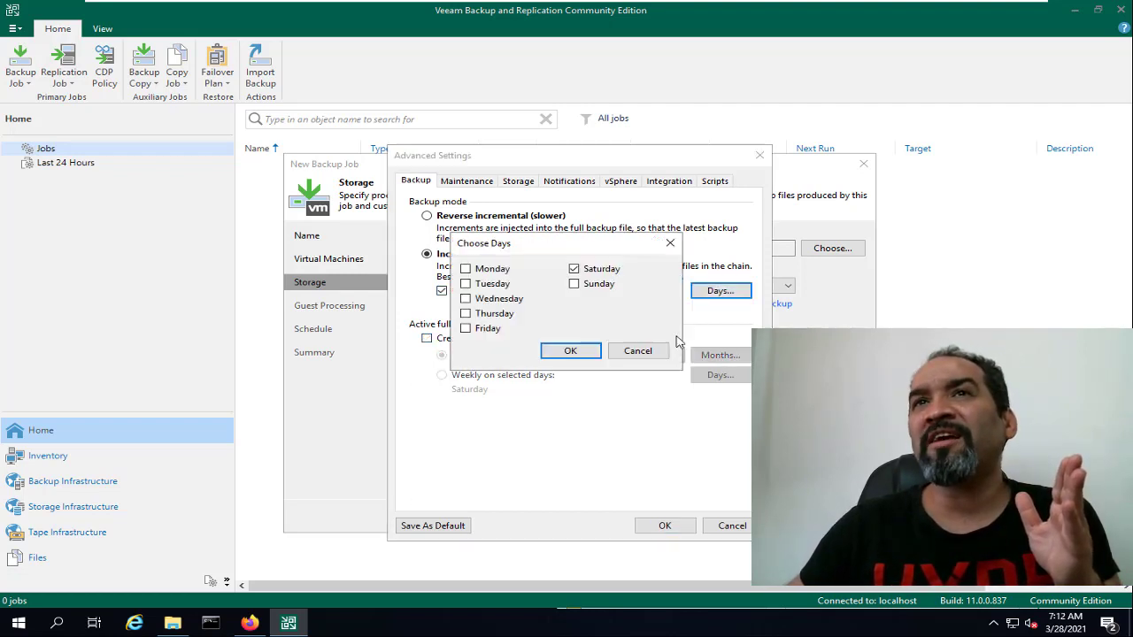
pyautogui.click(584, 353)
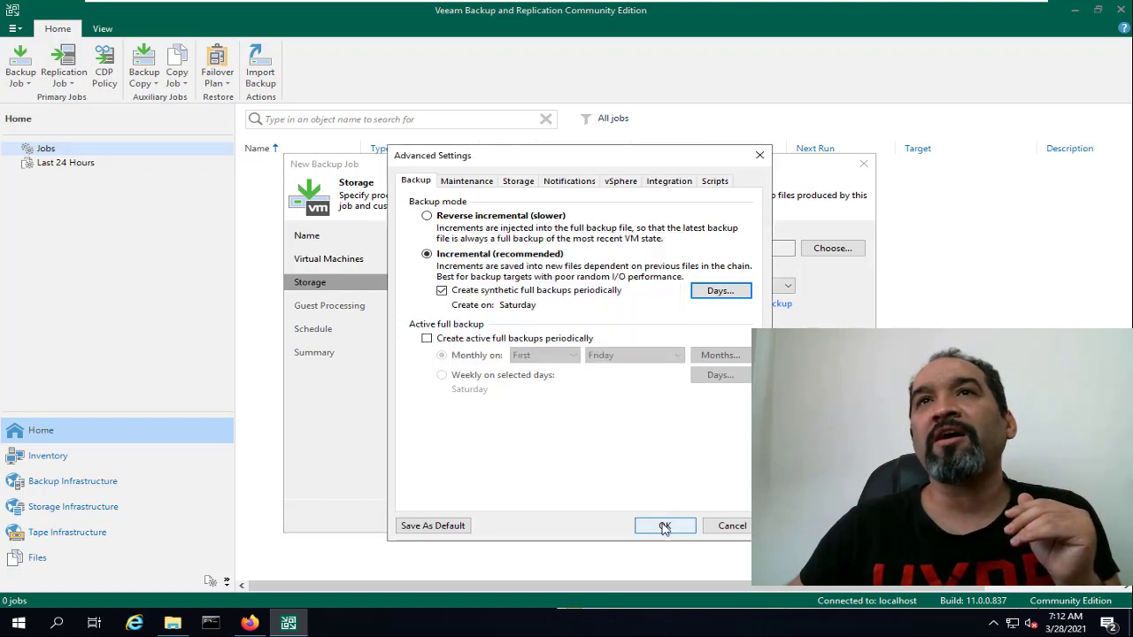
# - Review the maintenance, storage, notification, vSphere, integration and script settings, accept the advanced settings, and proceed to guest processing
pyautogui.click(469, 182)
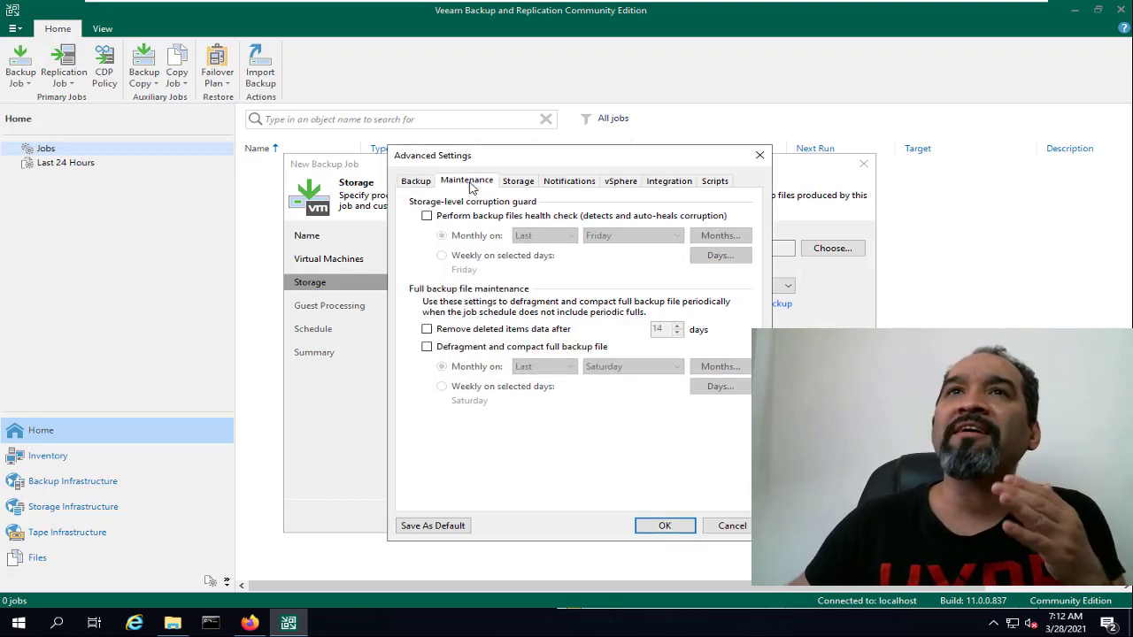
pyautogui.click(515, 182)
pyautogui.click(575, 181)
pyautogui.click(630, 182)
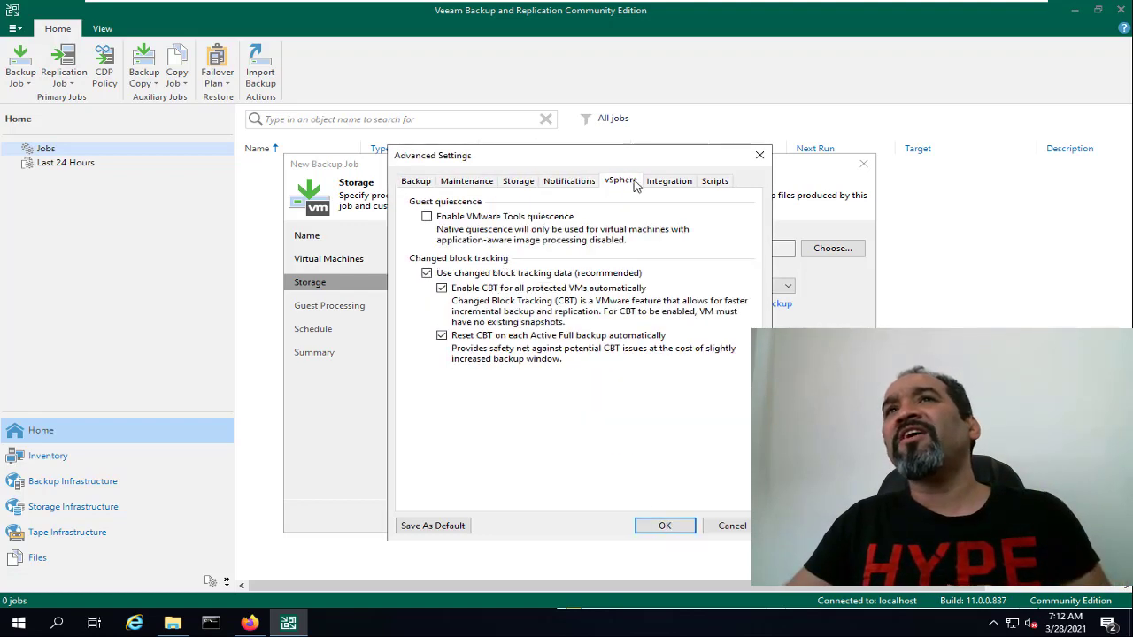
pyautogui.click(670, 182)
pyautogui.click(715, 182)
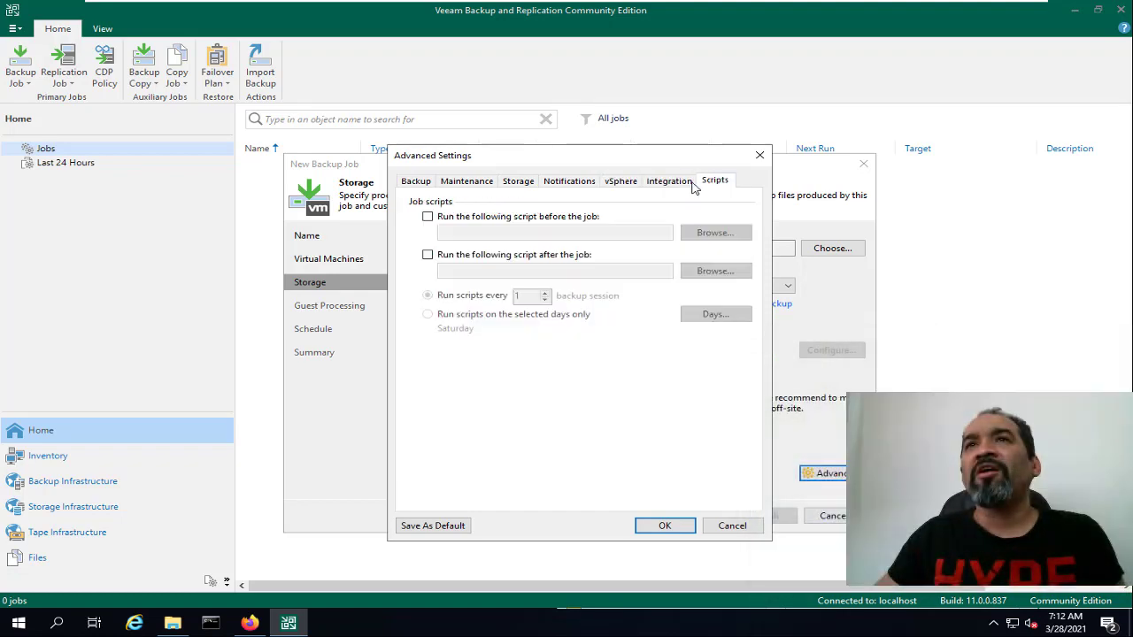
pyautogui.click(664, 525)
pyautogui.click(701, 517)
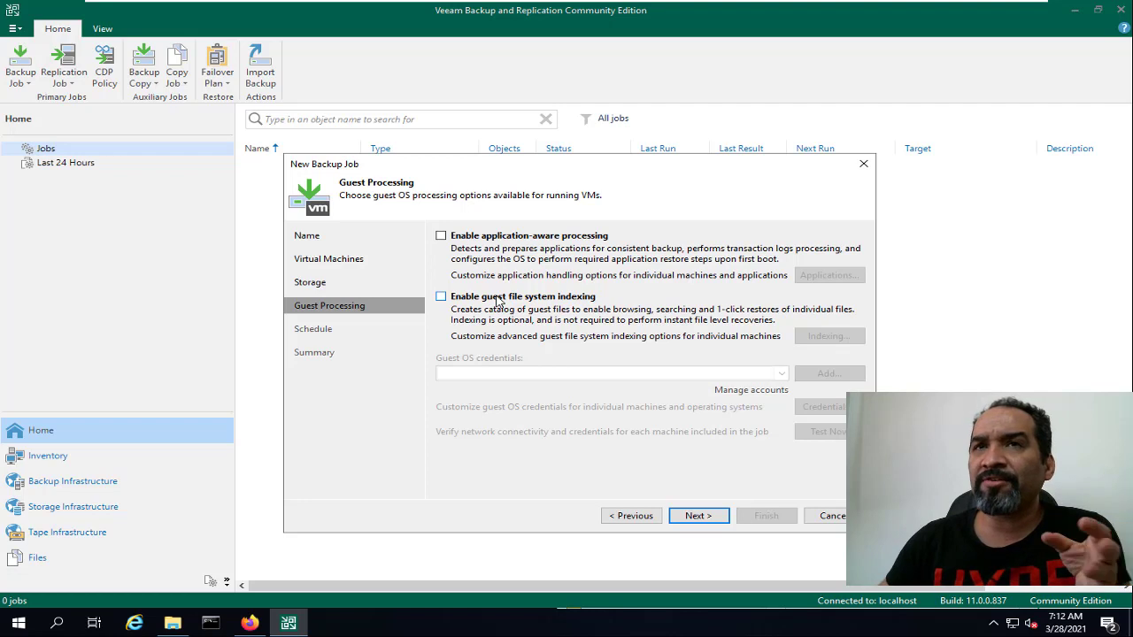
# - Enable application-aware processing for the job and add VM1 to the individual application-aware processing options
pyautogui.click(569, 244)
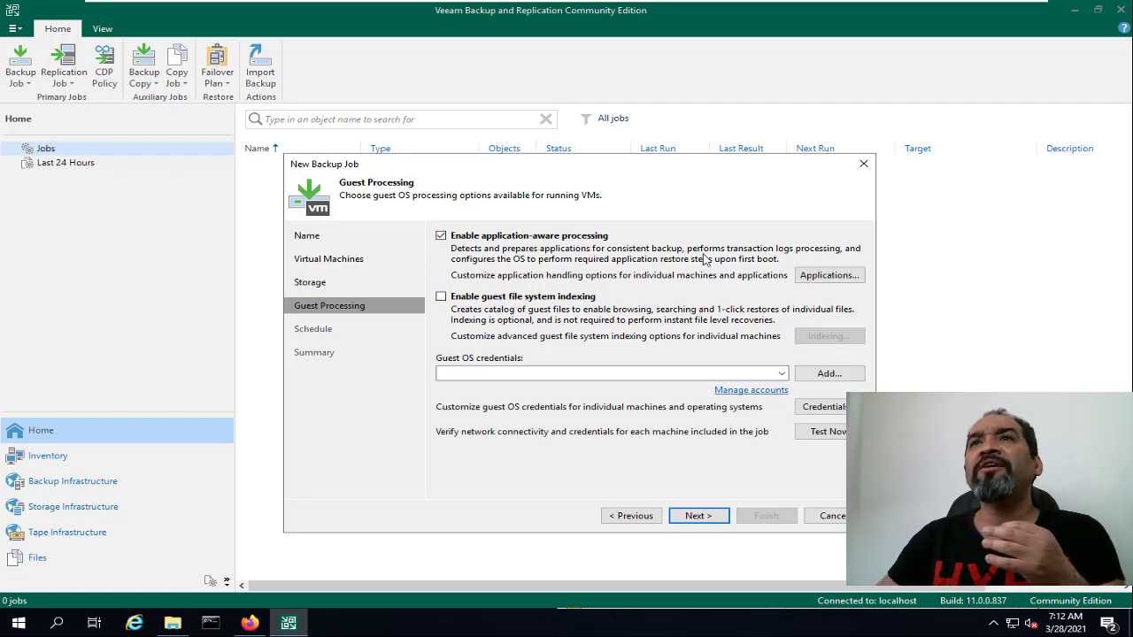
pyautogui.click(830, 276)
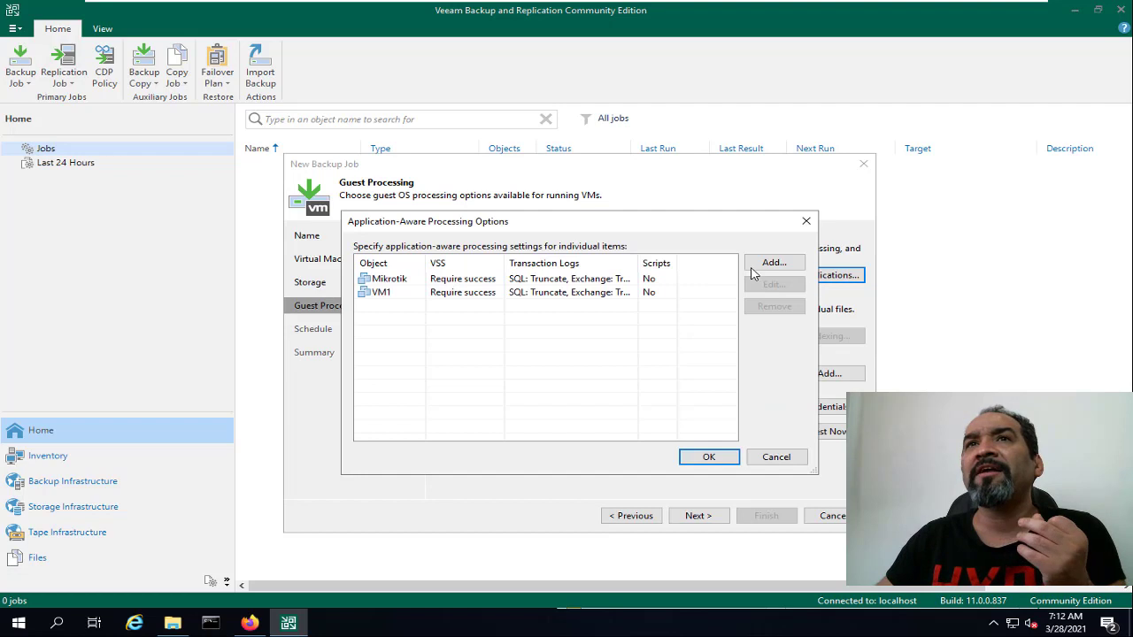
pyautogui.click(404, 293)
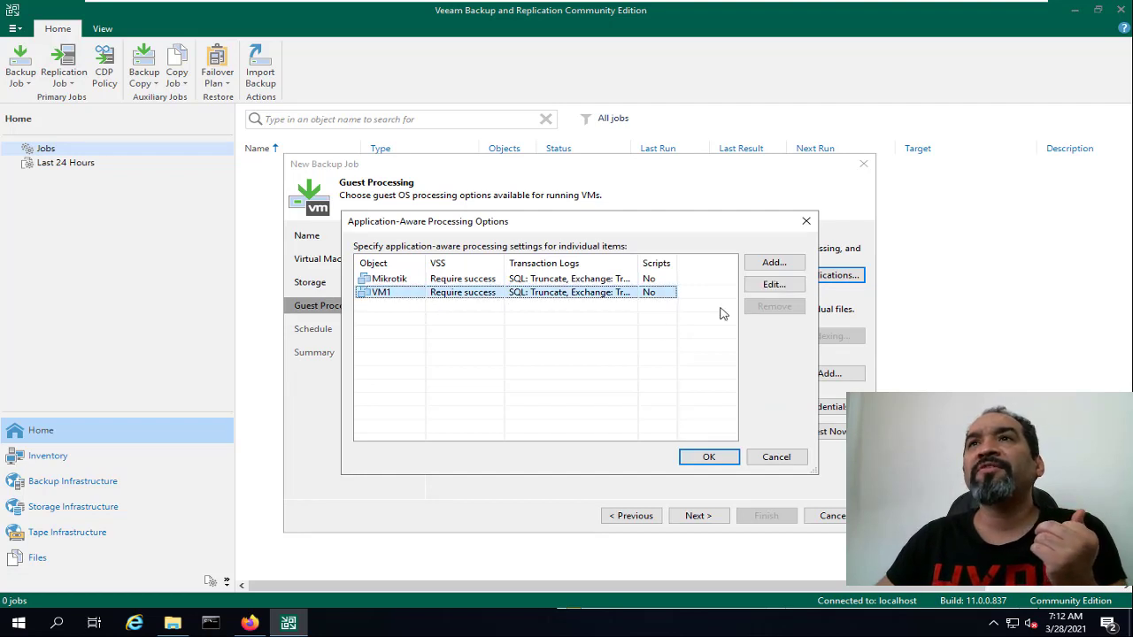
pyautogui.click(772, 262)
pyautogui.click(479, 247)
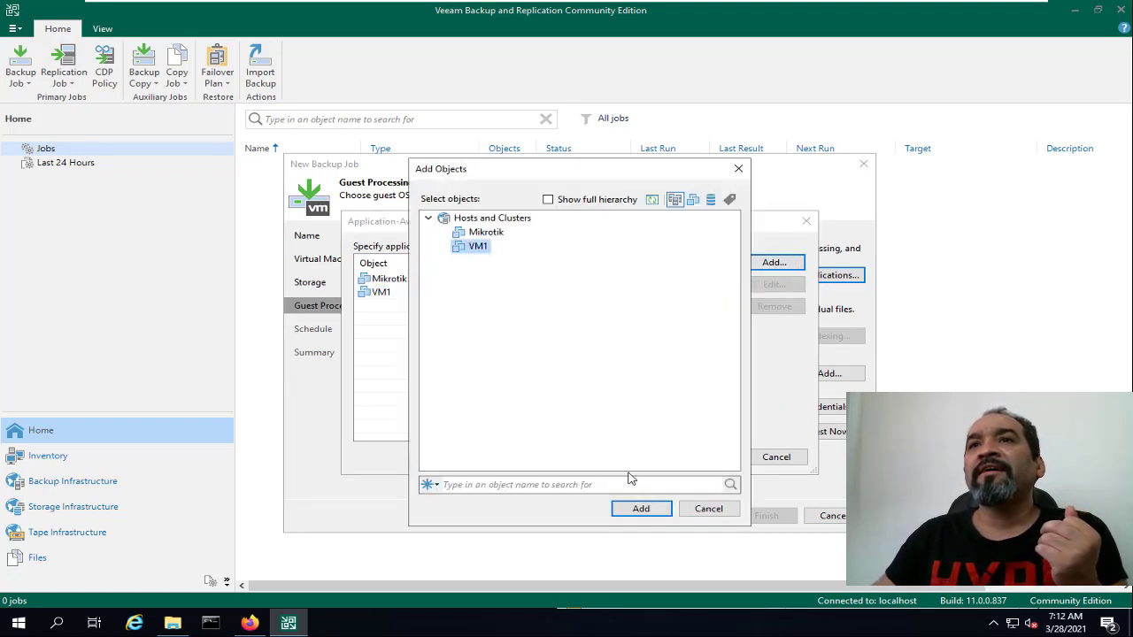
pyautogui.click(643, 509)
pyautogui.click(708, 457)
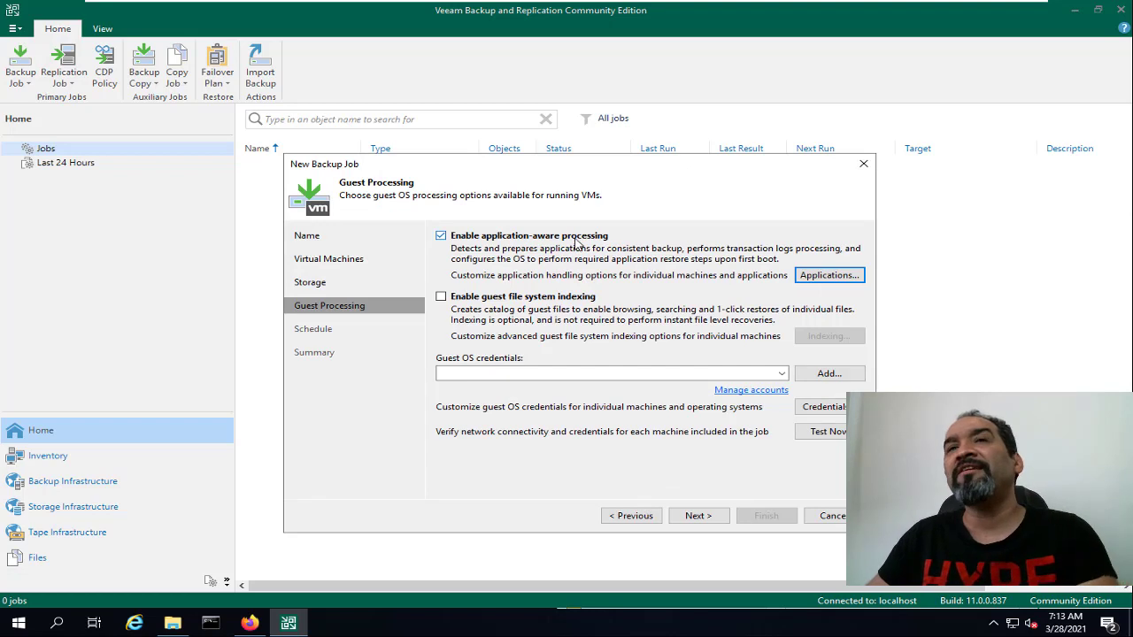
# - Review the individual guest OS credentials and the standard account form without adding an account, and disable application-aware processing
pyautogui.click(821, 406)
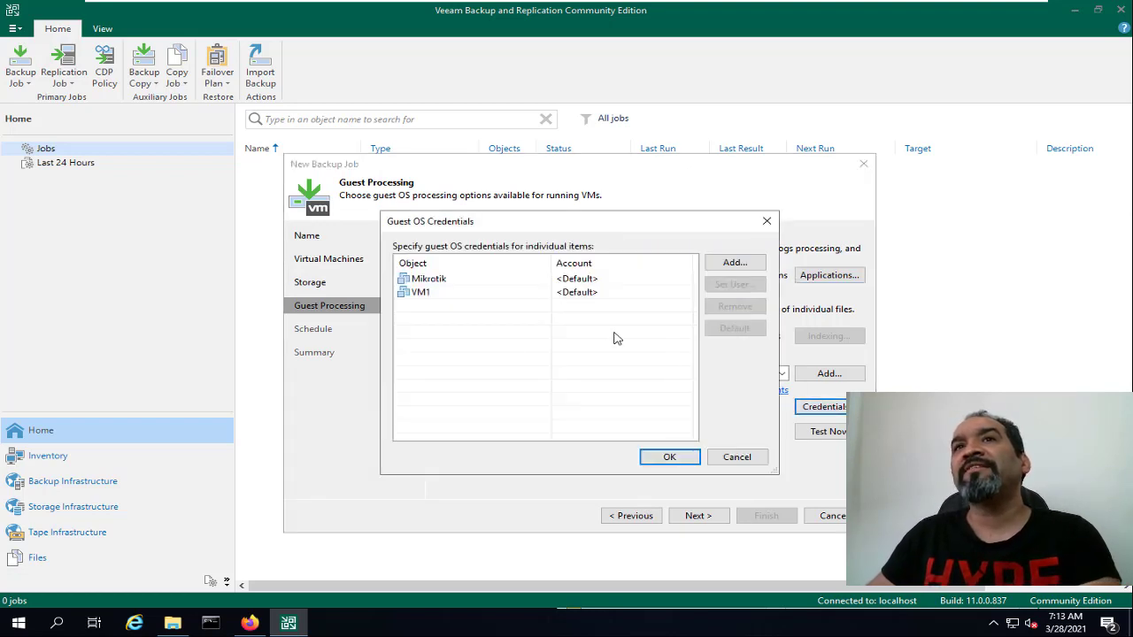
pyautogui.click(754, 457)
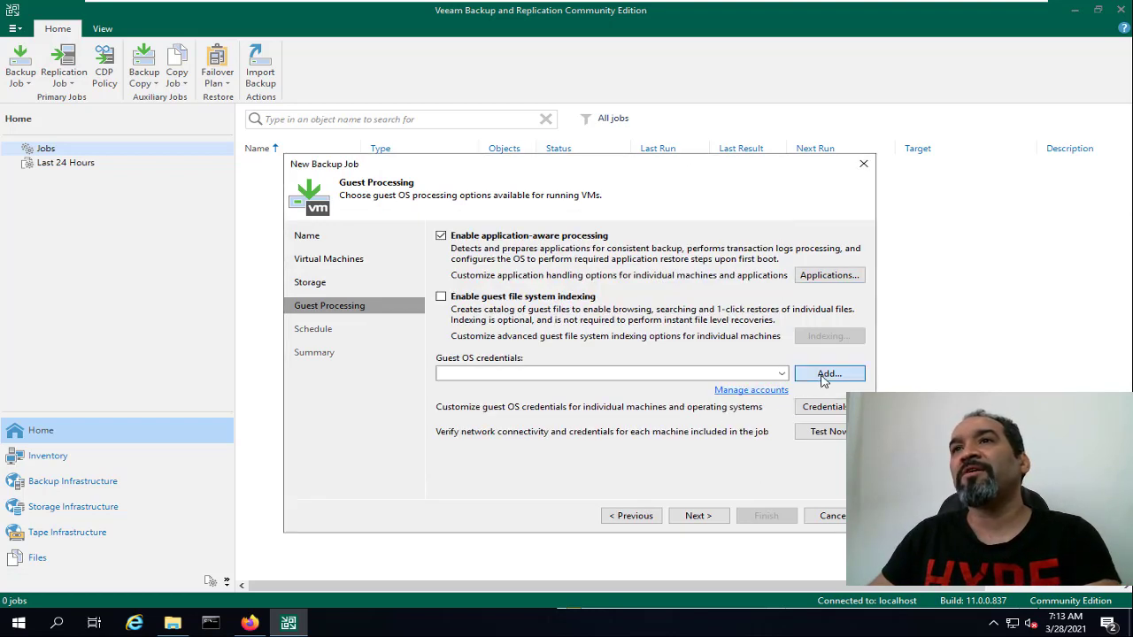
pyautogui.click(823, 373)
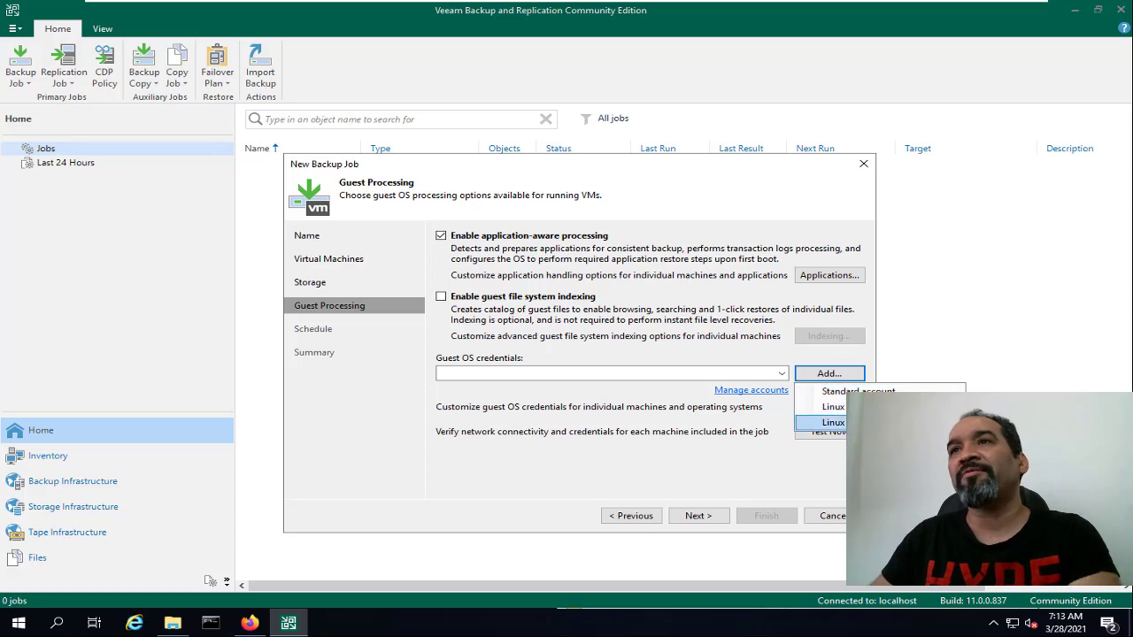
pyautogui.click(839, 392)
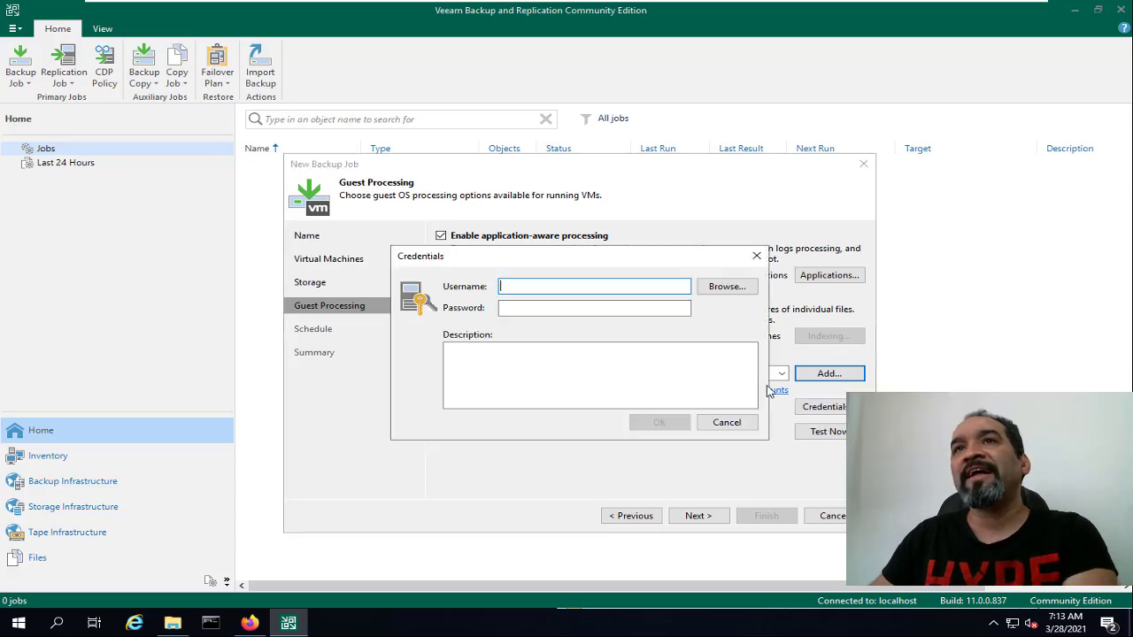
pyautogui.click(742, 422)
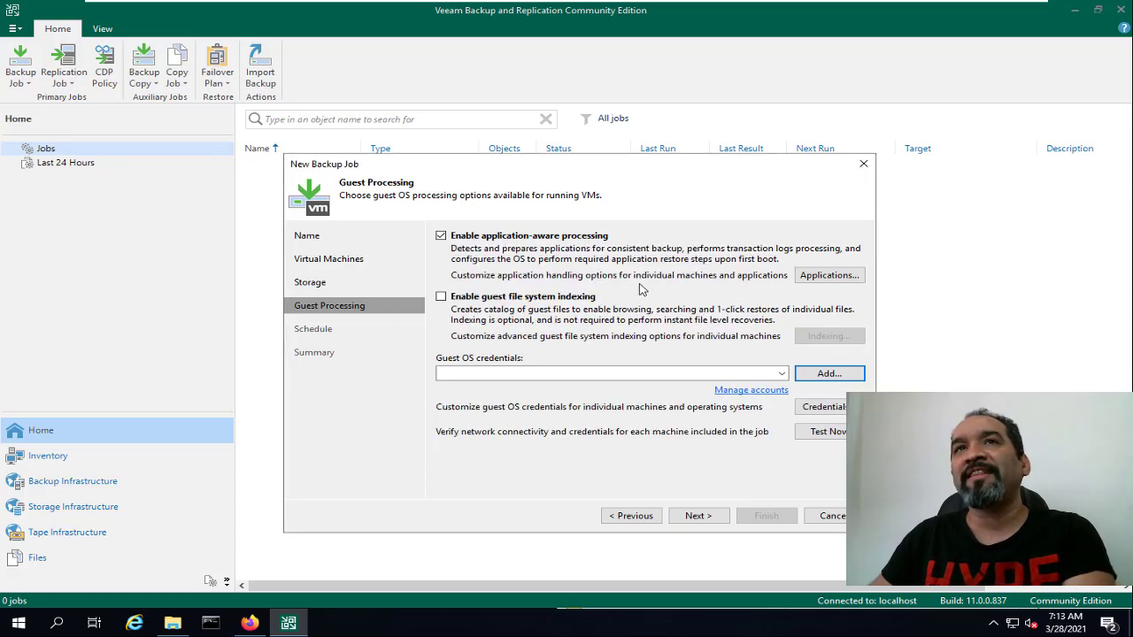
pyautogui.click(547, 242)
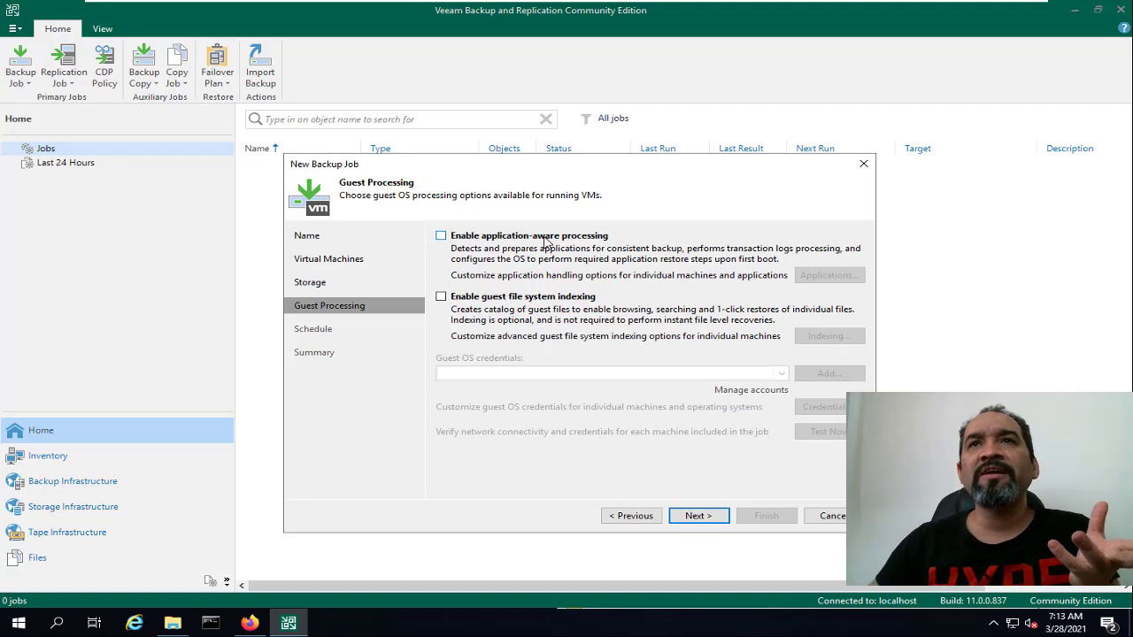
# - Try guest file system indexing, checking its per-machine options and the available guest OS credentials, and disable indexing again
pyautogui.click(533, 297)
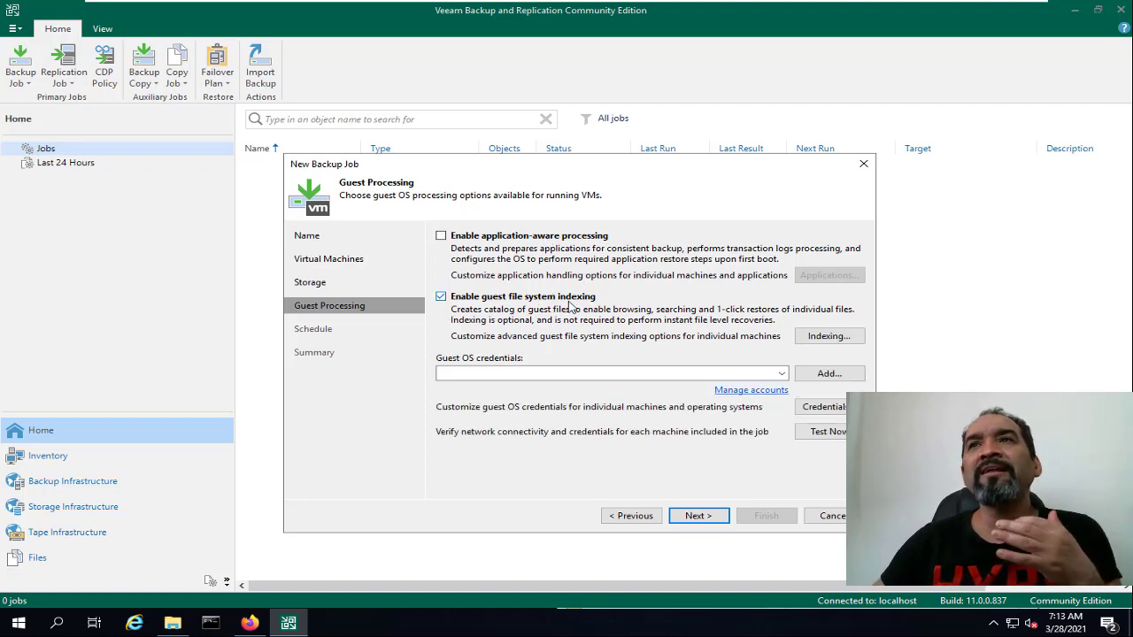
pyautogui.click(825, 337)
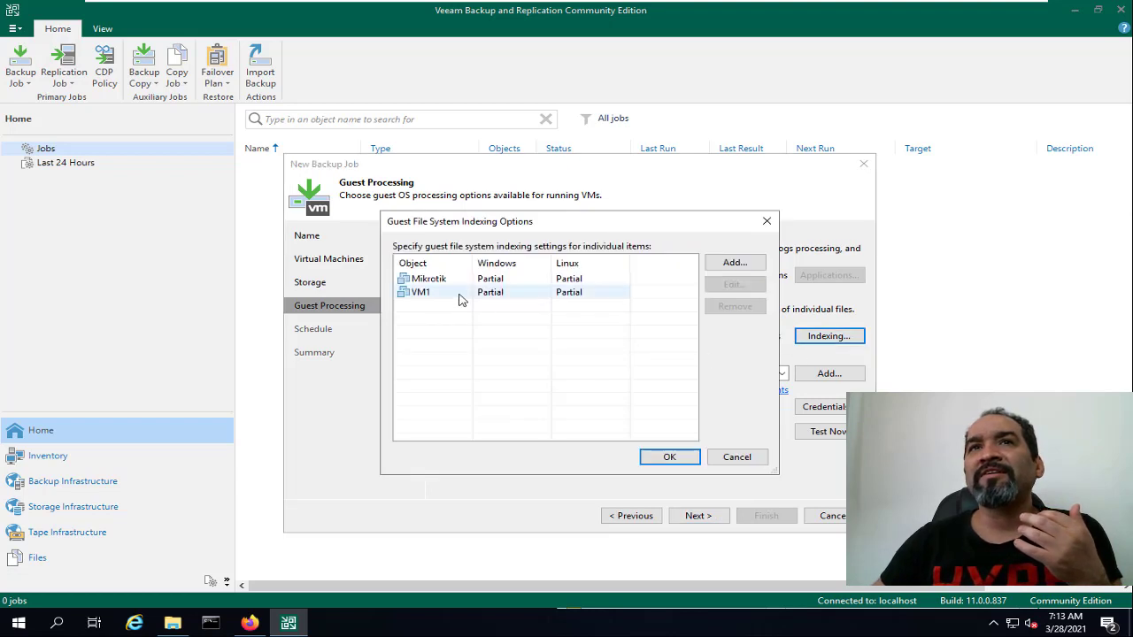
pyautogui.click(666, 456)
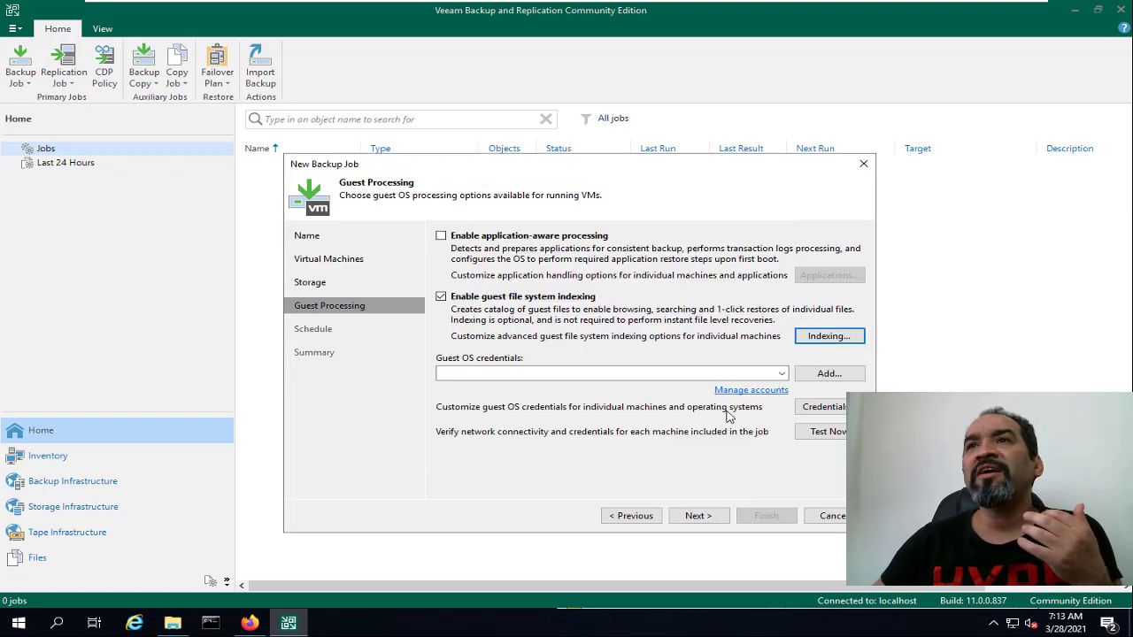
pyautogui.click(783, 373)
pyautogui.click(719, 398)
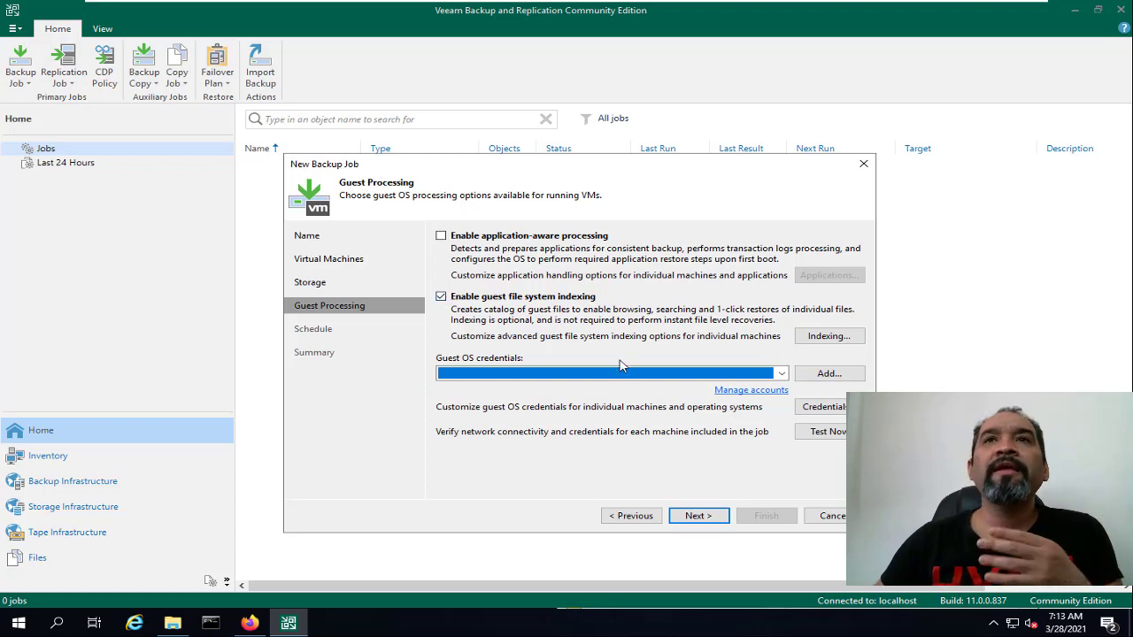
pyautogui.click(584, 299)
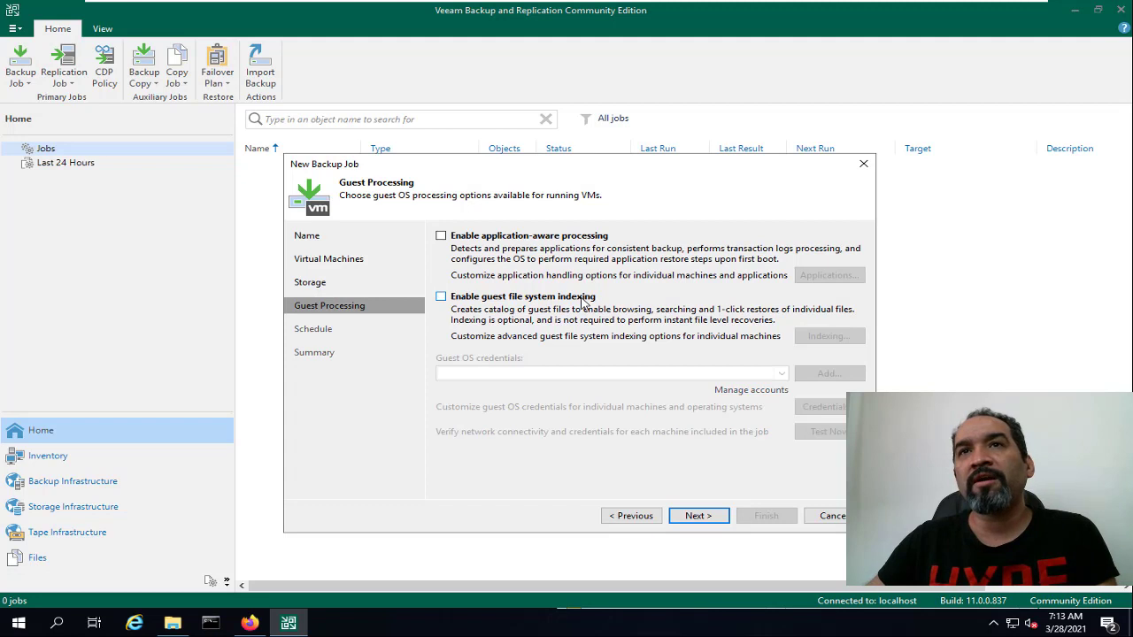
# - Proceed to the job's scheduling options and enable running the job automatically
pyautogui.click(700, 516)
pyautogui.click(501, 239)
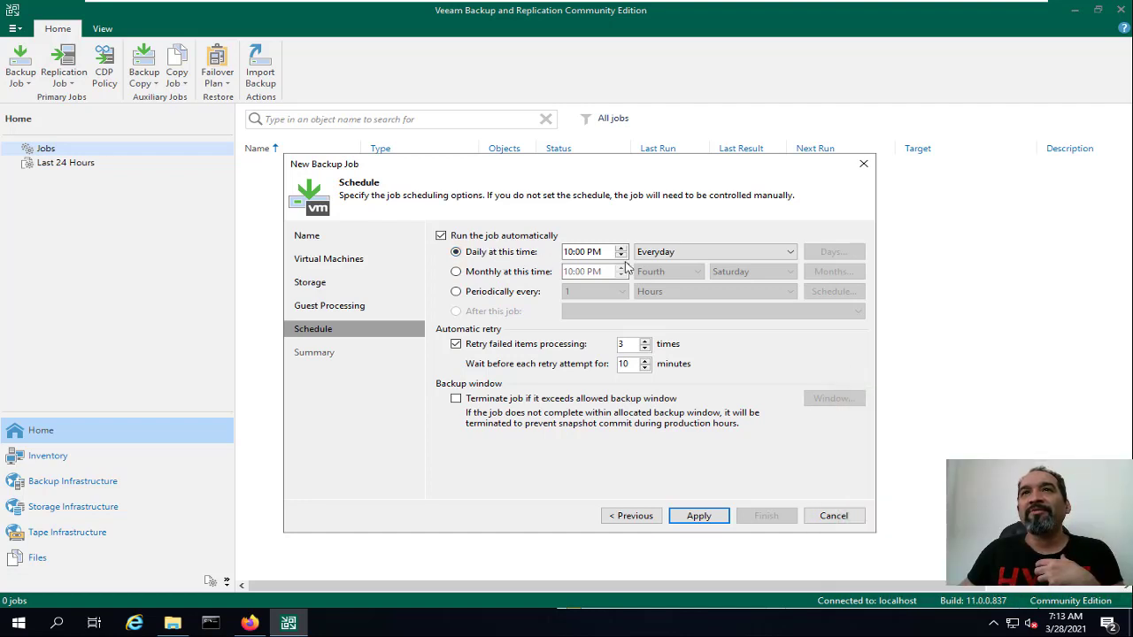
# - Try a monthly schedule, and a periodic one running continuously and every 3 hours
pyautogui.click(522, 273)
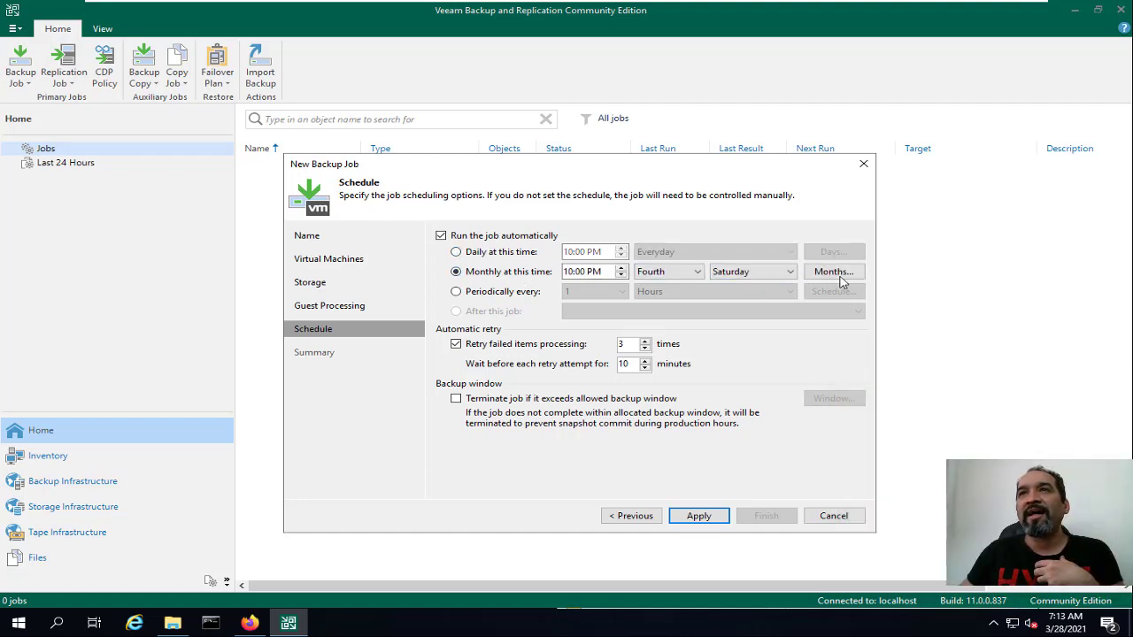
pyautogui.click(514, 298)
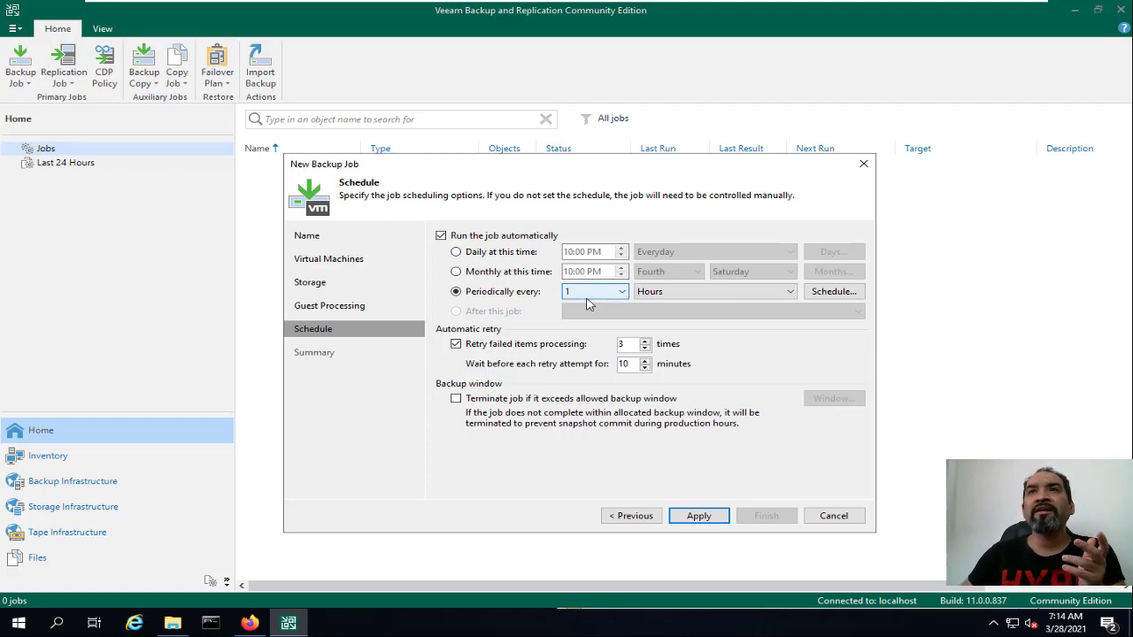
pyautogui.click(670, 298)
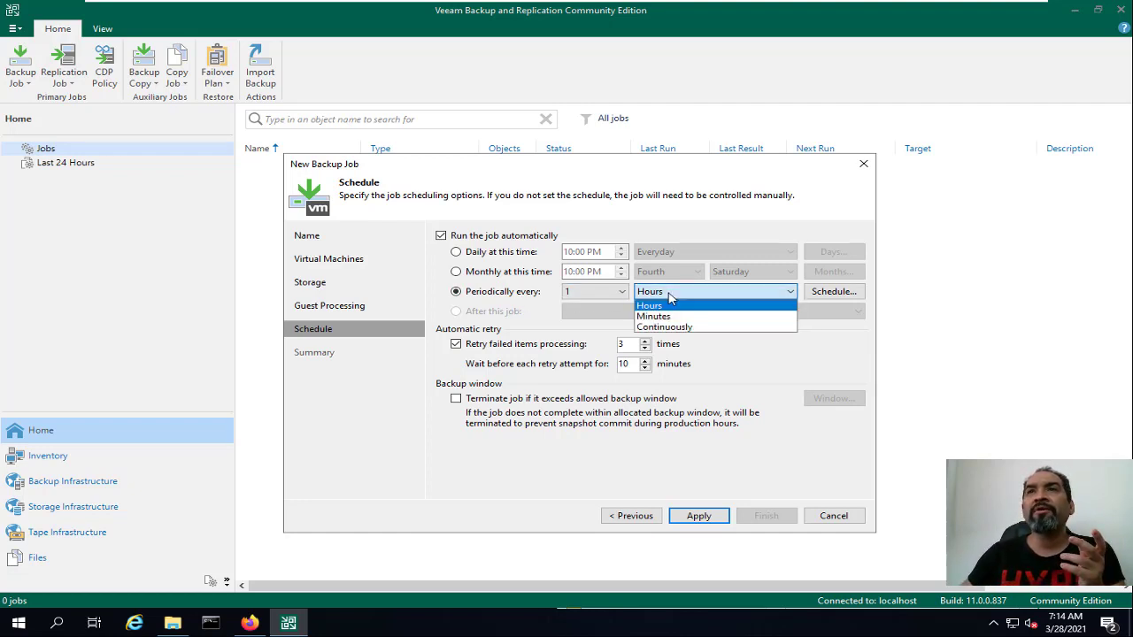
pyautogui.click(664, 326)
pyautogui.click(655, 292)
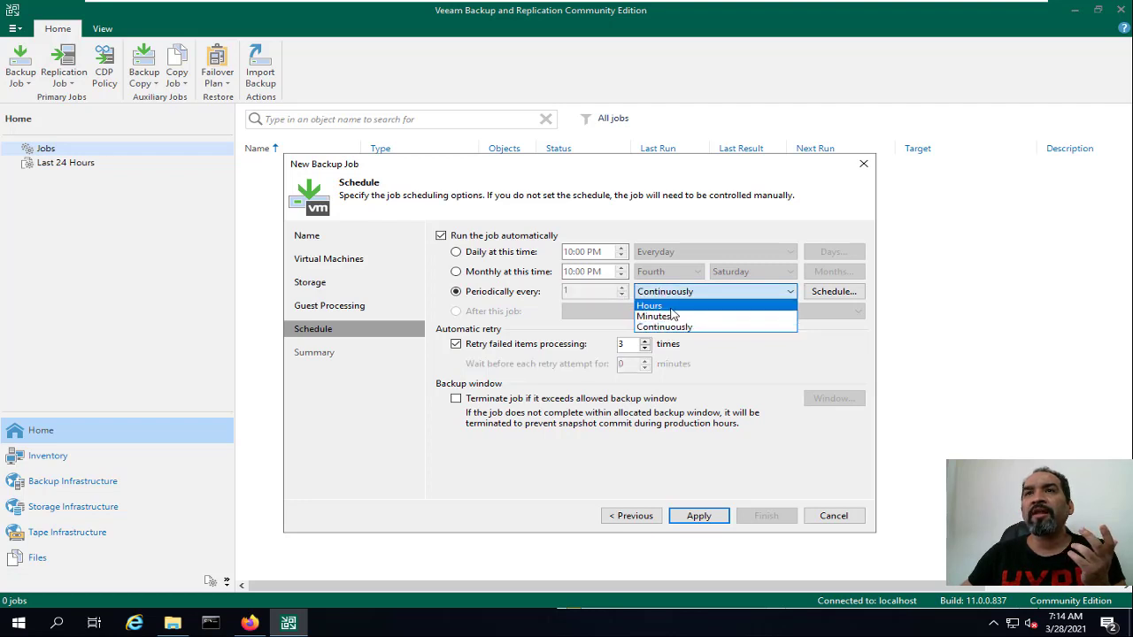
pyautogui.click(655, 306)
pyautogui.click(607, 294)
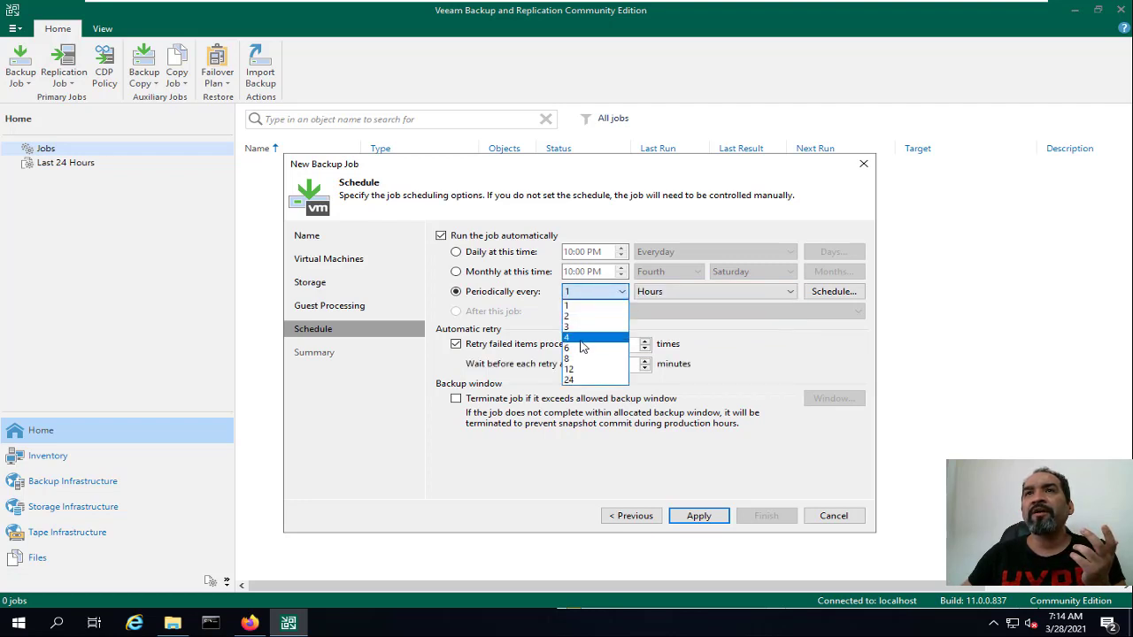
pyautogui.click(584, 328)
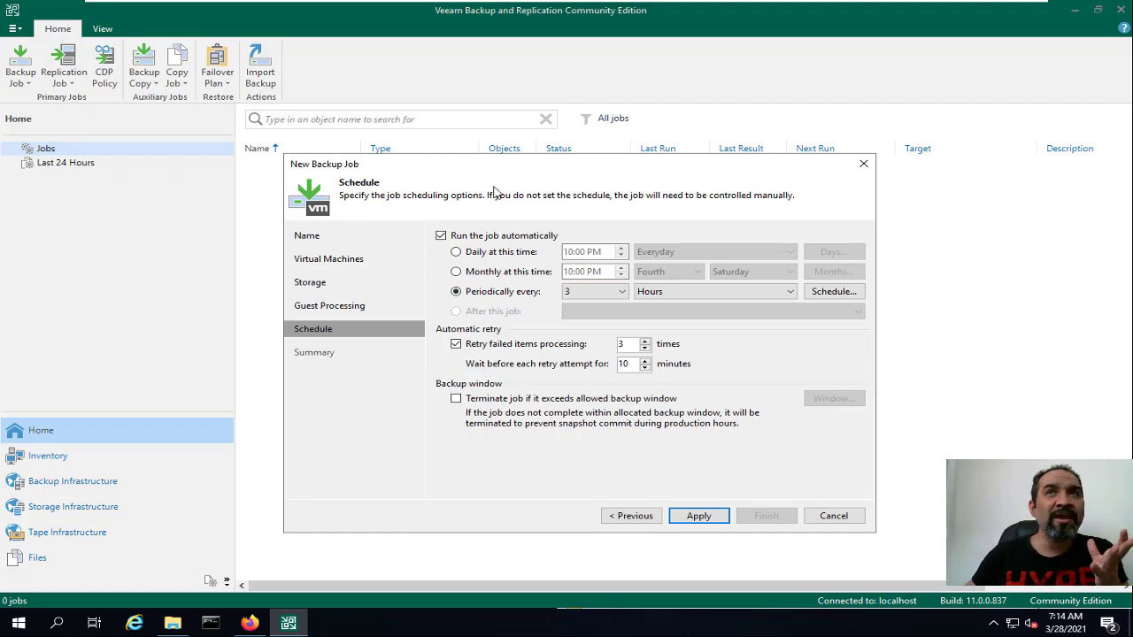
# - Schedule the job to run daily at 10:00 PM, everyday
pyautogui.moveTo(497, 170); pyautogui.dragTo(760, 265)
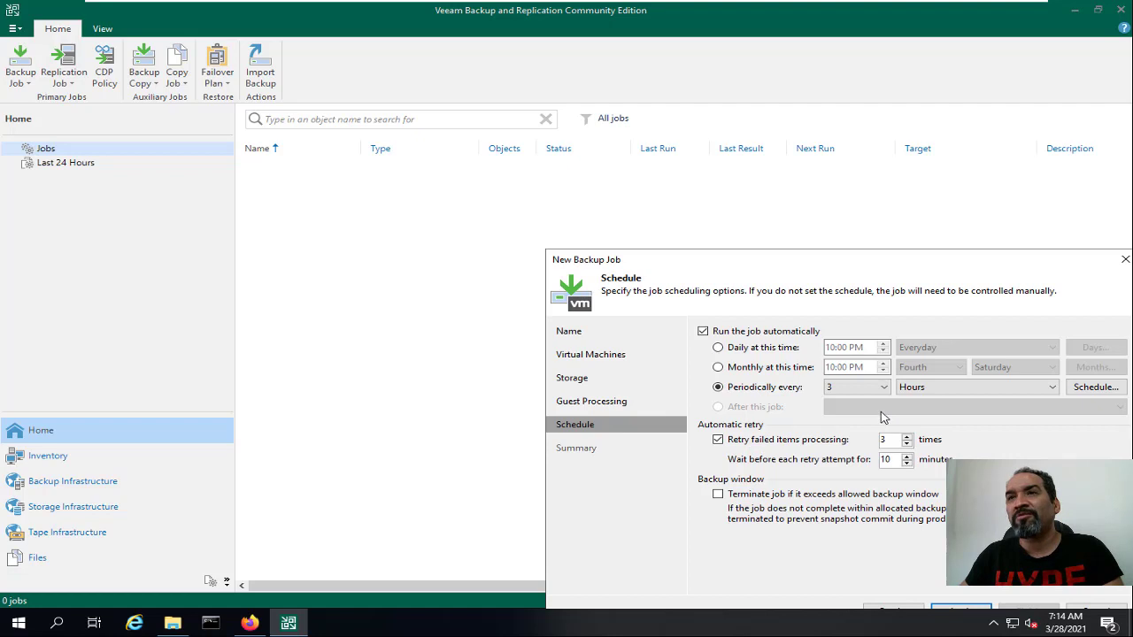
pyautogui.moveTo(879, 267); pyautogui.dragTo(537, 260)
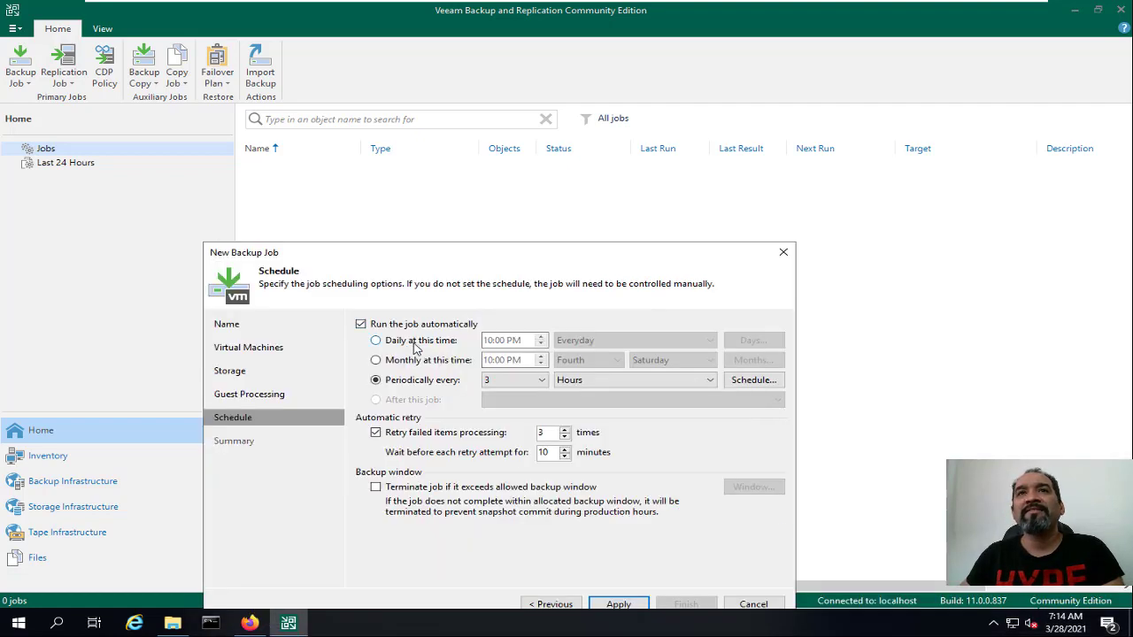
pyautogui.click(414, 342)
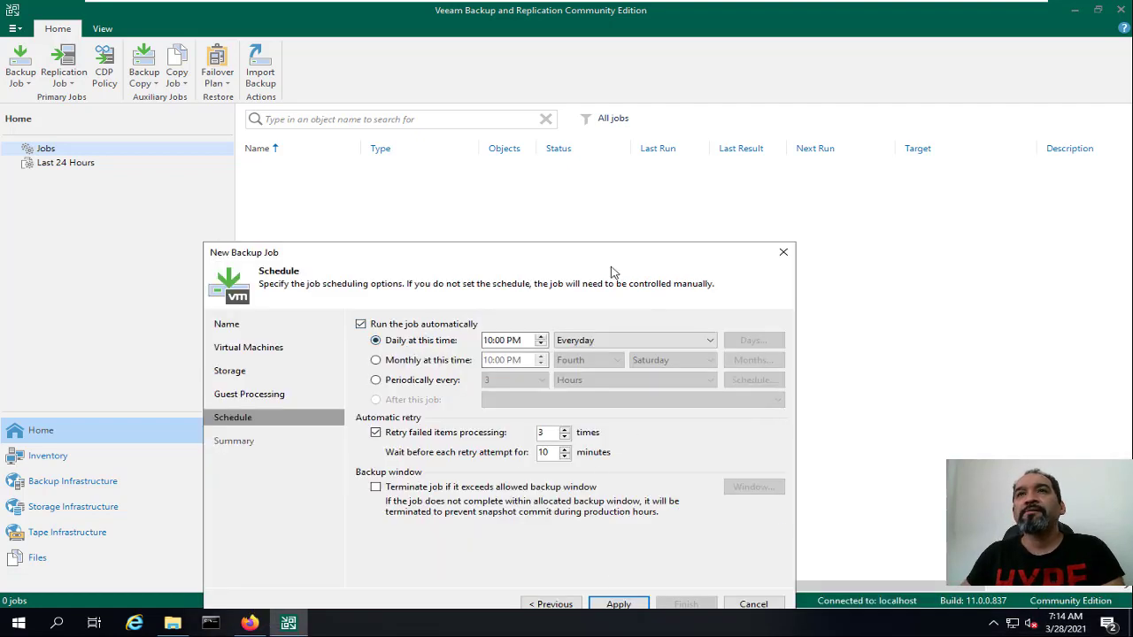
pyautogui.moveTo(618, 251); pyautogui.dragTo(707, 160)
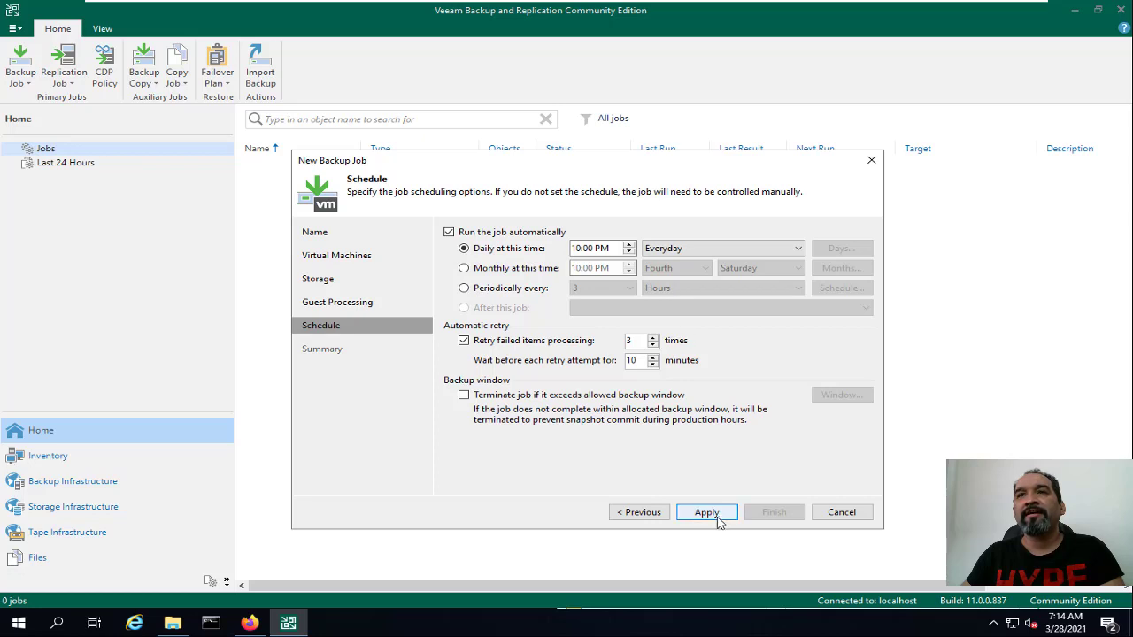
# - Apply the schedule, set the job to run on completion of the wizard, and finish creating it
pyautogui.click(716, 513)
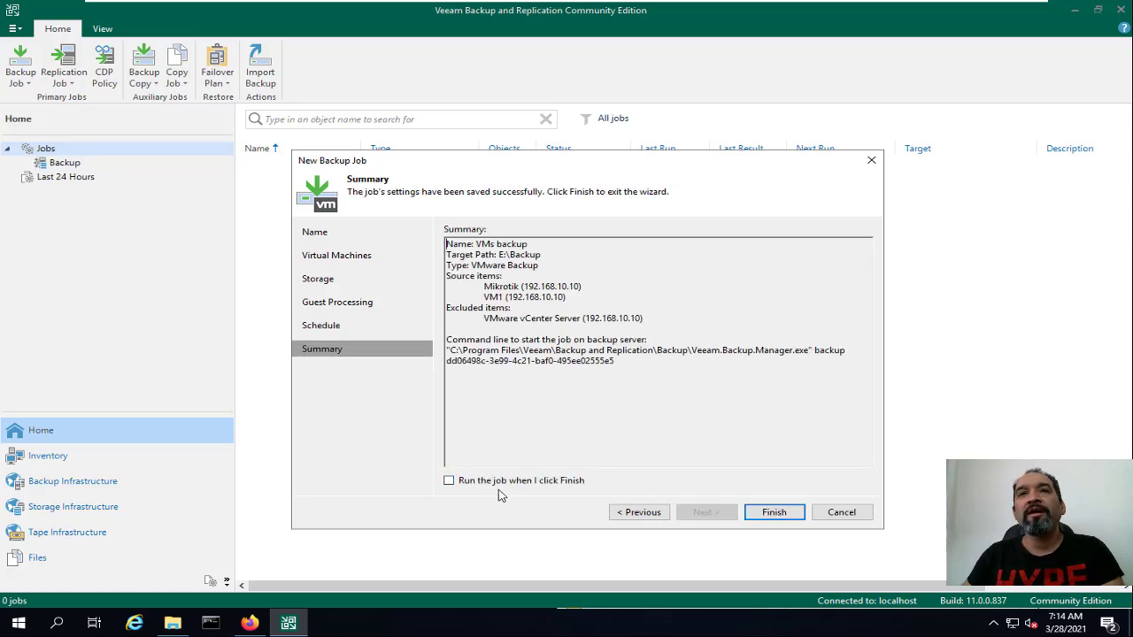
pyautogui.click(545, 485)
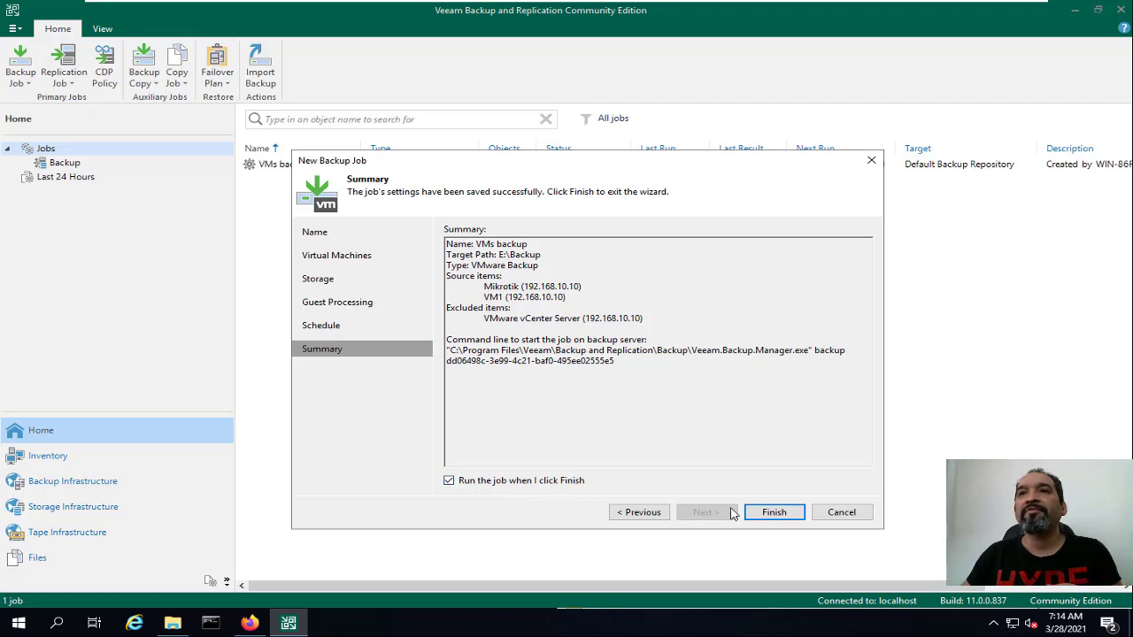
pyautogui.click(754, 511)
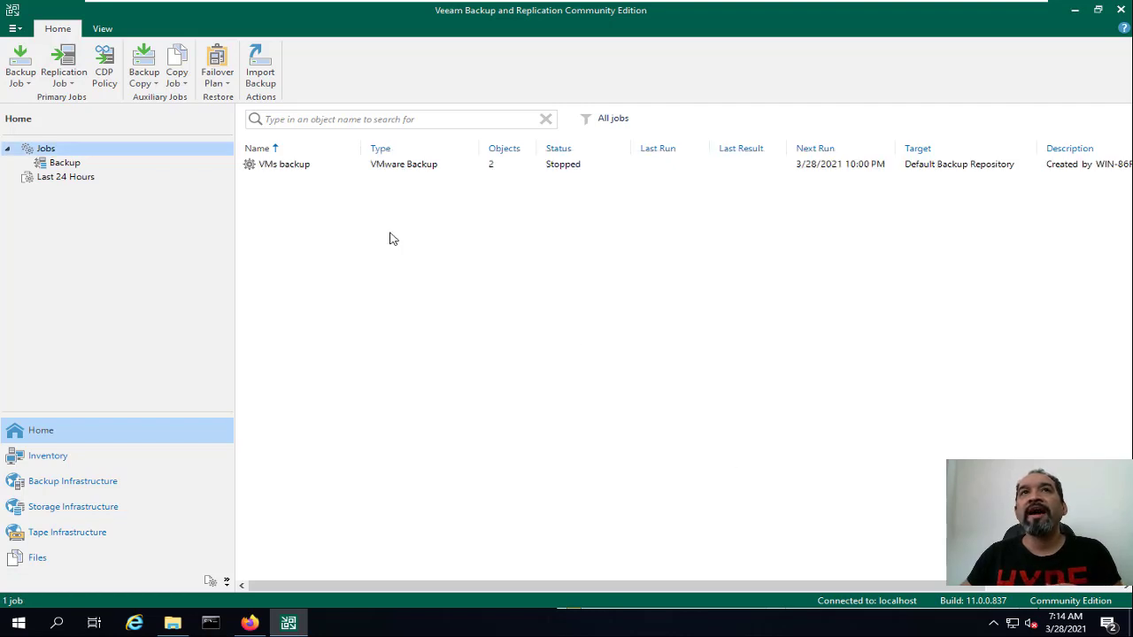
# - Open the statistics of the running VMs backup job to monitor its progress
pyautogui.click(305, 171)
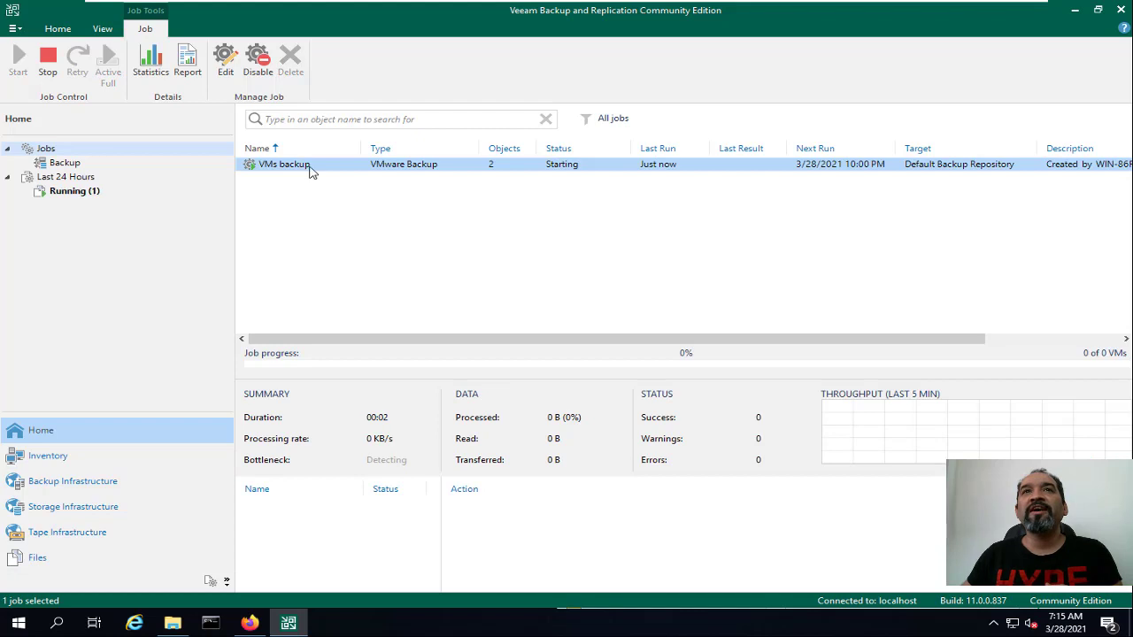
pyautogui.rightClick(310, 171)
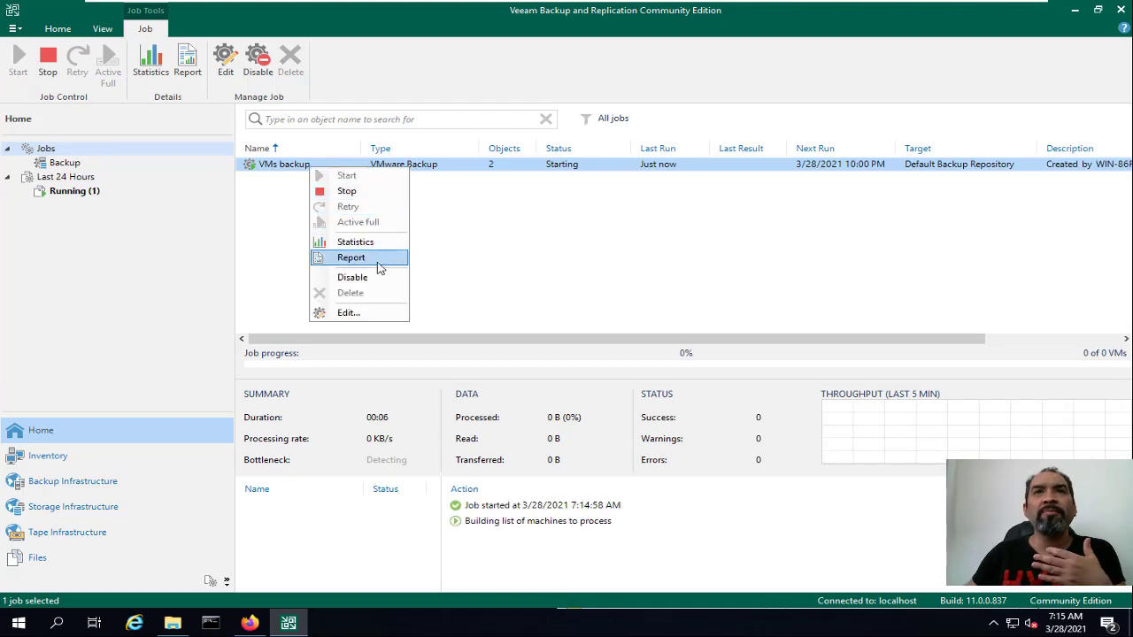
pyautogui.click(384, 243)
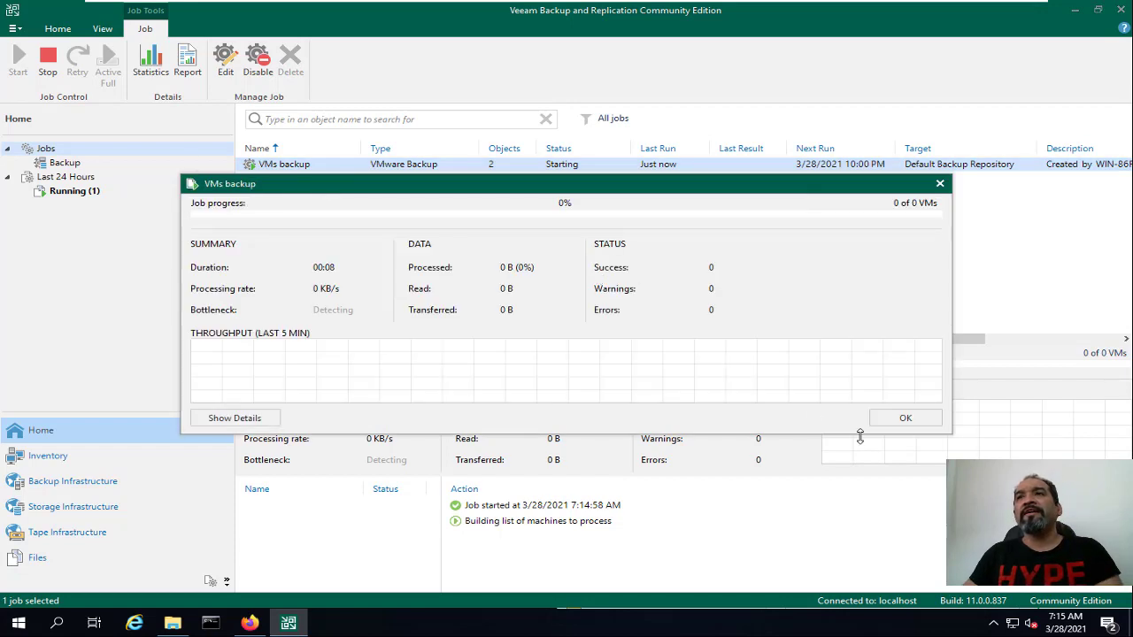
pyautogui.click(906, 419)
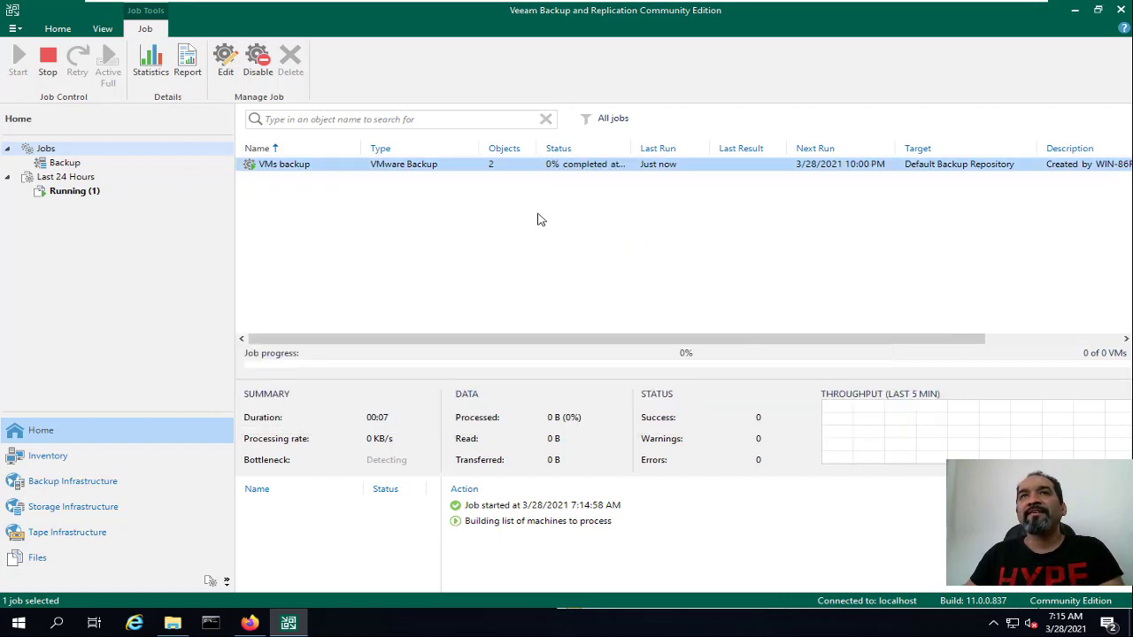
pyautogui.rightClick(327, 167)
pyautogui.click(509, 397)
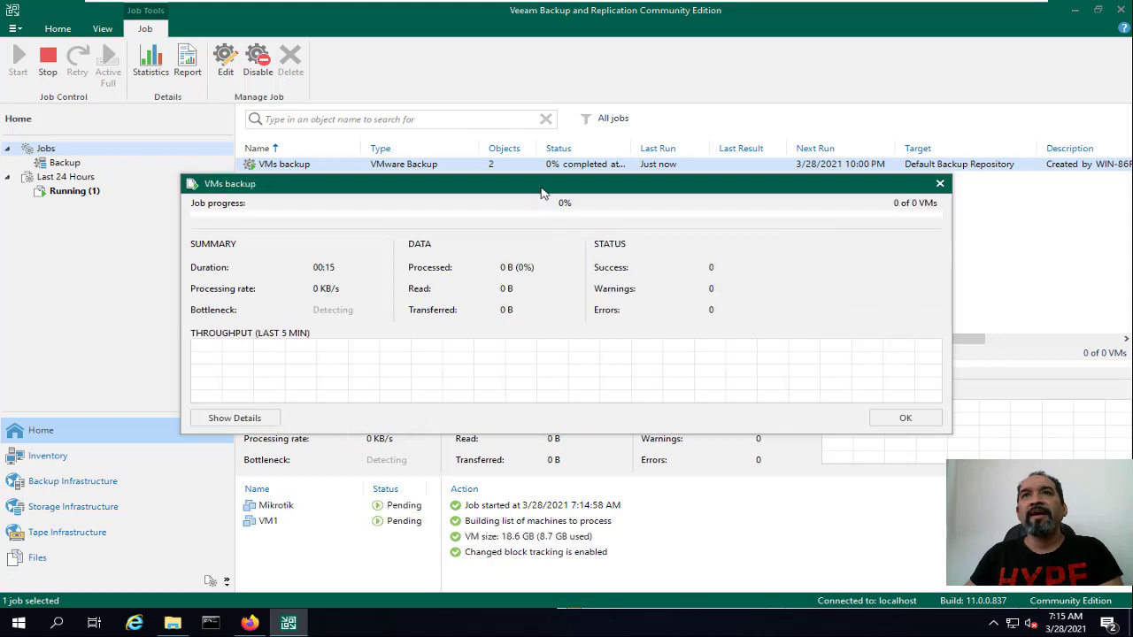
# - Show the detailed job statistics, examine the action logs for the whole job, Mikrotik and VM1, and close the statistics
pyautogui.click(234, 417)
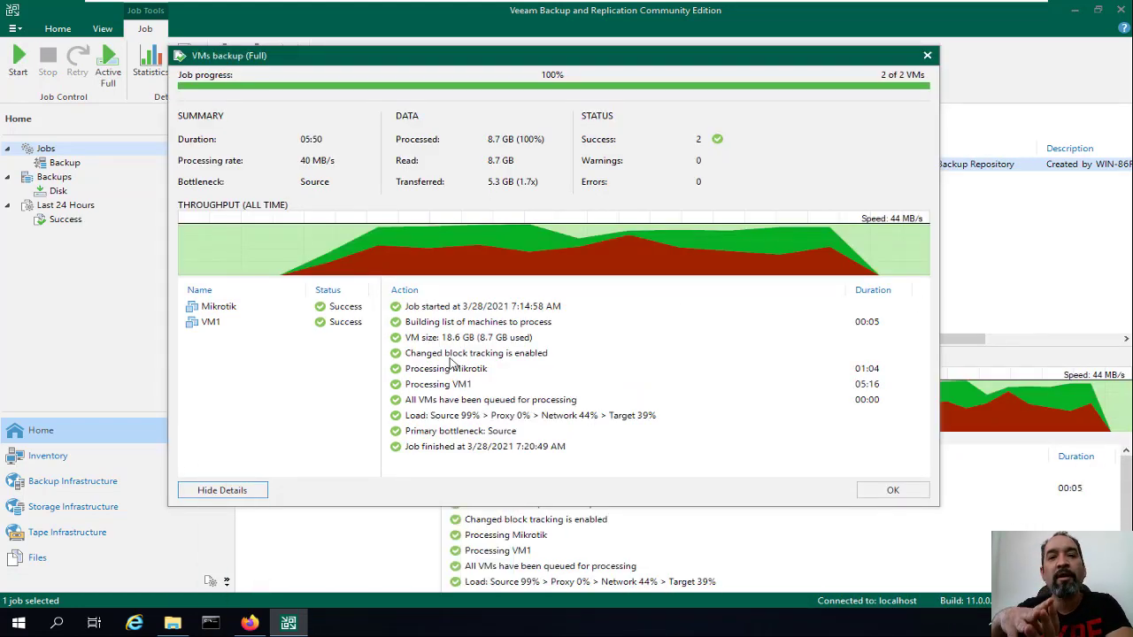
pyautogui.click(460, 311)
pyautogui.click(475, 324)
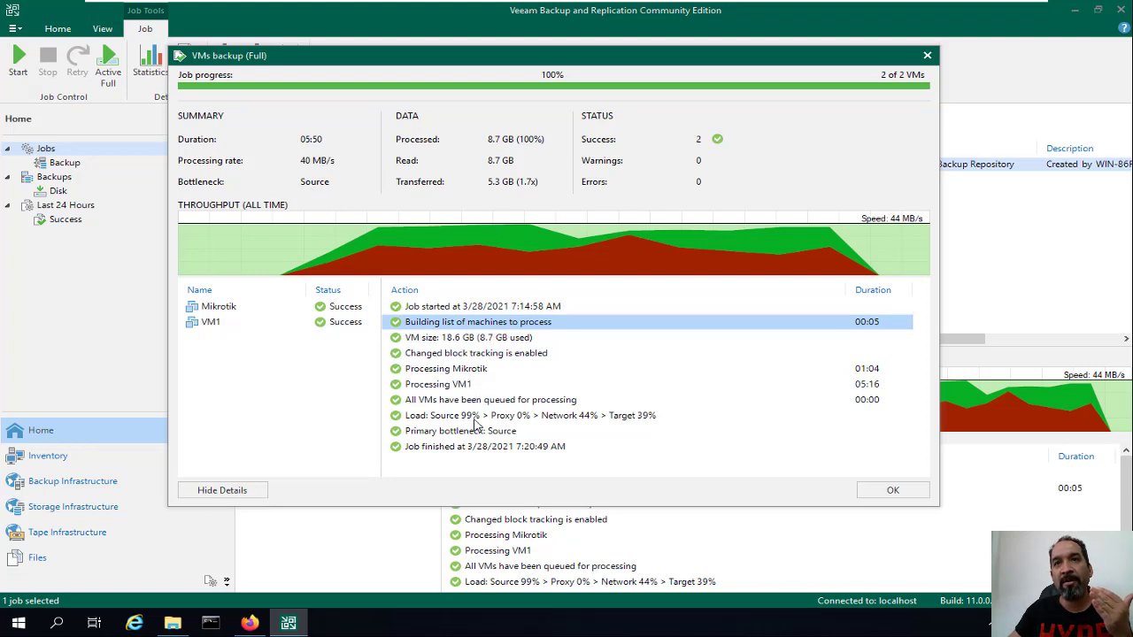
pyautogui.click(354, 309)
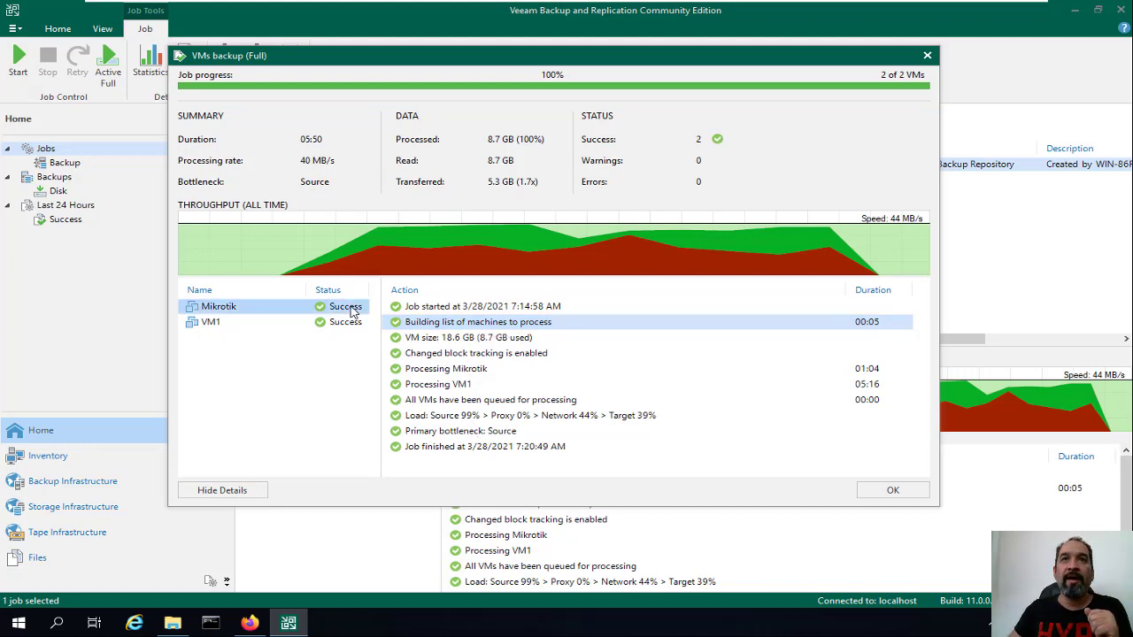
pyautogui.click(346, 326)
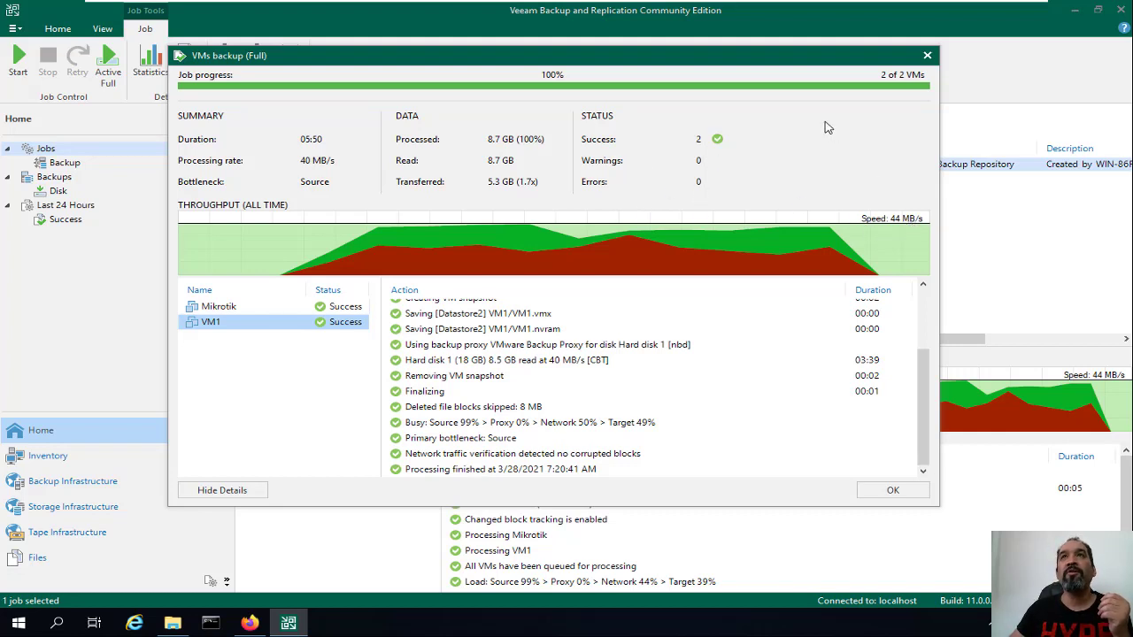
pyautogui.click(908, 498)
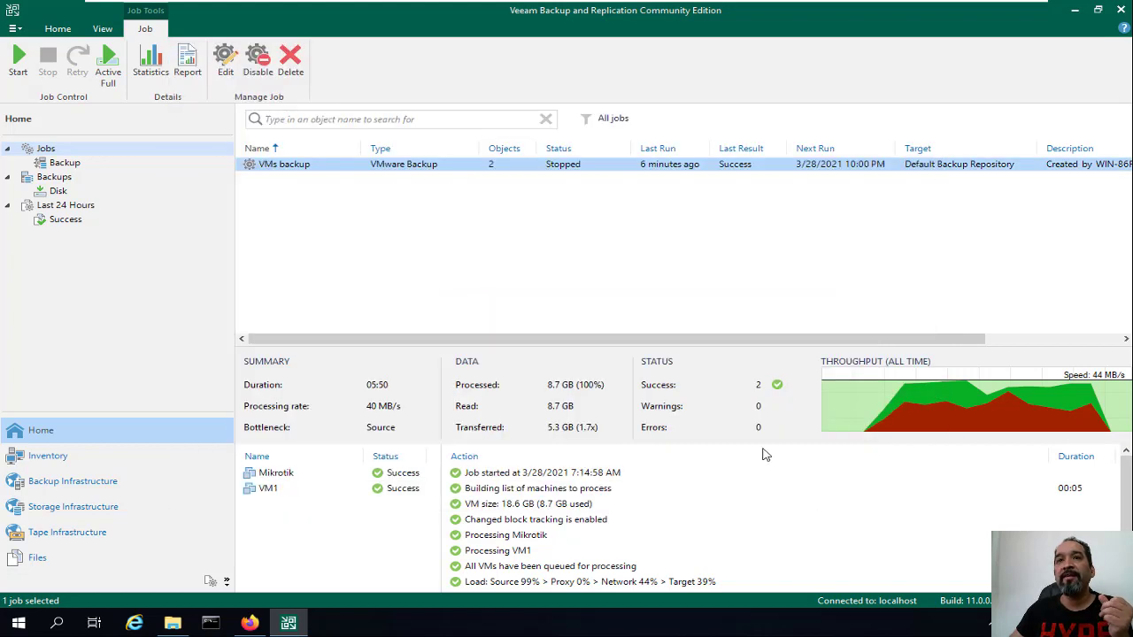
# - Check the folders on the REPO (E:) drive in File Explorer and minimize the window
pyautogui.click(174, 624)
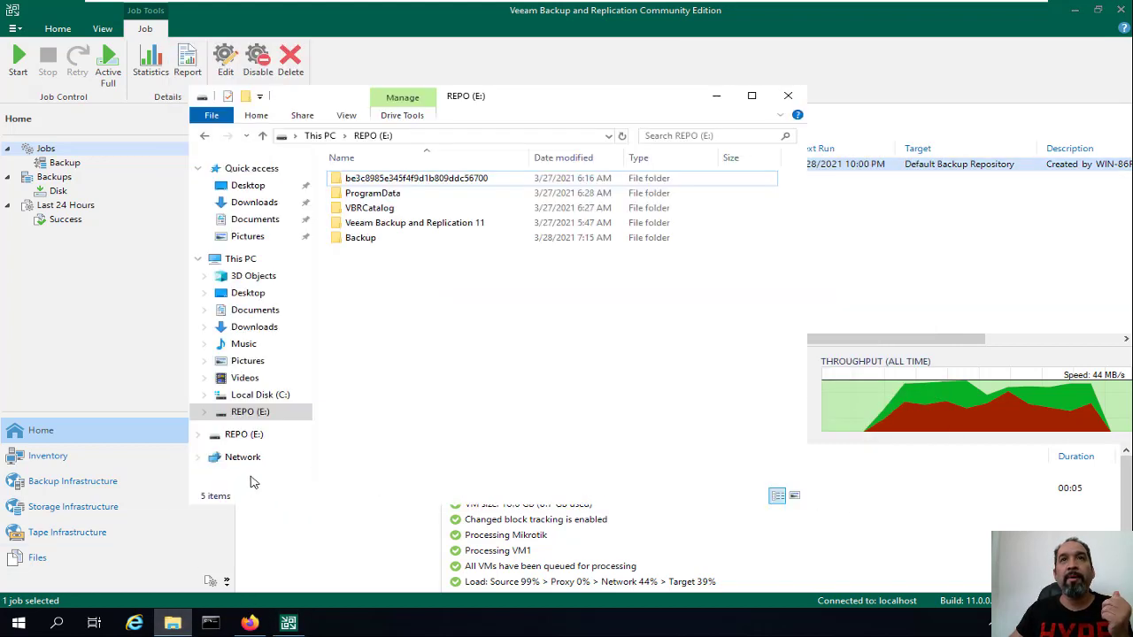
pyautogui.click(426, 139)
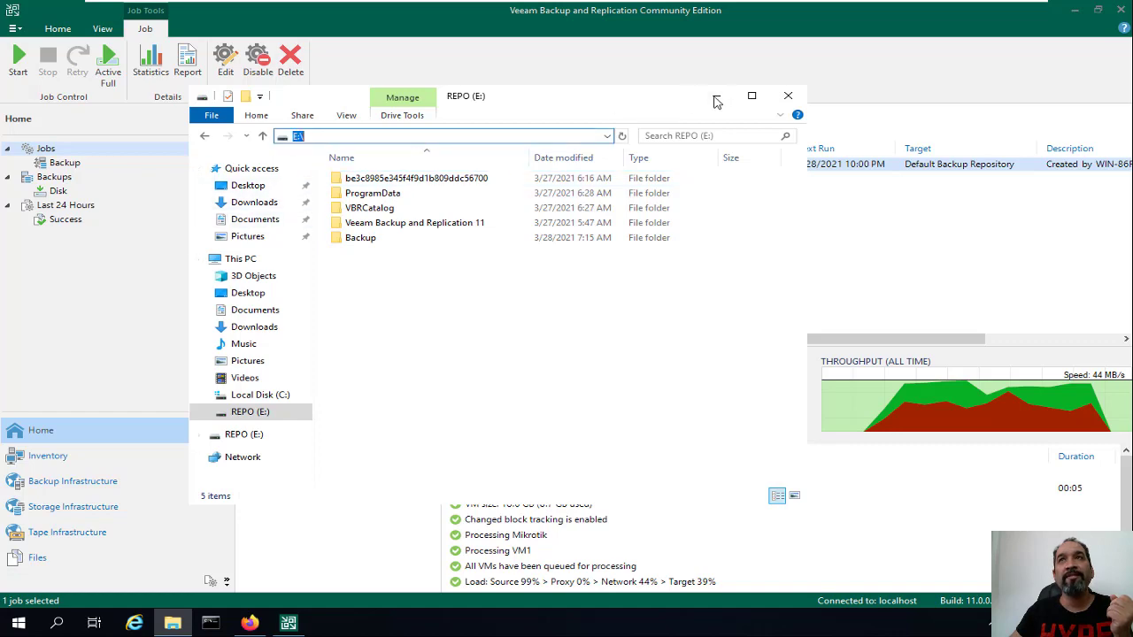
pyautogui.click(716, 97)
# - Open the properties of Default Backup Repository from the backup infrastructure's repositories
pyautogui.click(78, 460)
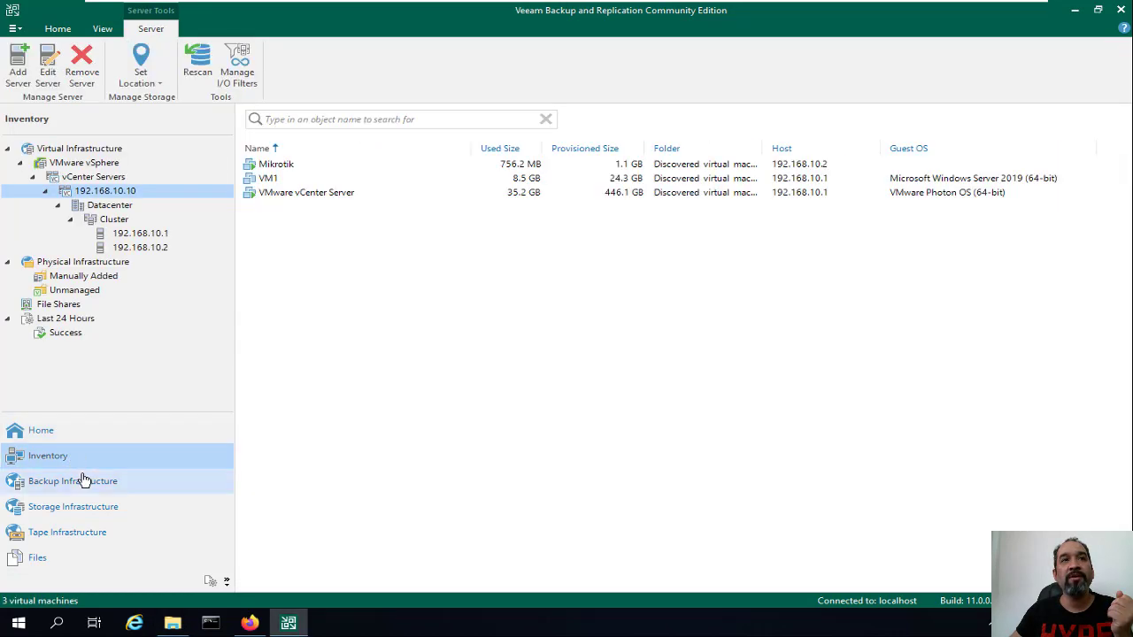
pyautogui.click(82, 479)
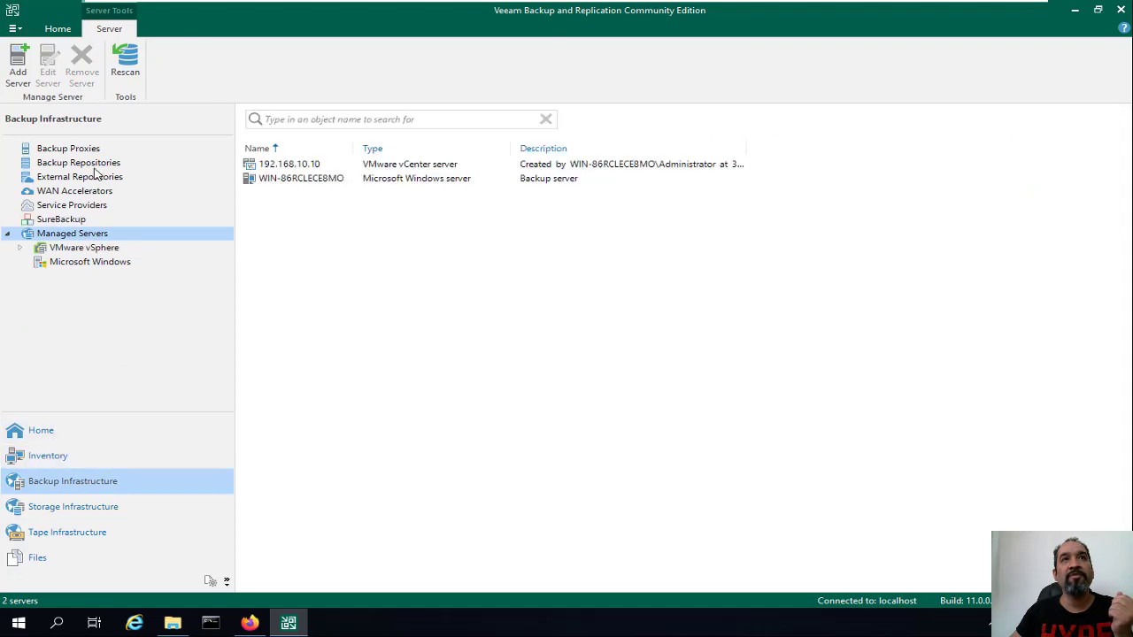
pyautogui.click(95, 165)
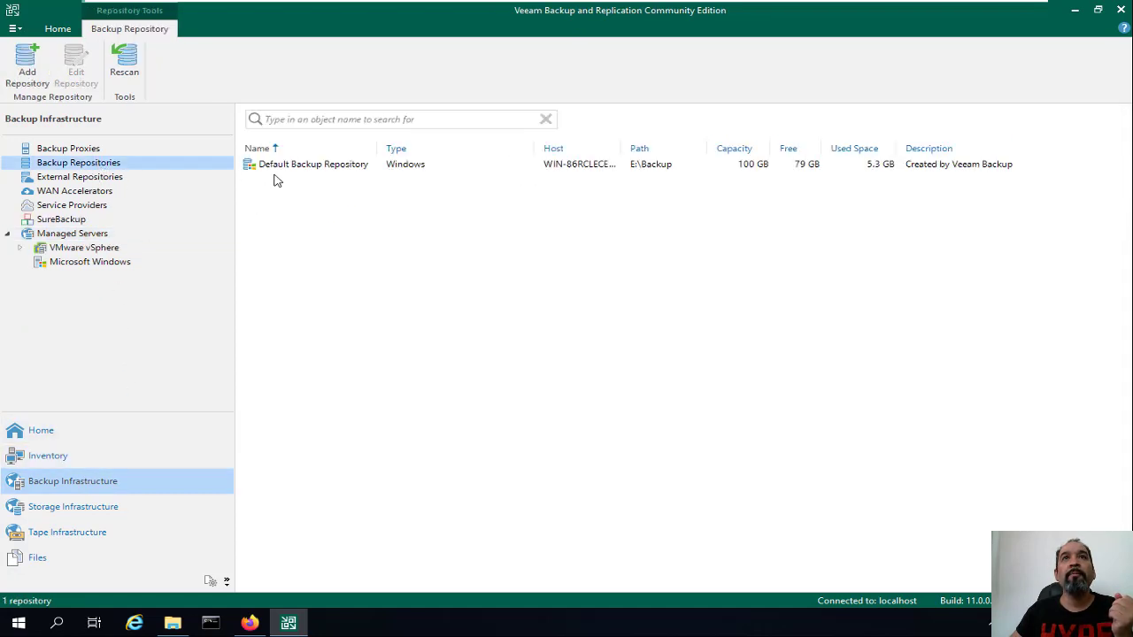
pyautogui.click(282, 169)
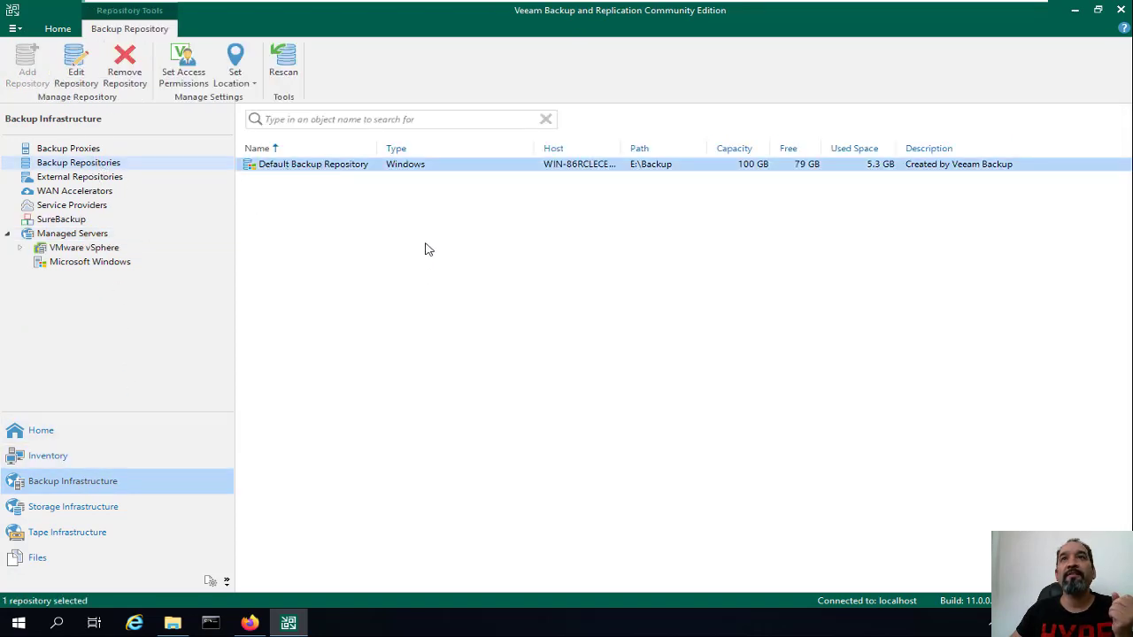
pyautogui.rightClick(433, 171)
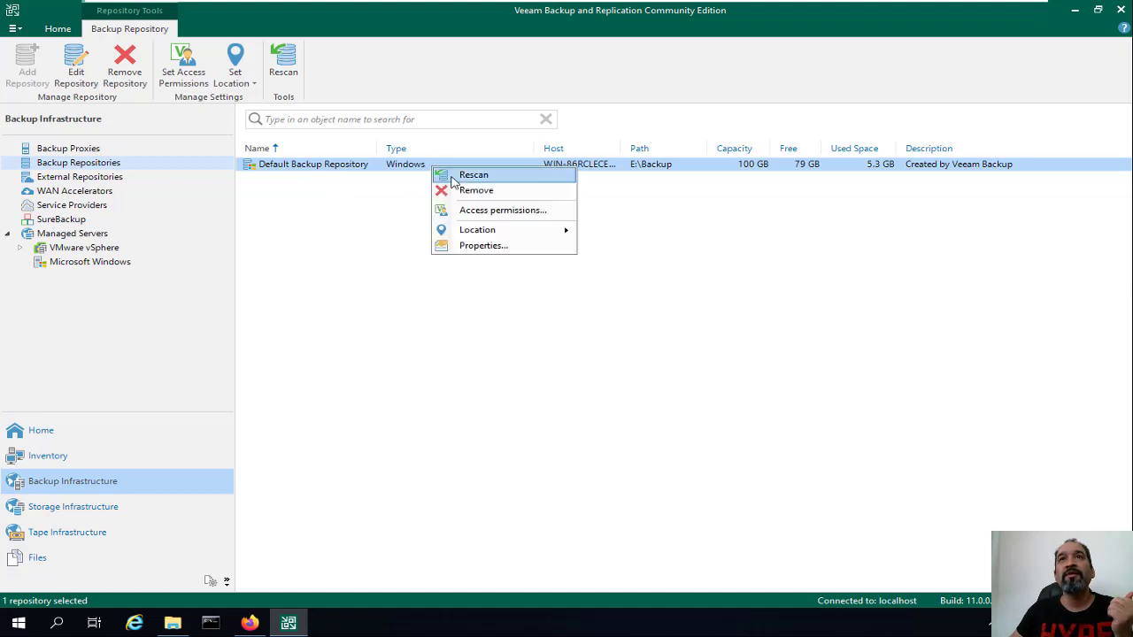
pyautogui.click(496, 245)
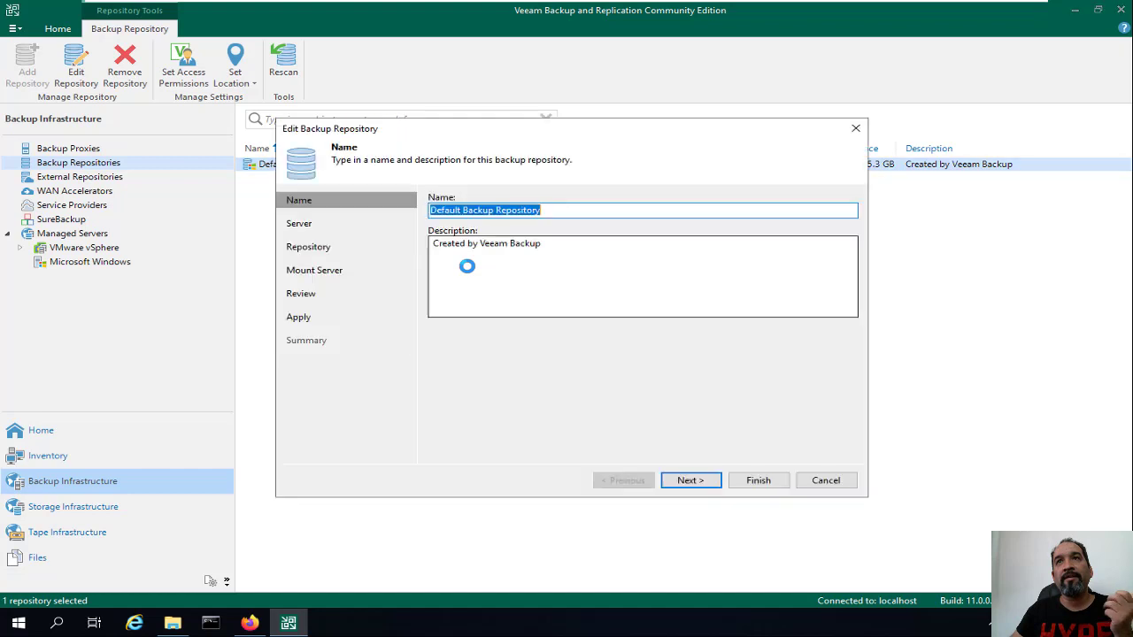
# - Populate the repository server's list of volumes, select the E:\ path, and cancel the repository editing
pyautogui.click(688, 481)
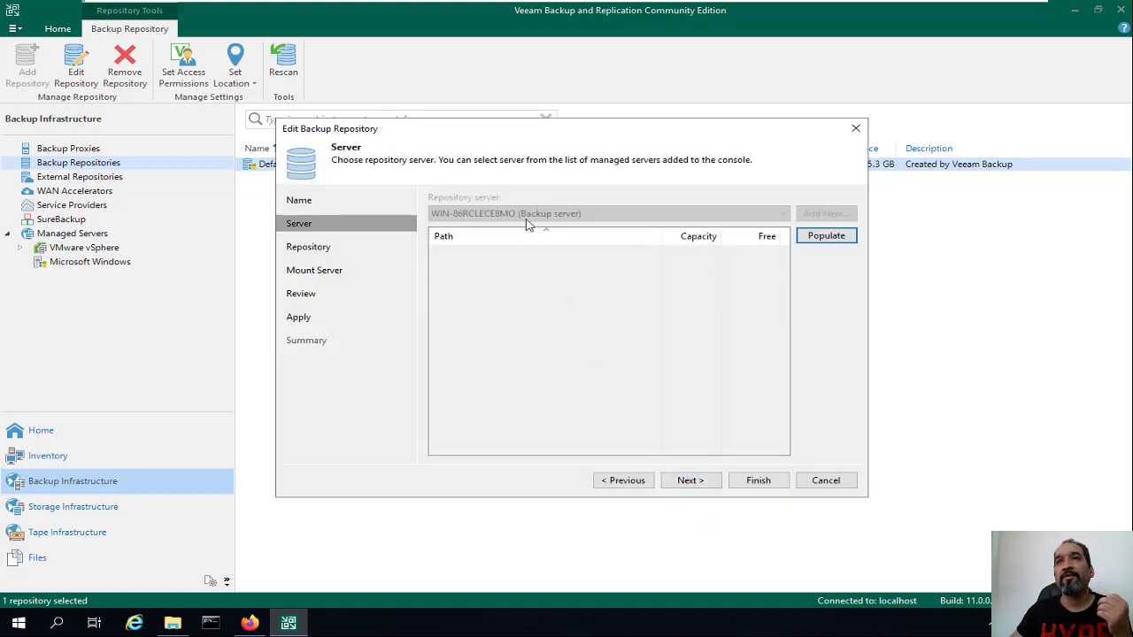
pyautogui.click(807, 237)
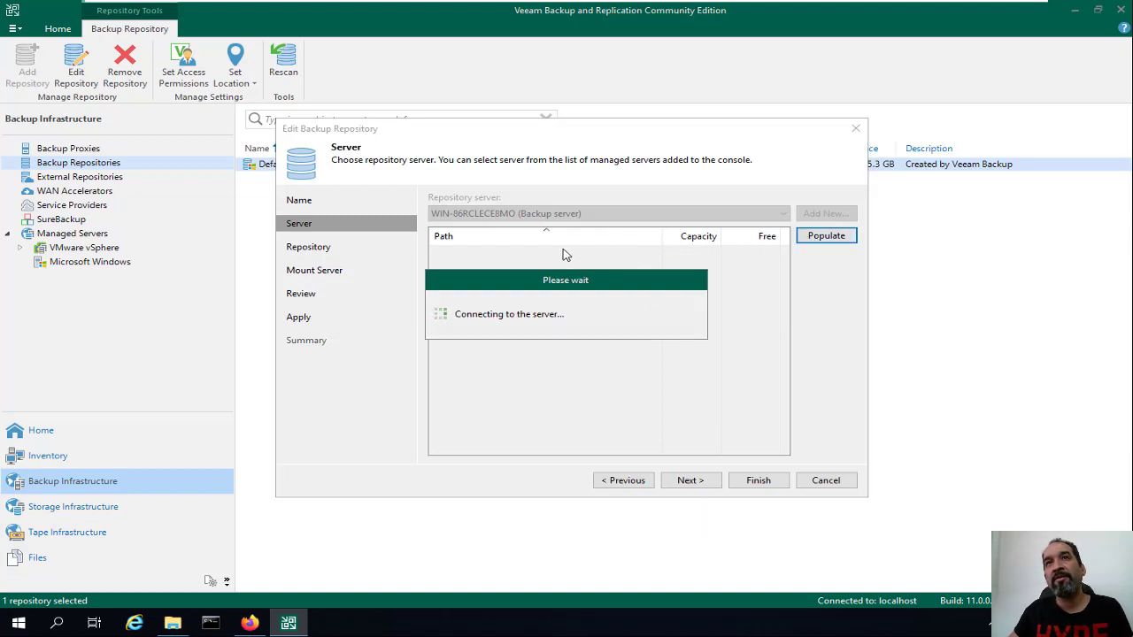
pyautogui.click(464, 268)
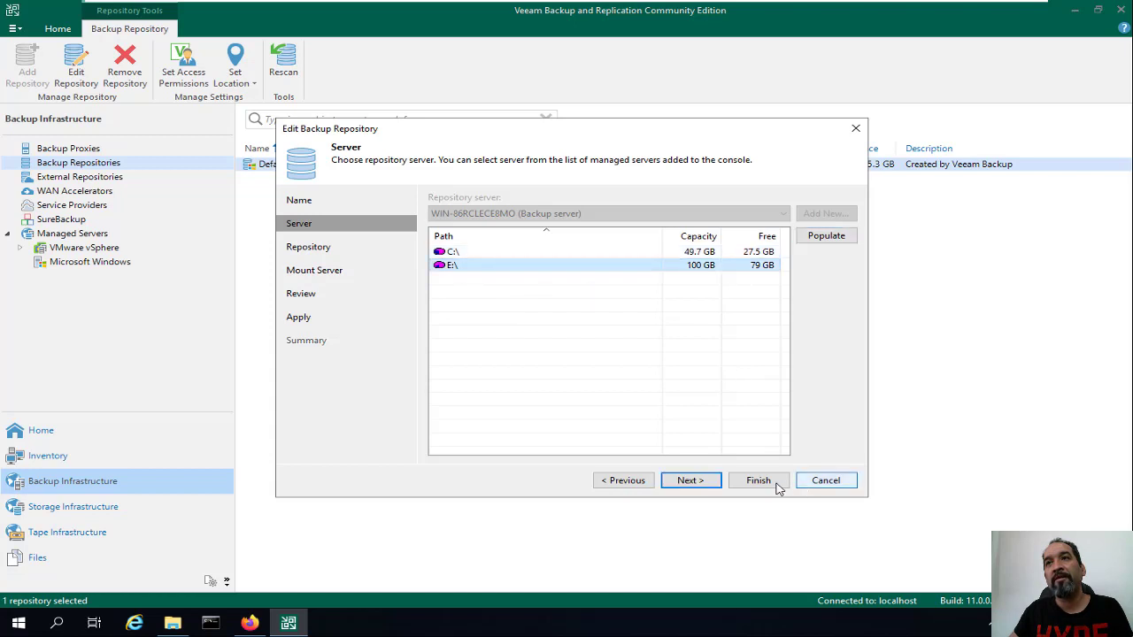
pyautogui.click(832, 480)
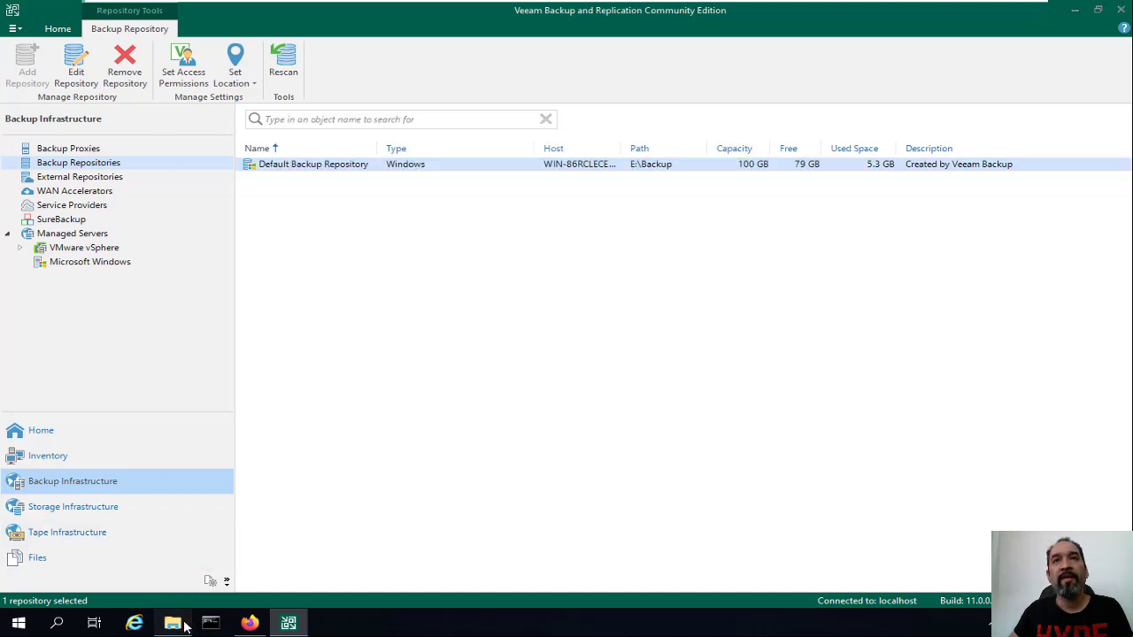
# - Switch to File Explorer and open the Backup folder on the REPO (E:) drive
pyautogui.click(172, 623)
pyautogui.click(364, 180)
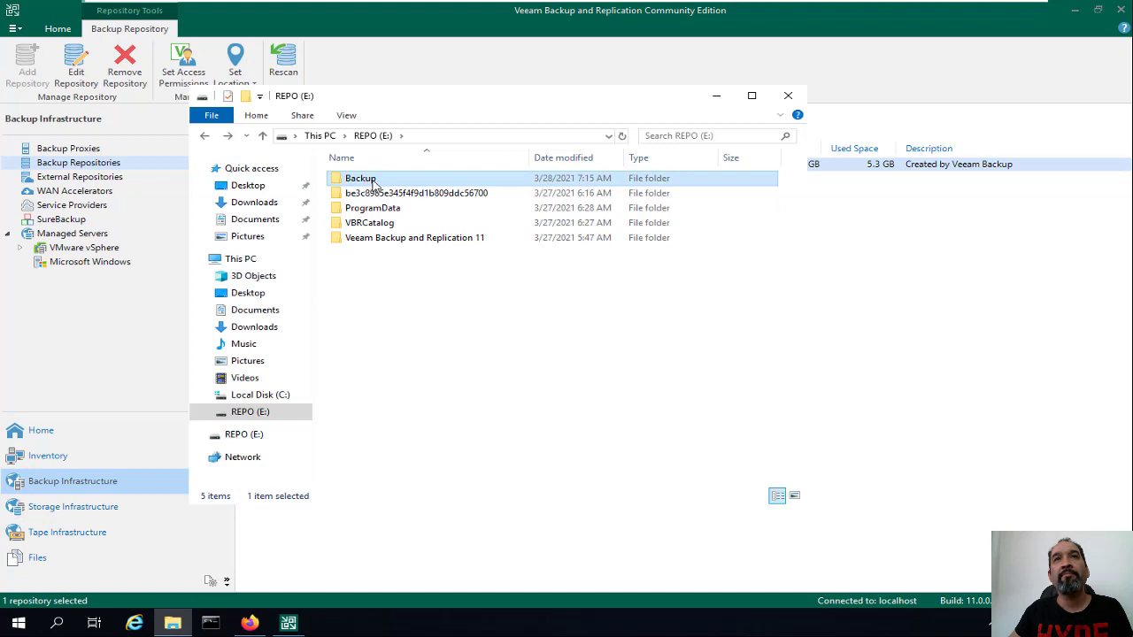
pyautogui.doubleClick(379, 181)
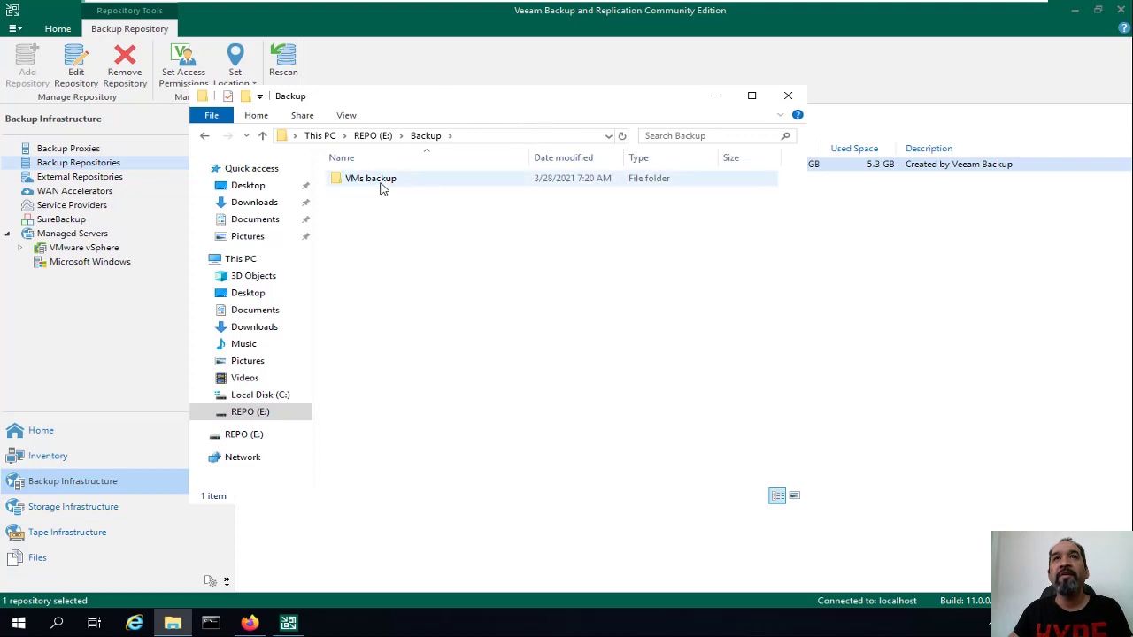
# - Return to the Veeam jobs list, review the statistics of the VMs backup job, and close them
pyautogui.click(91, 464)
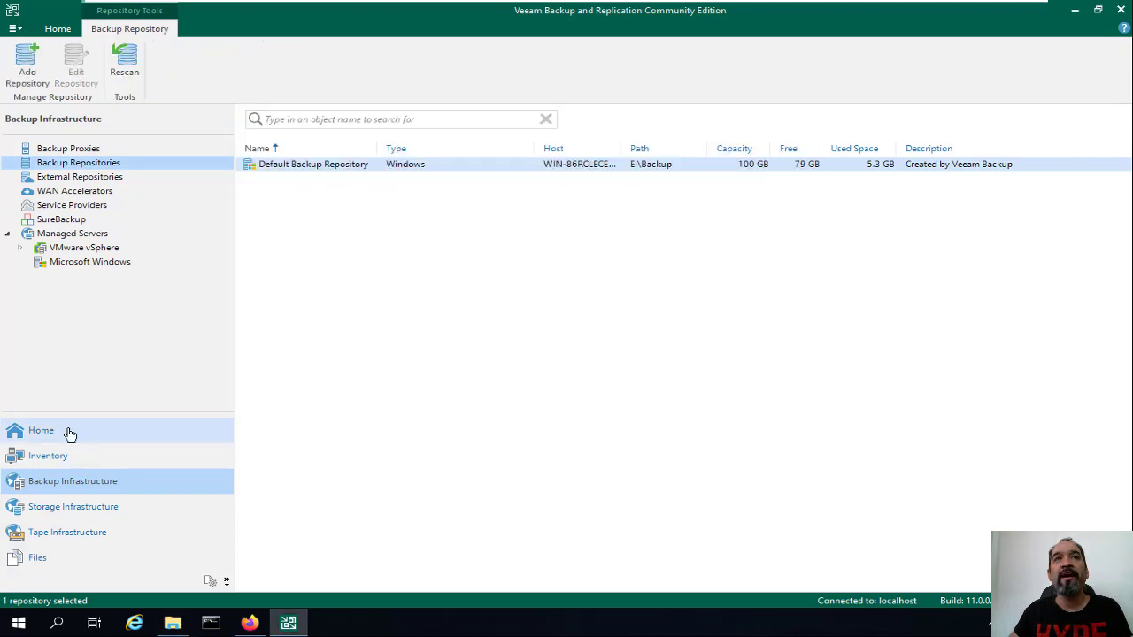
pyautogui.click(71, 433)
pyautogui.click(312, 174)
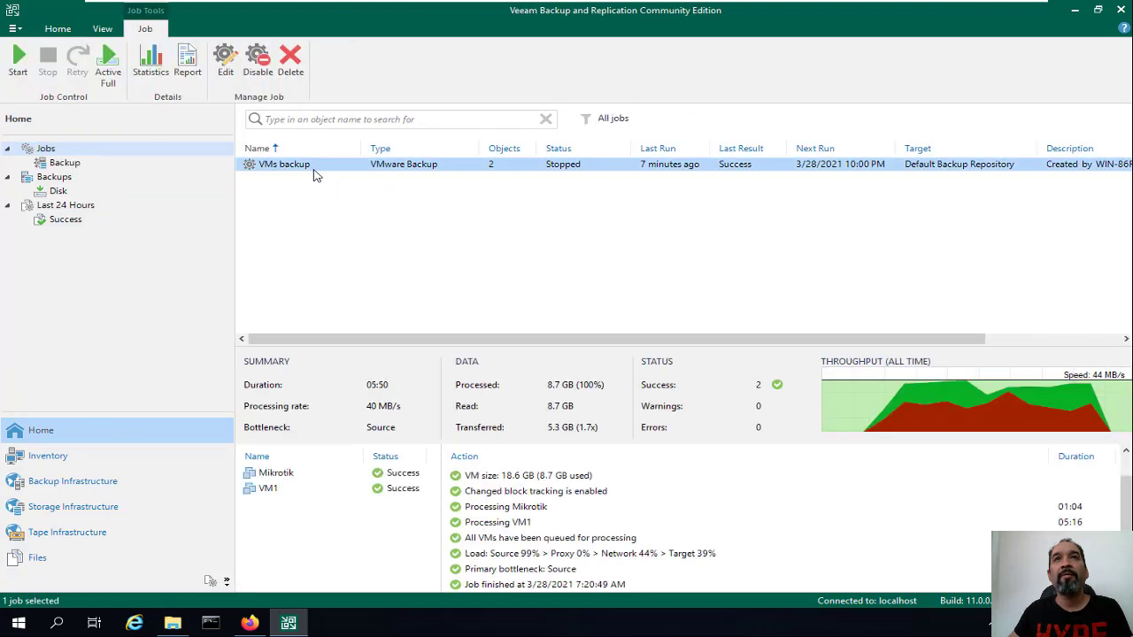
pyautogui.rightClick(347, 171)
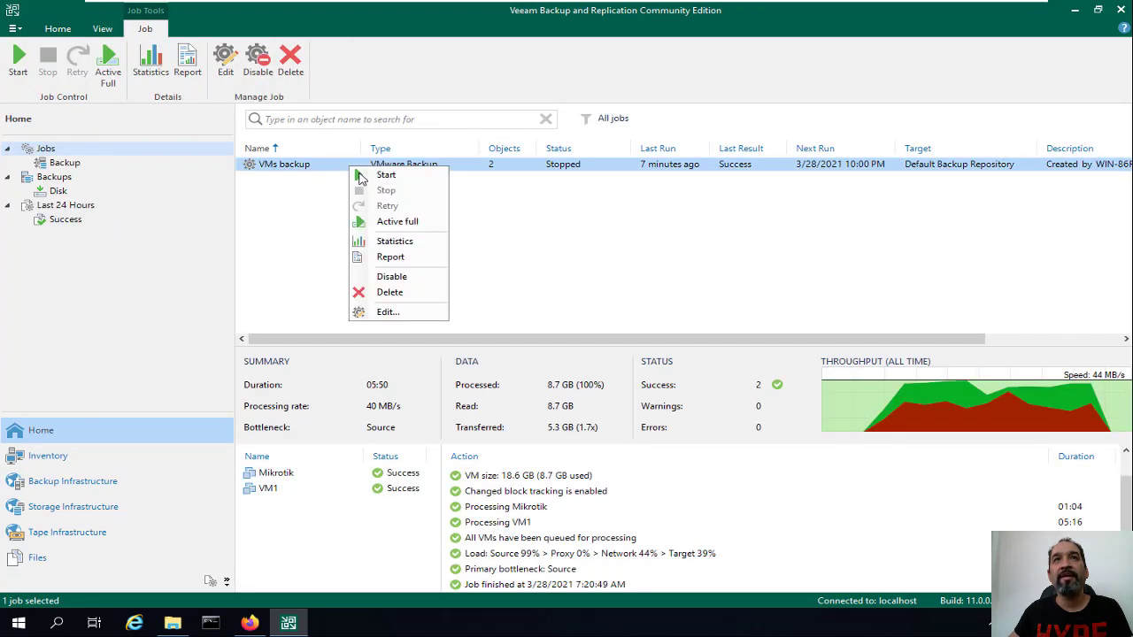
pyautogui.click(404, 244)
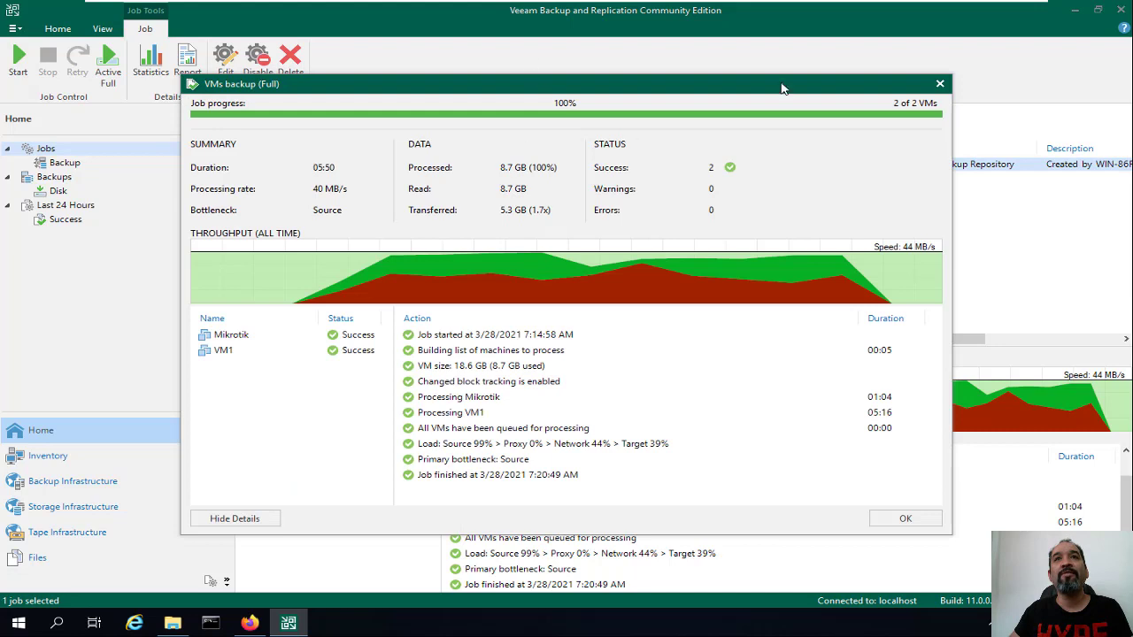
pyautogui.click(919, 524)
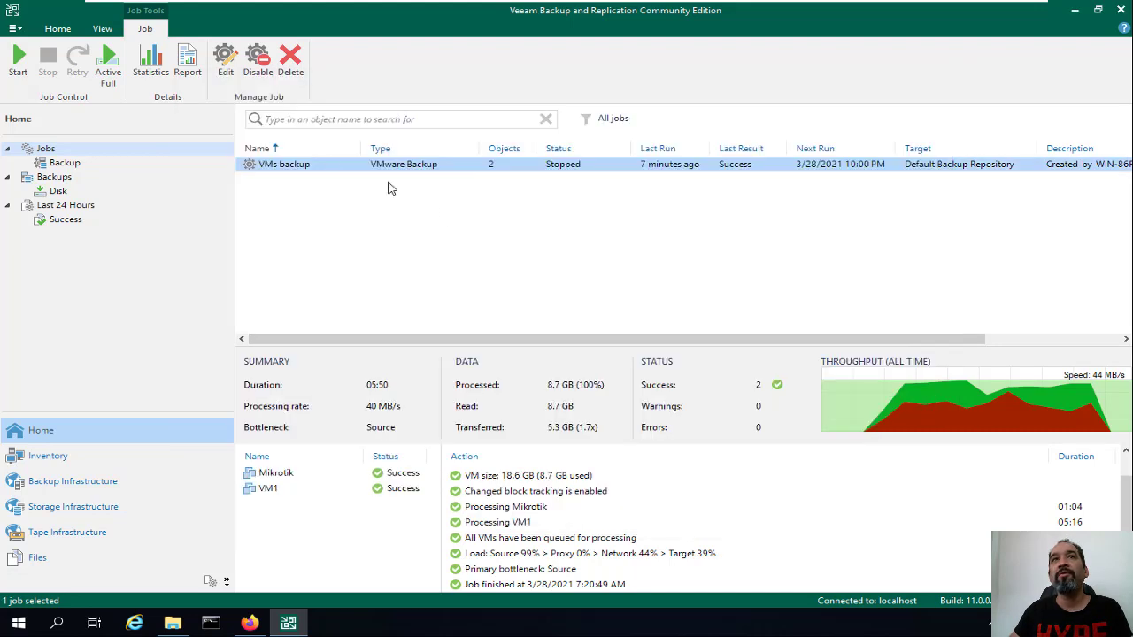
# - Generate the report of the VMs backup job and open it in Firefox, always using Firefox for .html files
pyautogui.rightClick(322, 164)
pyautogui.click(363, 253)
pyautogui.click(487, 225)
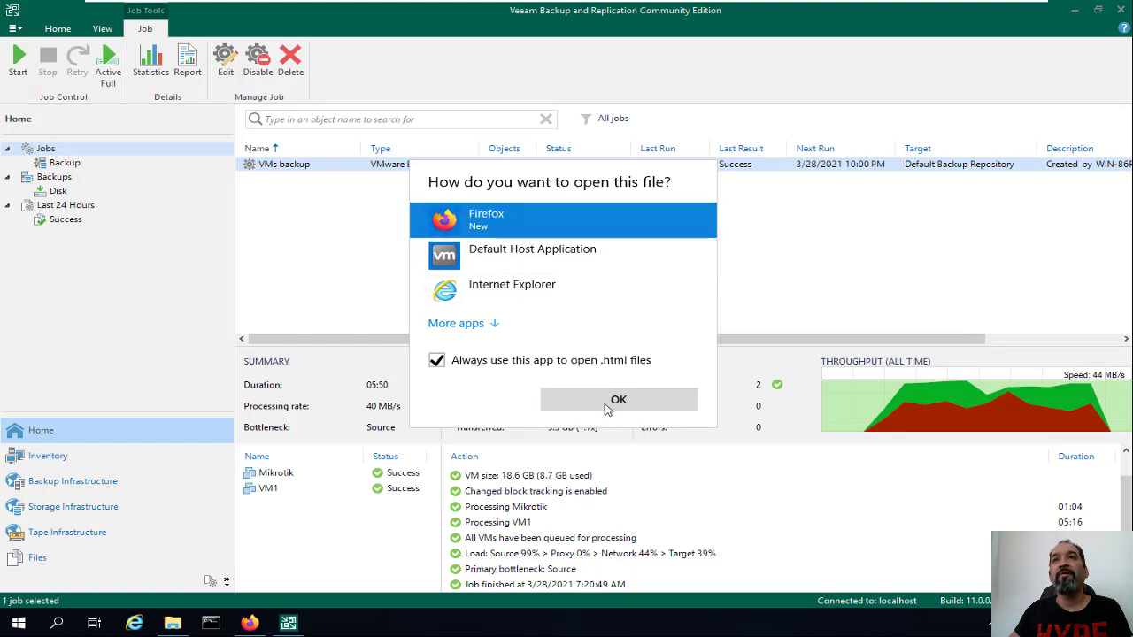
pyautogui.click(617, 401)
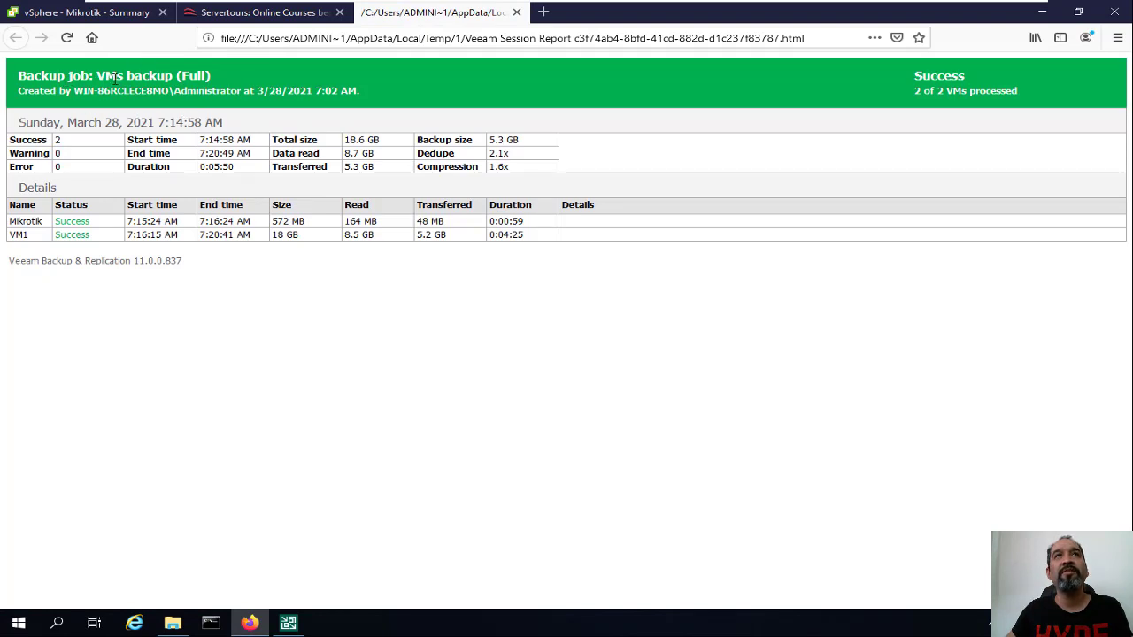
# - Review the VMs backup report from its heading, close the report, and switch back to Veeam Backup & Replication
pyautogui.moveTo(67, 76); pyautogui.dragTo(272, 82)
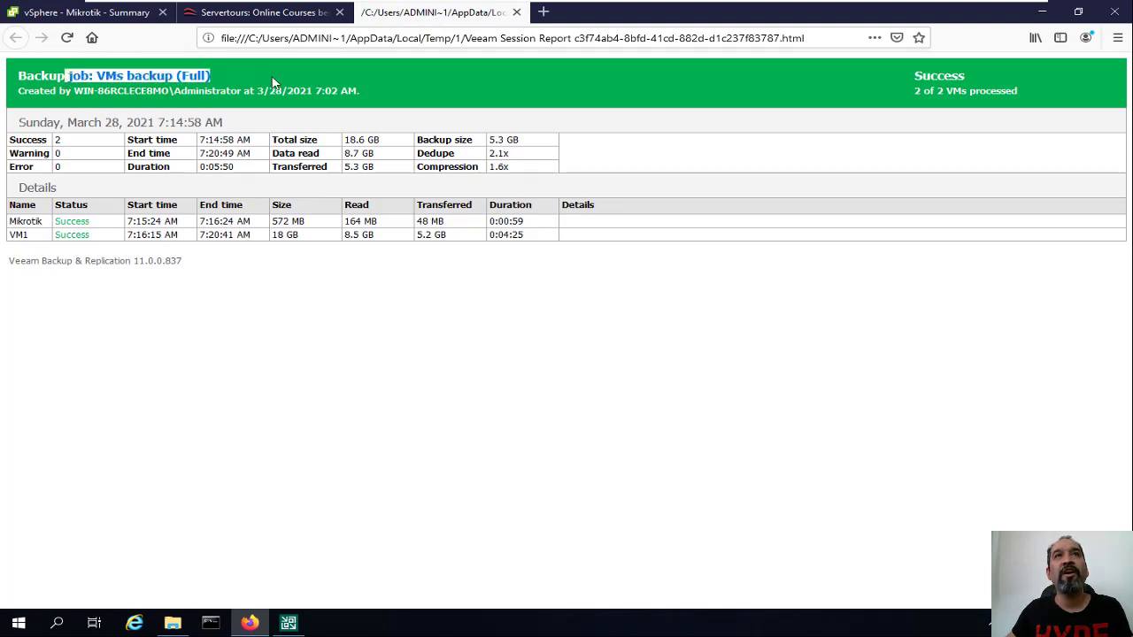
pyautogui.click(517, 11)
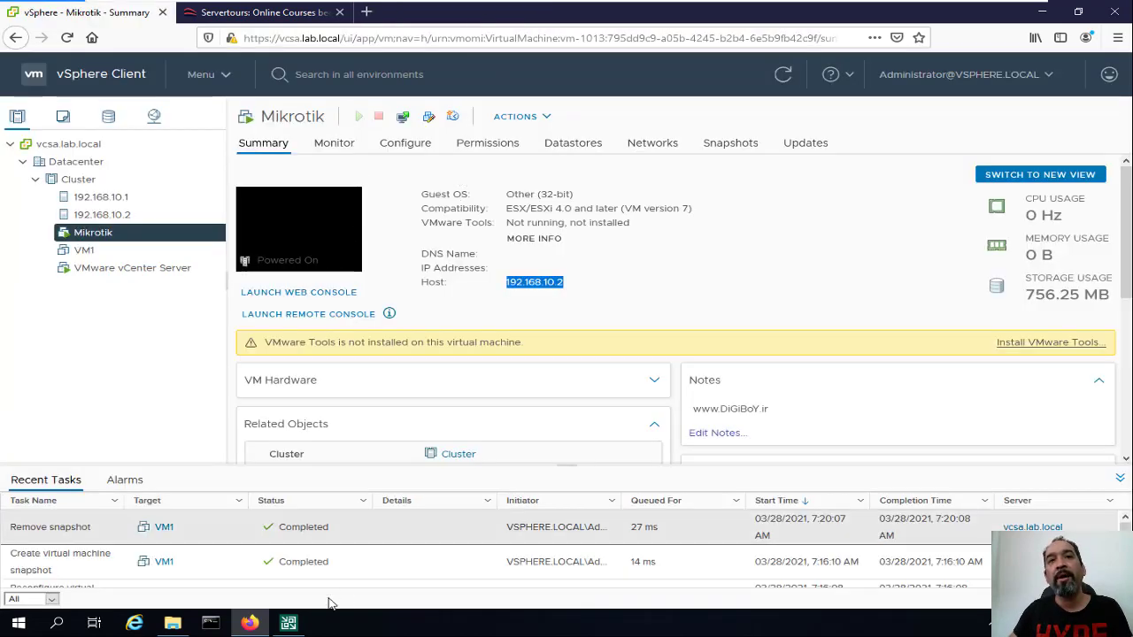
pyautogui.click(287, 623)
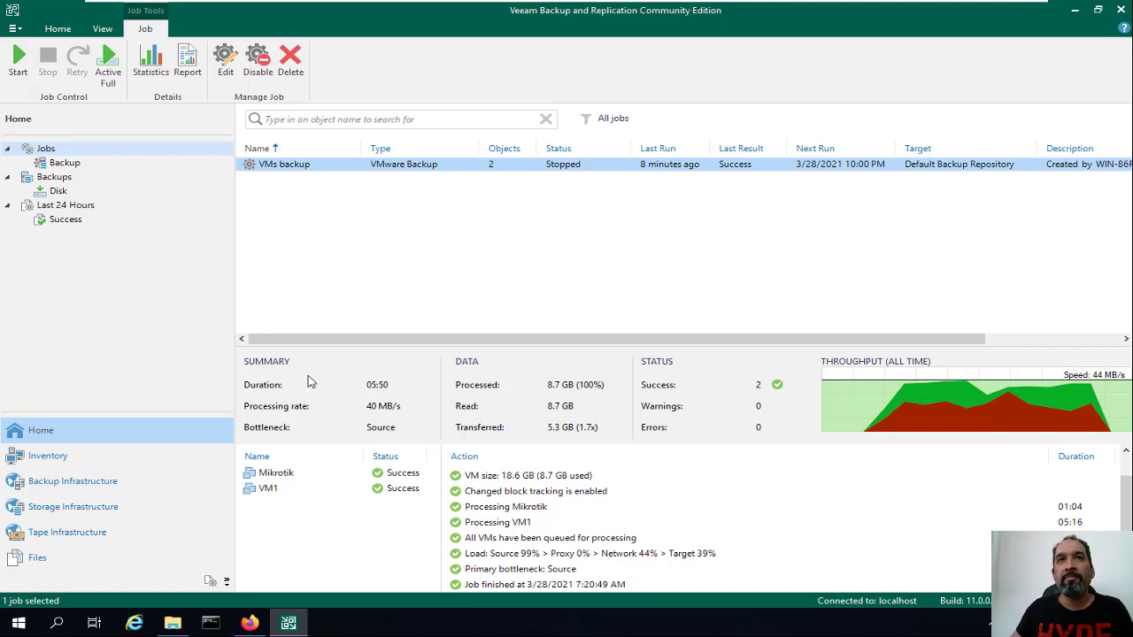
# - Switch to File Explorer, open the VMs backup folder inside E:\Backup, and maximize the window
pyautogui.click(170, 624)
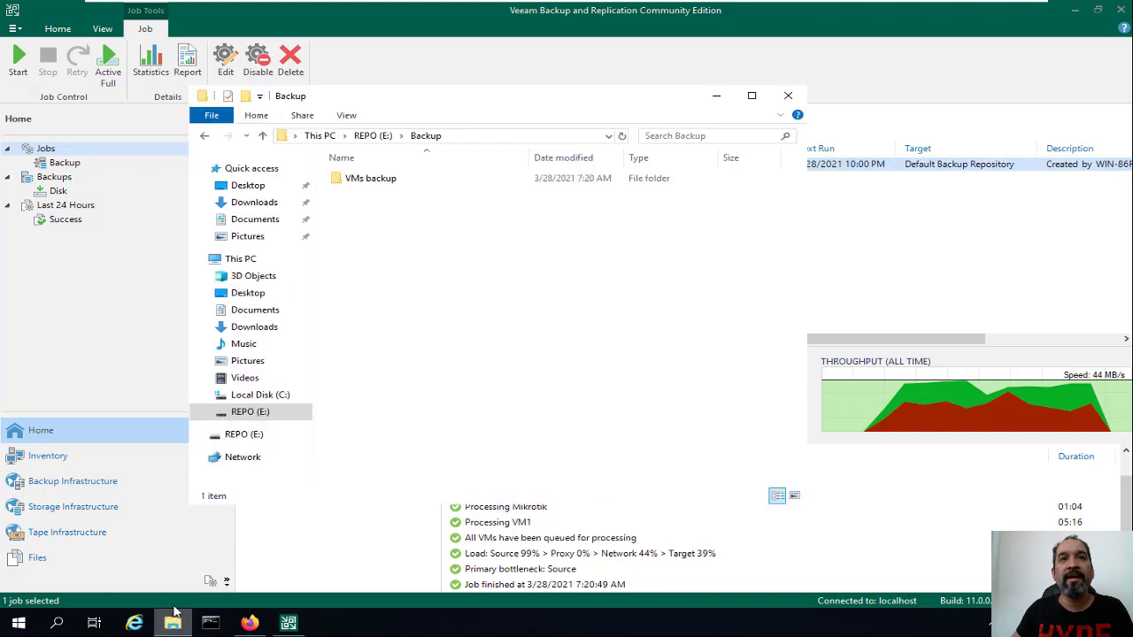
pyautogui.doubleClick(379, 181)
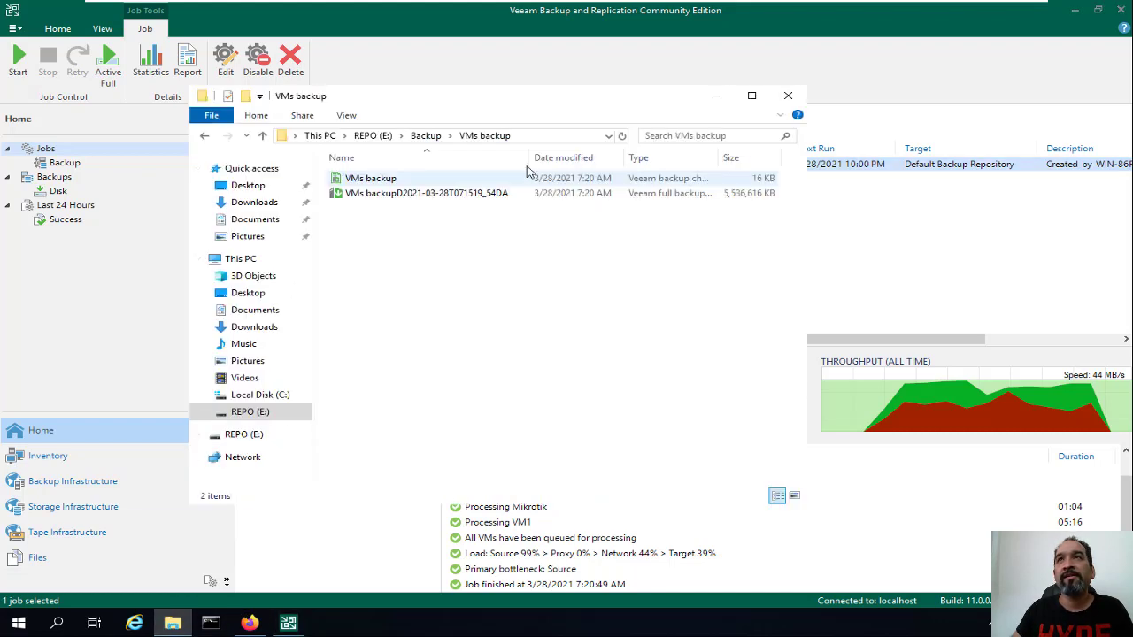
pyautogui.click(752, 96)
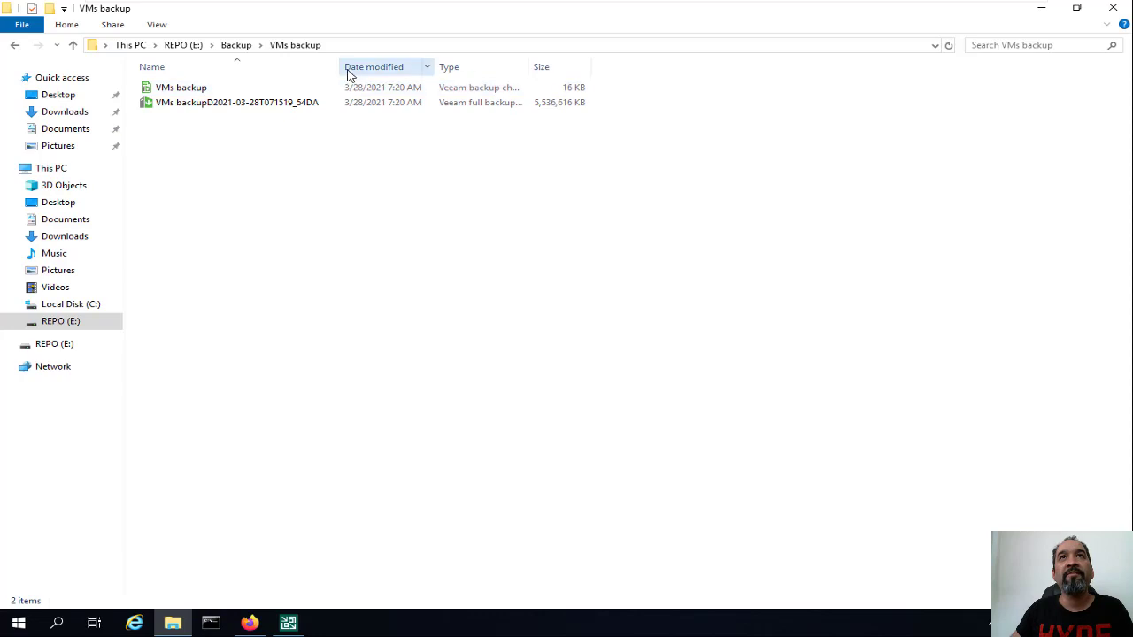
# - Examine the file type in the properties of the VMs backup chain metadata file, and close the properties
pyautogui.click(189, 88)
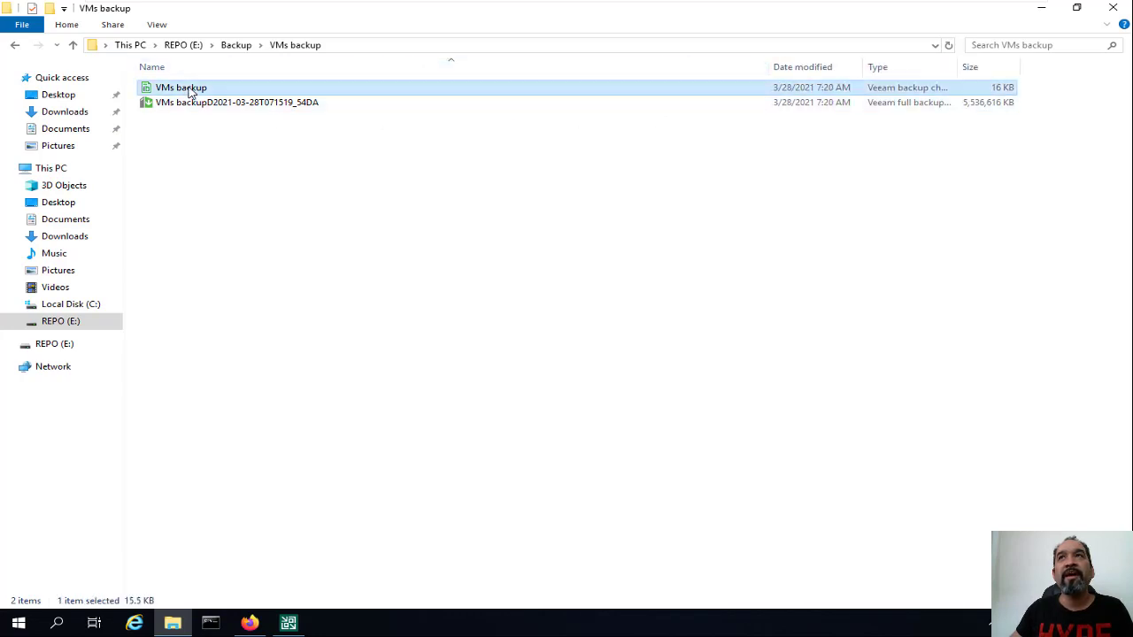
pyautogui.rightClick(189, 88)
pyautogui.click(256, 273)
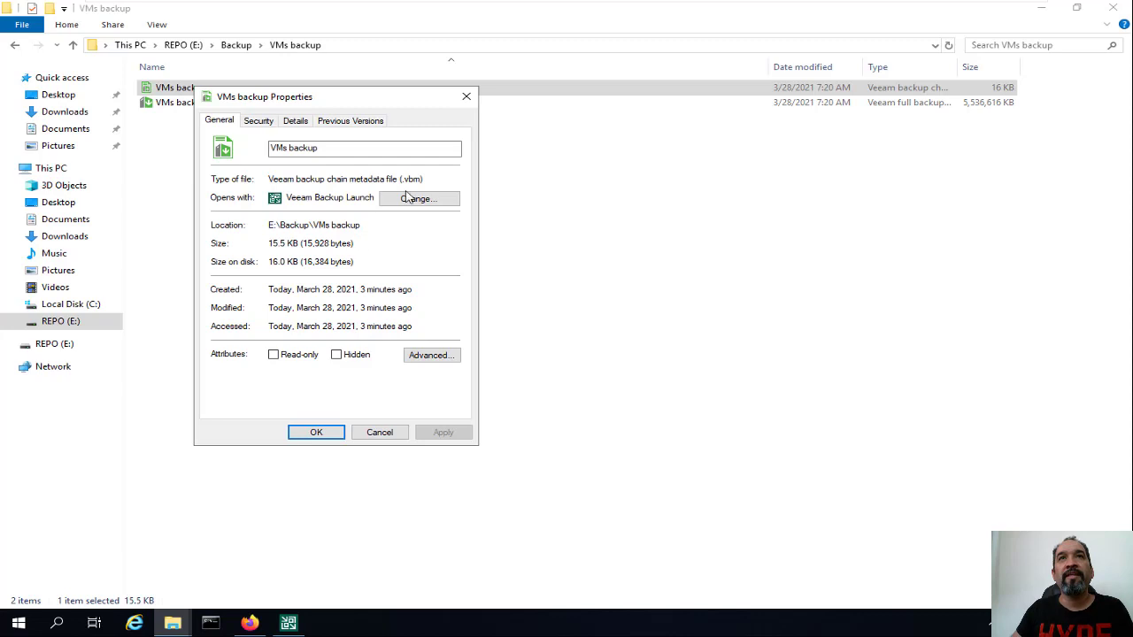
pyautogui.moveTo(405, 176); pyautogui.dragTo(428, 175)
pyautogui.moveTo(438, 98); pyautogui.dragTo(497, 95)
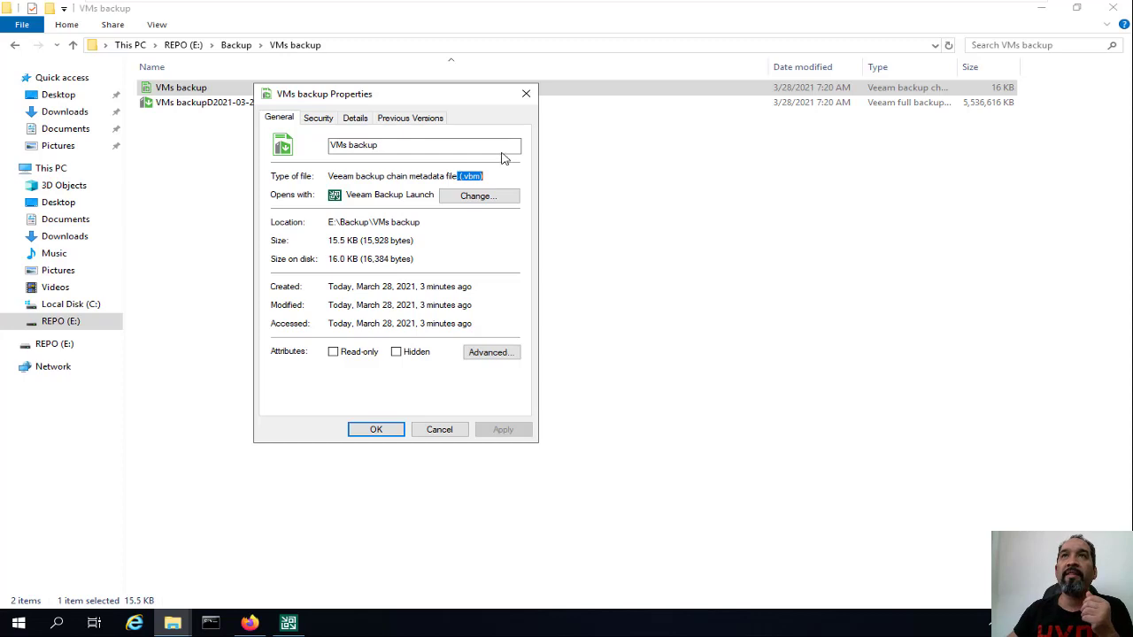
pyautogui.click(526, 92)
# - Examine the properties of the full backup file, glance at the VMs in the vSphere Client, and close the properties
pyautogui.click(294, 104)
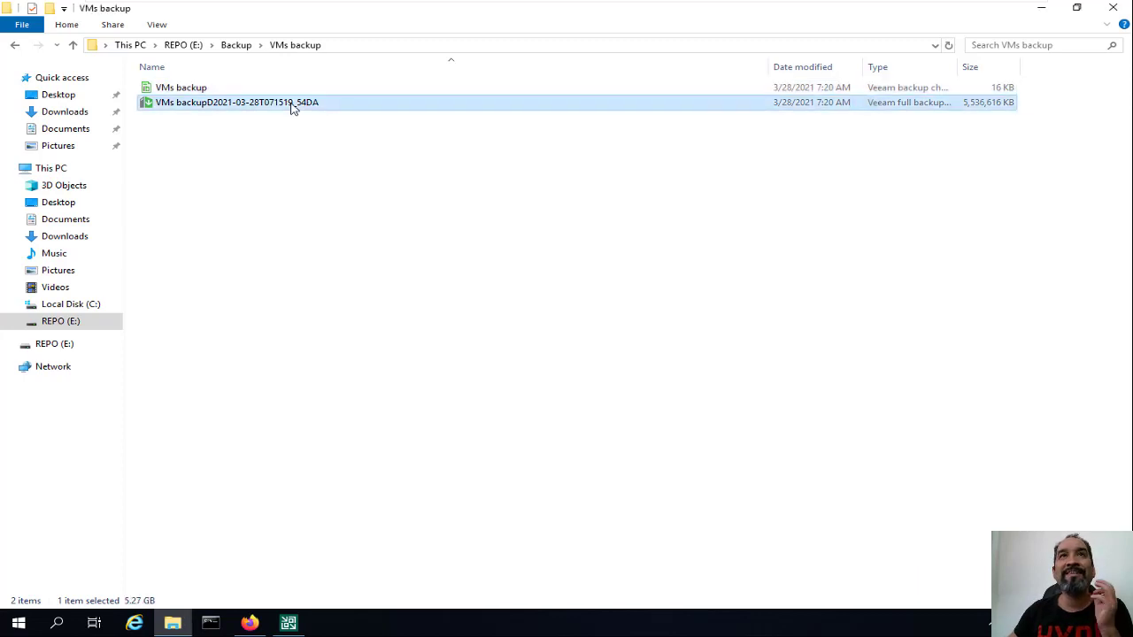
pyautogui.rightClick(294, 104)
pyautogui.click(364, 291)
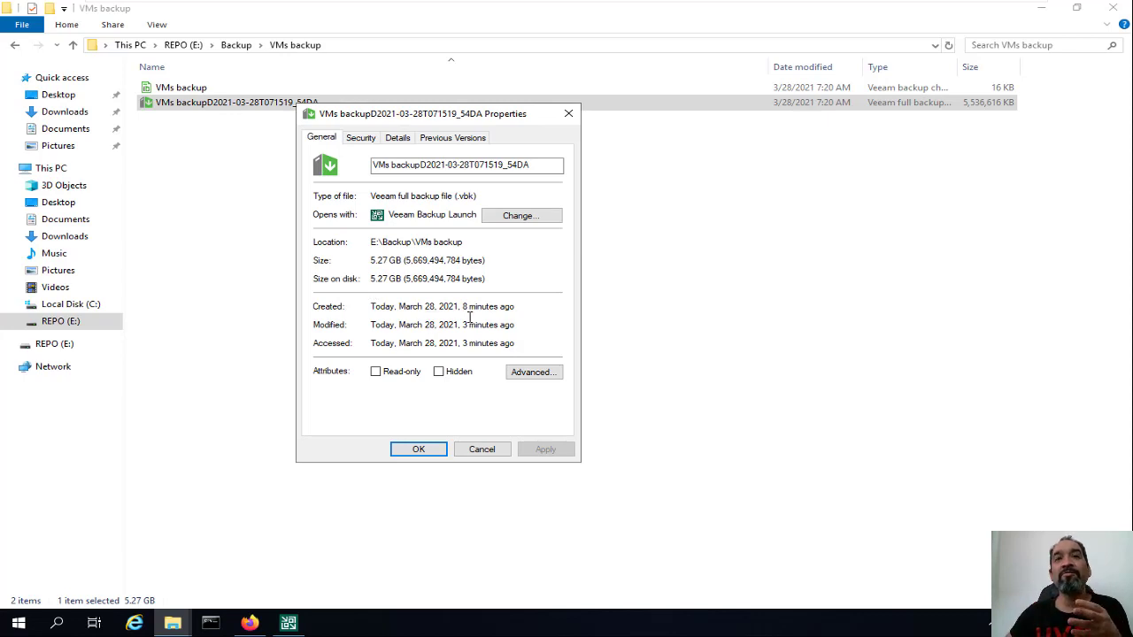
pyautogui.click(249, 623)
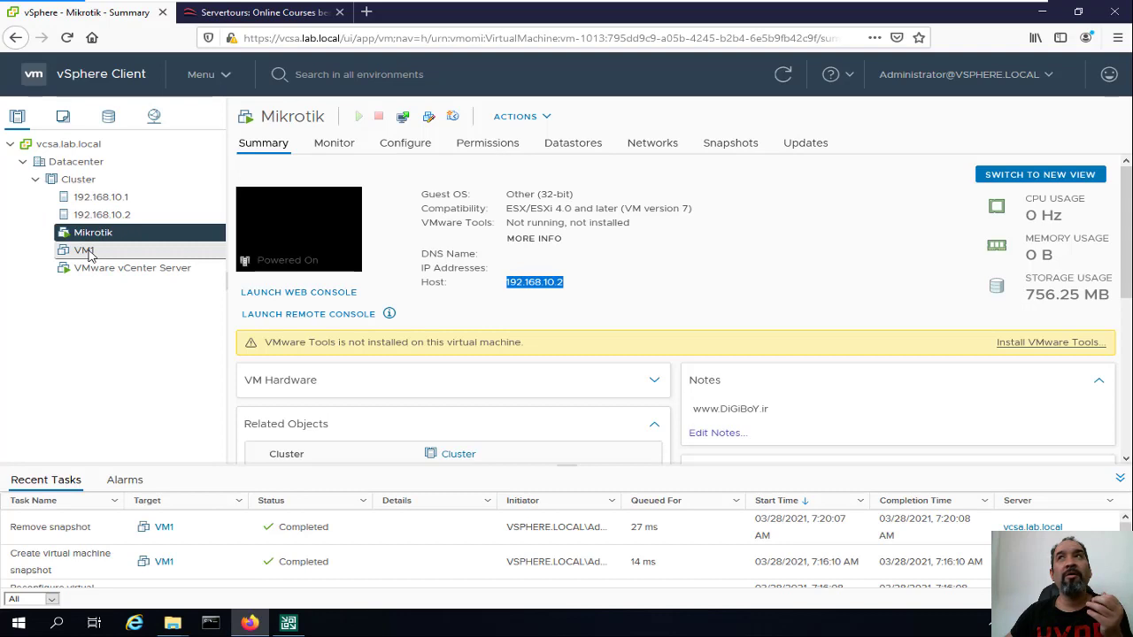
pyautogui.click(1042, 12)
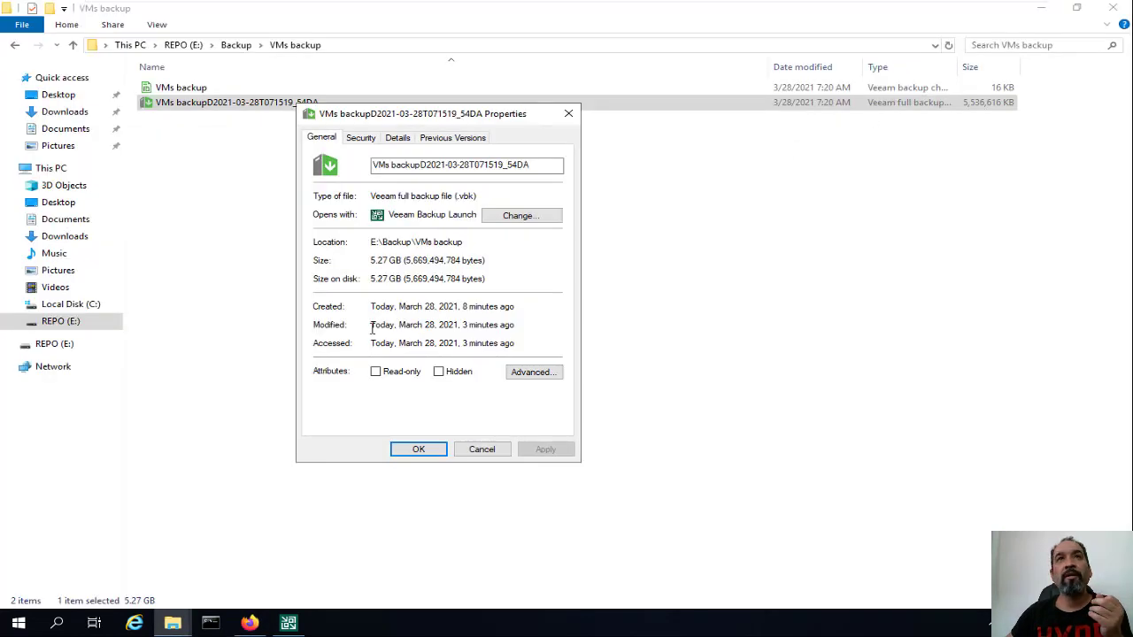
pyautogui.click(492, 453)
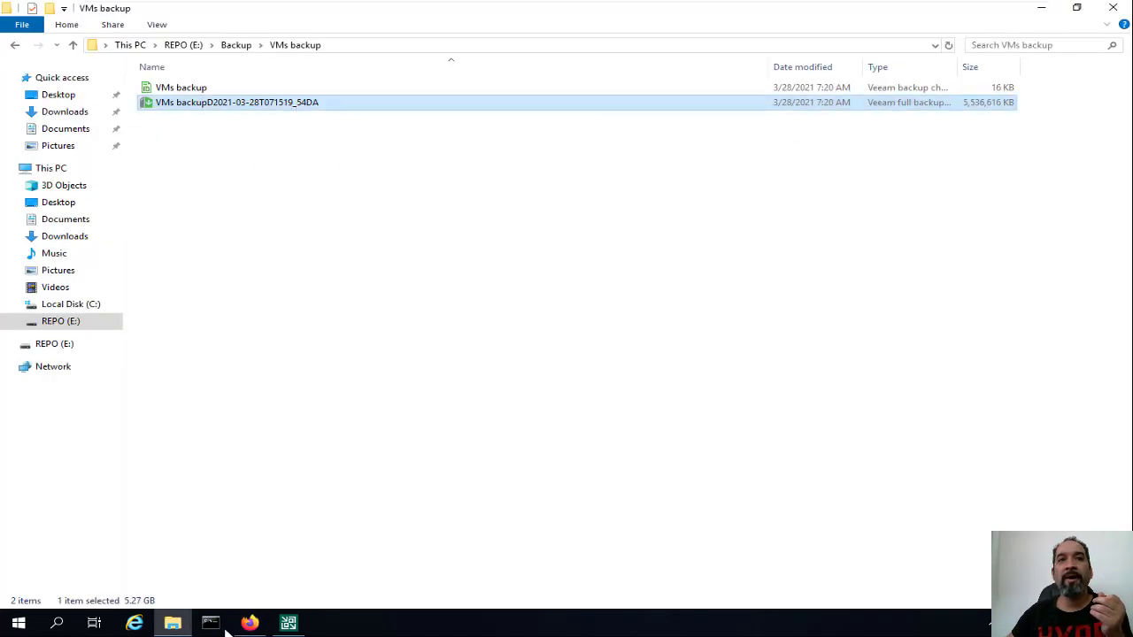
# - Switch to Firefox and open the Veeam Backup and Replication Zero to Hero course under Veeam Availability on servertours.com
pyautogui.click(249, 623)
pyautogui.click(300, 19)
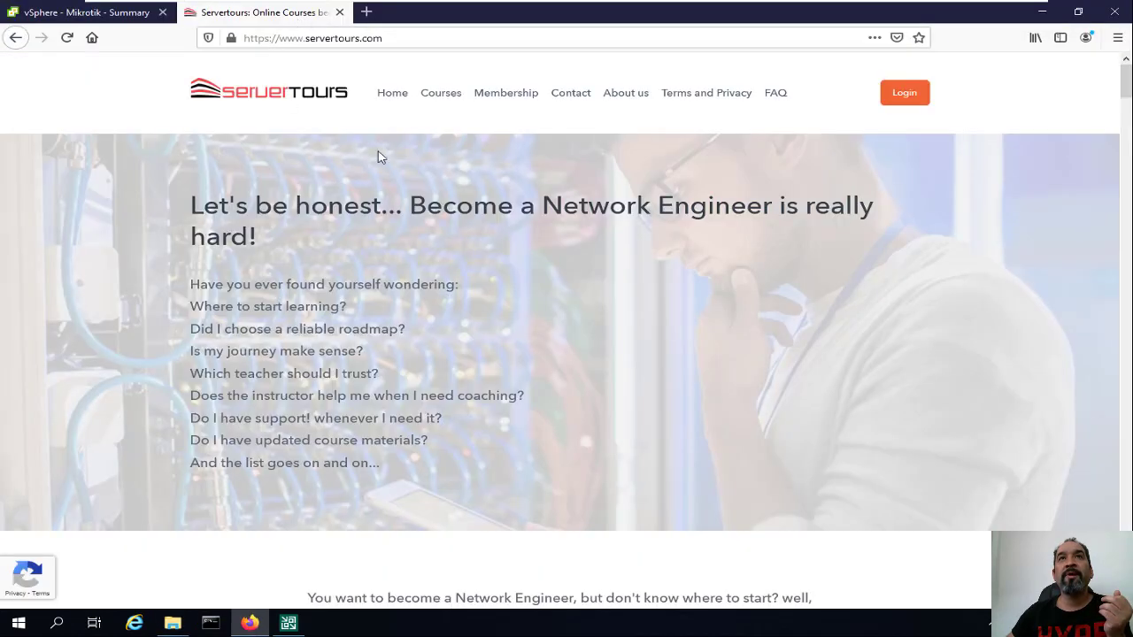
pyautogui.click(442, 94)
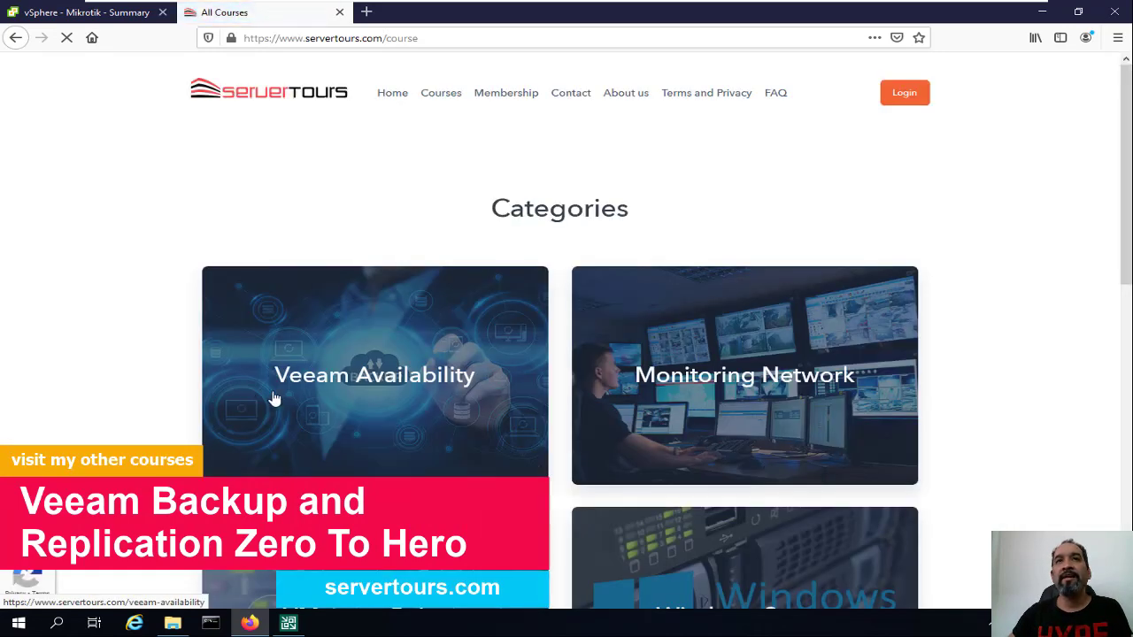
pyautogui.click(431, 392)
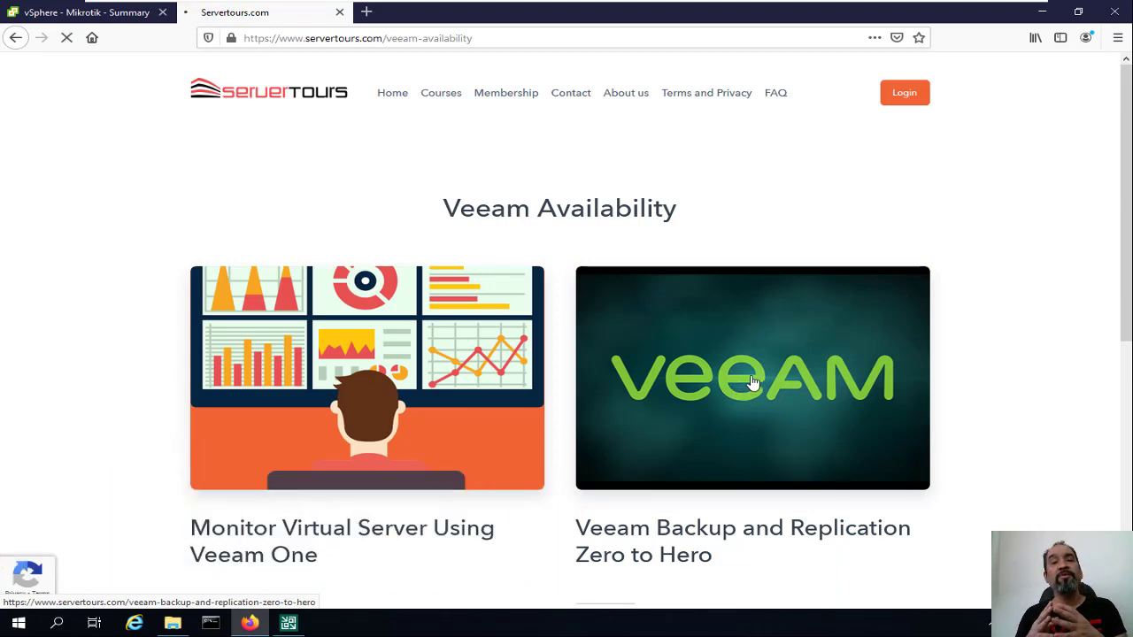
pyautogui.click(751, 382)
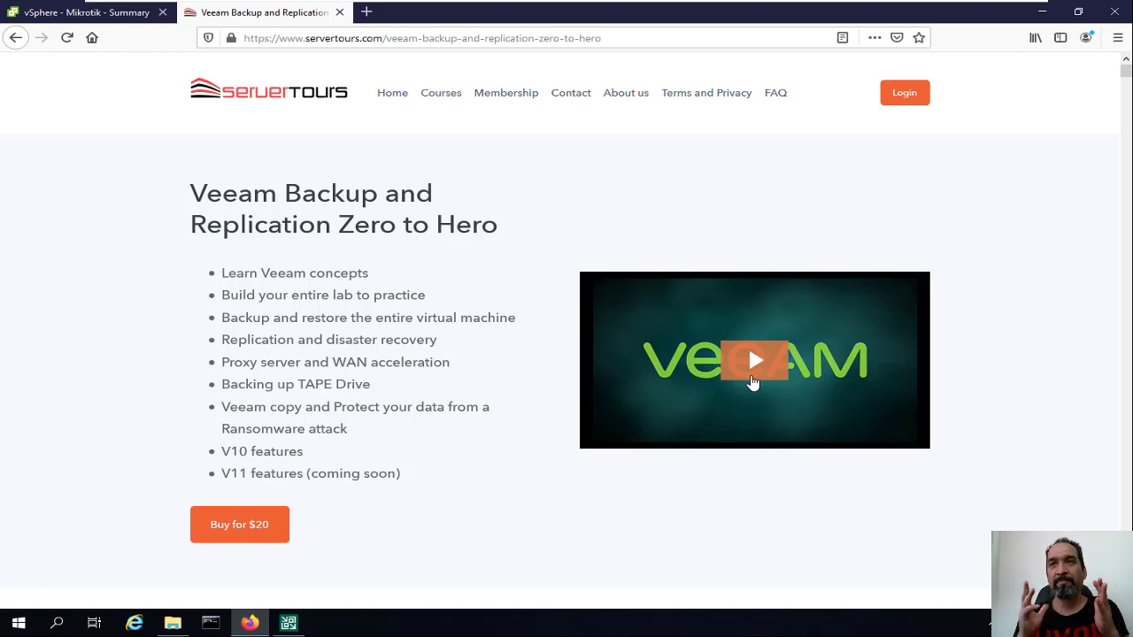
# - Review the course's lesson list, close the page, and return to Veeam Backup & Replication
pyautogui.scroll(-5, 331, 293)
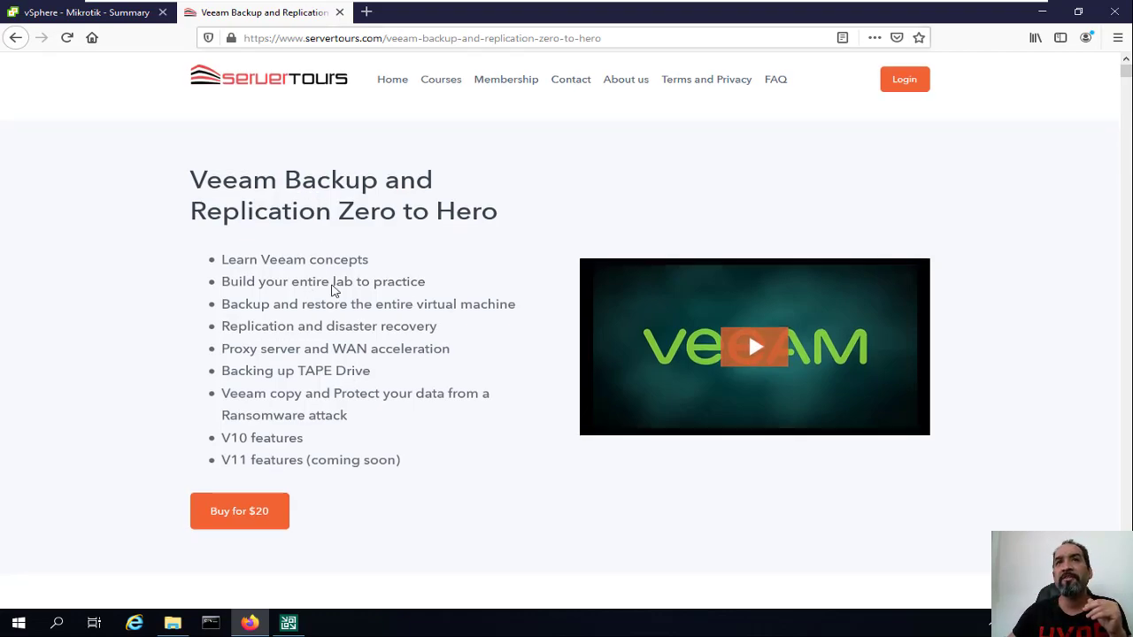
pyautogui.scroll(-20, 350, 268)
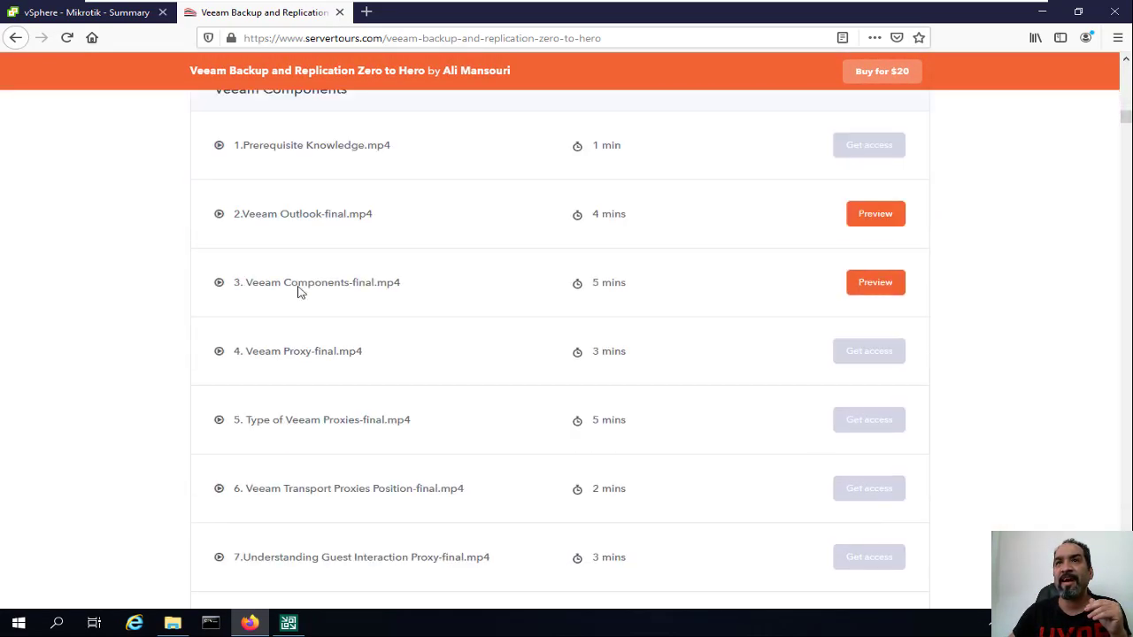
pyautogui.scroll(-20, 314, 278)
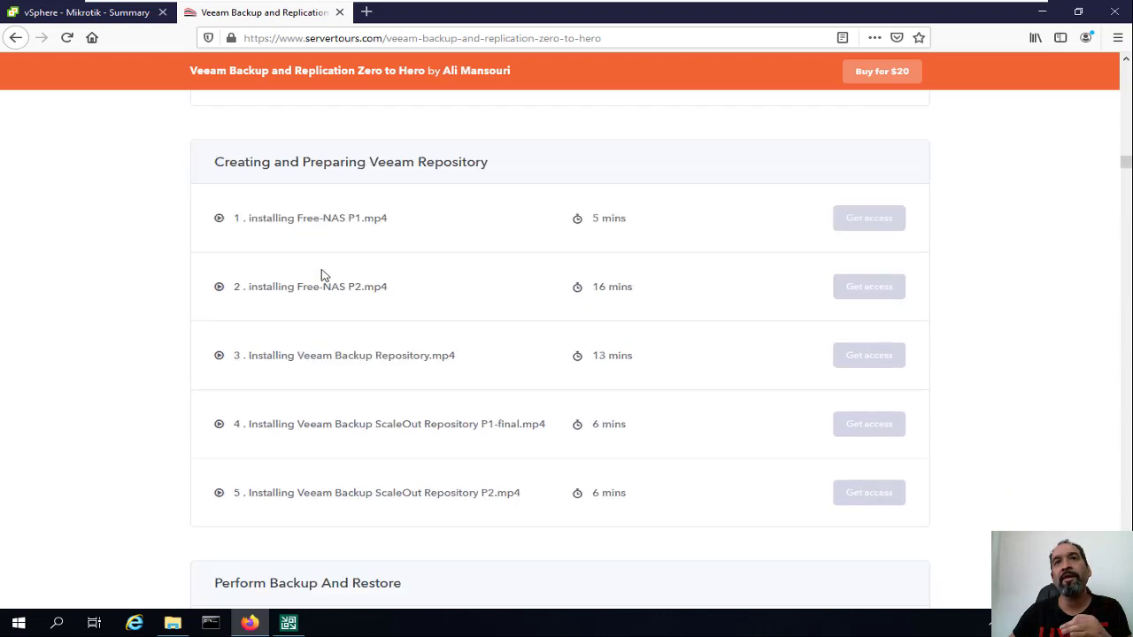
pyautogui.scroll(-4, 377, 112)
pyautogui.click(339, 12)
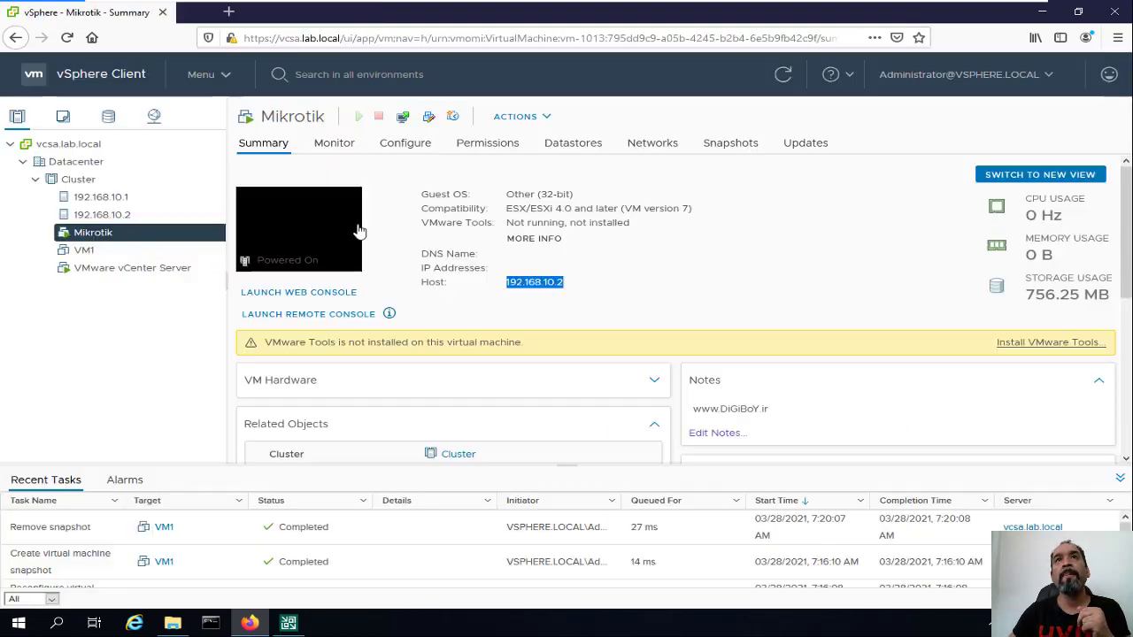
pyautogui.click(1041, 11)
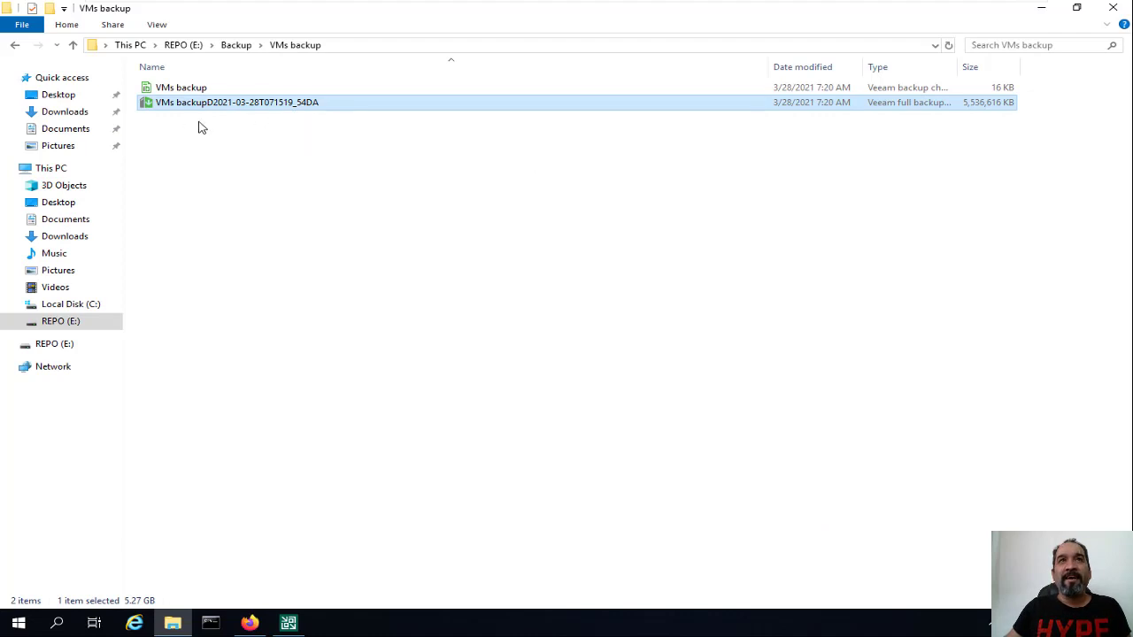
pyautogui.click(1041, 8)
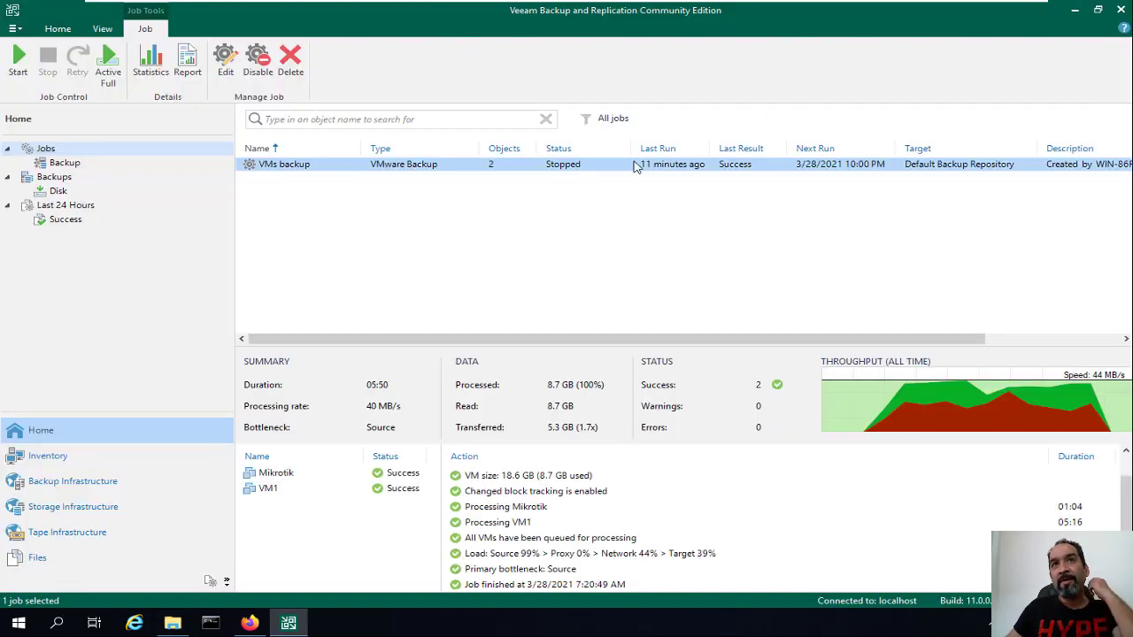
# - Switch to the vSphere Client in Firefox and power off the Mikrotik virtual machine
pyautogui.click(251, 624)
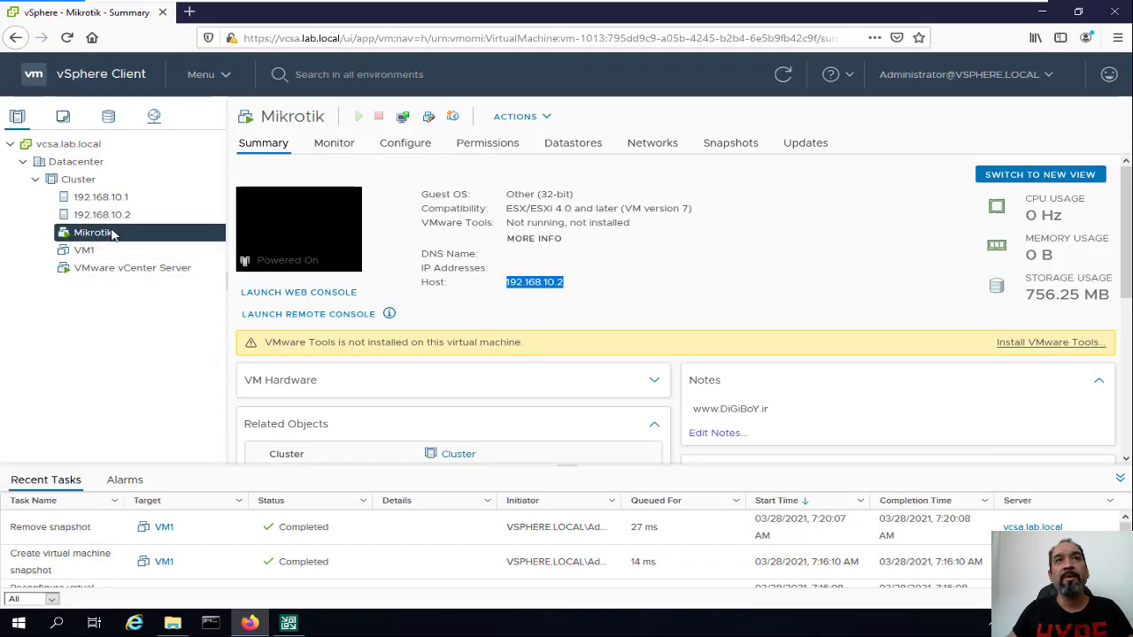
pyautogui.rightClick(112, 232)
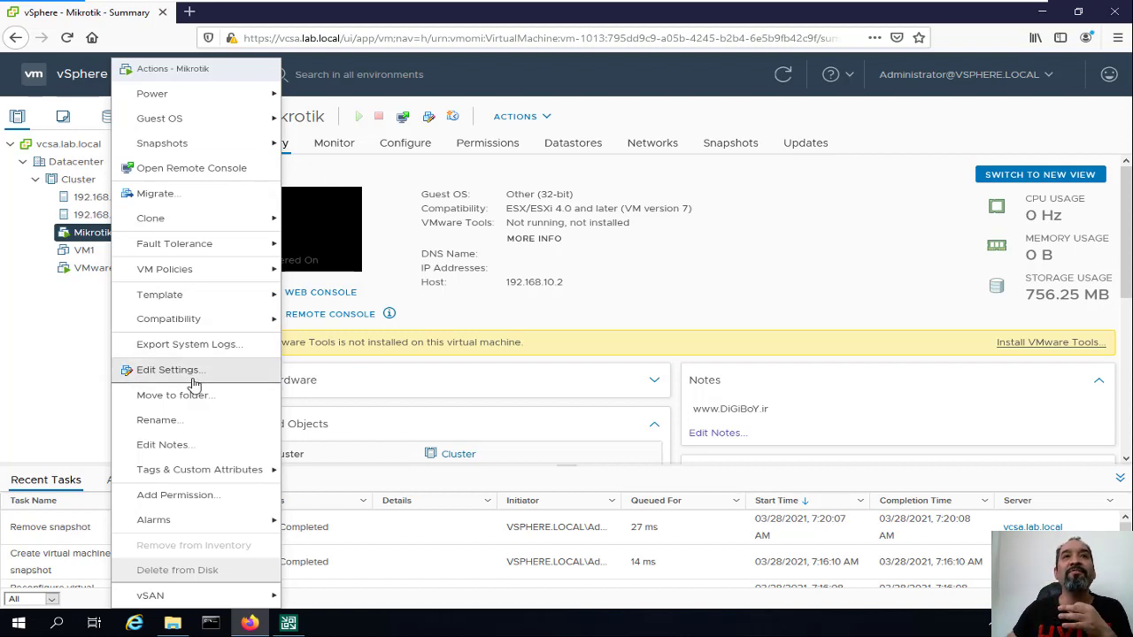
pyautogui.moveTo(220, 96)
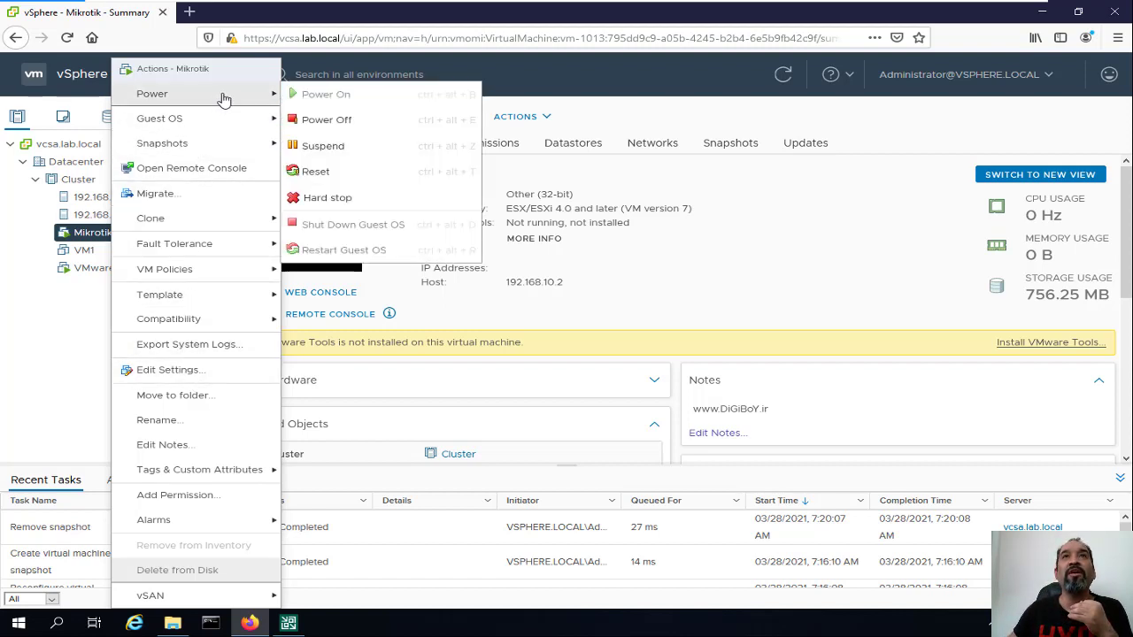
pyautogui.click(322, 122)
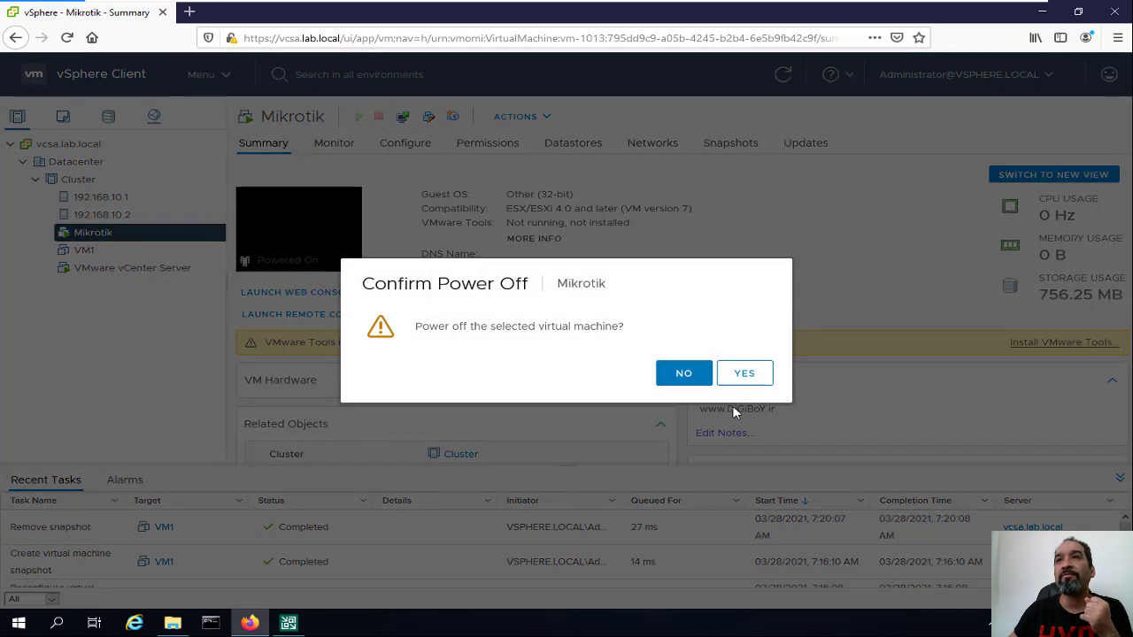
pyautogui.click(743, 373)
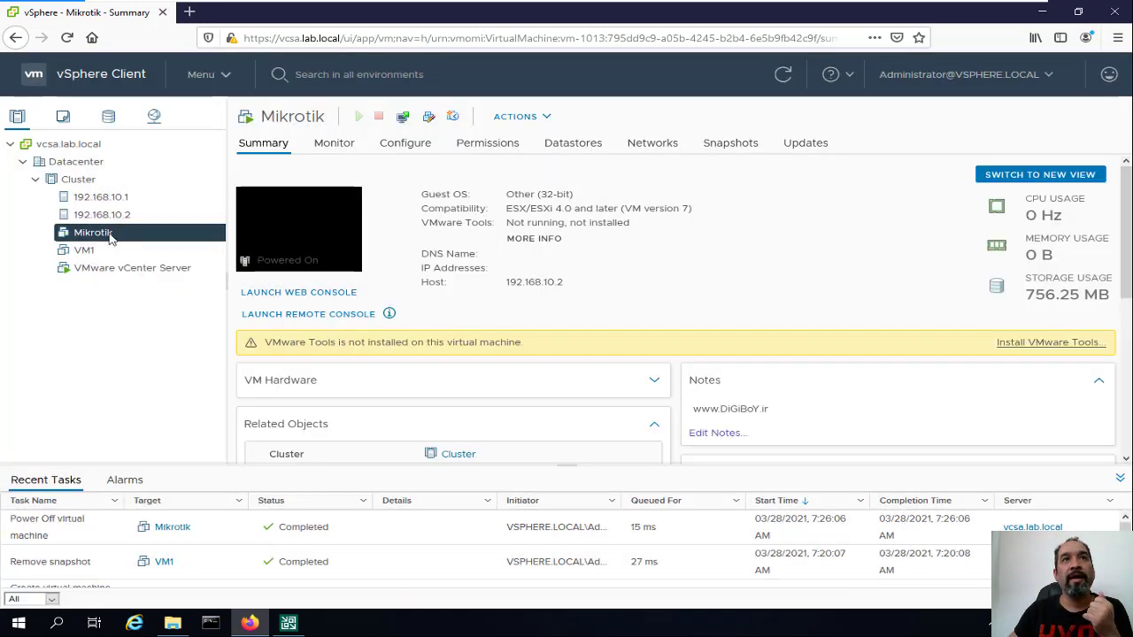
# - Delete the Mikrotik virtual machine and its disks from the vSphere inventory
pyautogui.rightClick(115, 236)
pyautogui.click(174, 570)
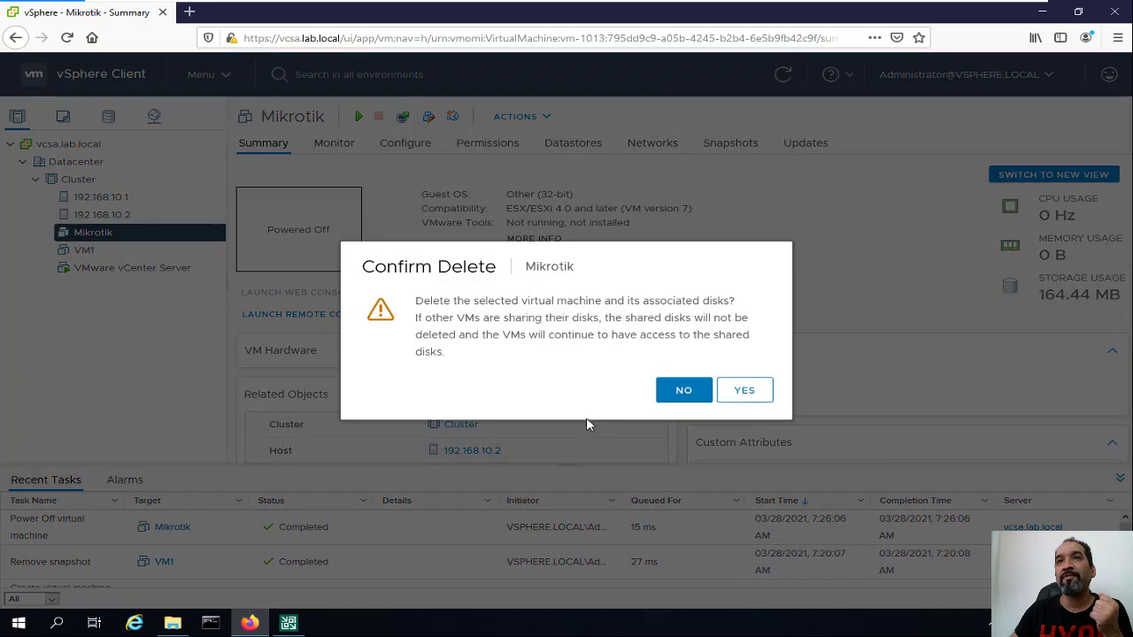
pyautogui.click(741, 390)
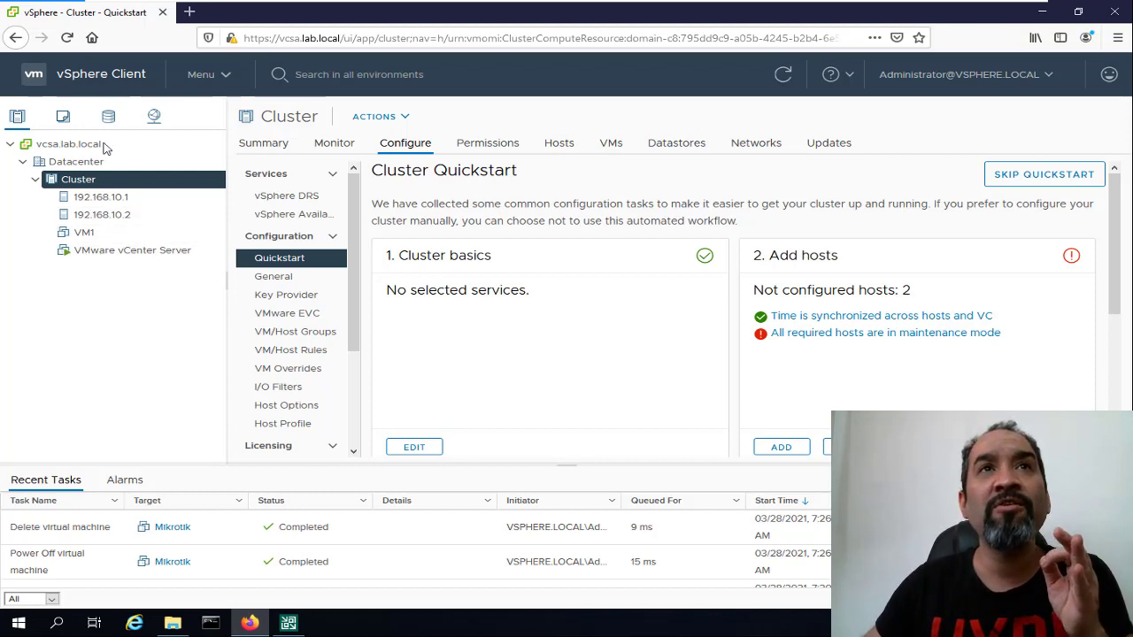
# - Check the full backup file in File Explorer's VMs backup folder without renaming it, and switch back to Veeam Backup & Replication
pyautogui.click(173, 623)
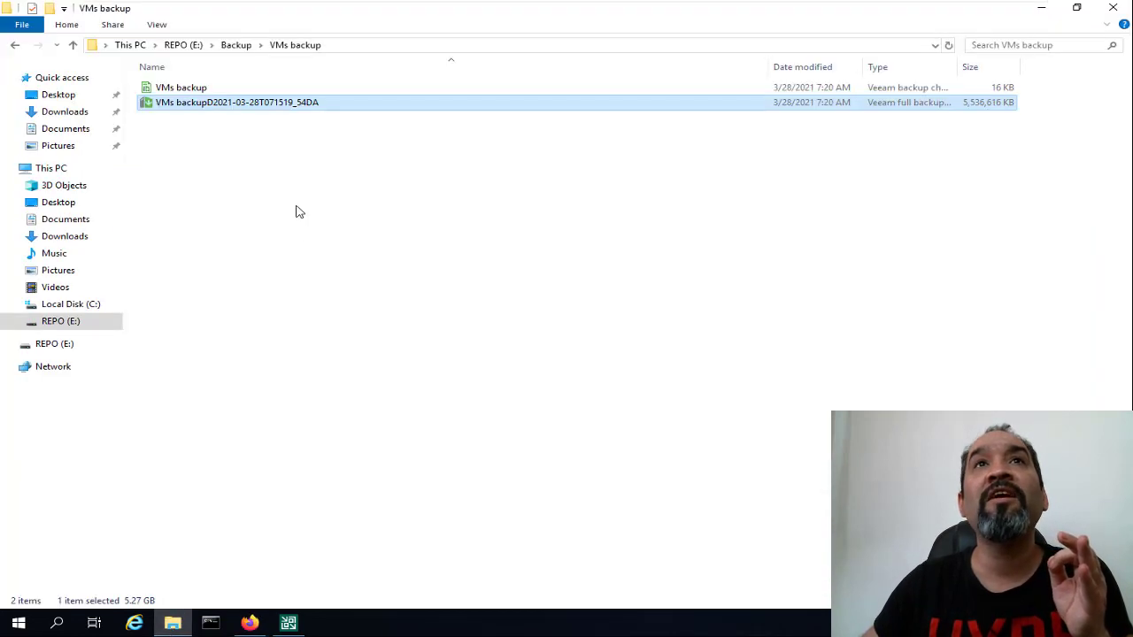
pyautogui.click(189, 105)
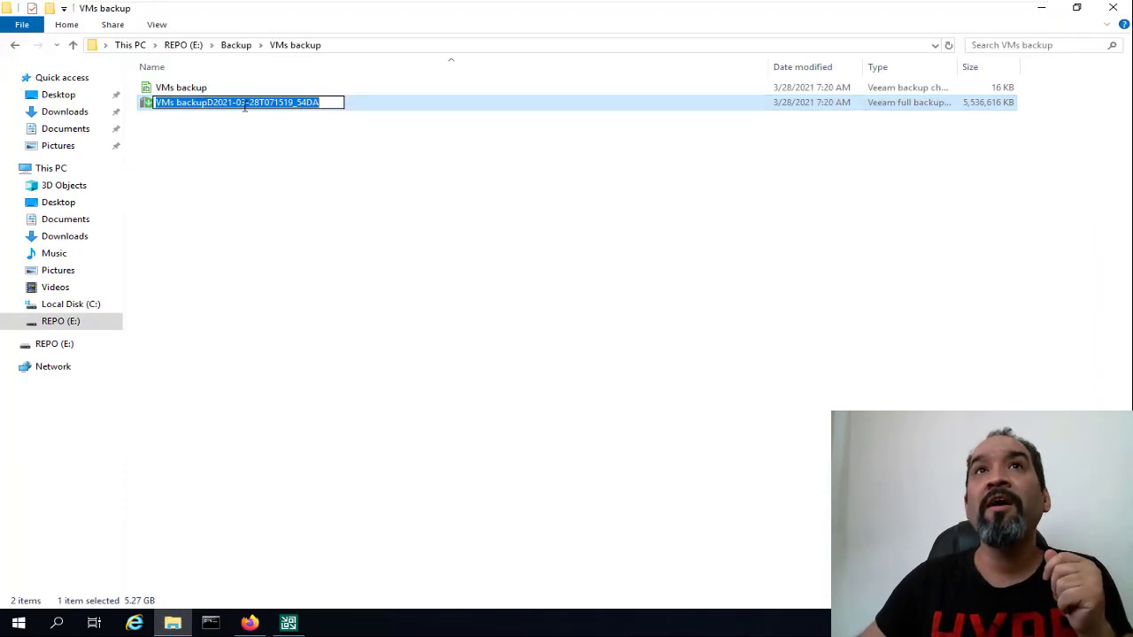
pyautogui.click(395, 105)
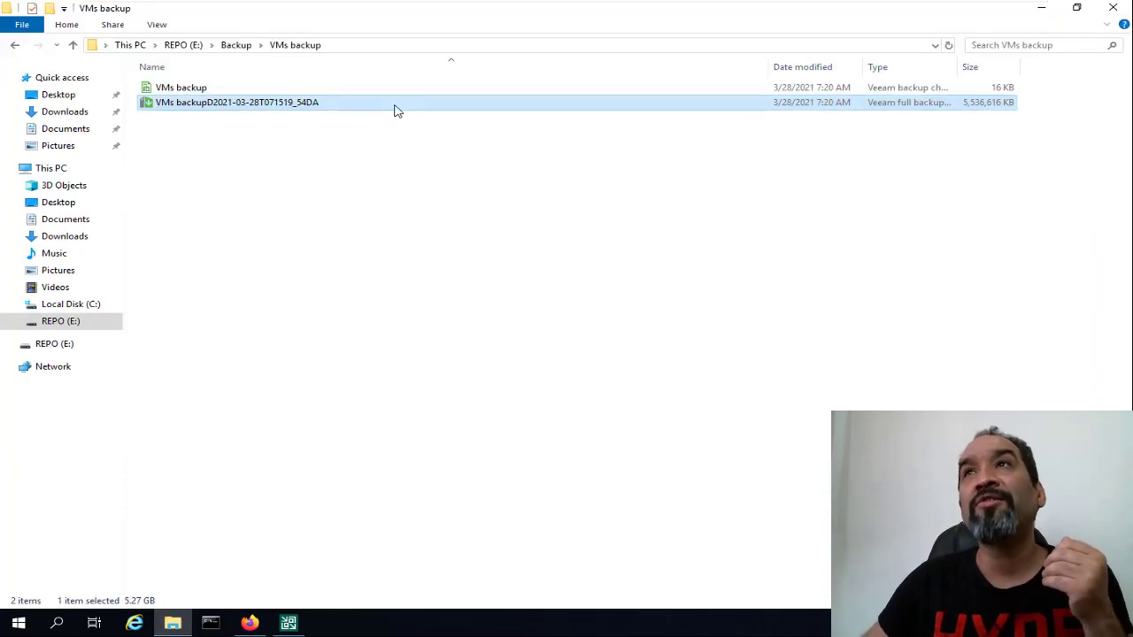
pyautogui.click(1040, 9)
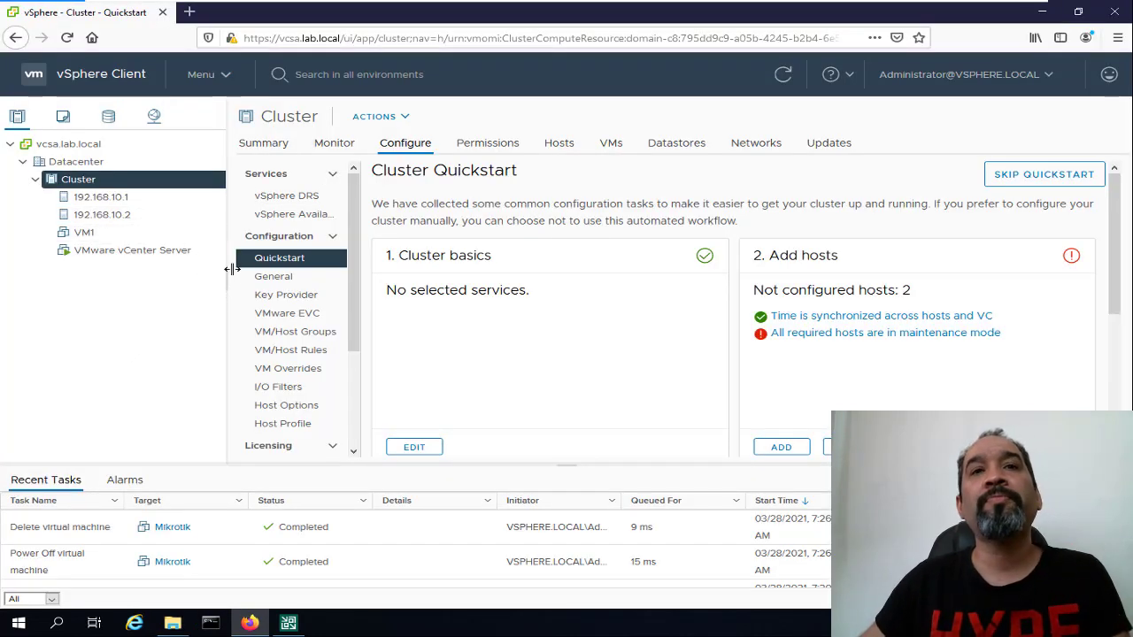
pyautogui.hotkey('alt', 'Tab')
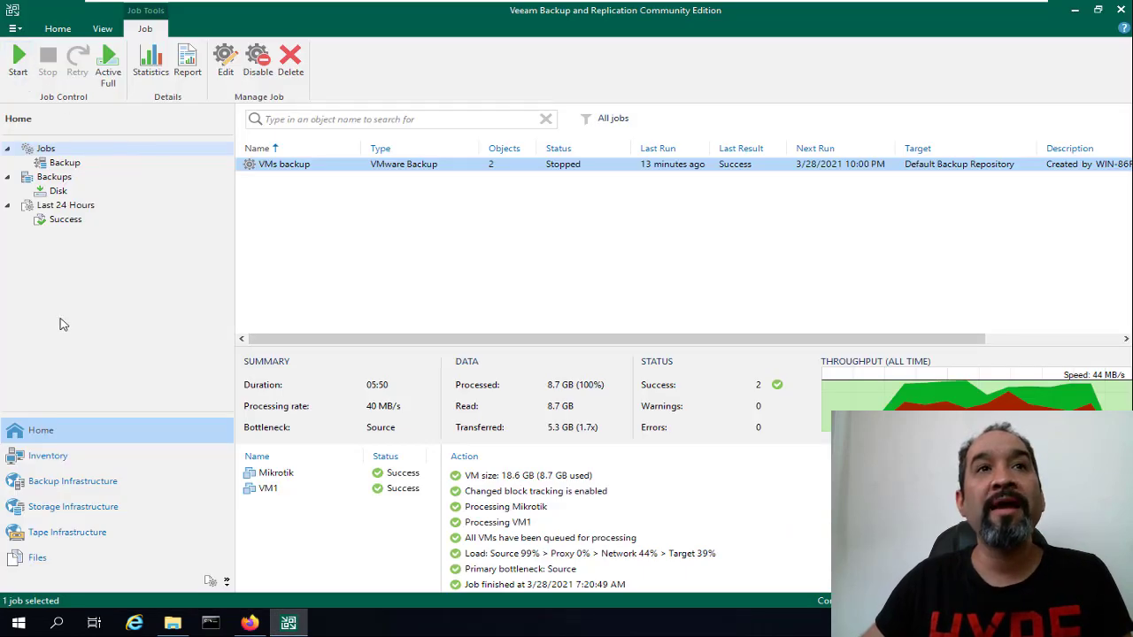
# - Start a restore from backup and choose Entire VM restore to the original or a new vSphere location
pyautogui.click(60, 32)
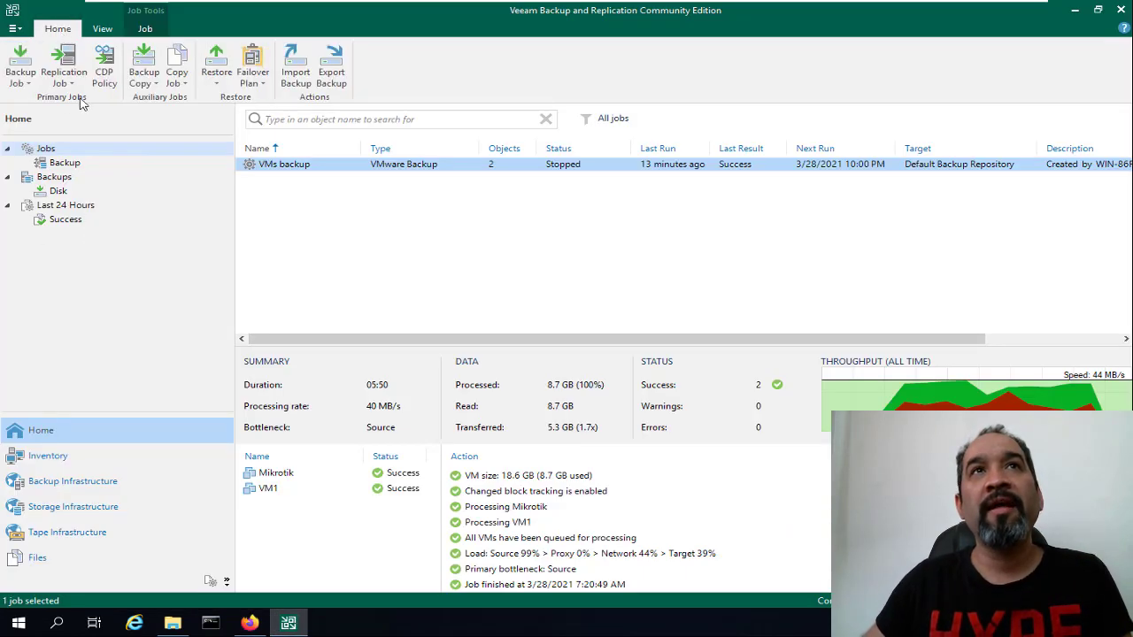
pyautogui.click(218, 92)
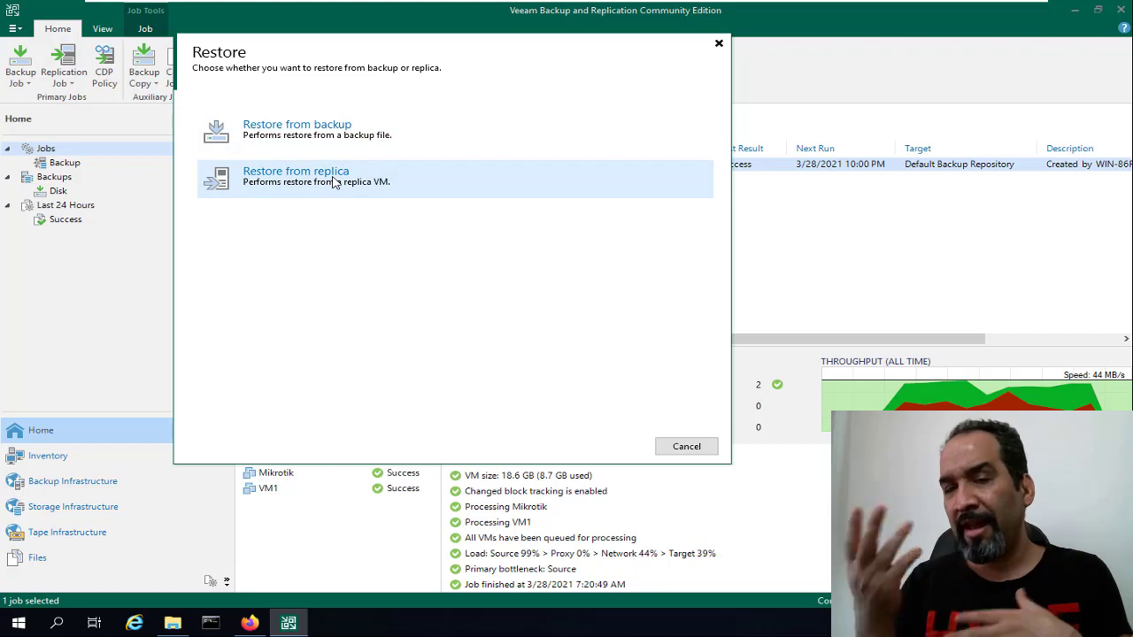
pyautogui.click(324, 133)
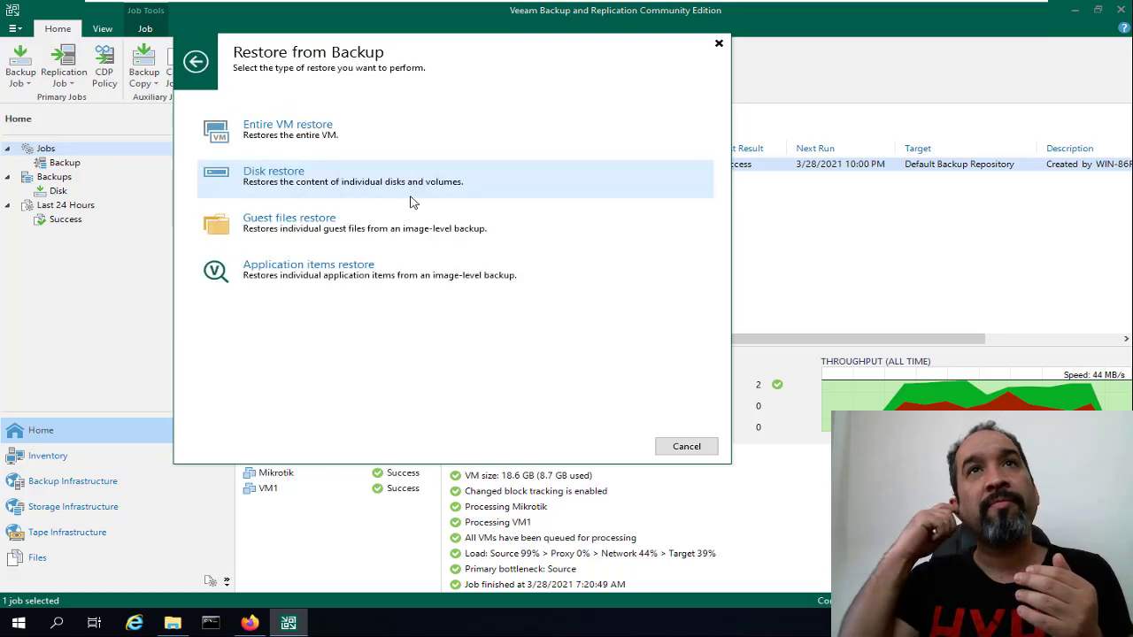
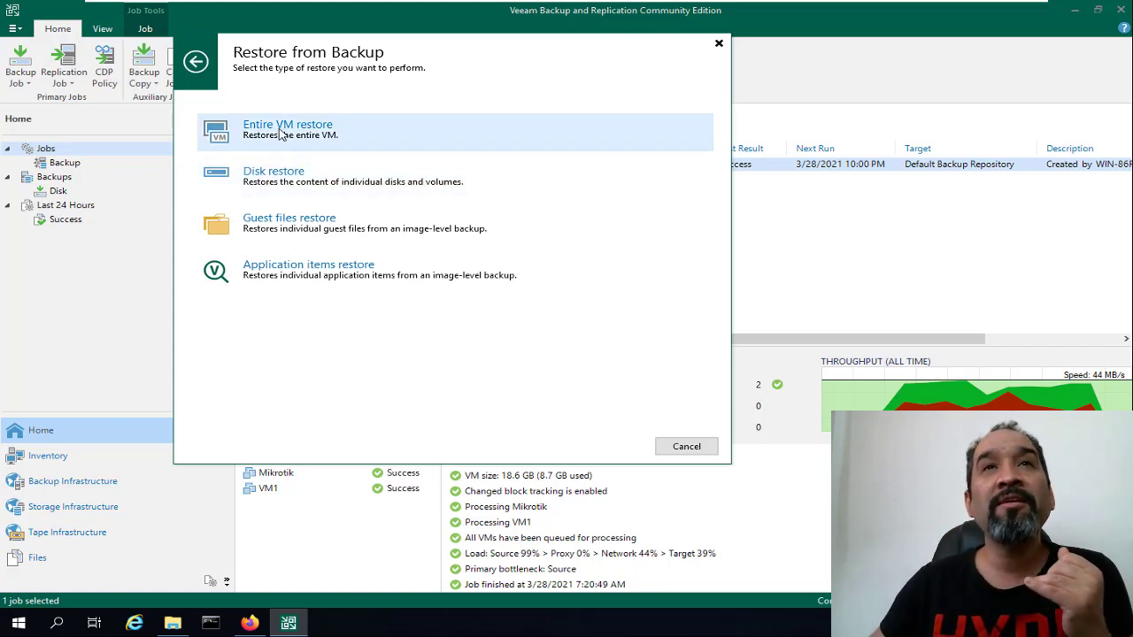
pyautogui.click(280, 132)
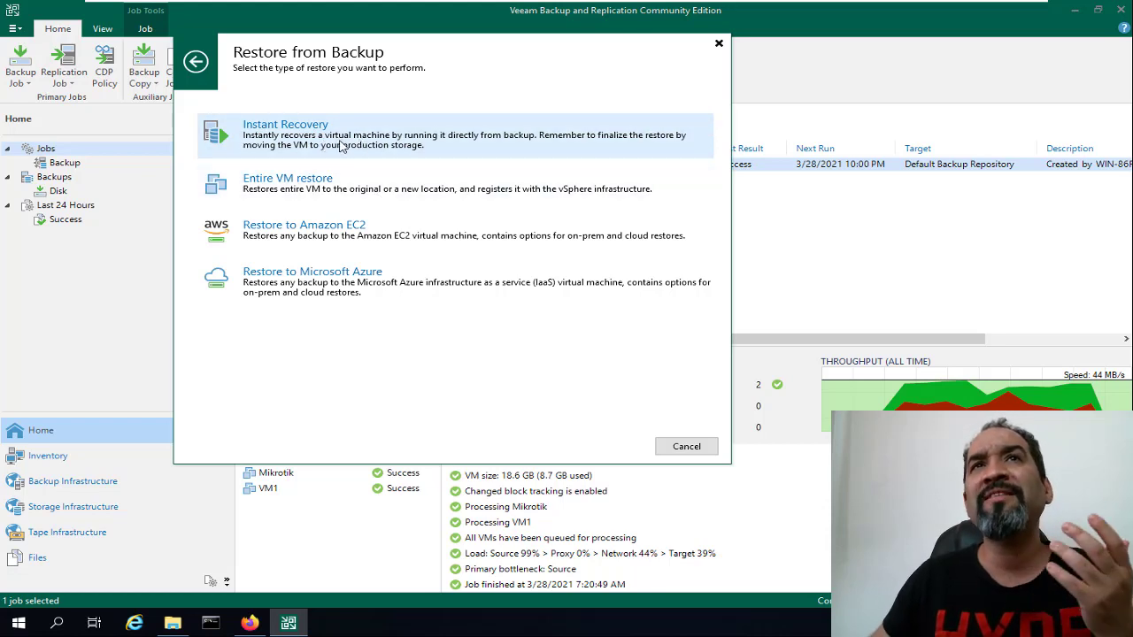
pyautogui.click(235, 182)
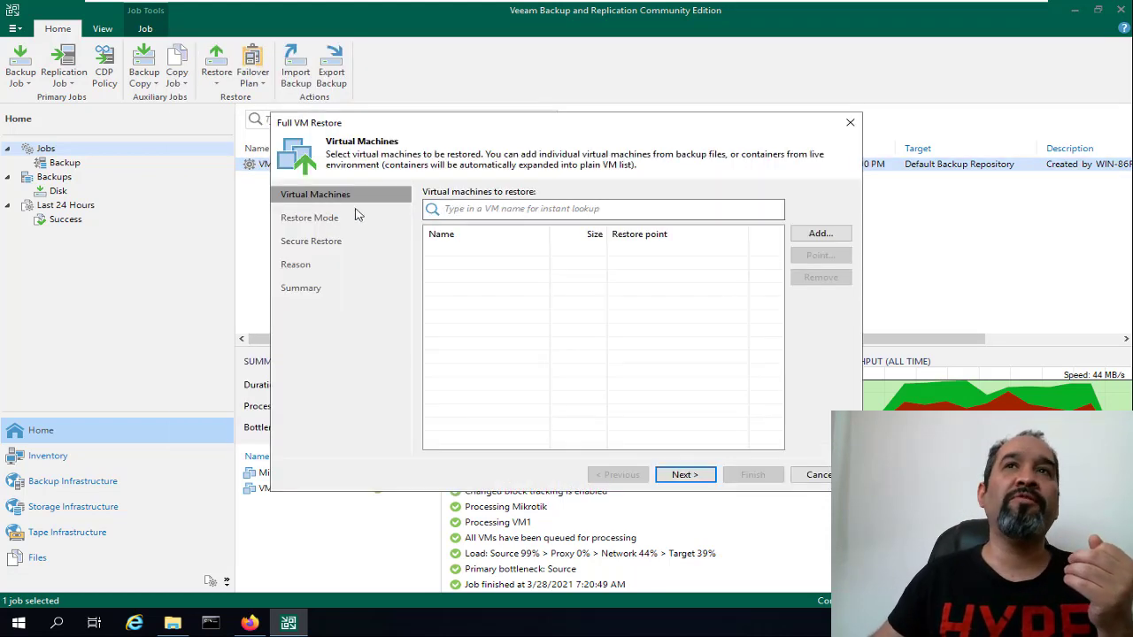
# - Look up "mikro" among the virtual machines to restore, pick Mikrotik, and try to add it to the restore list
pyautogui.click(677, 208)
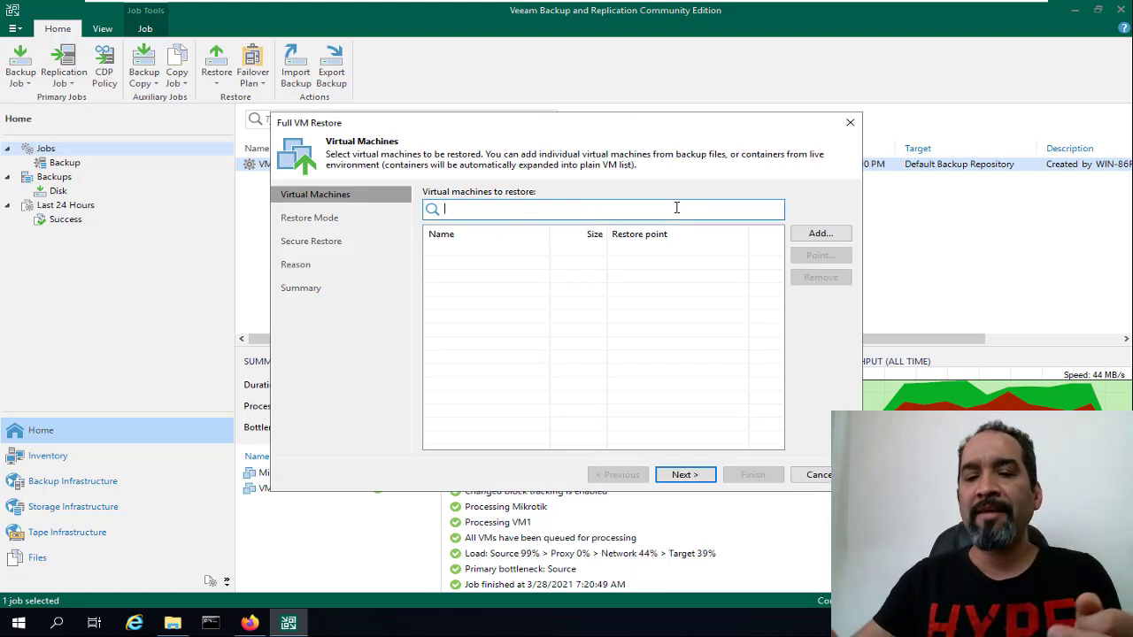
pyautogui.write('mikro')
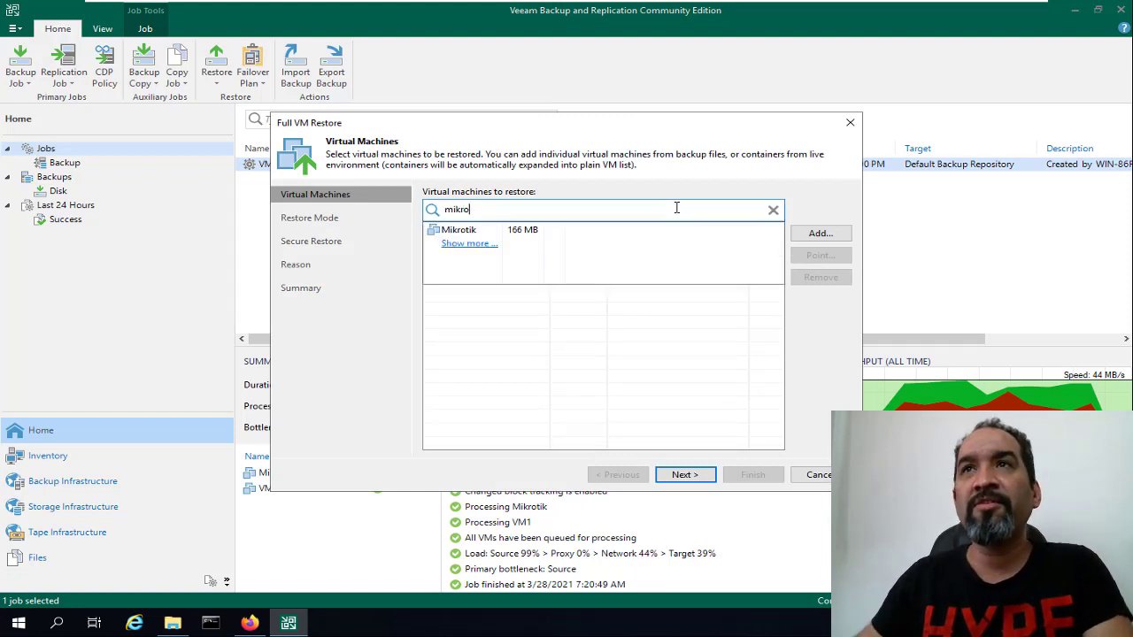
pyautogui.click(462, 231)
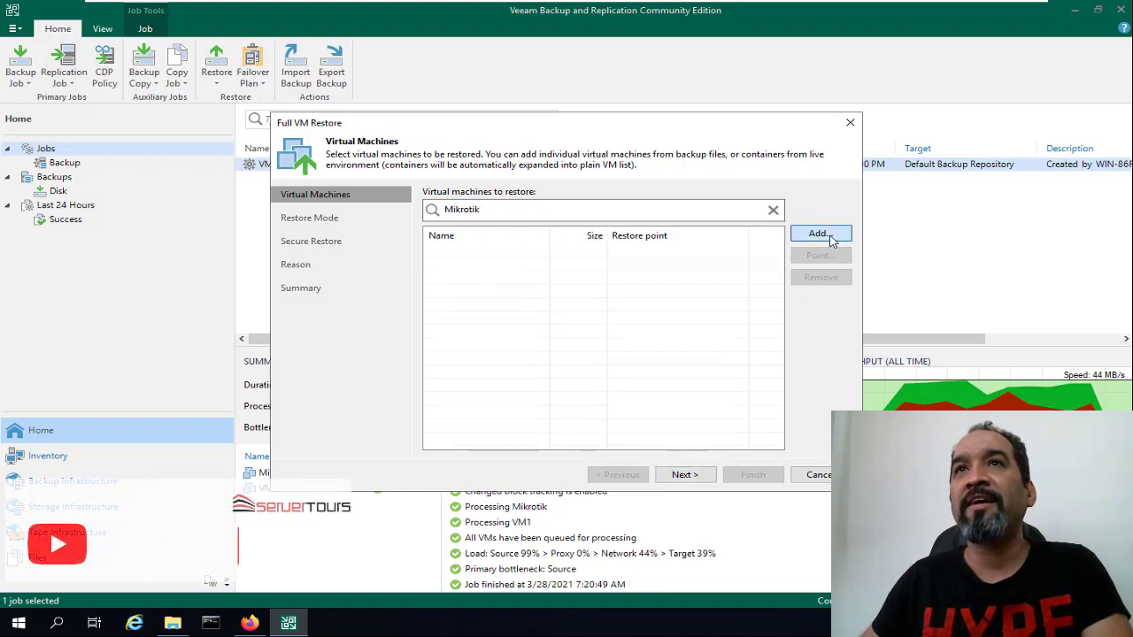
pyautogui.click(830, 235)
pyautogui.click(681, 272)
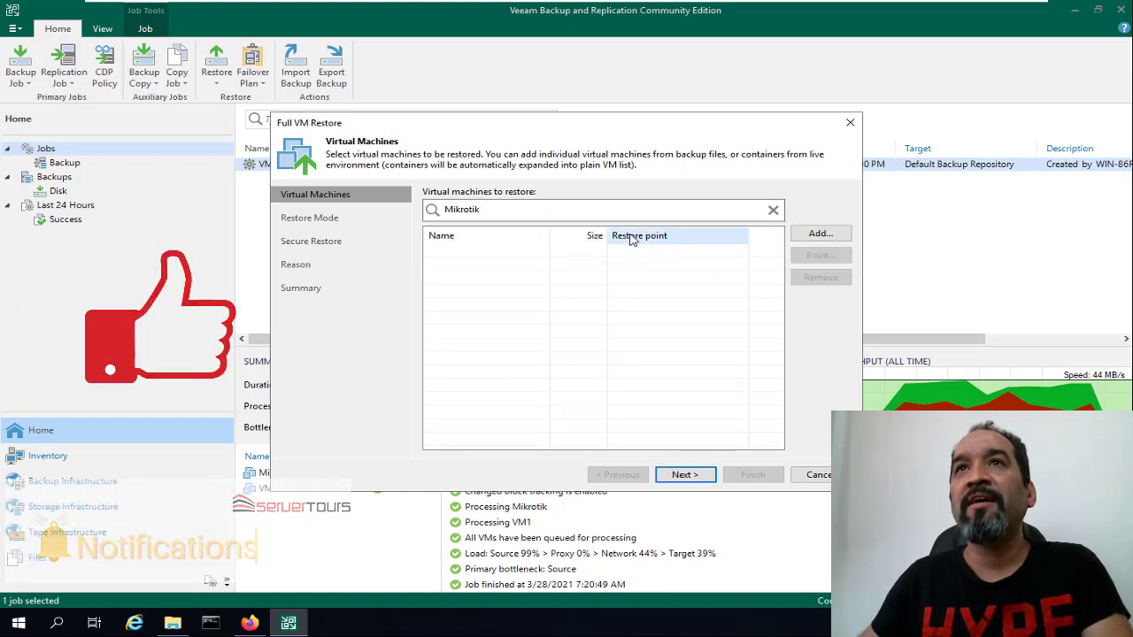
pyautogui.click(510, 210)
pyautogui.press('BackSpace')
pyautogui.press('BackSpace')
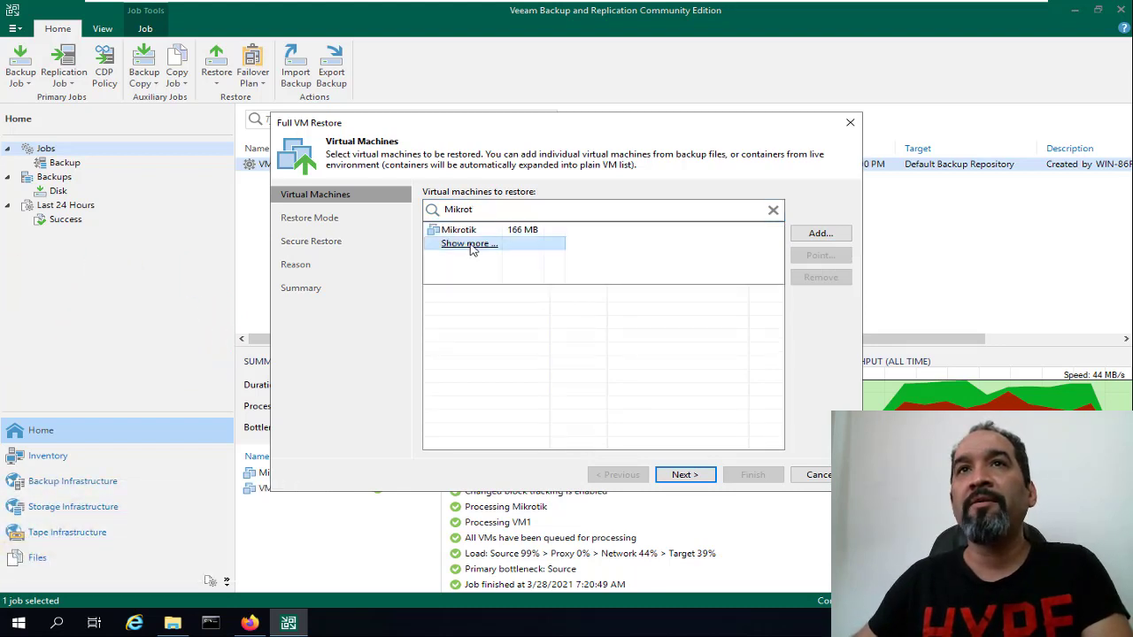
pyautogui.click(470, 247)
pyautogui.click(374, 176)
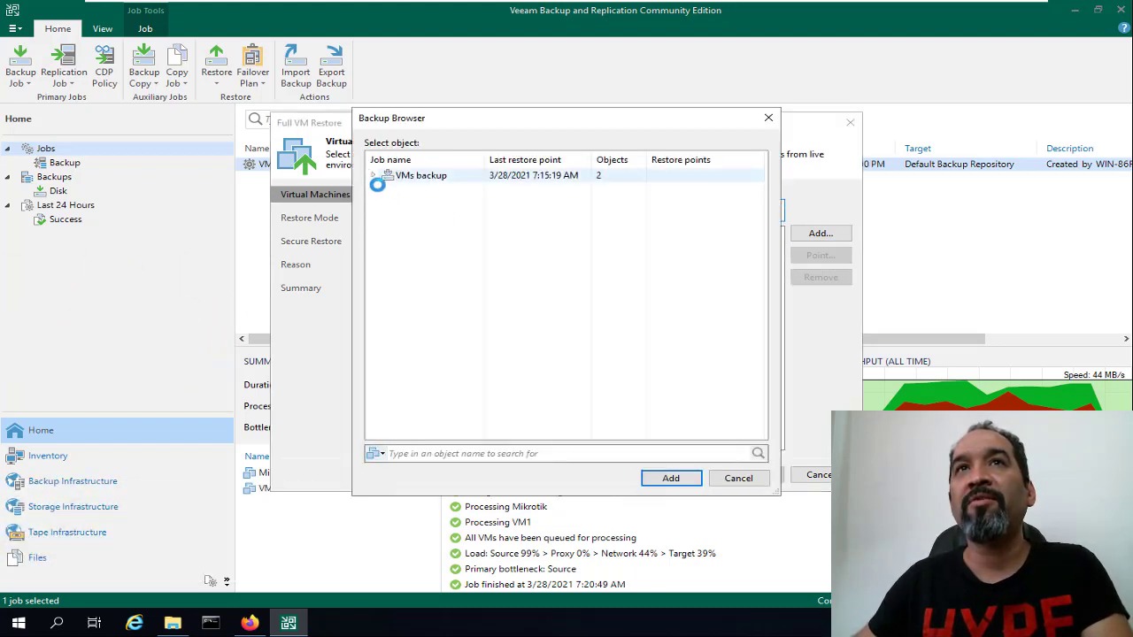
pyautogui.click(401, 203)
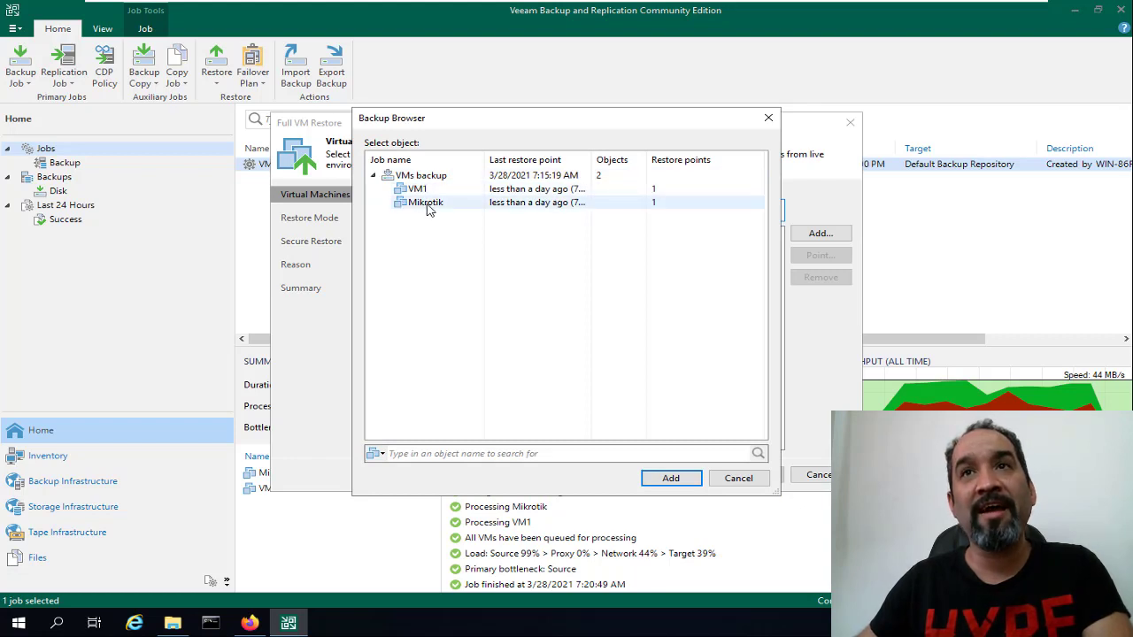
pyautogui.click(736, 478)
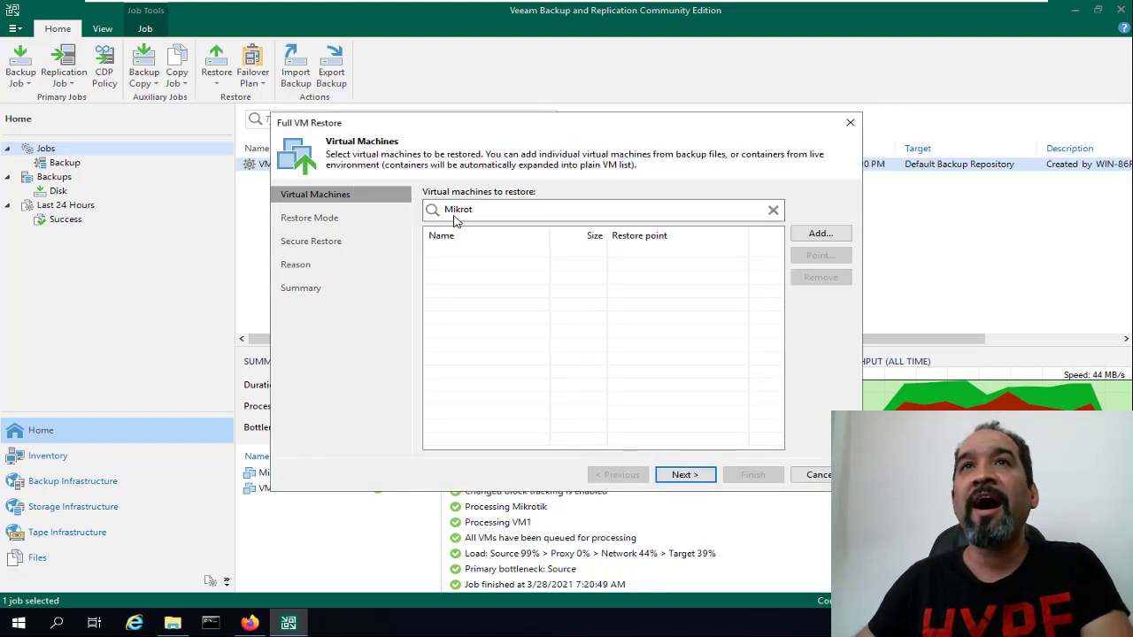
pyautogui.moveTo(499, 211); pyautogui.dragTo(408, 215)
pyautogui.press('BackSpace')
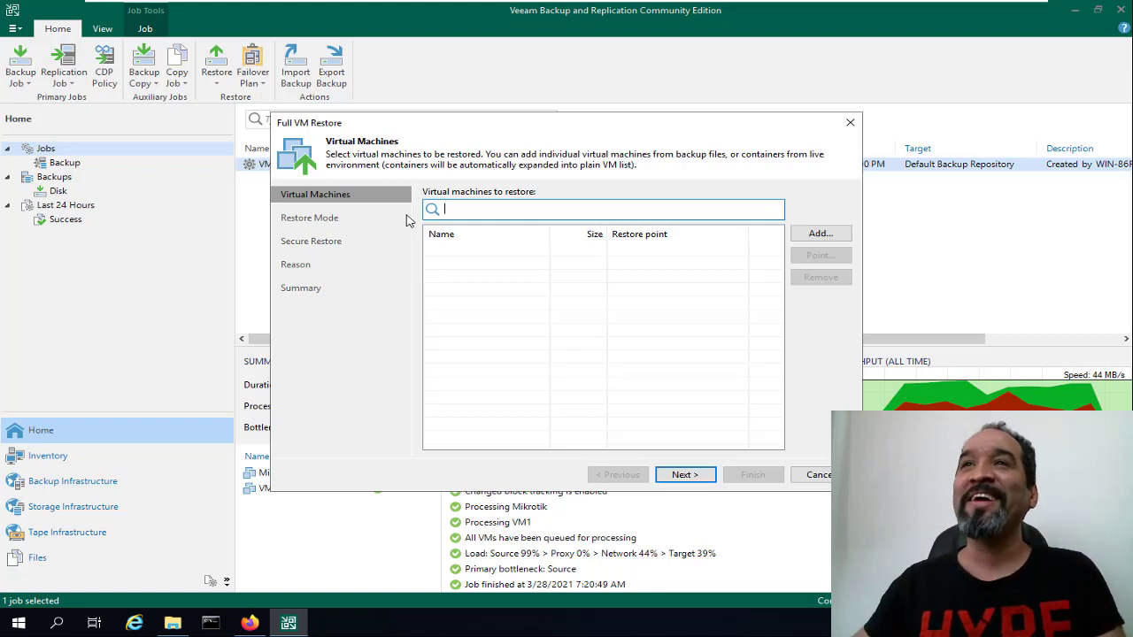
# - Check the cluster's virtual machines in vSphere Client, then browse the live infrastructure down to Cluster in the restore wizard without adding anything
pyautogui.click(800, 234)
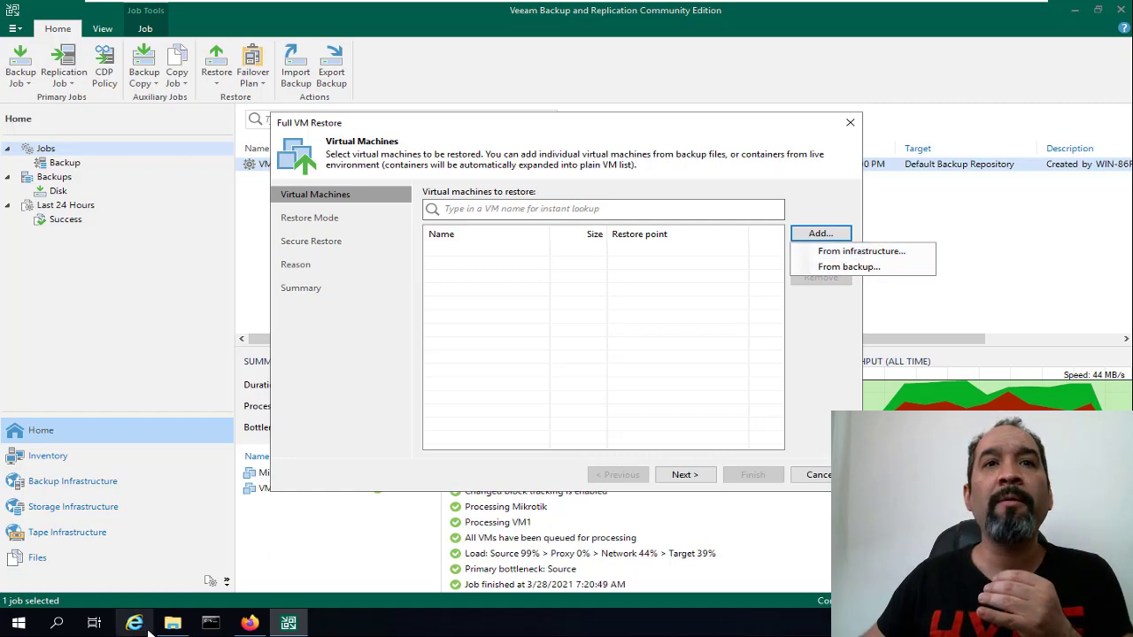
pyautogui.click(250, 623)
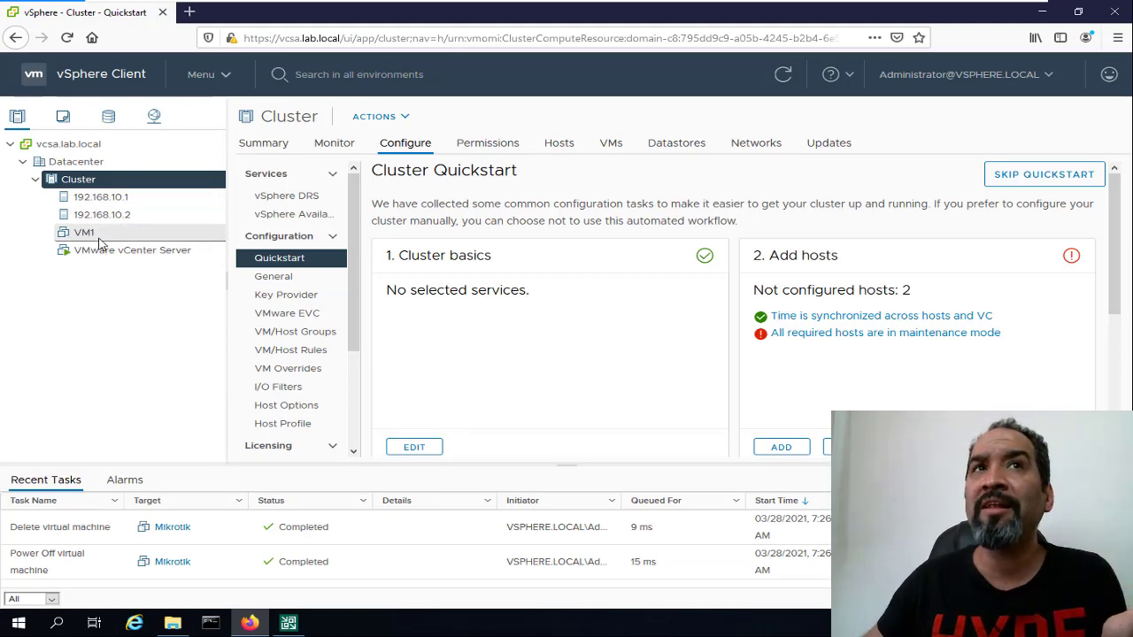
pyautogui.click(1042, 12)
pyautogui.click(824, 235)
pyautogui.click(845, 252)
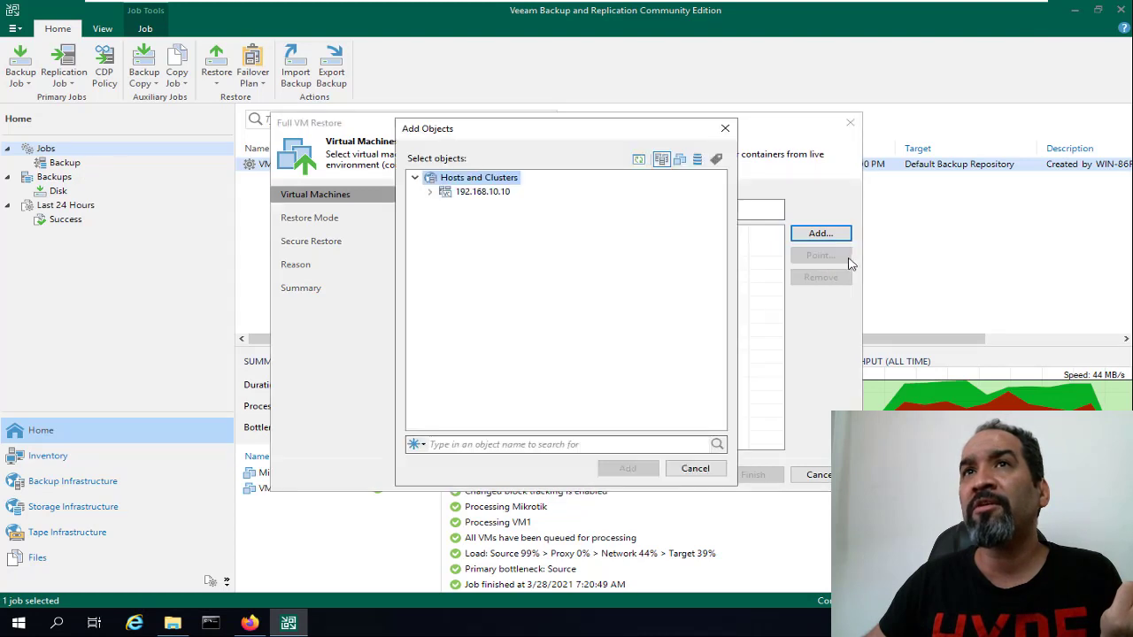
pyautogui.click(430, 192)
pyautogui.click(444, 205)
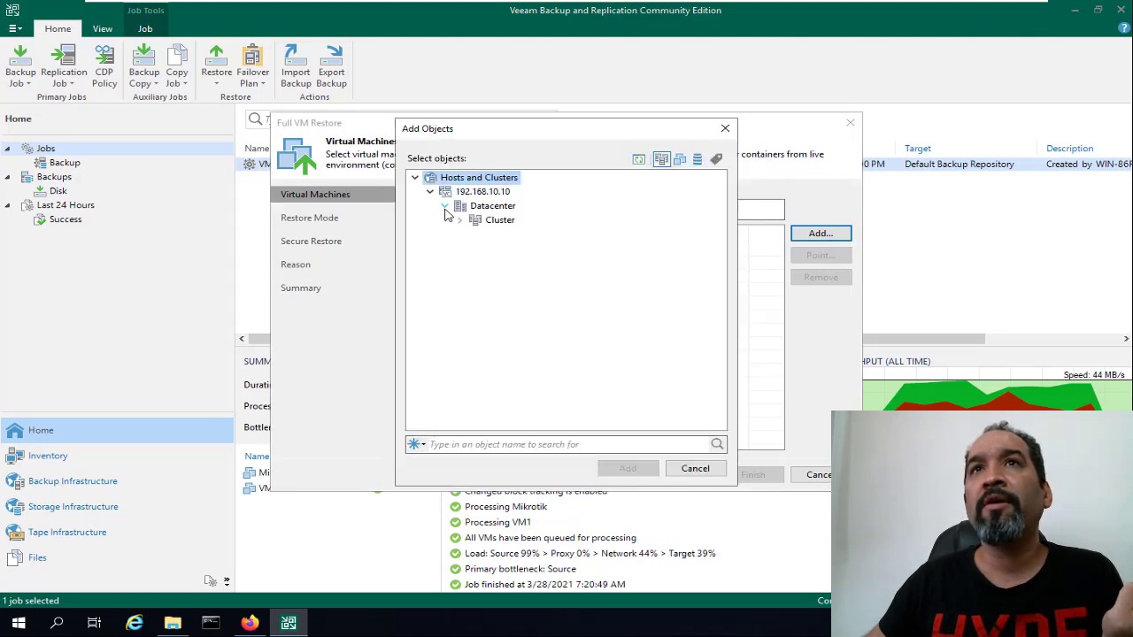
pyautogui.click(459, 220)
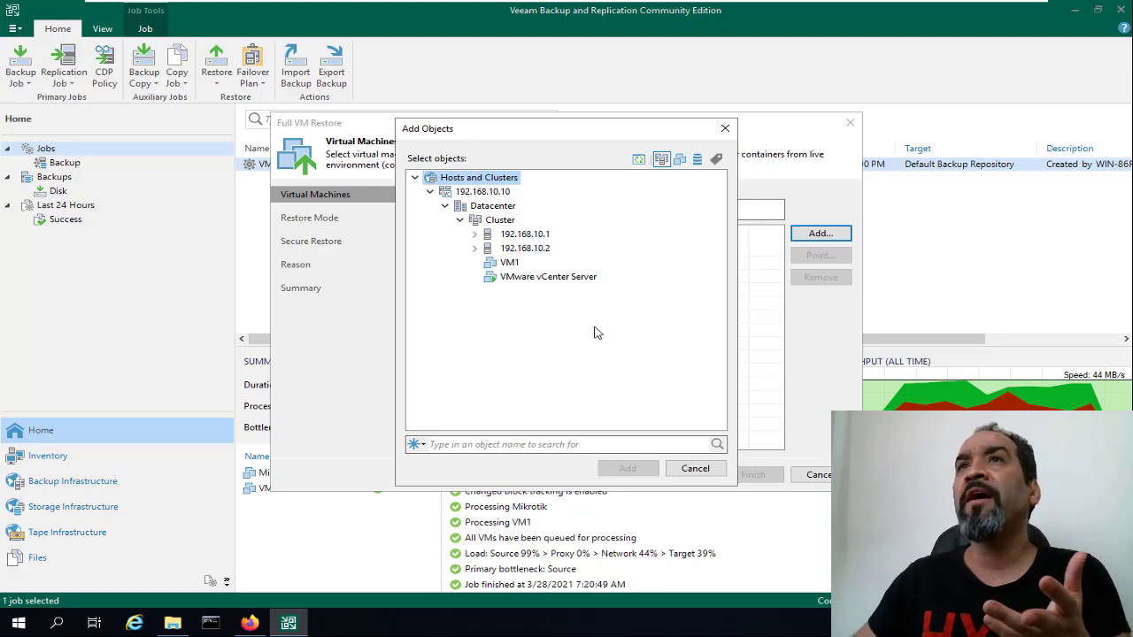
pyautogui.click(725, 128)
# - Add Mikrotik from the VMs backup job to the restore list, checking its last restore point, and proceed to the restore mode
pyautogui.click(821, 241)
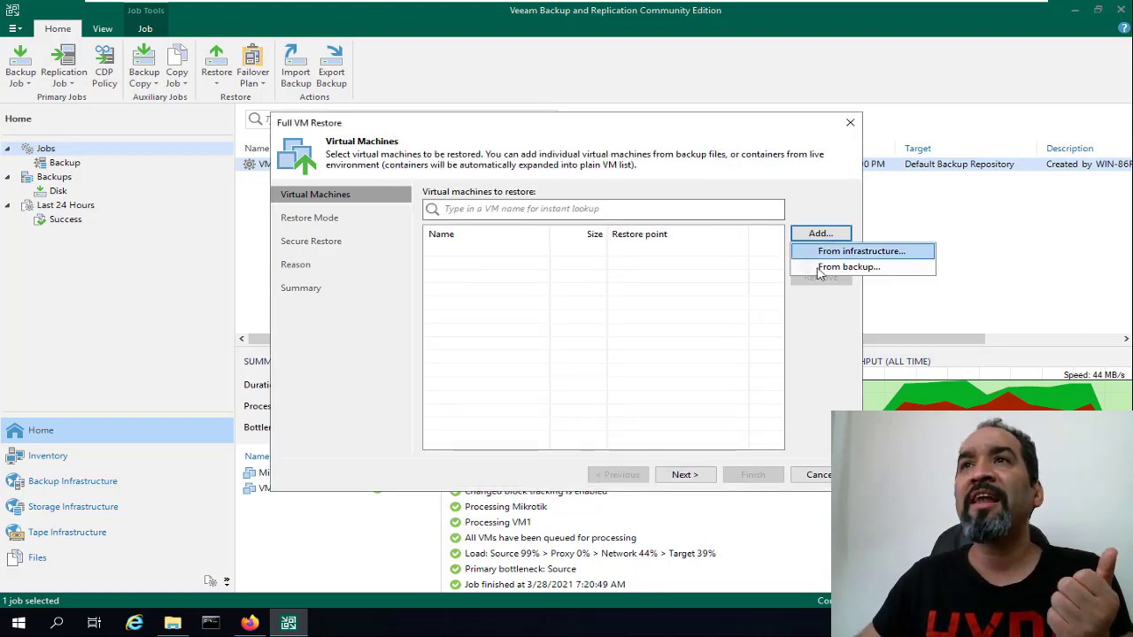
pyautogui.click(841, 269)
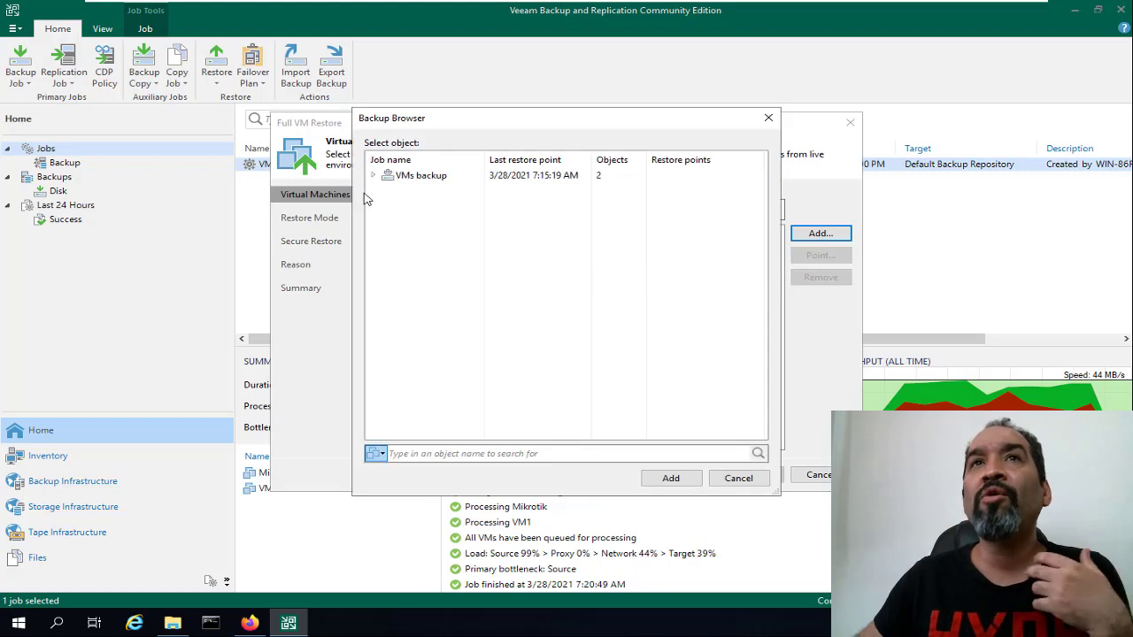
pyautogui.click(173, 623)
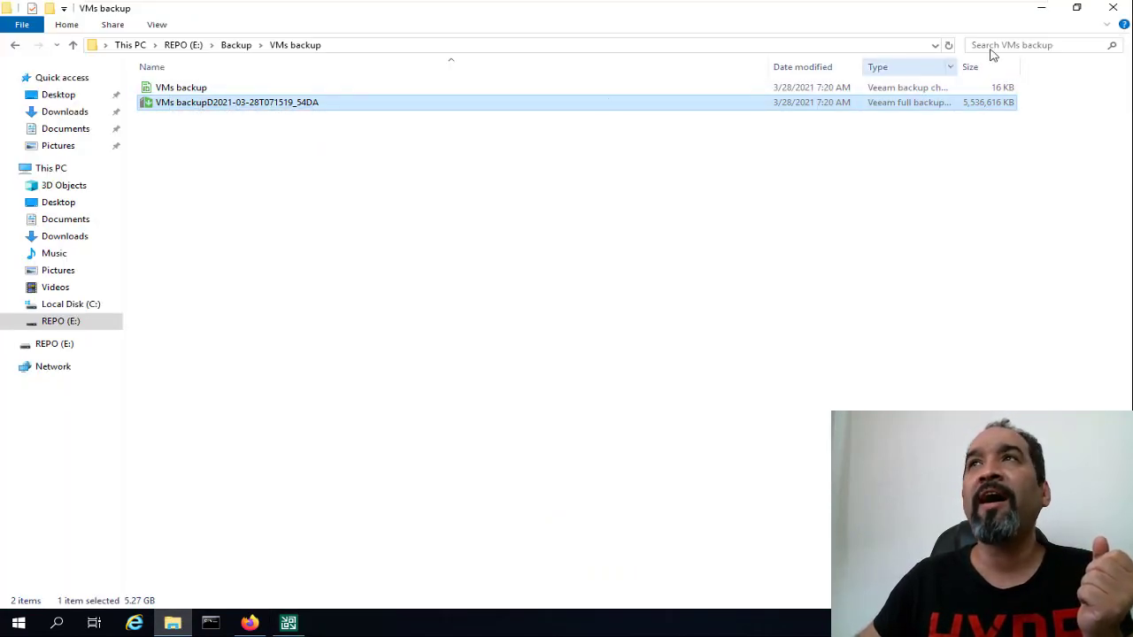
pyautogui.click(1041, 8)
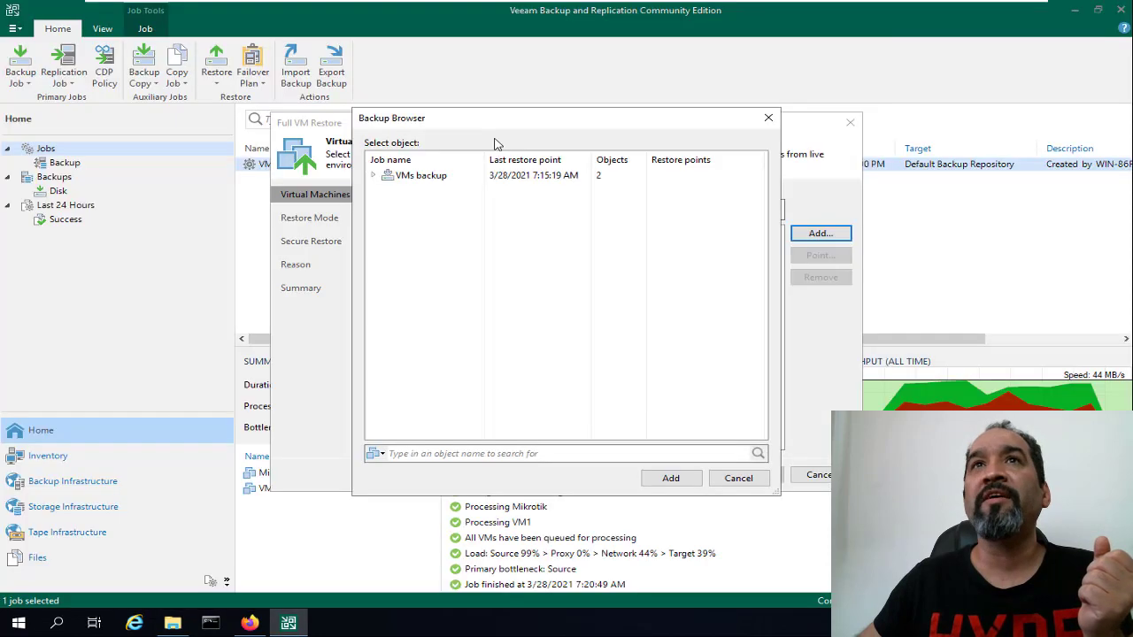
pyautogui.click(374, 176)
pyautogui.click(424, 204)
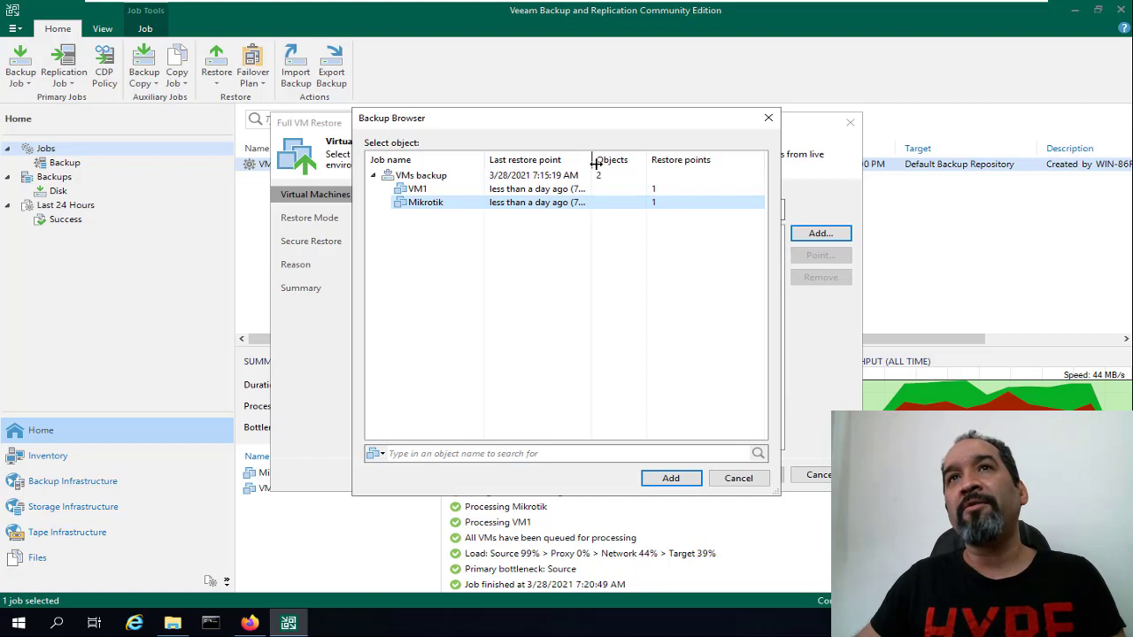
pyautogui.moveTo(591, 160); pyautogui.dragTo(695, 163)
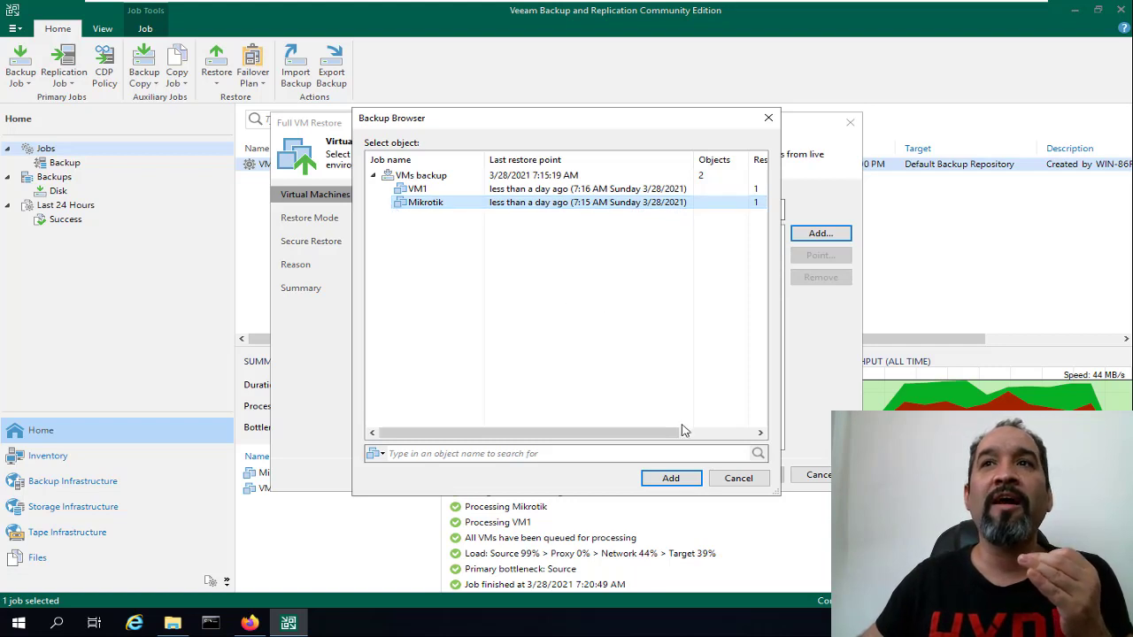
pyautogui.click(690, 483)
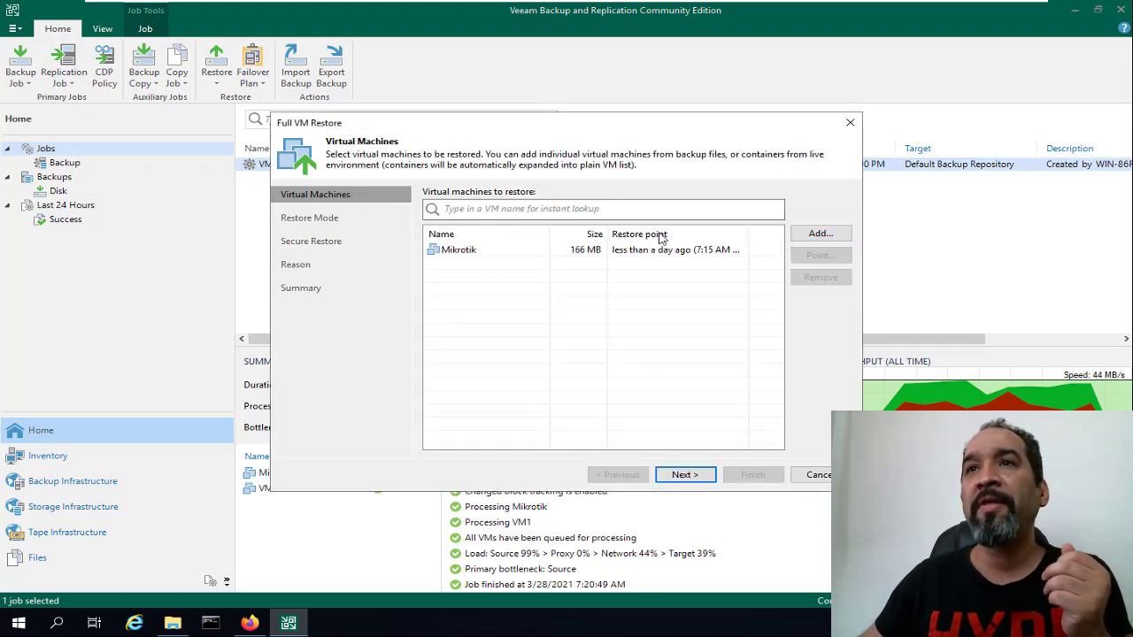
pyautogui.click(698, 478)
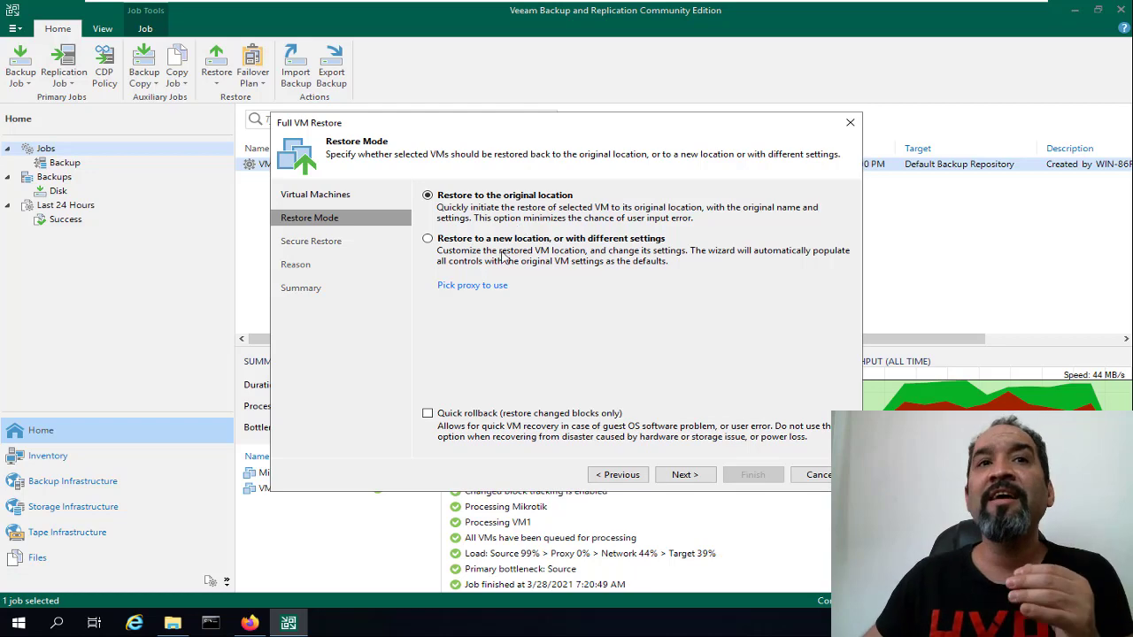
# - Look at the cluster's hosts in vSphere Client, including the summary of 192.168.10.1, and return to Veeam Backup & Replication
pyautogui.click(251, 624)
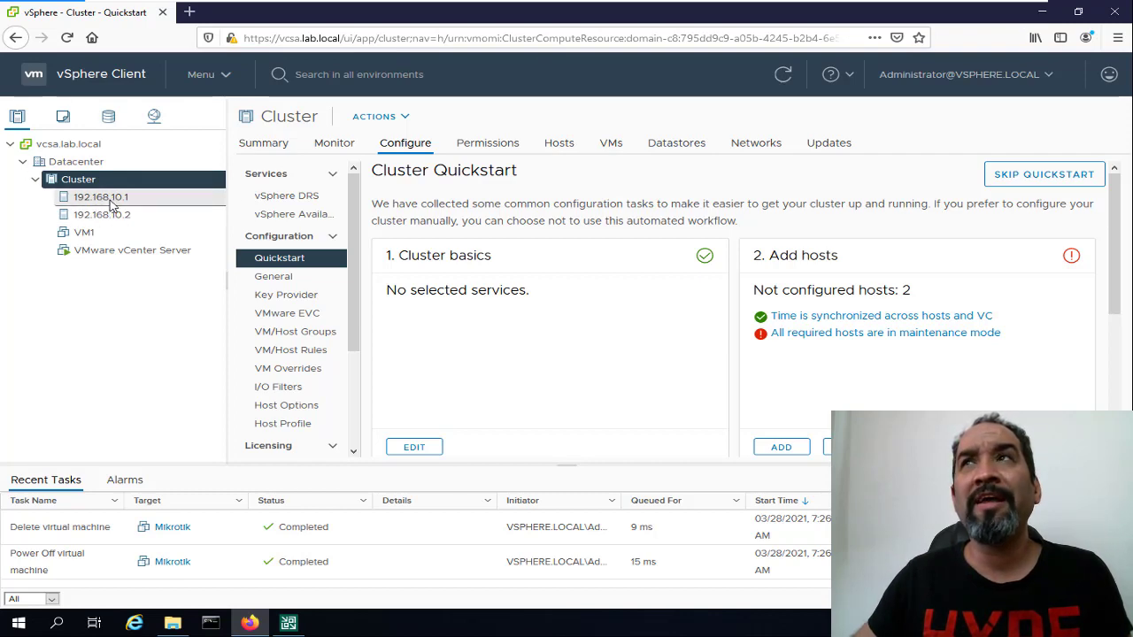
pyautogui.click(1042, 11)
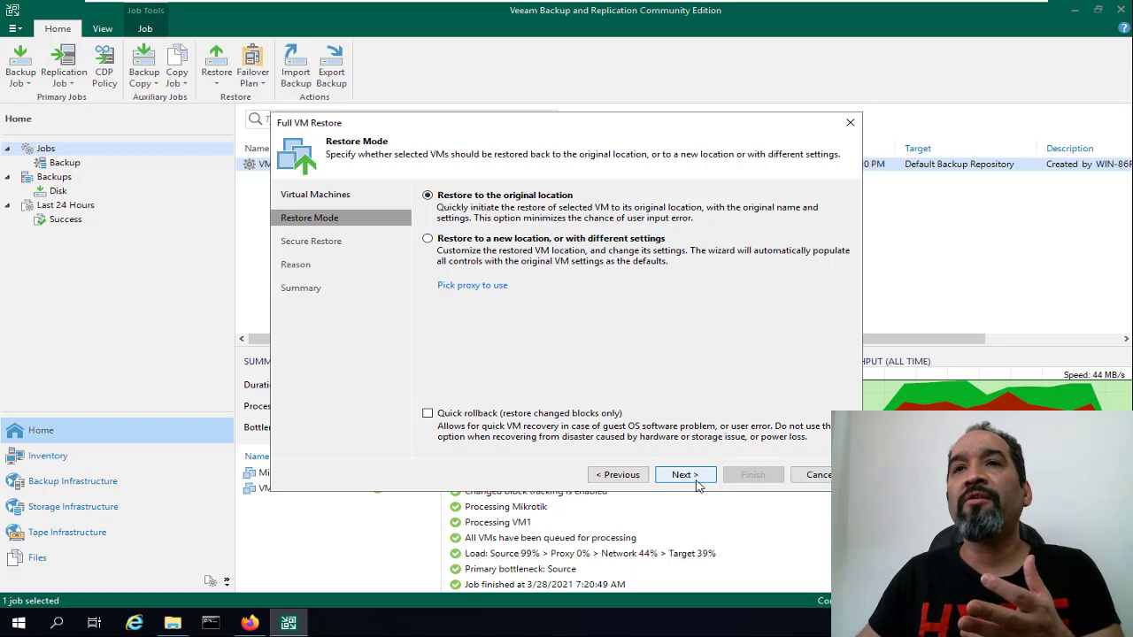
pyautogui.click(249, 623)
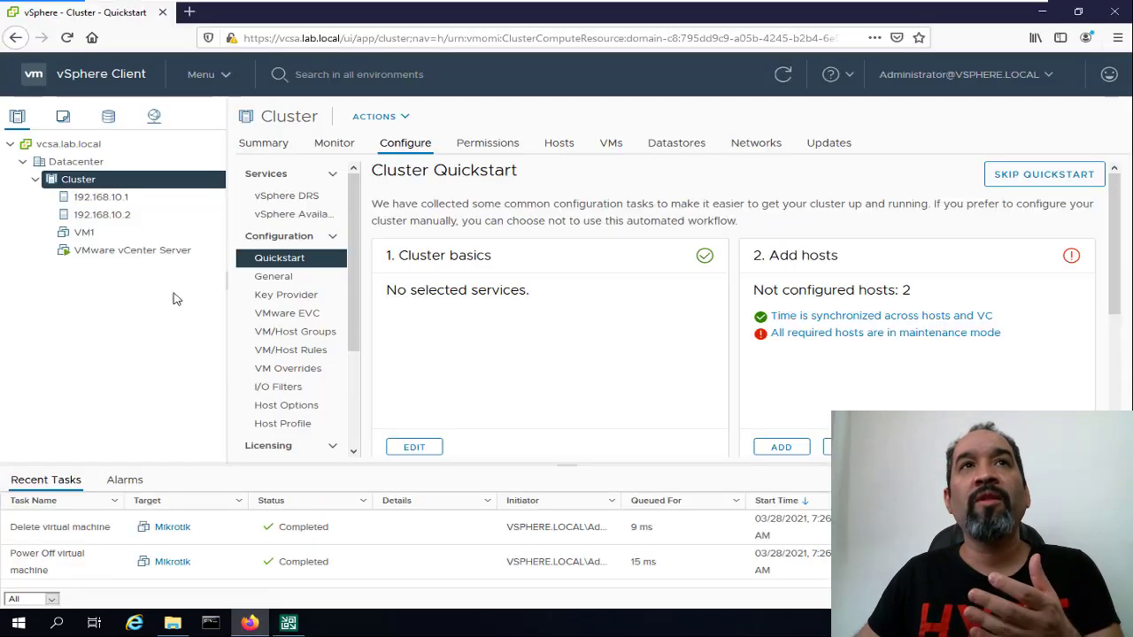
pyautogui.click(114, 197)
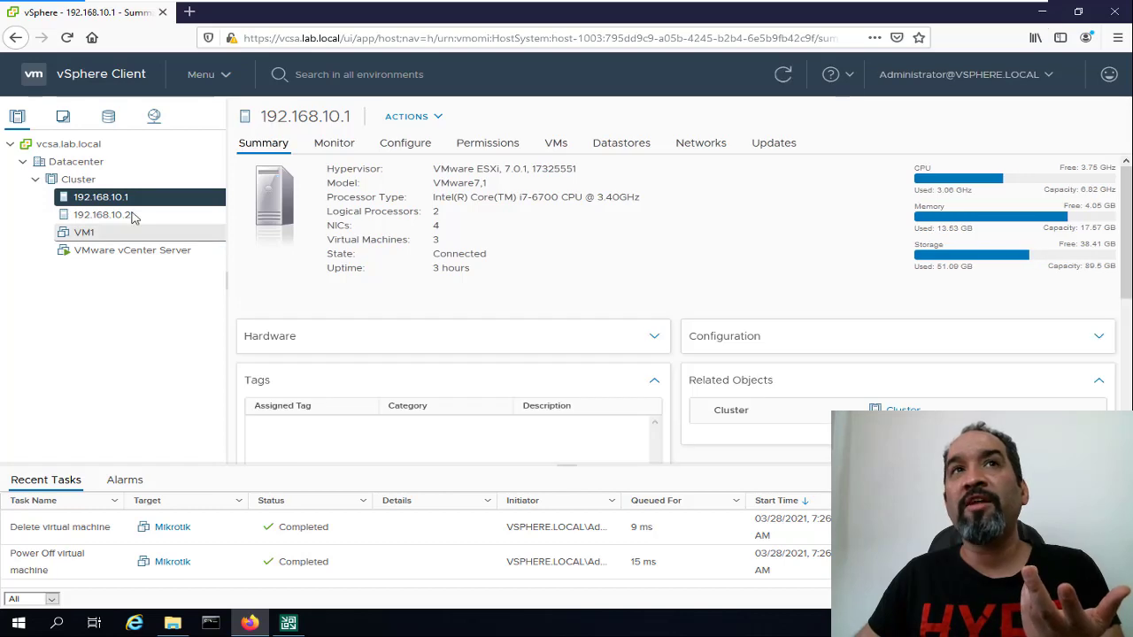
pyautogui.click(1040, 13)
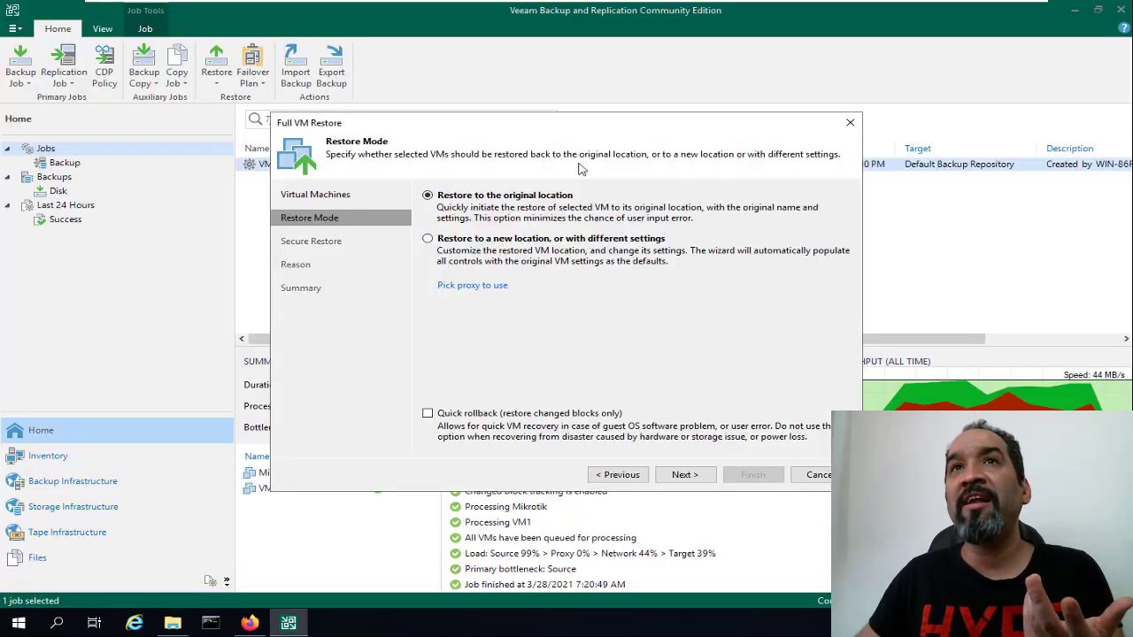
# - Try restoring Mikrotik to a new location, browse the cluster hosts 192.168.10.1 and 192.168.10.2, and cancel the host change
pyautogui.click(501, 243)
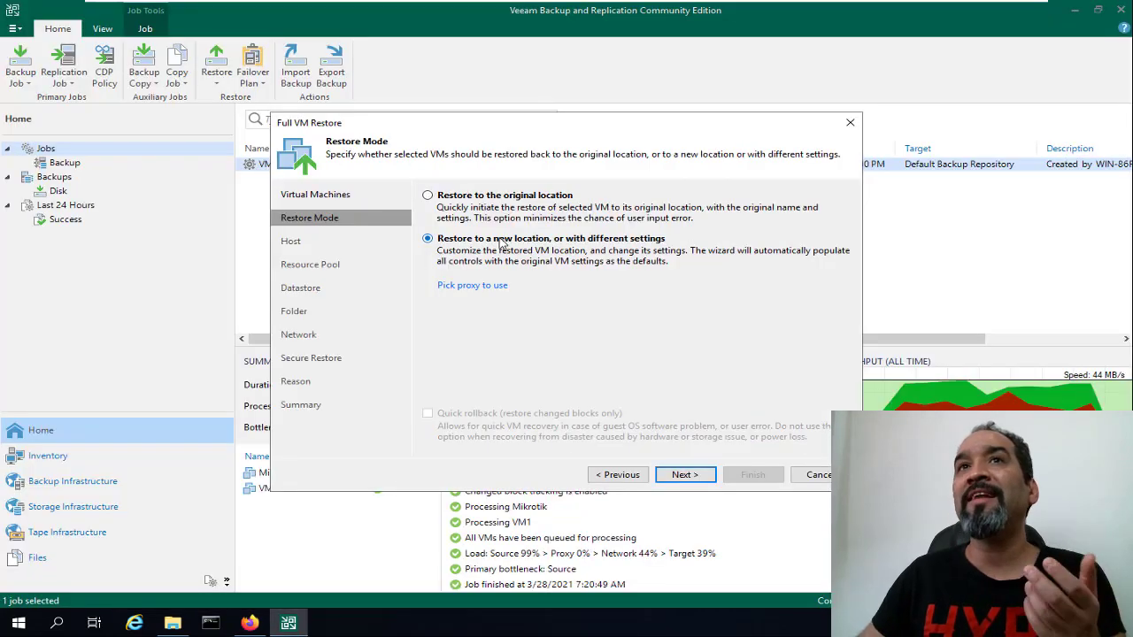
pyautogui.click(684, 474)
pyautogui.click(487, 228)
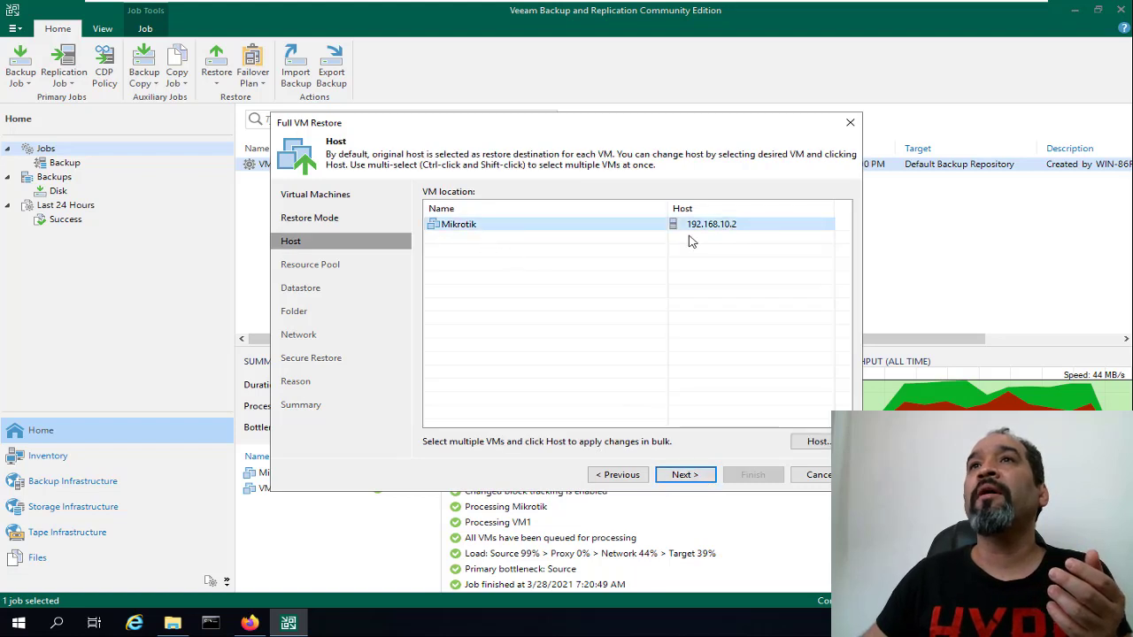
pyautogui.click(816, 442)
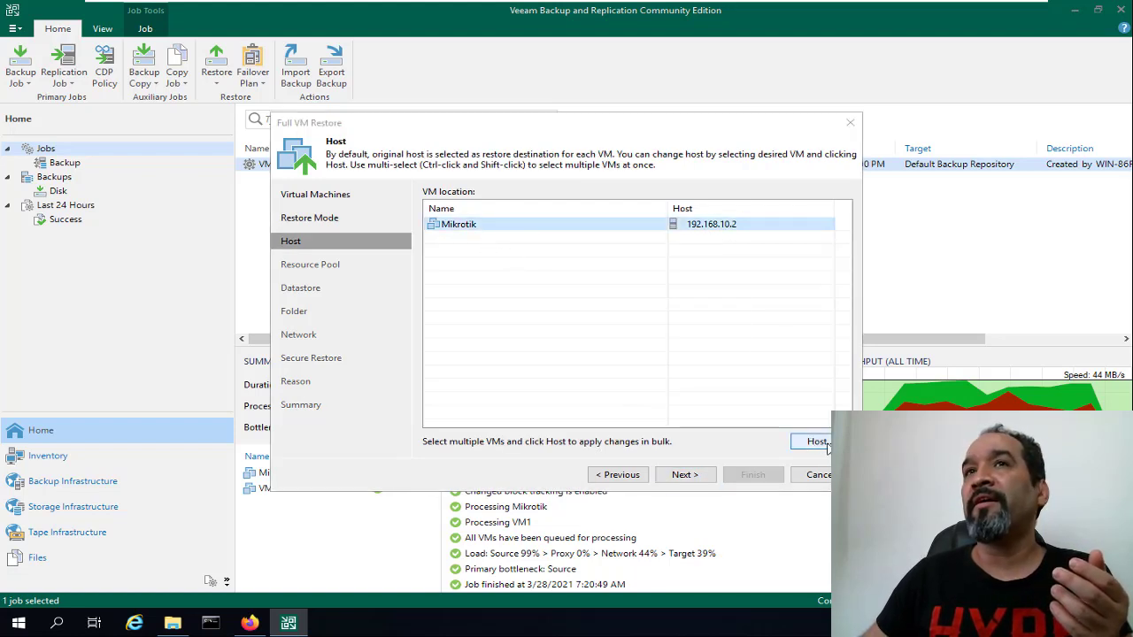
pyautogui.click(430, 184)
pyautogui.click(444, 198)
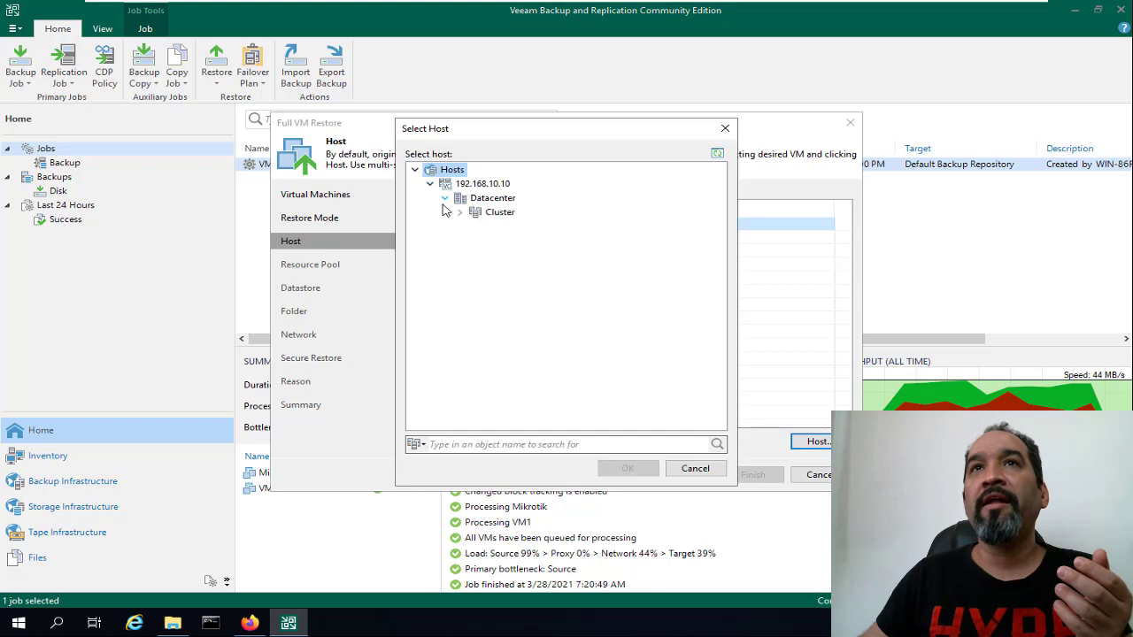
pyautogui.click(459, 214)
pyautogui.click(520, 228)
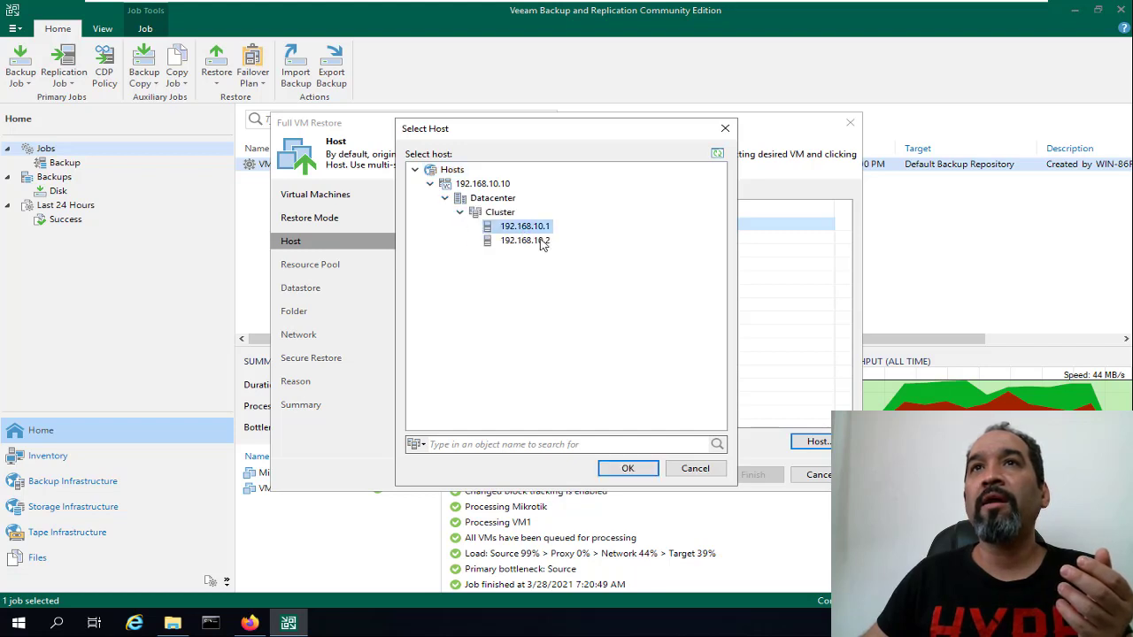
pyautogui.click(539, 241)
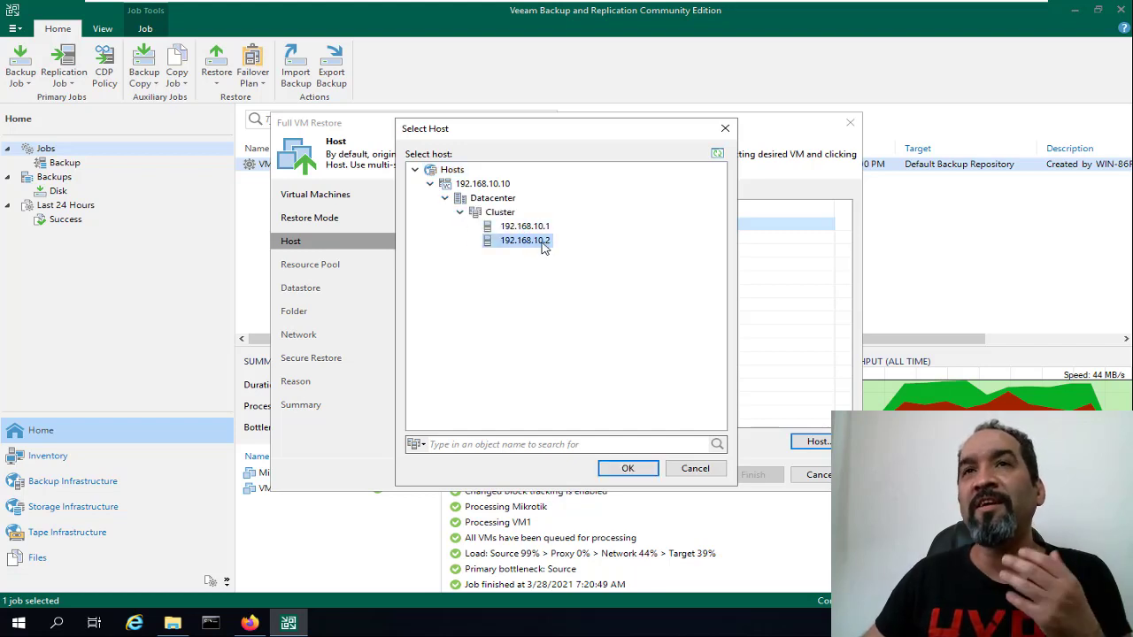
pyautogui.click(547, 227)
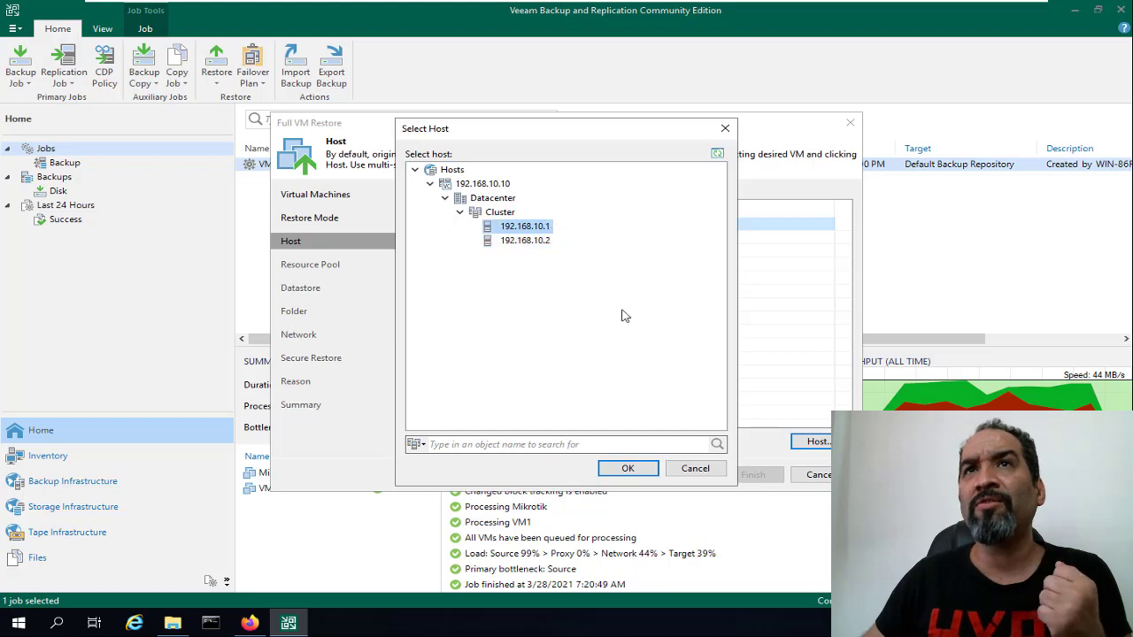
pyautogui.click(694, 468)
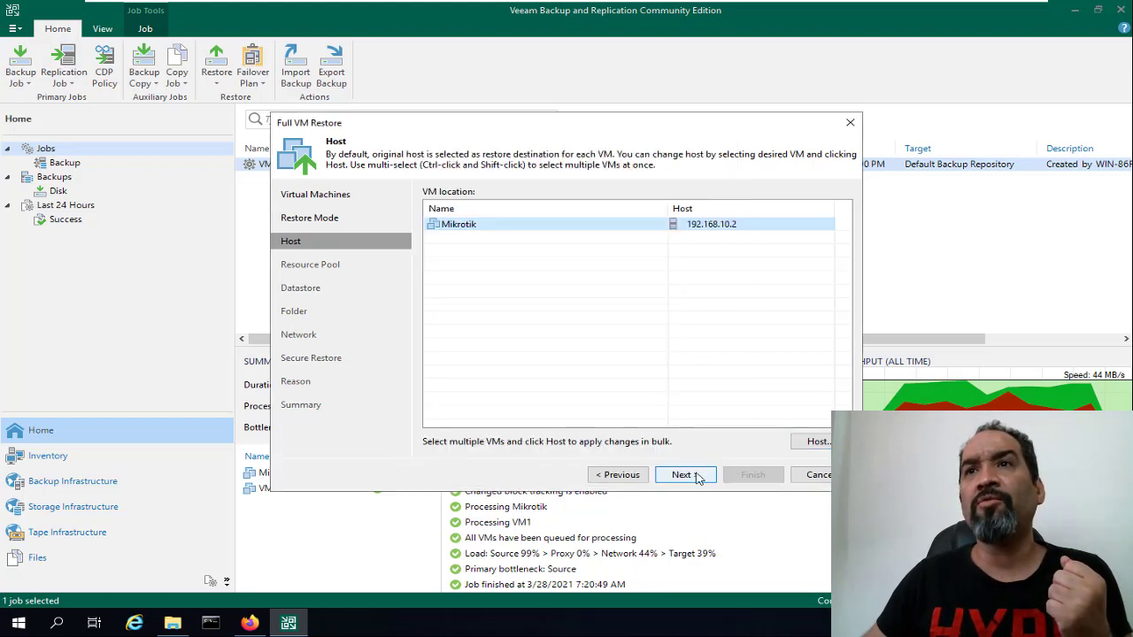
pyautogui.click(620, 475)
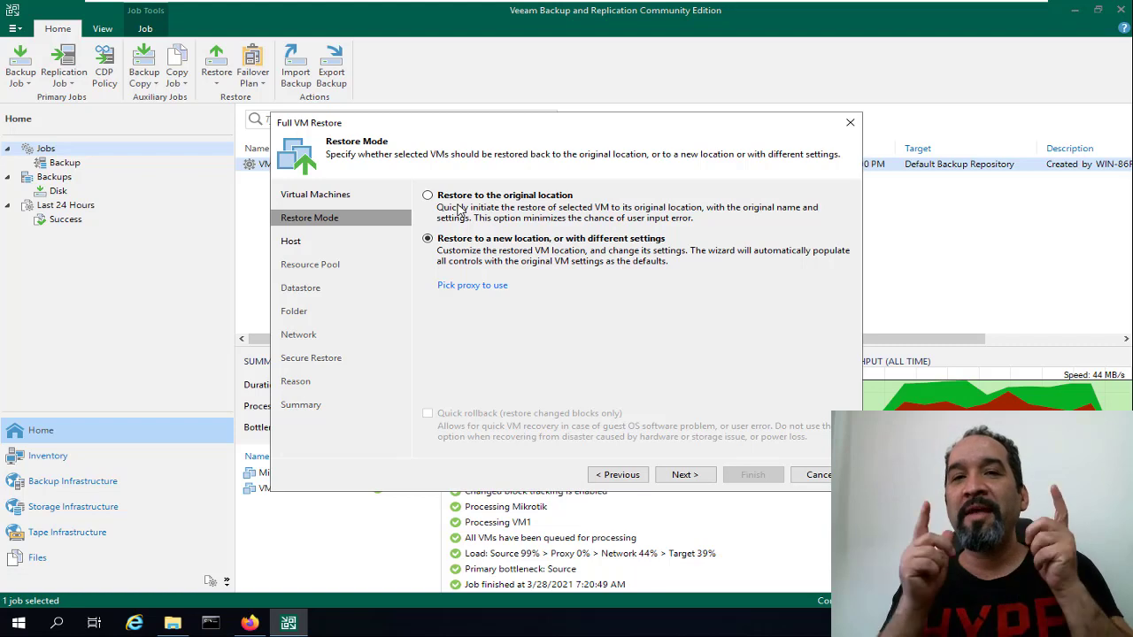
# - Choose to restore to the original location with the Quick rollback (restore changed blocks only) option
pyautogui.click(504, 195)
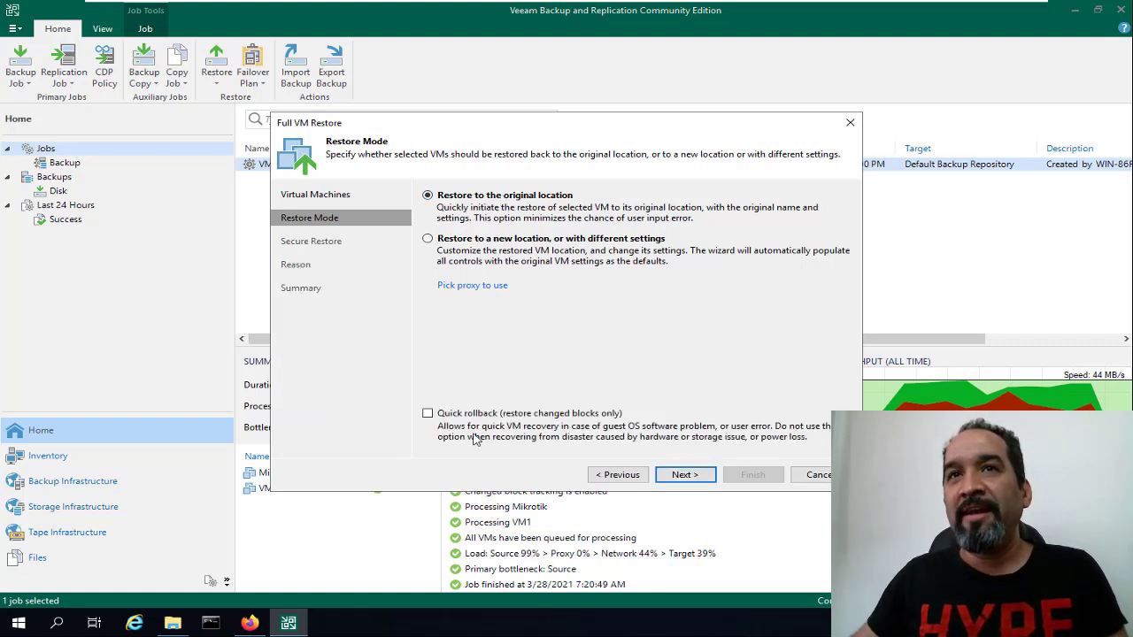
pyautogui.click(506, 417)
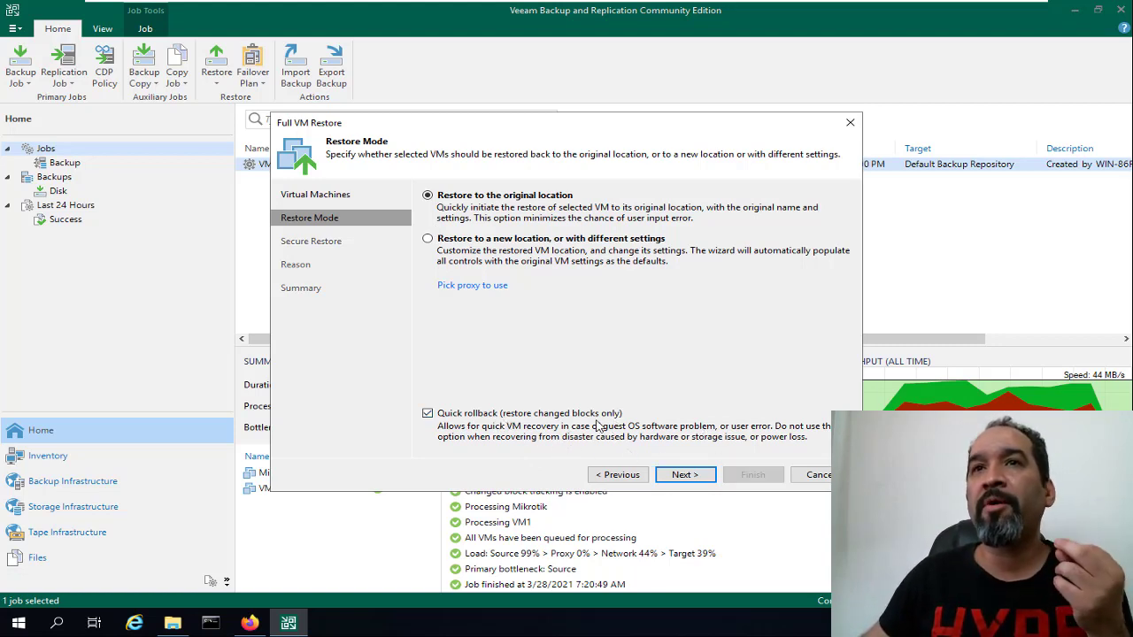
pyautogui.click(545, 416)
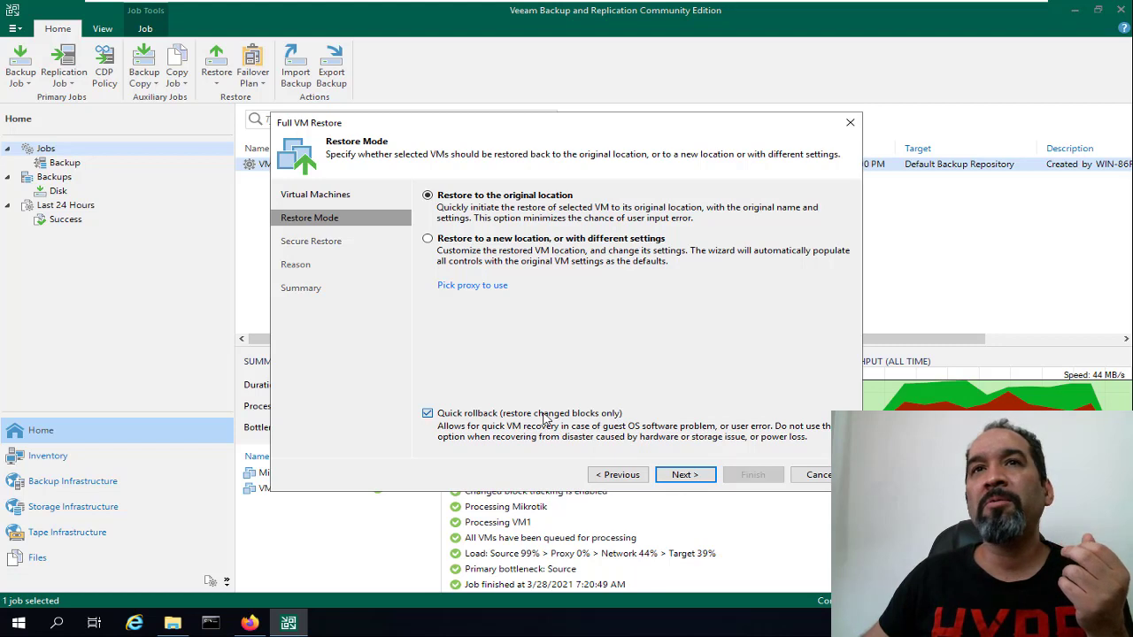
# - Proceed through the restore settings with the malware scan disabled and the restore reason left blank, up to the summary
pyautogui.click(697, 482)
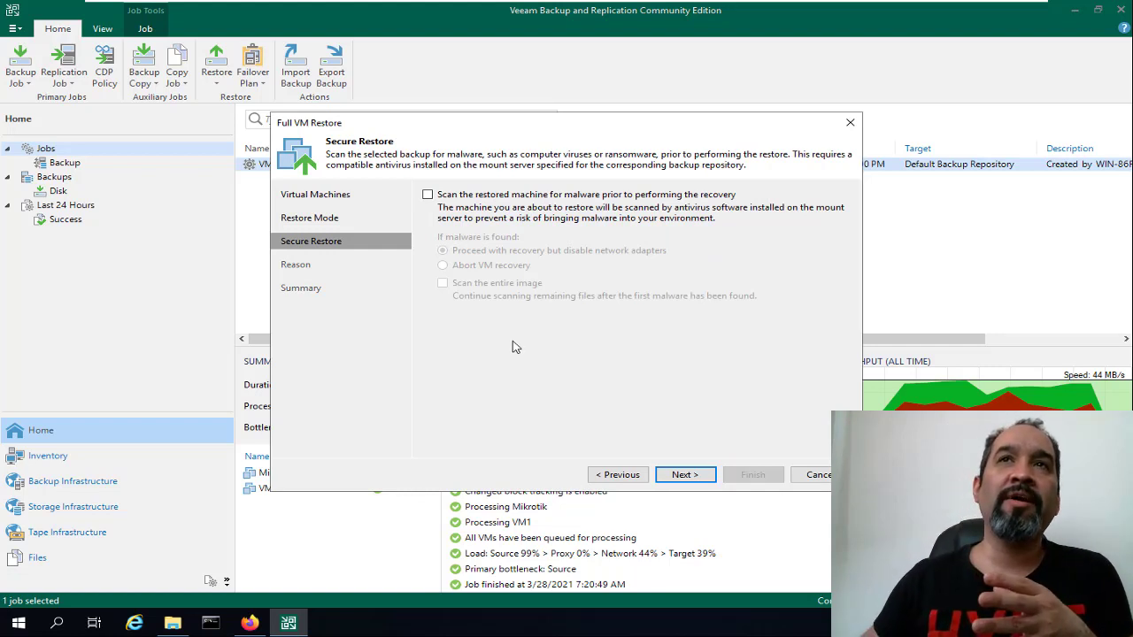
pyautogui.click(546, 197)
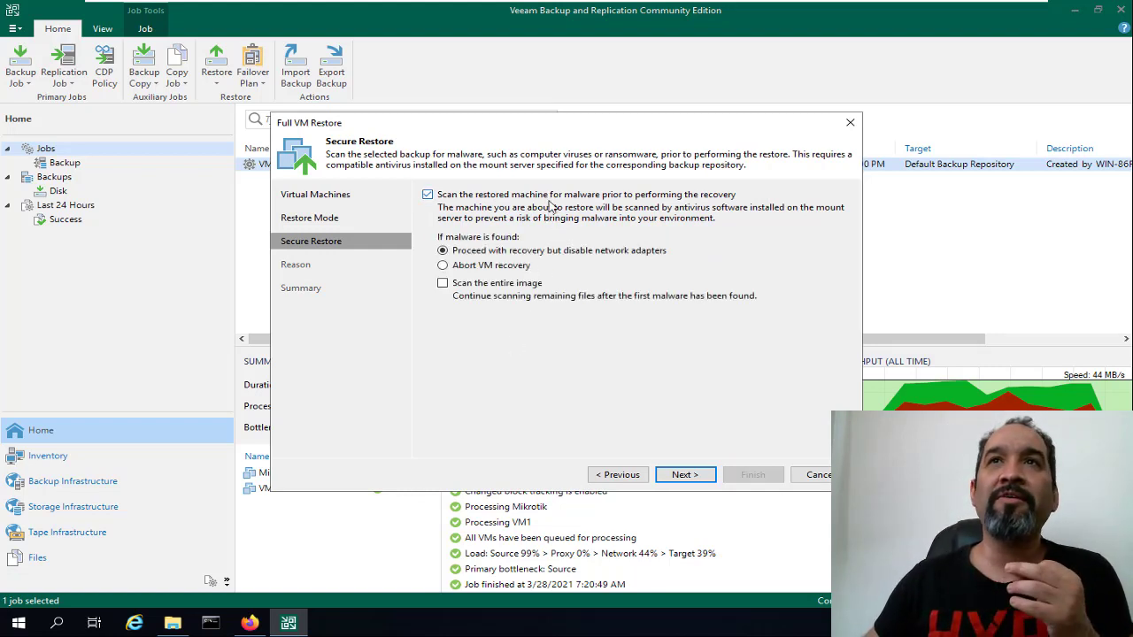
pyautogui.click(649, 197)
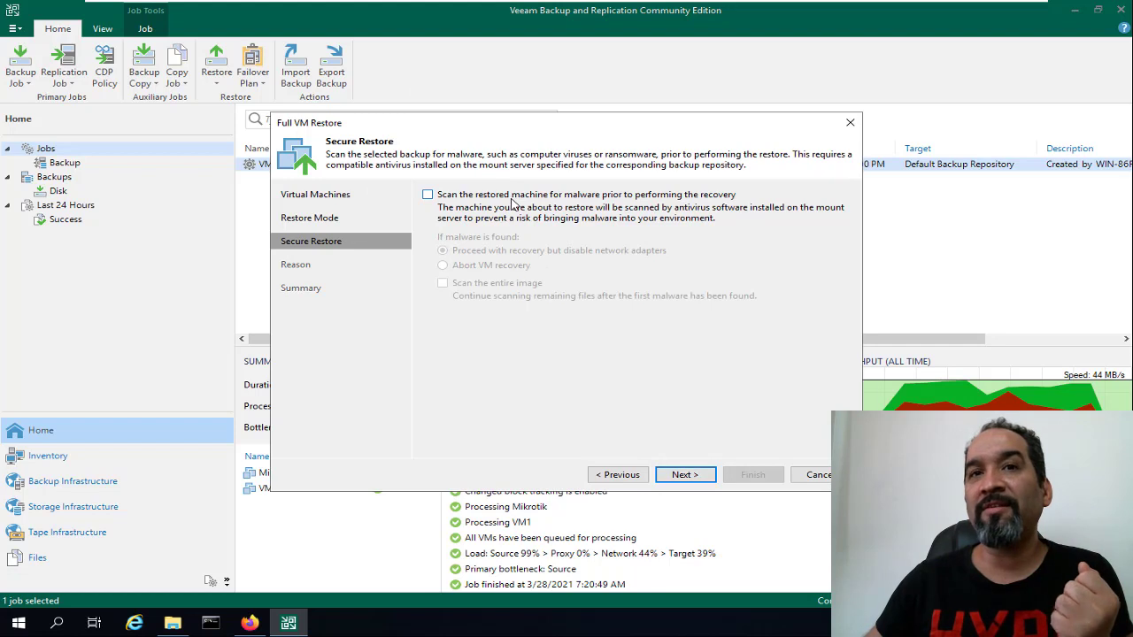
pyautogui.click(698, 478)
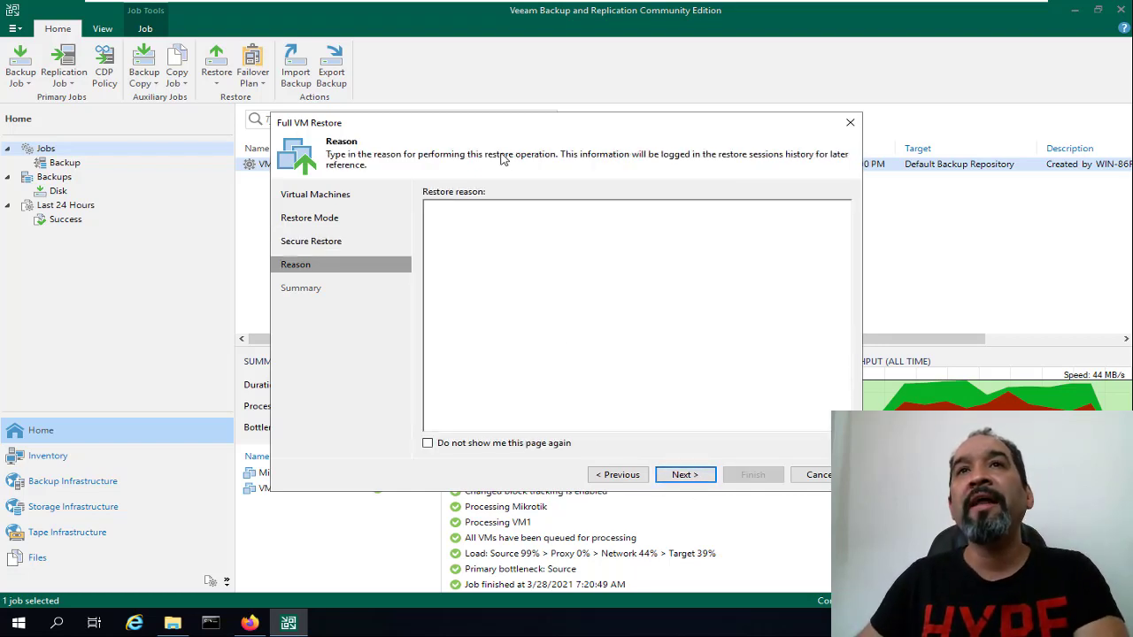
pyautogui.click(450, 211)
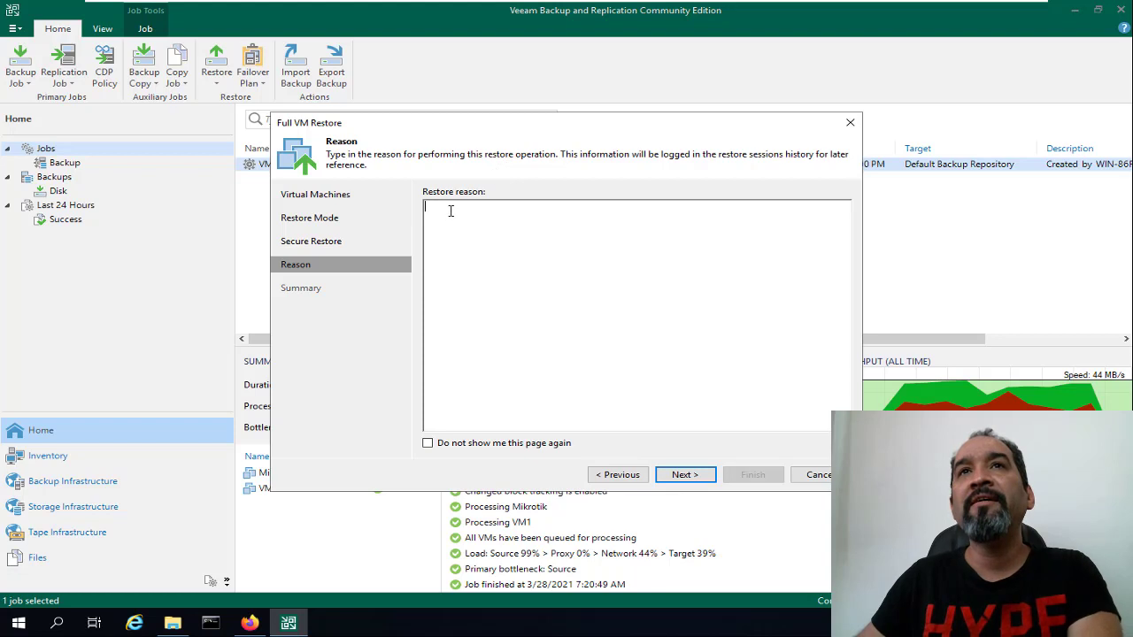
pyautogui.click(669, 476)
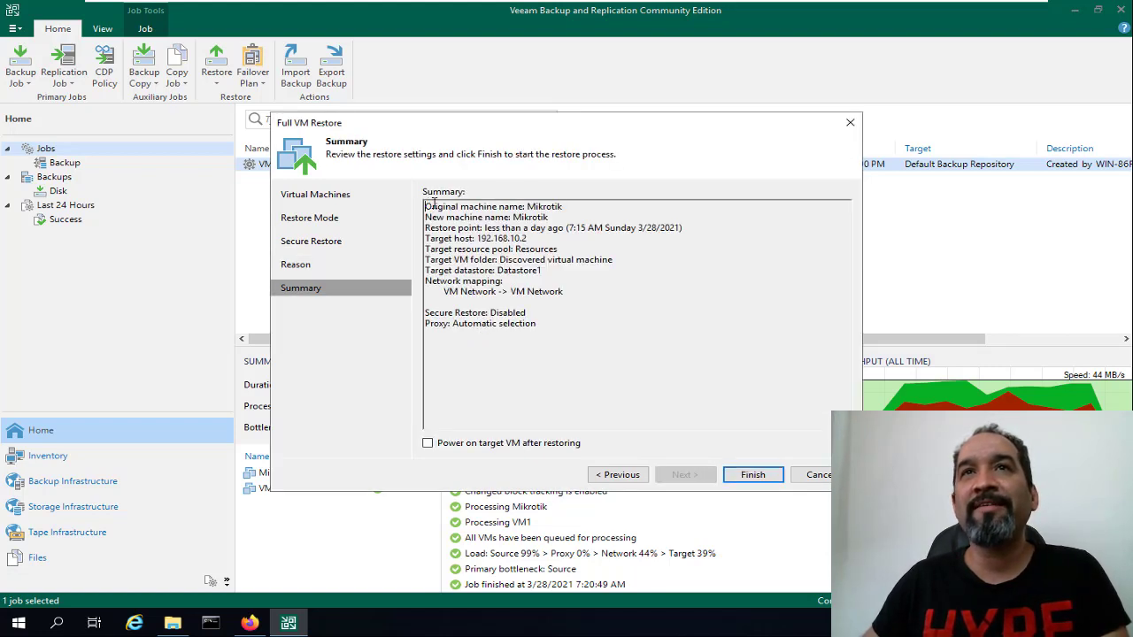
# - Review the restore summary, enable powering on the target VM after restoring, and start the Mikrotik restore
pyautogui.moveTo(432, 204); pyautogui.dragTo(760, 369)
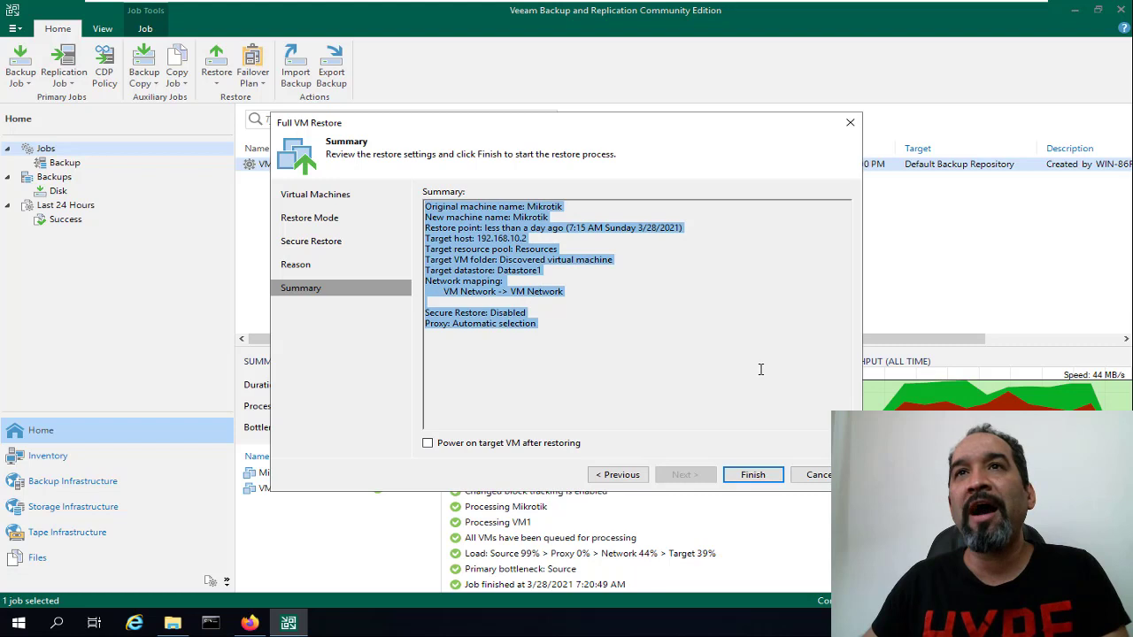
pyautogui.click(443, 445)
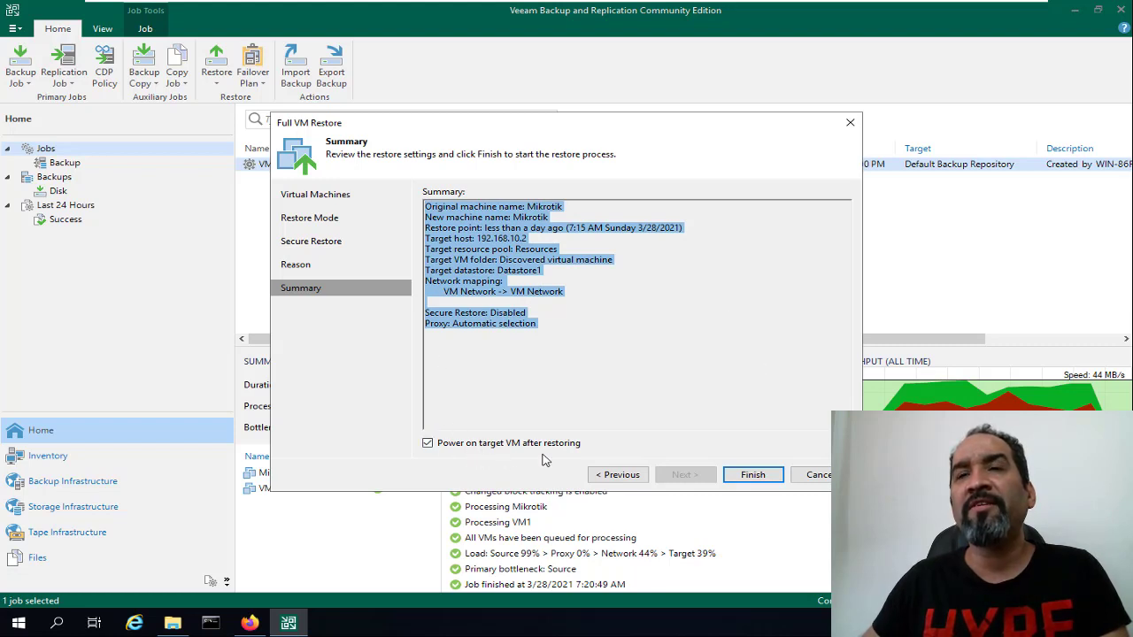
pyautogui.click(753, 474)
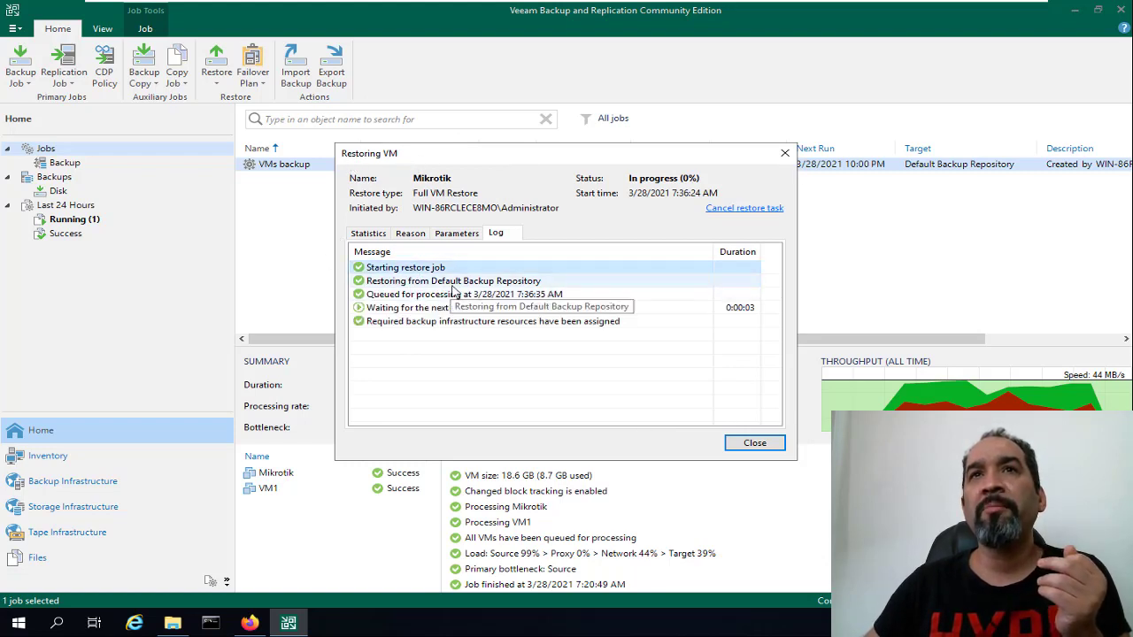
# - Follow the Mikrotik restore through its log, parameters, reason and statistics until it ends, and close the progress window
pyautogui.click(453, 283)
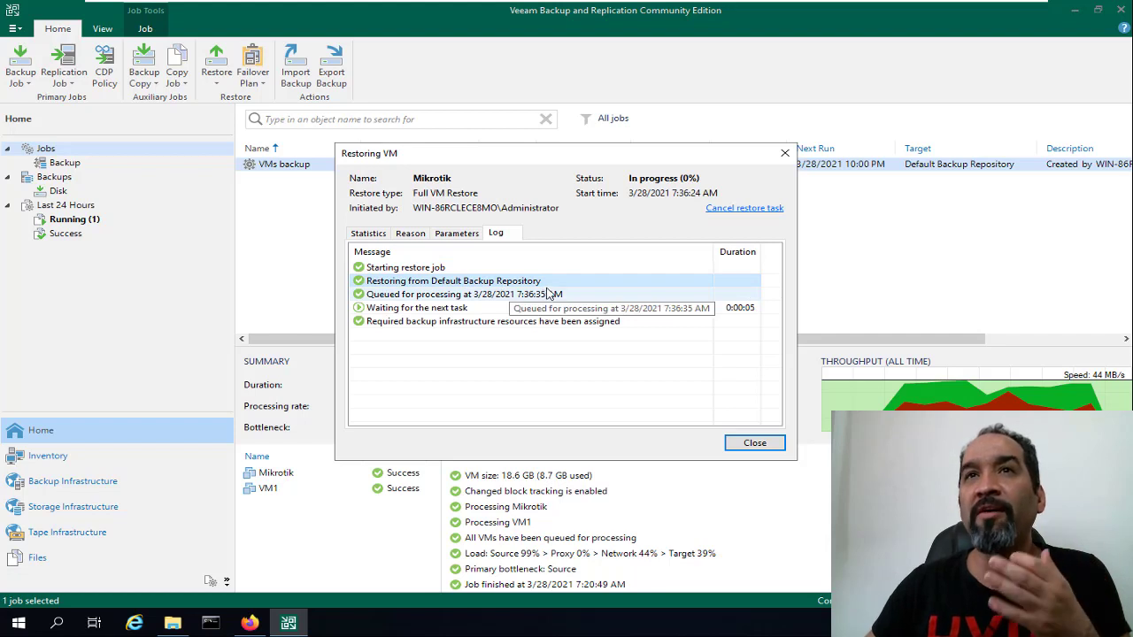
pyautogui.click(543, 295)
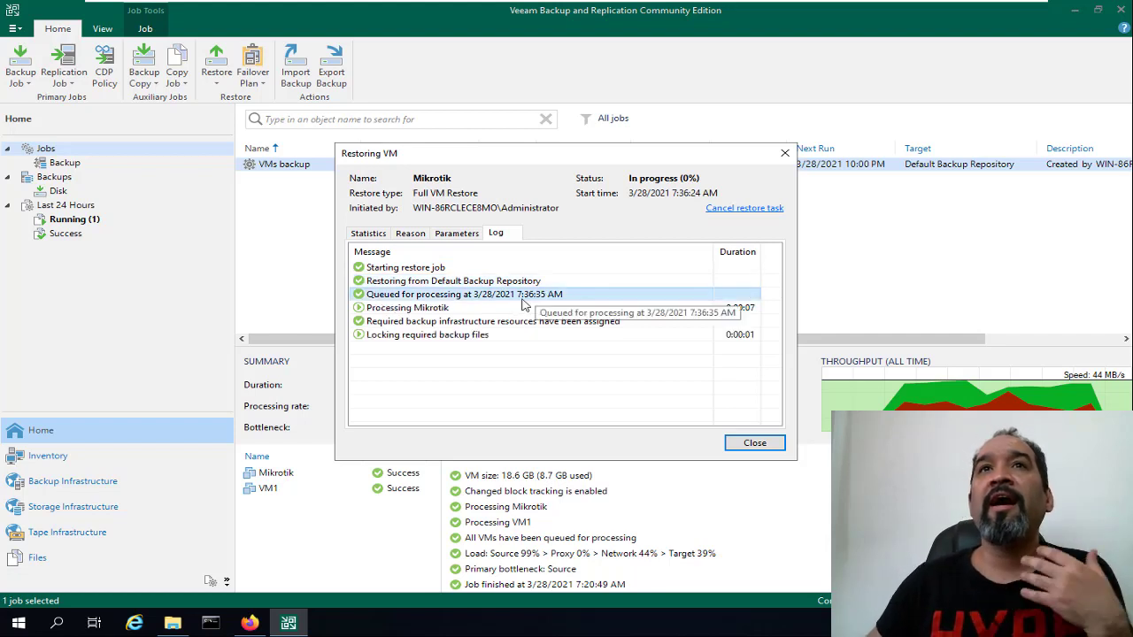
pyautogui.click(457, 234)
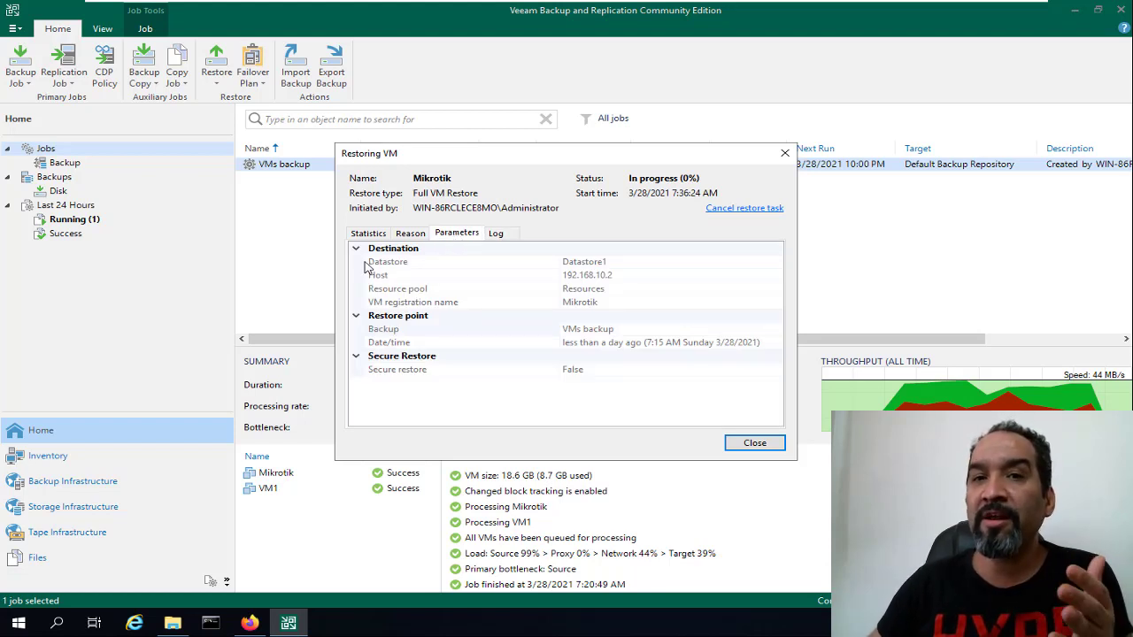
pyautogui.click(410, 234)
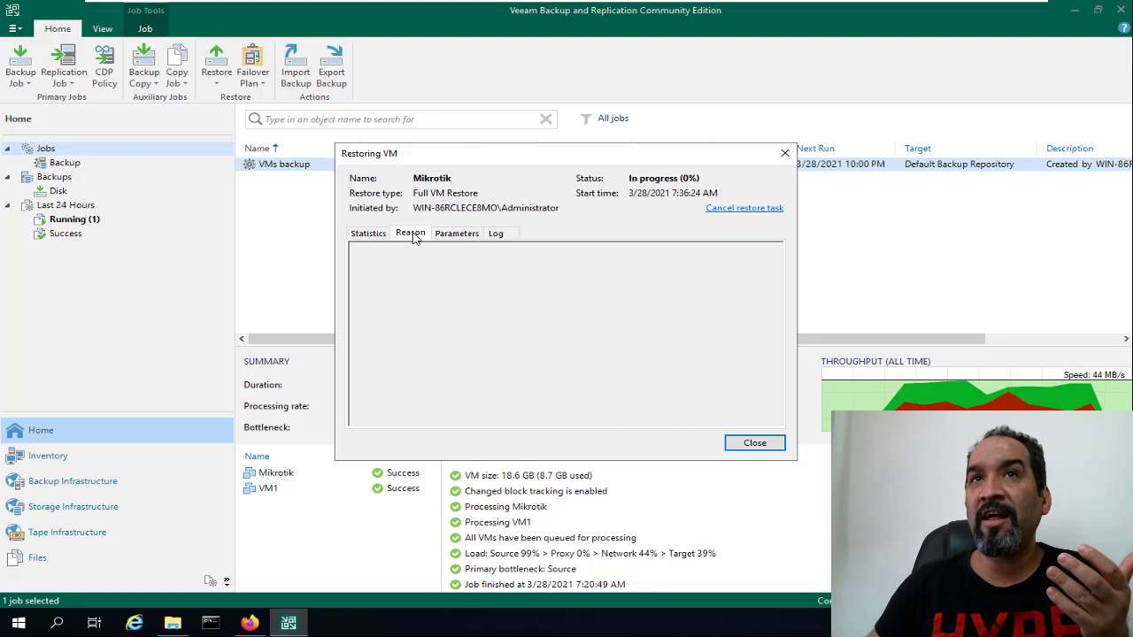
pyautogui.click(366, 235)
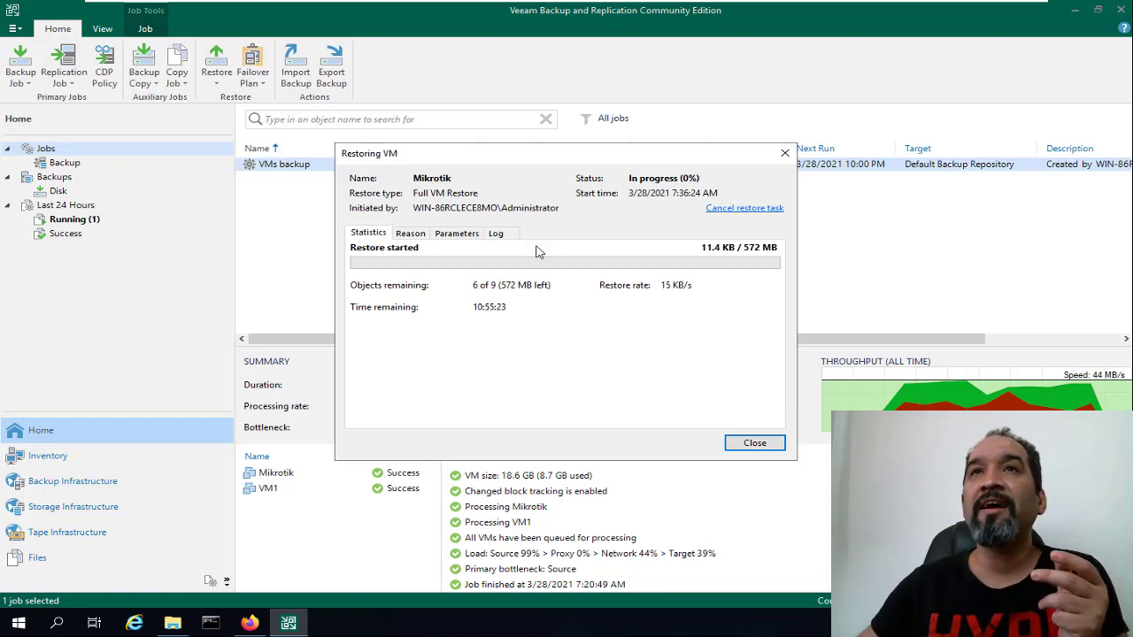
pyautogui.click(498, 234)
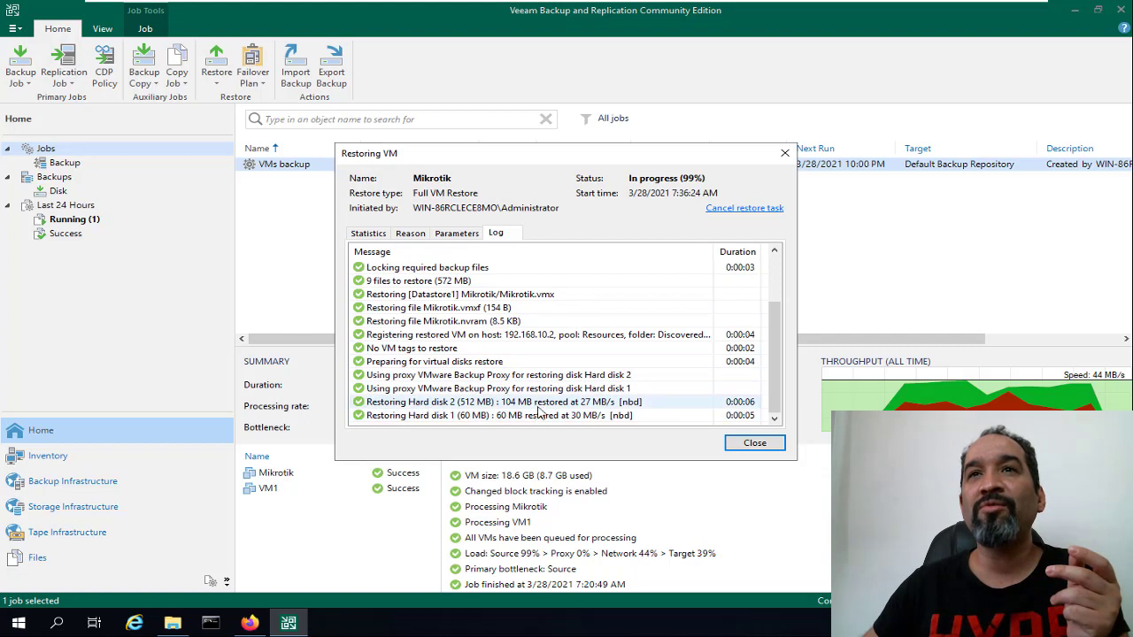
pyautogui.click(397, 403)
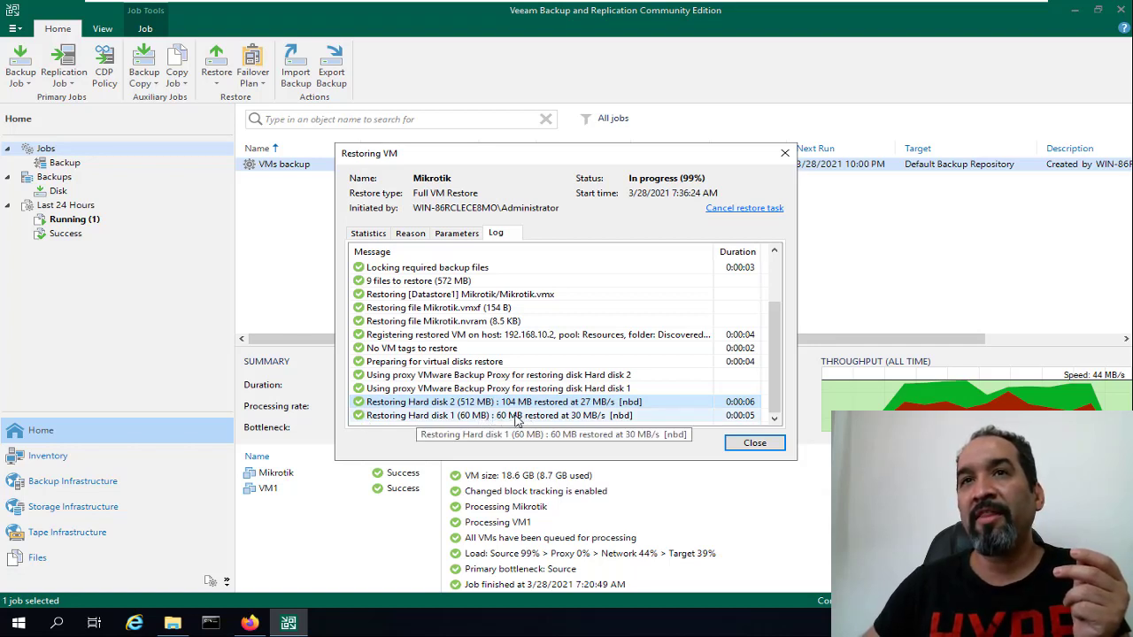
pyautogui.click(516, 416)
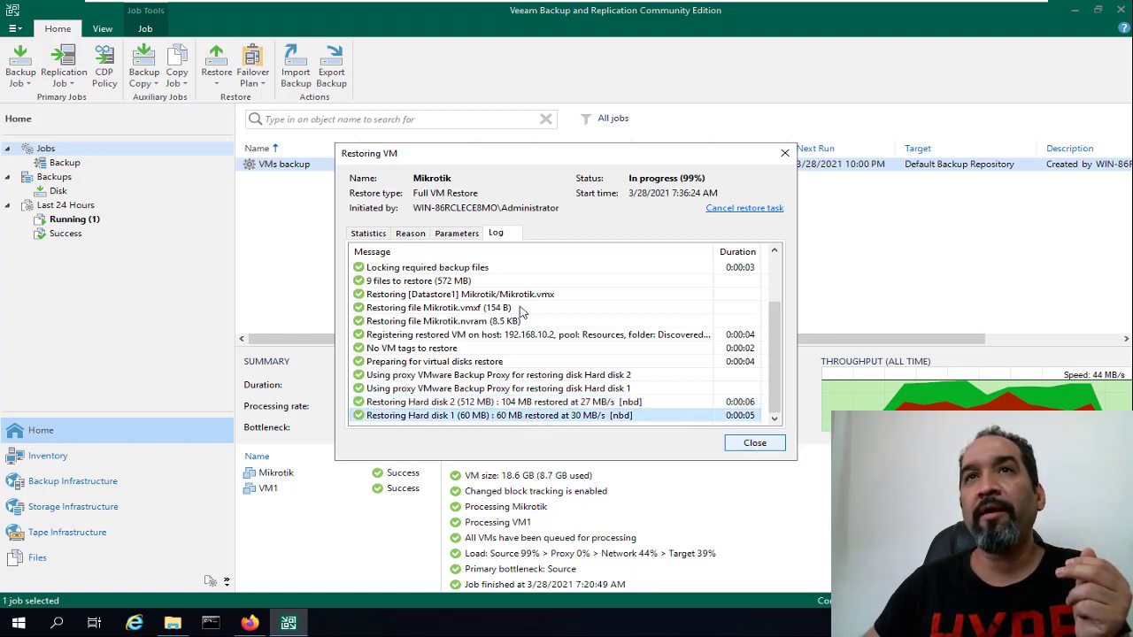
pyautogui.click(369, 235)
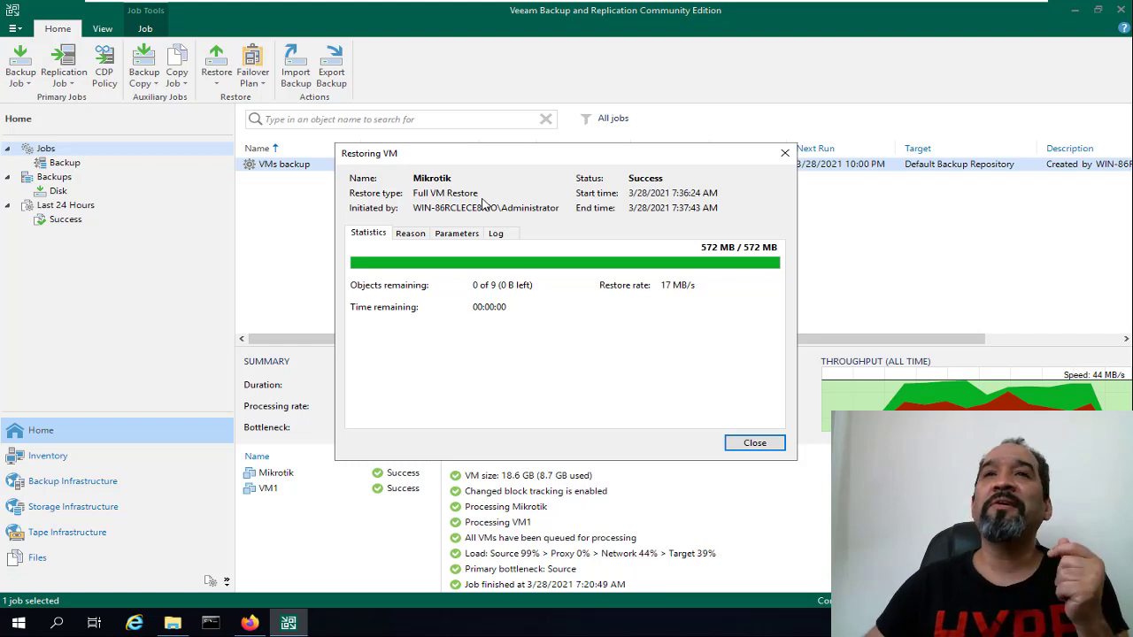
pyautogui.click(766, 447)
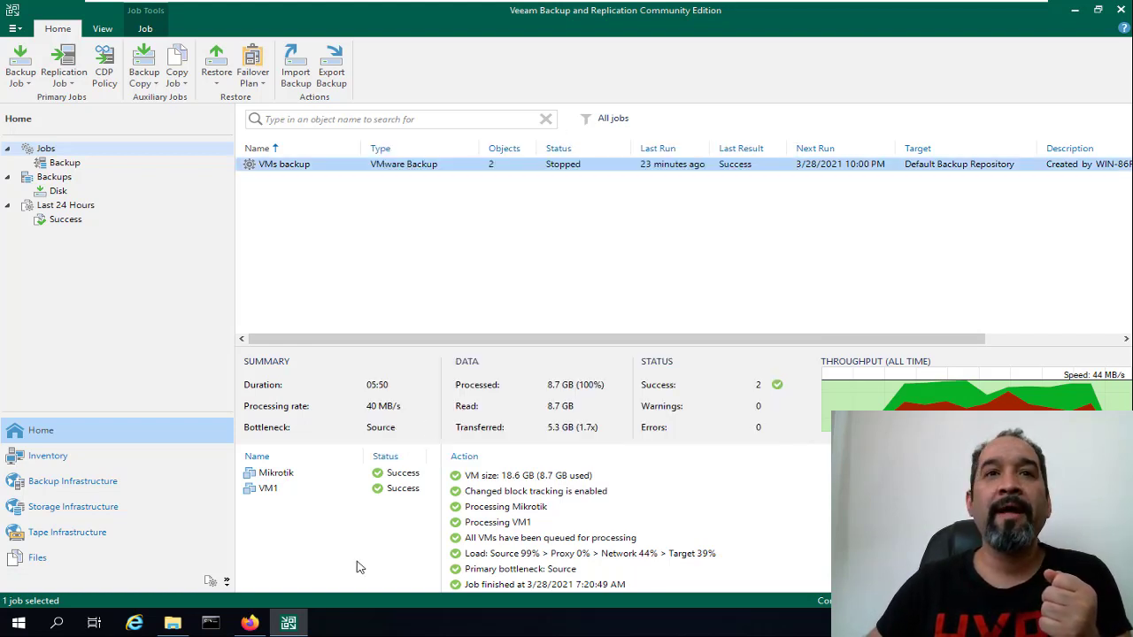
# - Switch to vSphere Client, check the restored Mikrotik VM's summary and virtual hardware settings, and leave them without changes
pyautogui.click(249, 624)
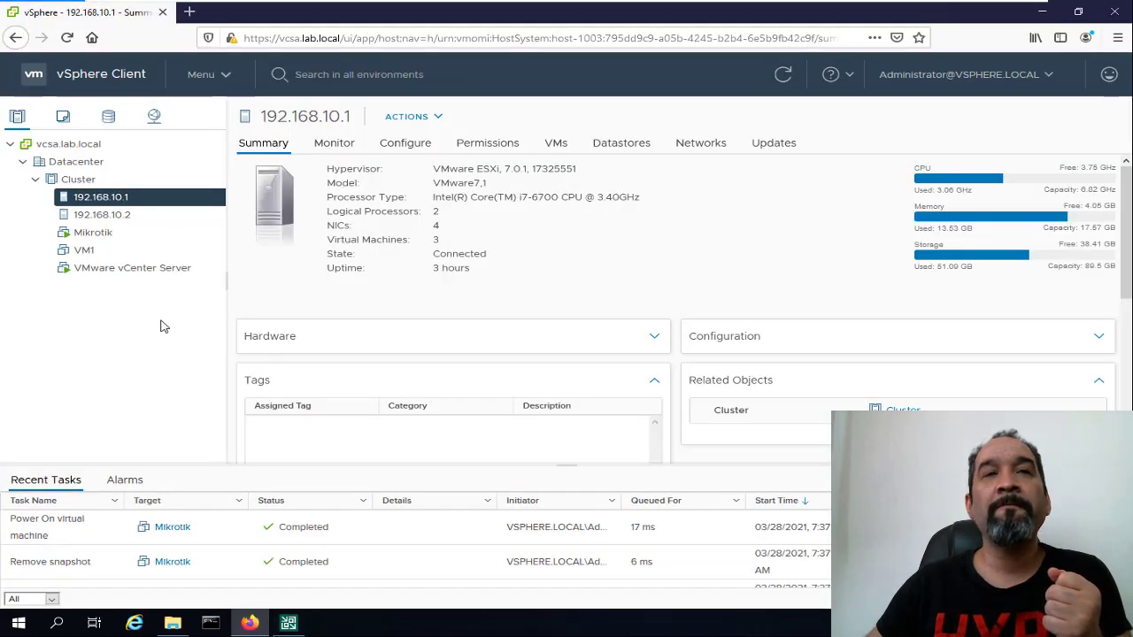
pyautogui.click(98, 235)
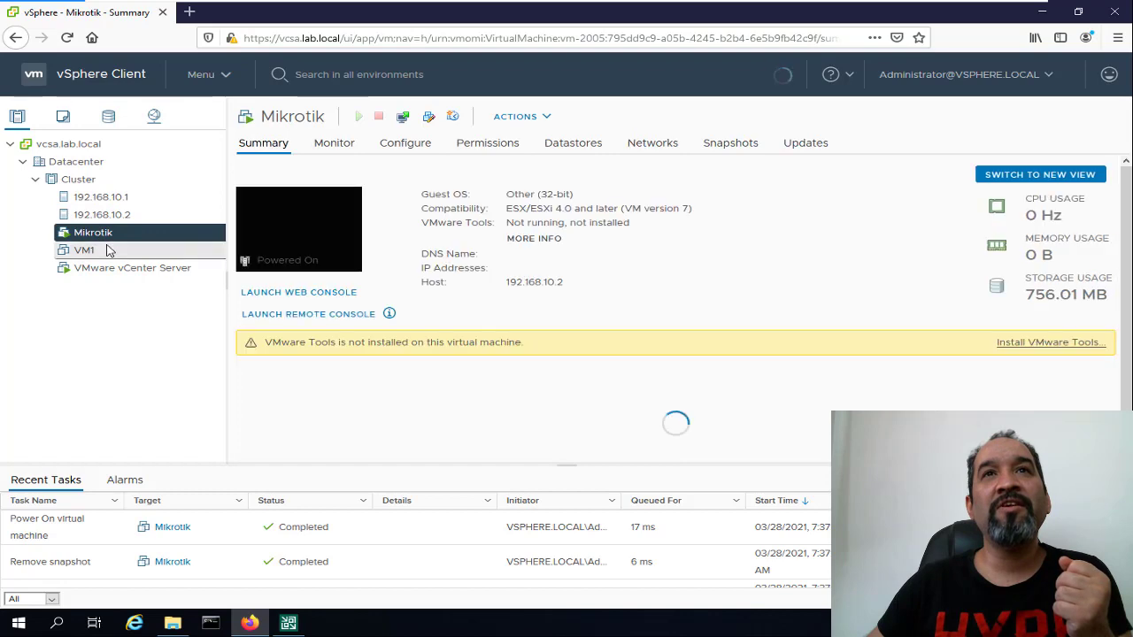
pyautogui.rightClick(101, 237)
pyautogui.click(157, 369)
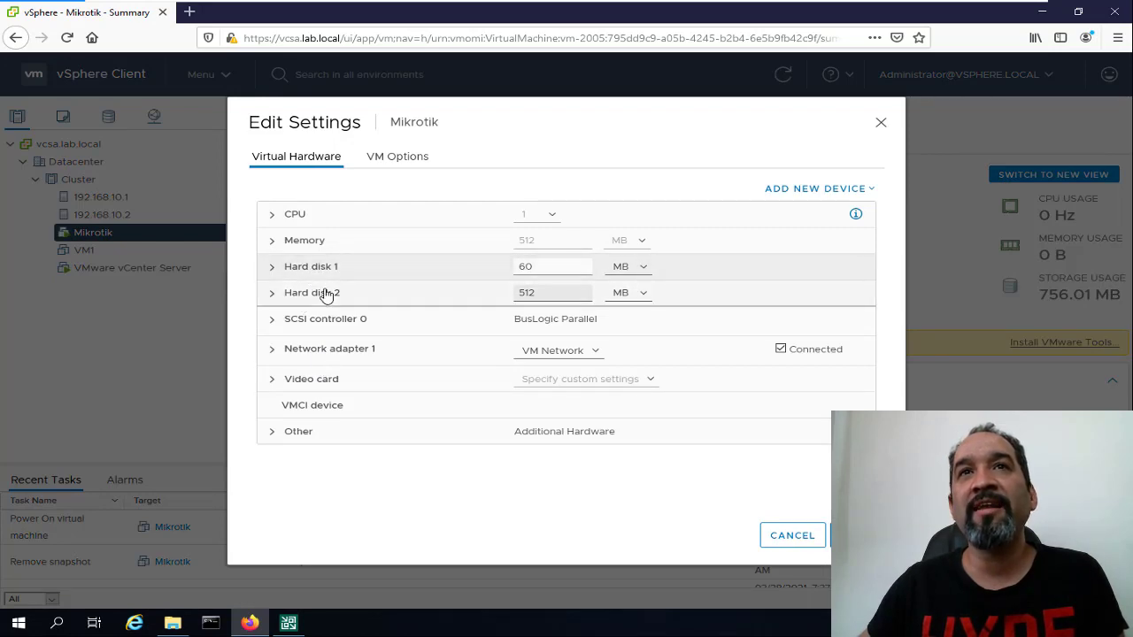
pyautogui.click(779, 536)
# - Launch Mikrotik's web console, allowing the blocked pop-up, check the VM's boot screen, and close the console
pyautogui.click(294, 243)
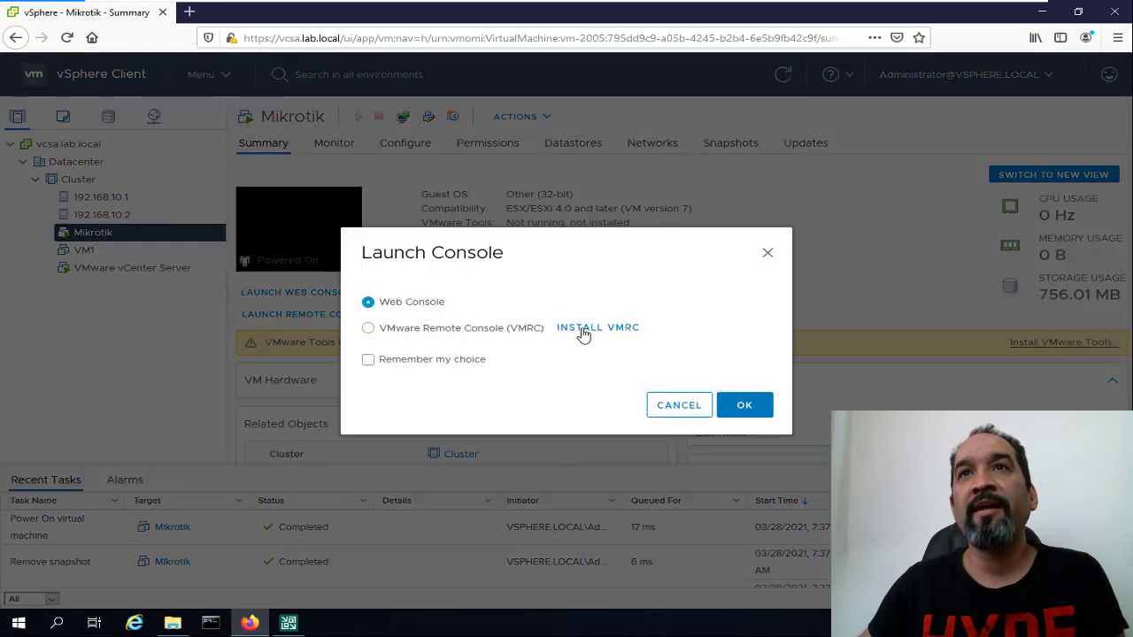
pyautogui.click(748, 406)
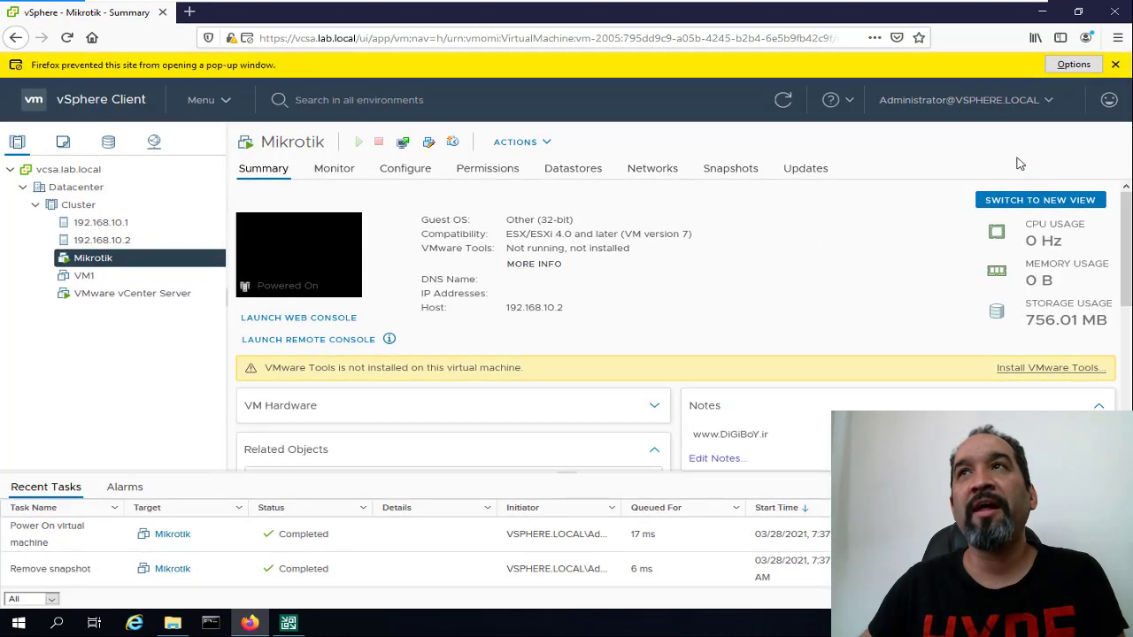
pyautogui.click(1073, 63)
pyautogui.click(946, 87)
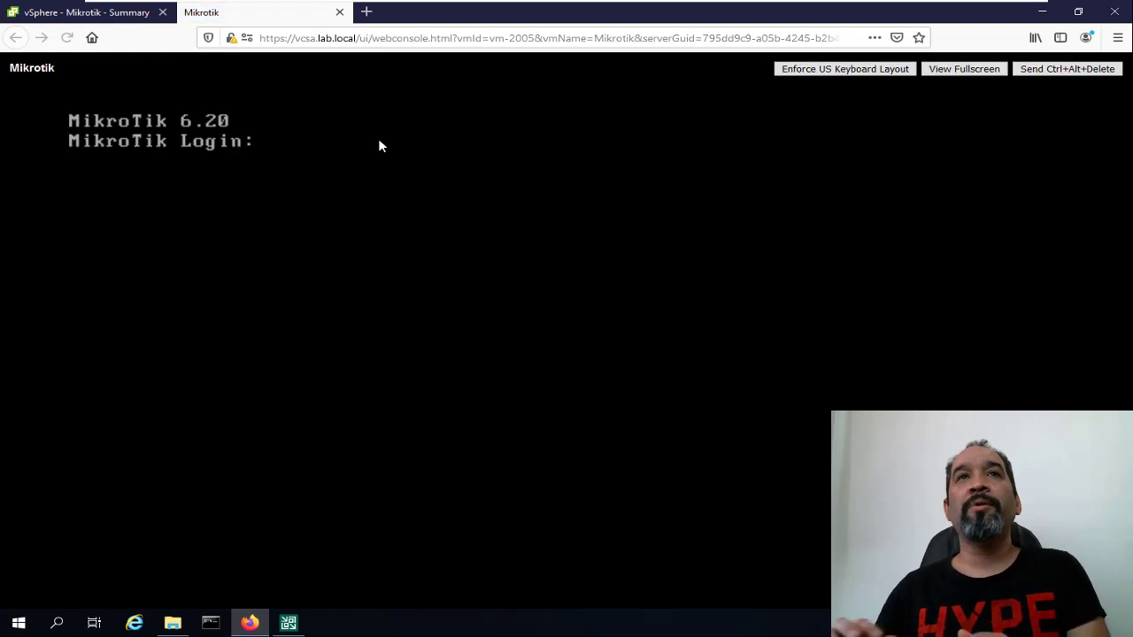
pyautogui.click(339, 12)
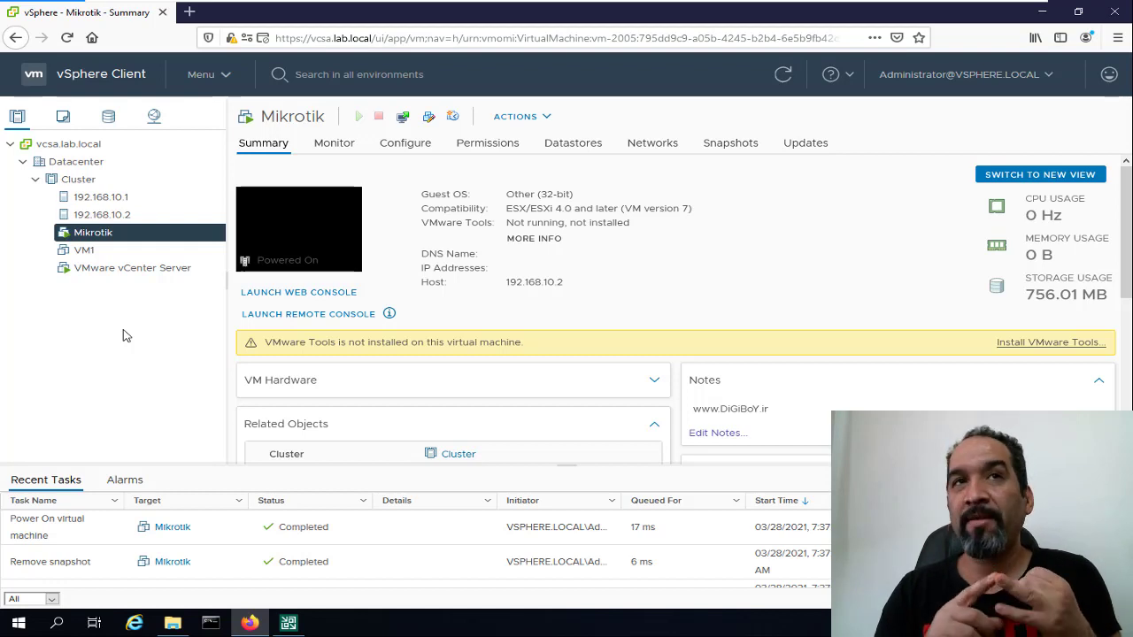
# - Return to Veeam Backup & Replication, start the VMs backup job again, and open its statistics
pyautogui.click(288, 623)
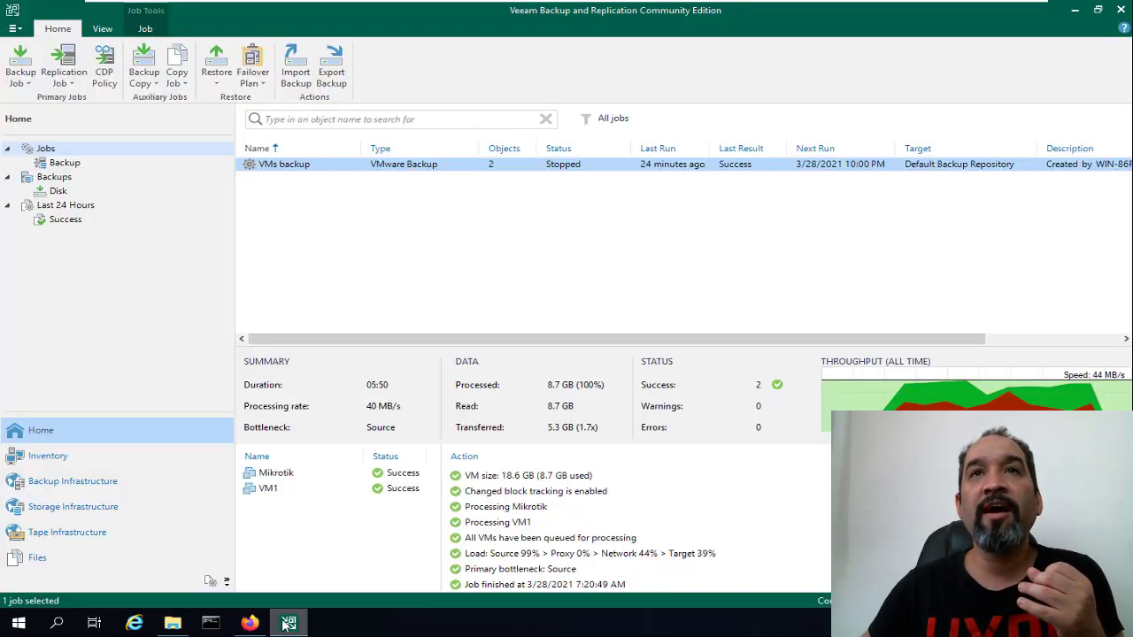
pyautogui.rightClick(308, 168)
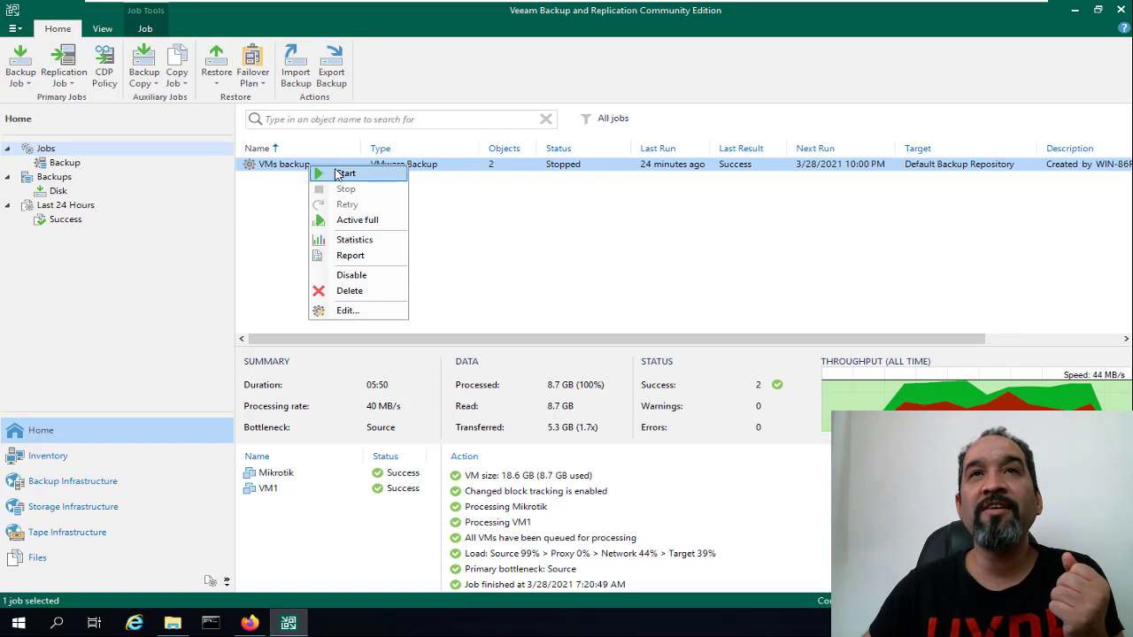
pyautogui.click(432, 220)
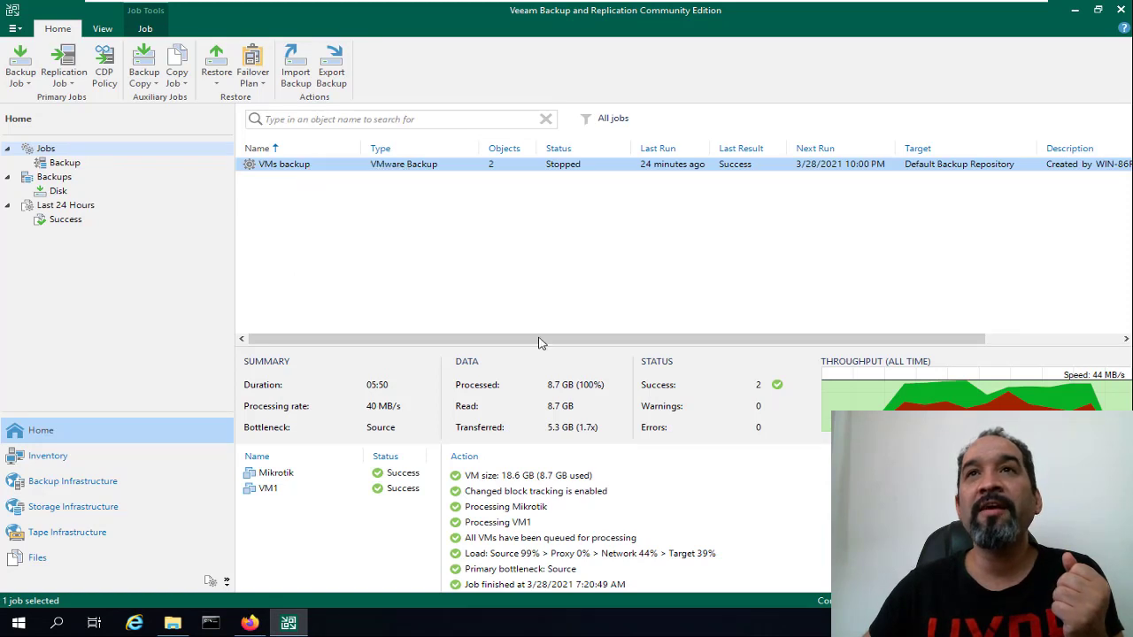
pyautogui.rightClick(471, 168)
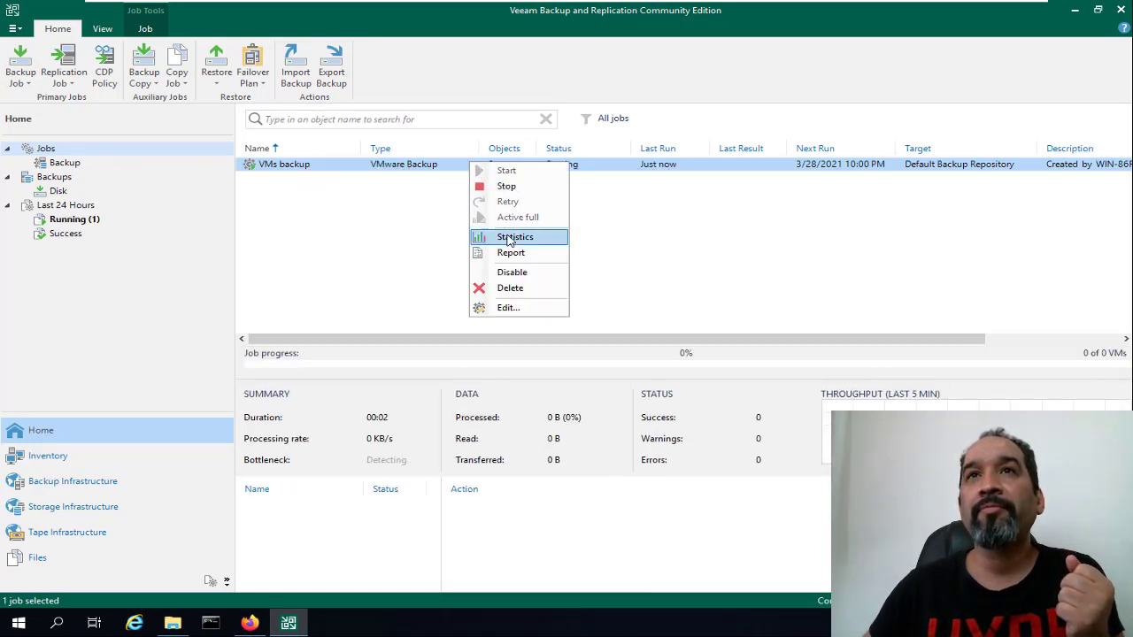
pyautogui.click(511, 239)
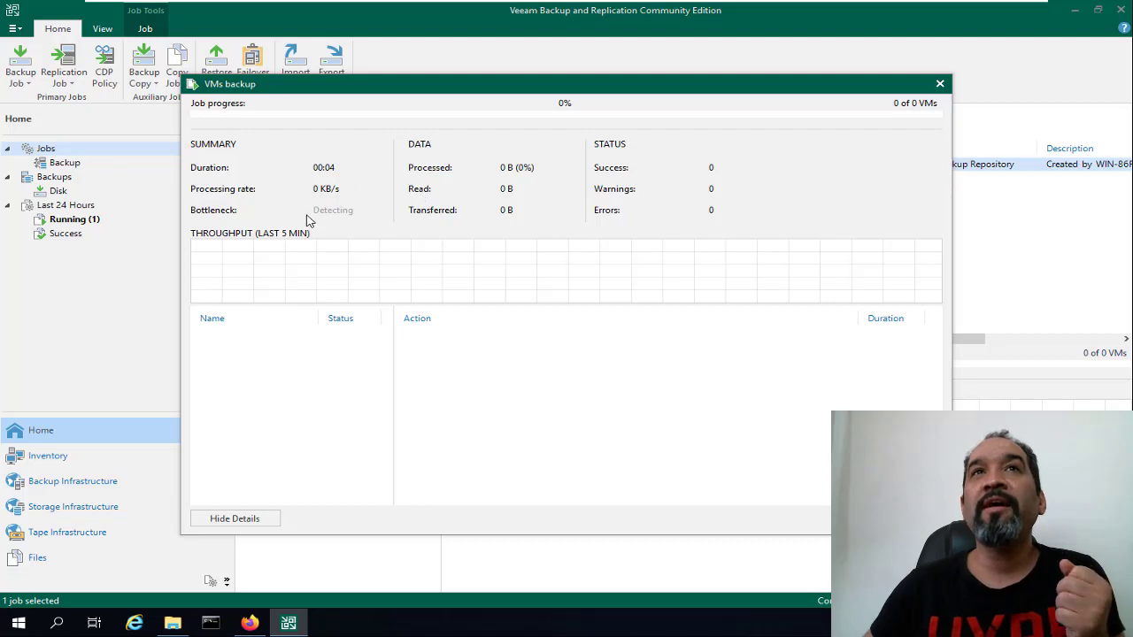
# - Switch to File Explorer and view the properties of the incremental file VMs backupD2021-03-28T073924_F926 in E:\Backup\VMs backup
pyautogui.click(172, 623)
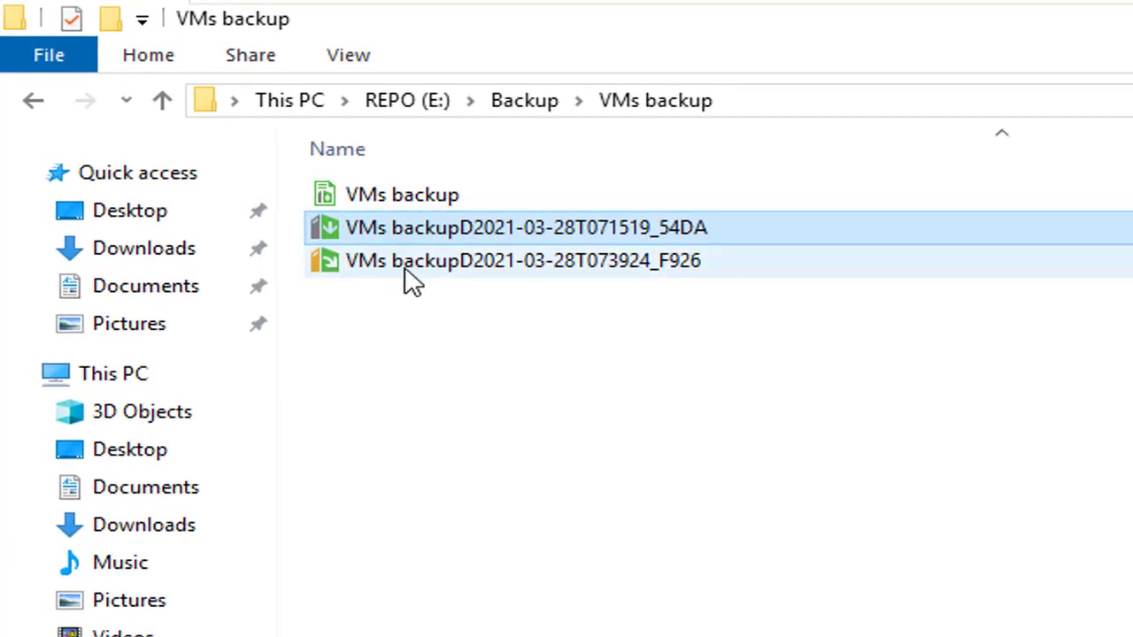
pyautogui.click(412, 281)
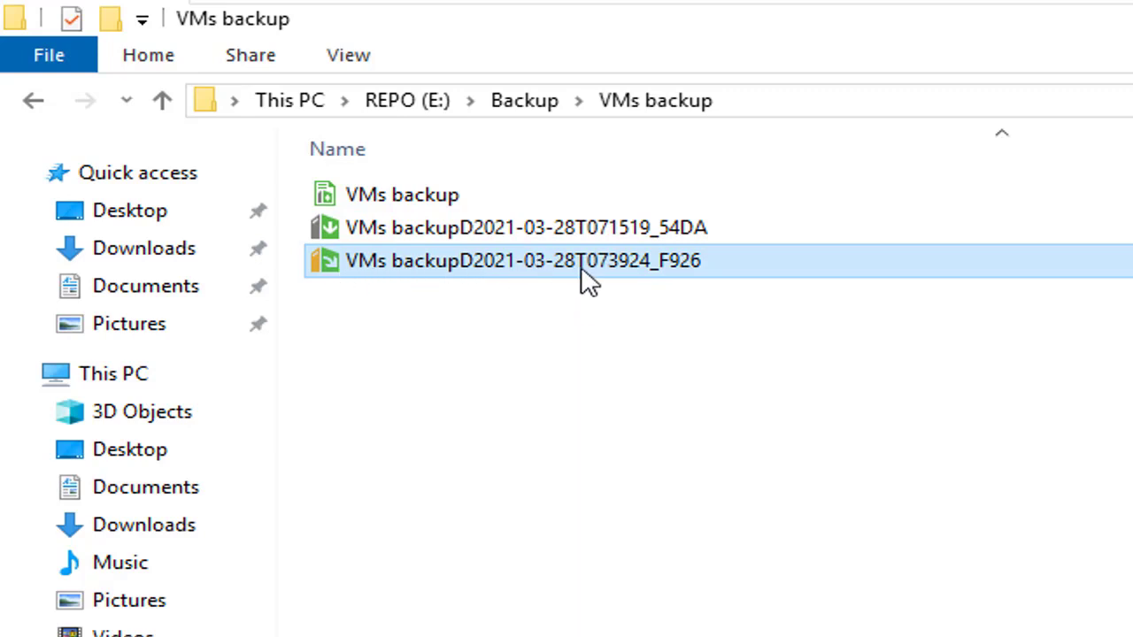
pyautogui.rightClick(533, 264)
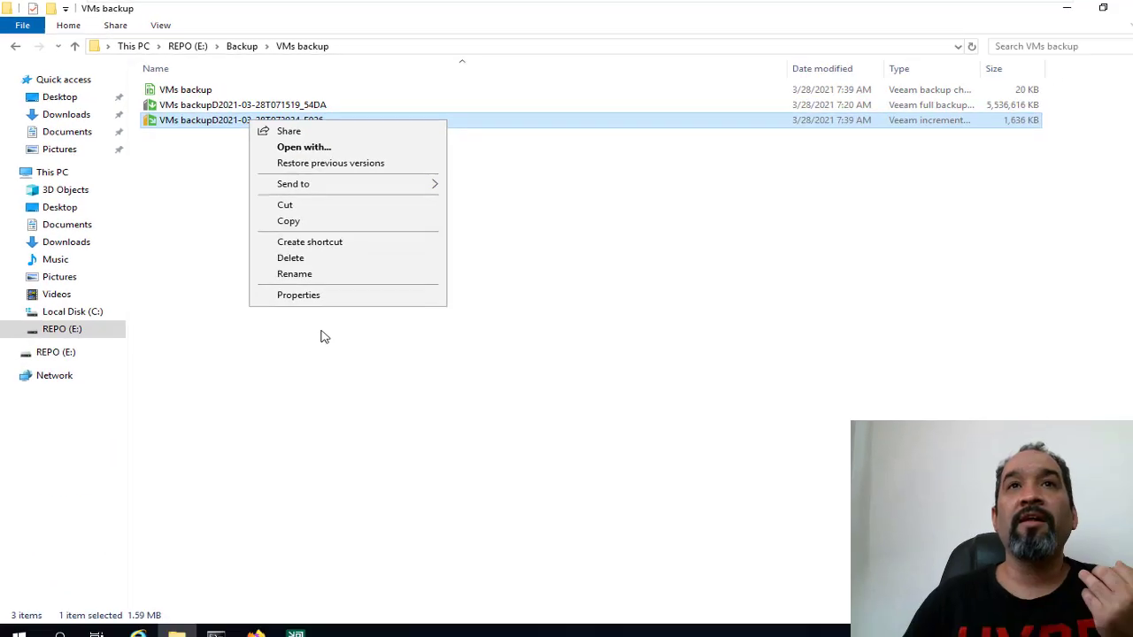
pyautogui.click(292, 288)
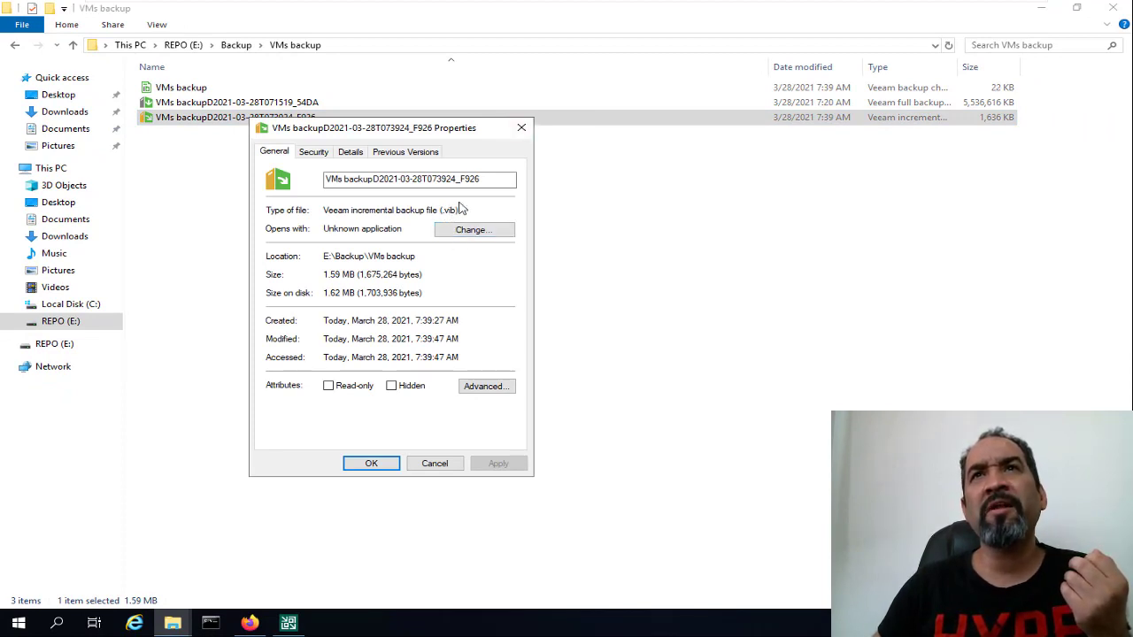
# - Close the incremental file's properties and check the properties of the full backup file VMs backupD2021-03-28T071519_54DA
pyautogui.click(521, 128)
pyautogui.click(297, 102)
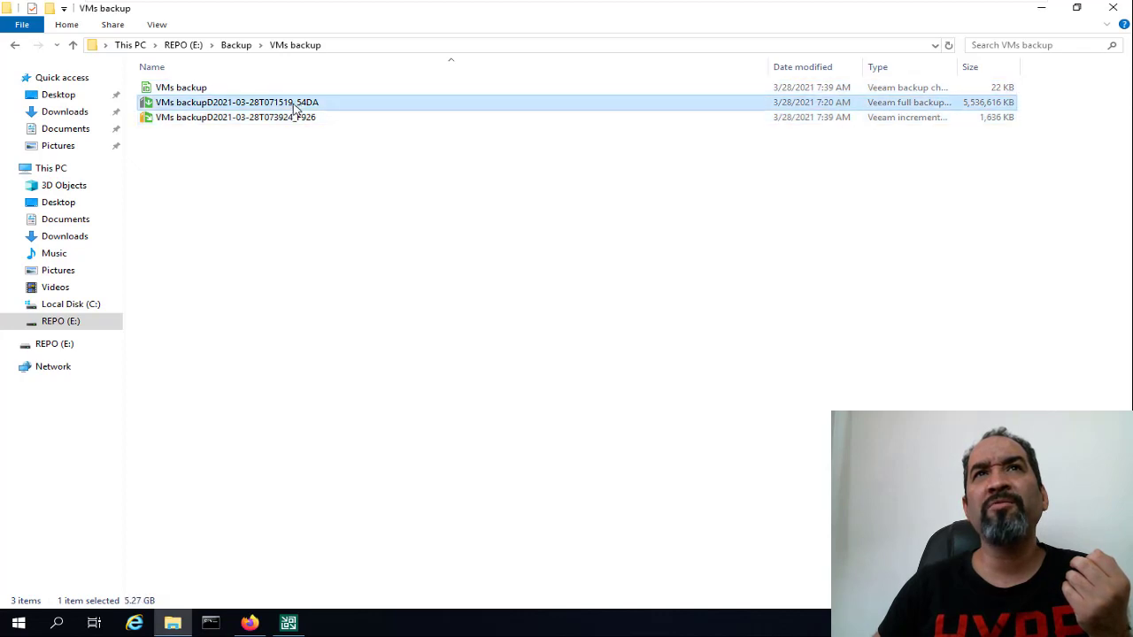
pyautogui.rightClick(296, 104)
pyautogui.click(336, 290)
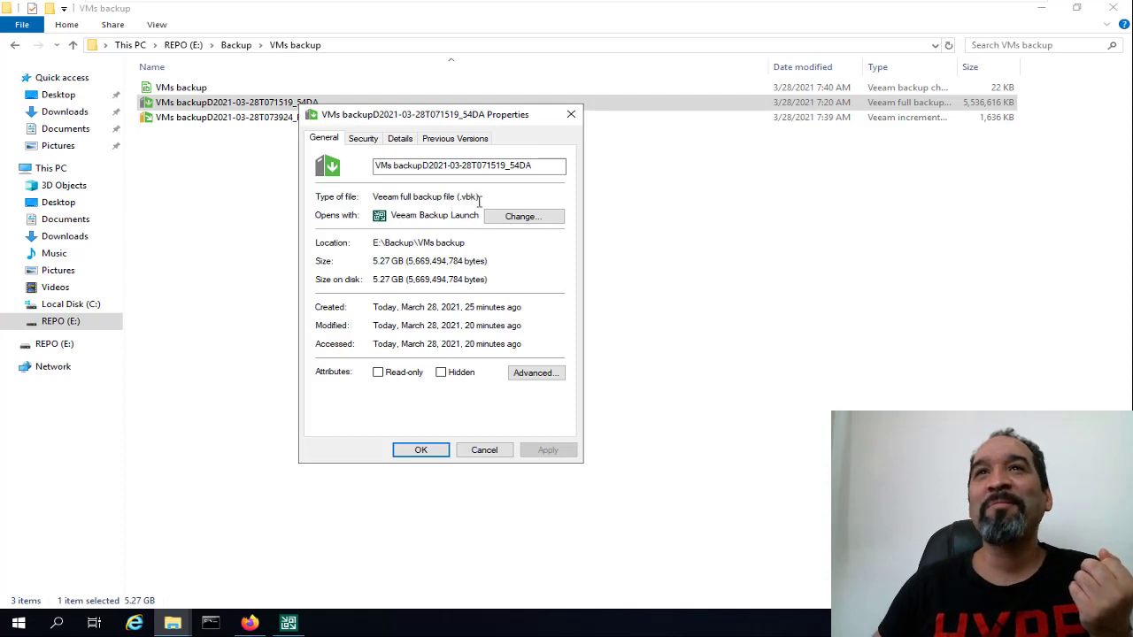
pyautogui.click(571, 114)
# - Return to Veeam Backup & Replication, review VM1's processing log in the VMs backup statistics, and close the statistics
pyautogui.click(1041, 12)
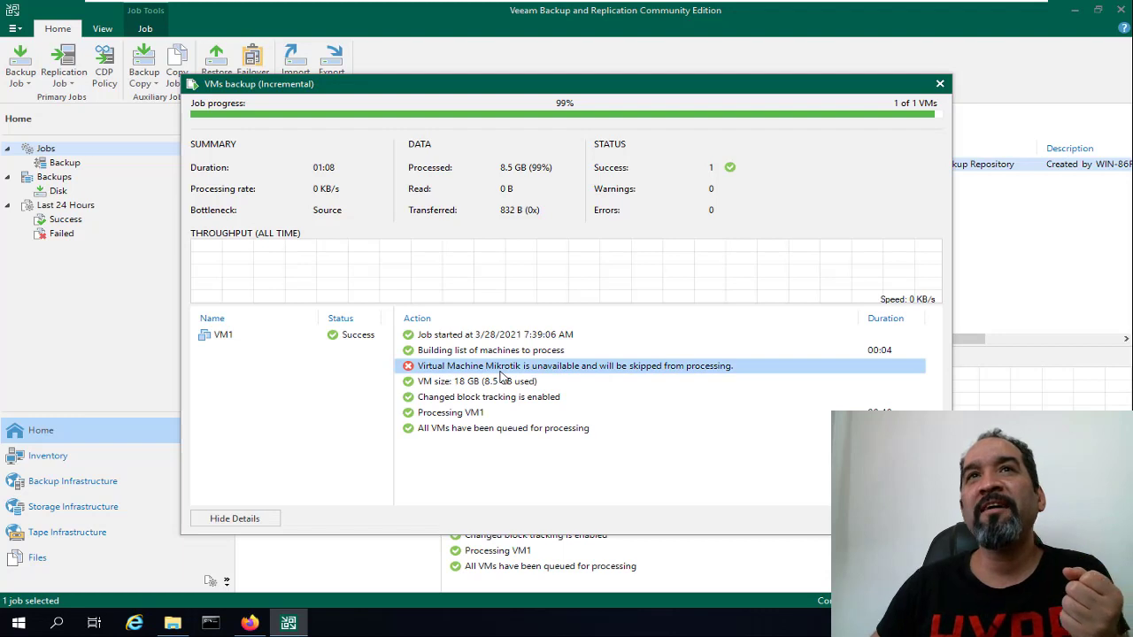
pyautogui.click(274, 340)
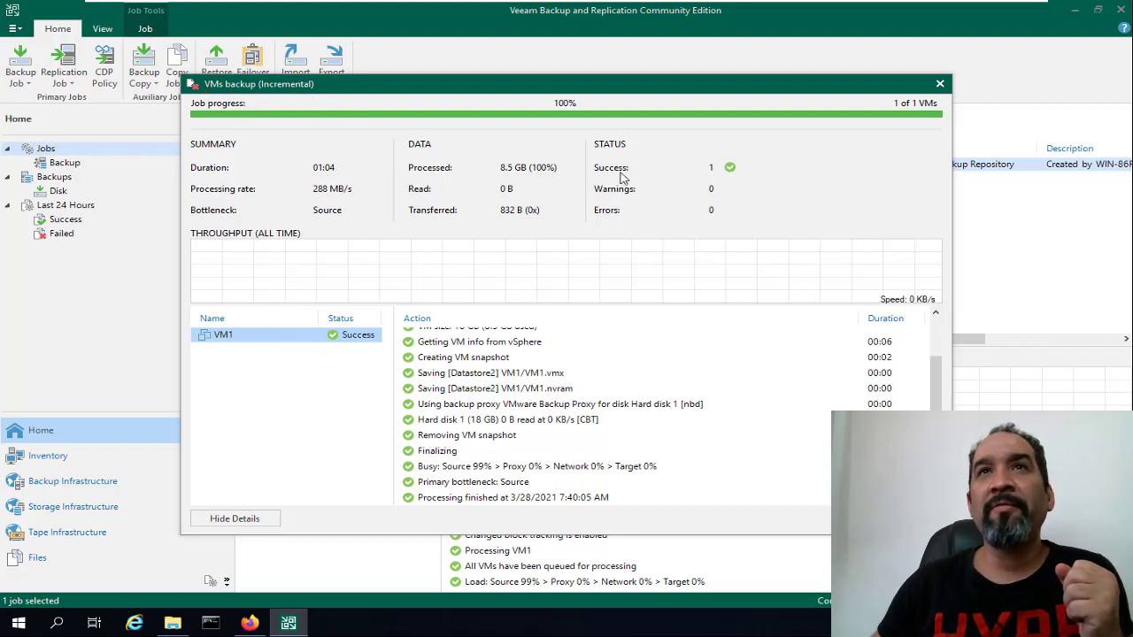
pyautogui.click(940, 85)
# - Edit the VMs backup job and remove the outdated Mikrotik entry from its virtual machines to back up
pyautogui.rightClick(315, 167)
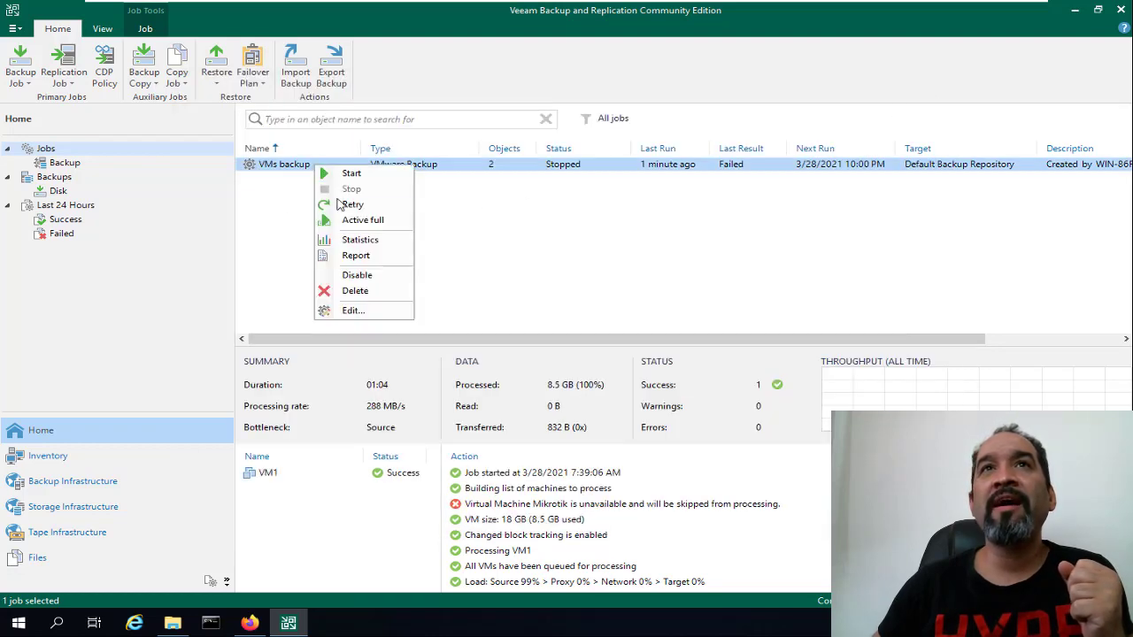
pyautogui.click(352, 311)
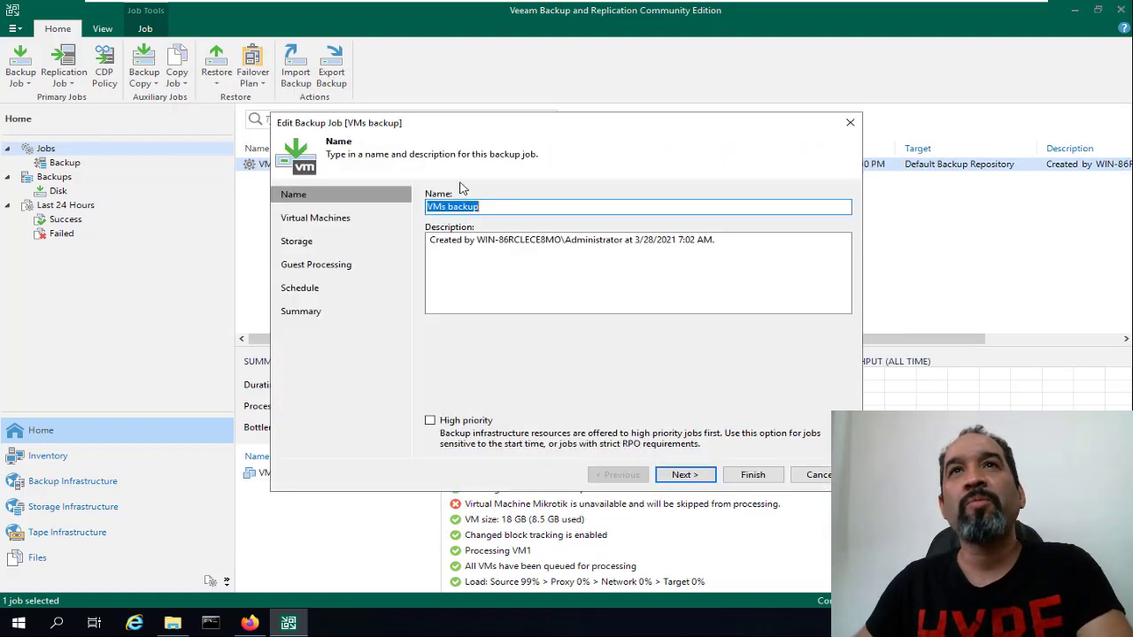
pyautogui.click(681, 474)
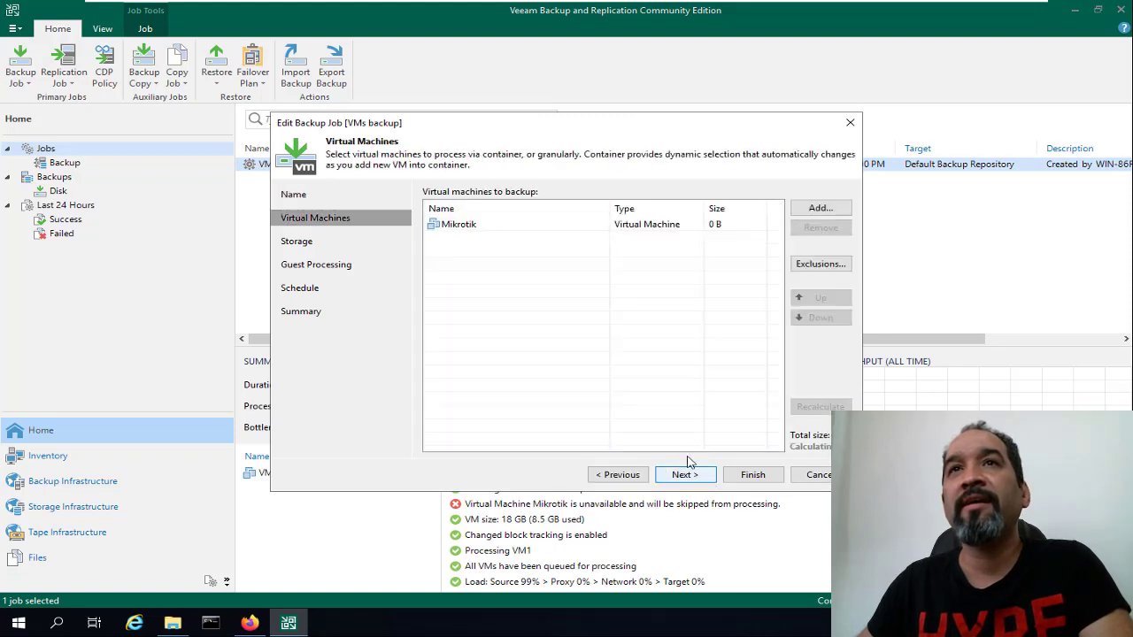
pyautogui.click(495, 224)
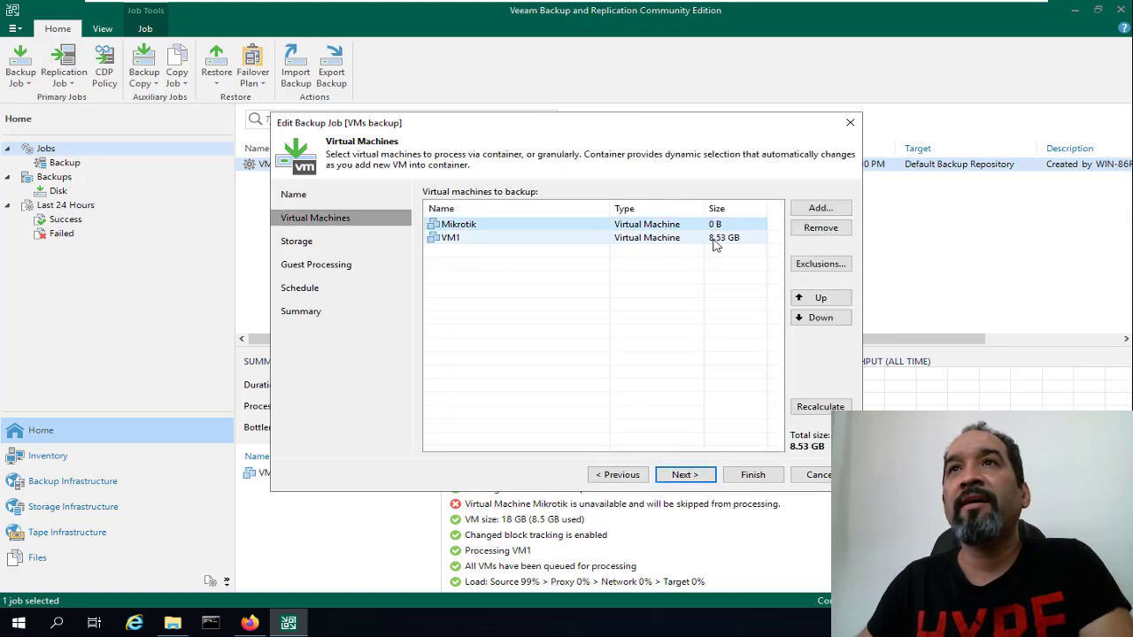
pyautogui.click(818, 228)
# - Add the restored Mikrotik VM from 192.168.10.10 > Datacenter > Cluster to the backup job
pyautogui.click(821, 211)
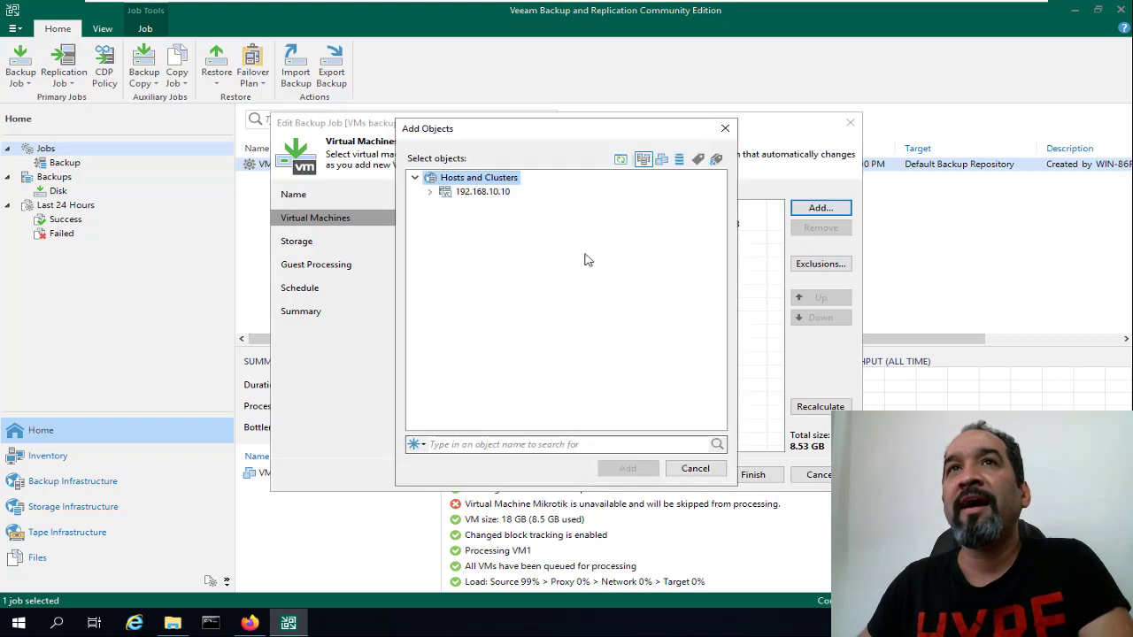
pyautogui.click(429, 192)
pyautogui.click(444, 205)
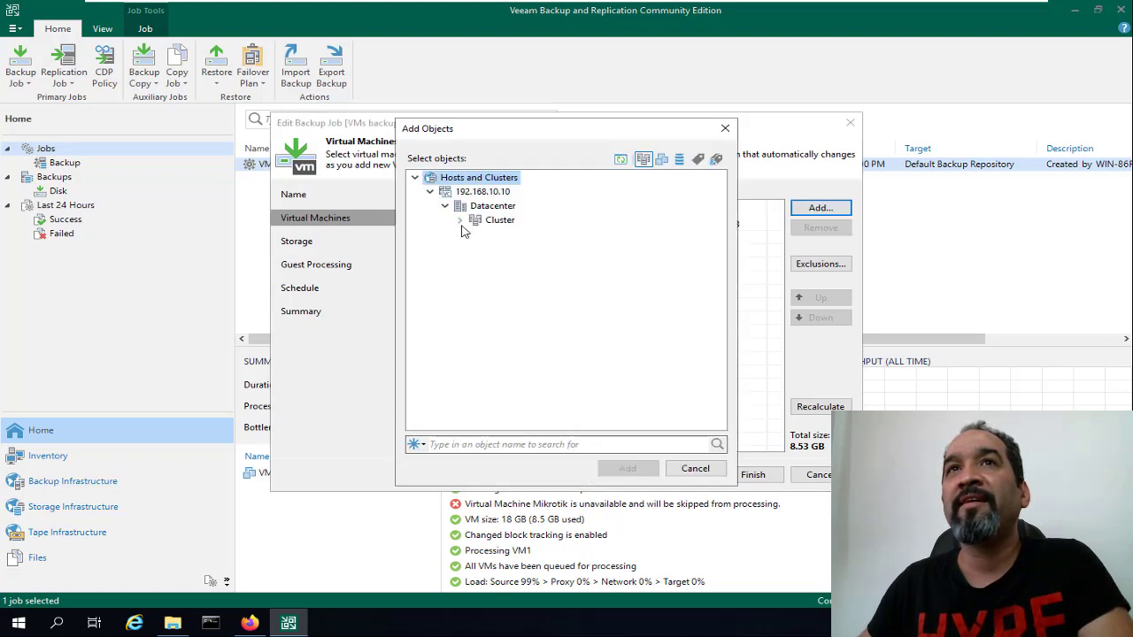
pyautogui.click(459, 219)
pyautogui.click(529, 264)
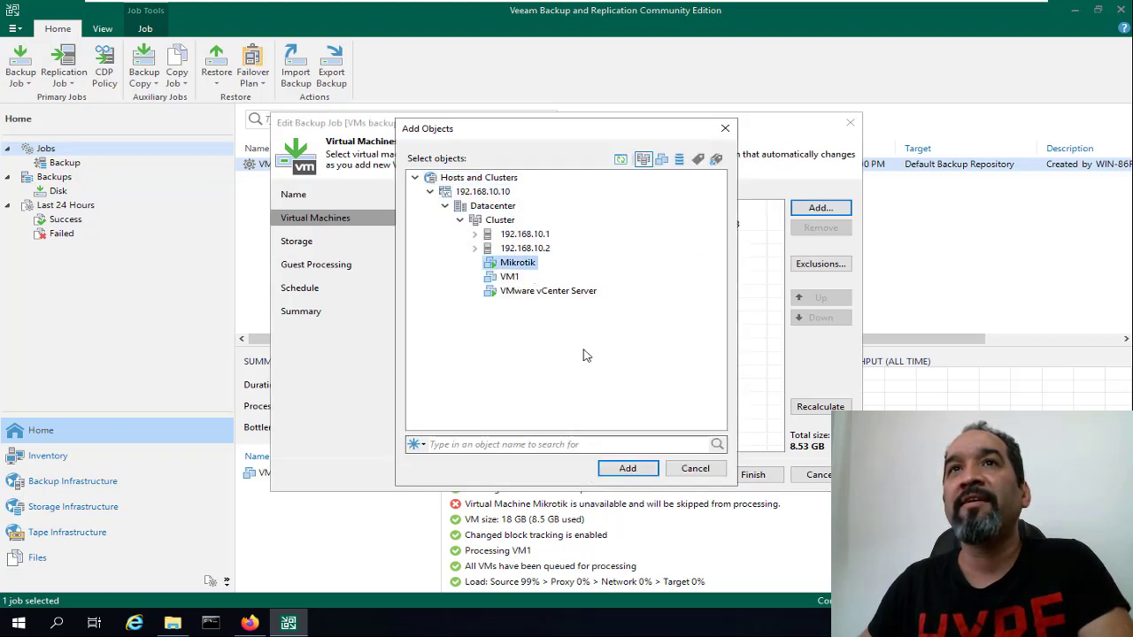
pyautogui.click(627, 468)
# - Keep the job's storage, guest processing and schedule settings, apply the changes, and finish with the job set to run immediately
pyautogui.click(688, 476)
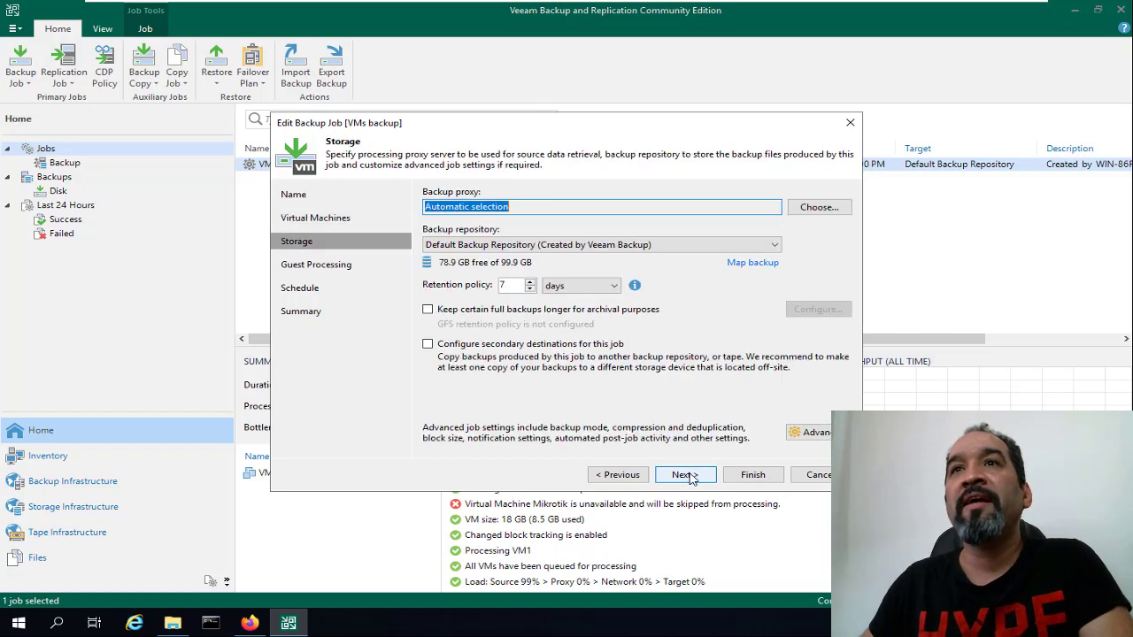
pyautogui.click(690, 476)
pyautogui.click(701, 477)
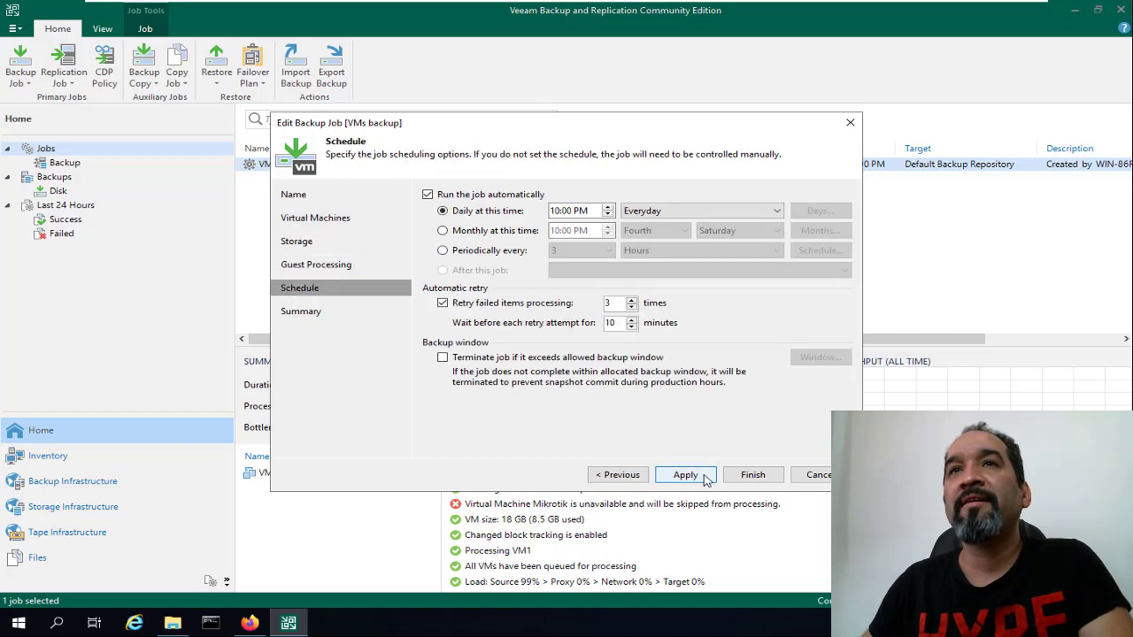
pyautogui.click(685, 475)
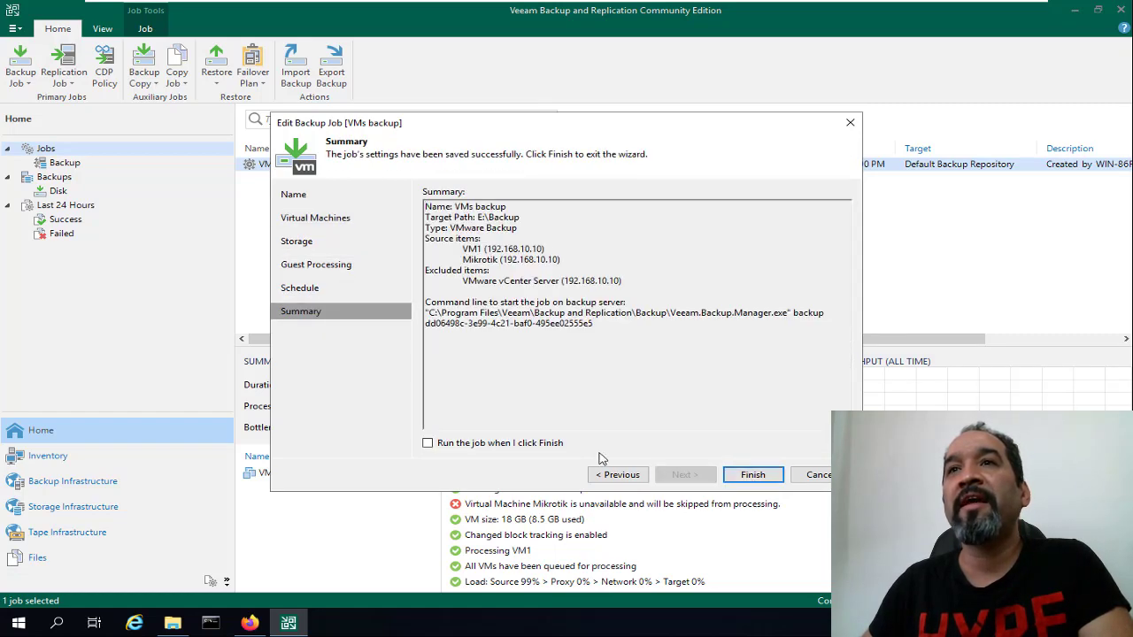
pyautogui.click(540, 447)
pyautogui.click(752, 474)
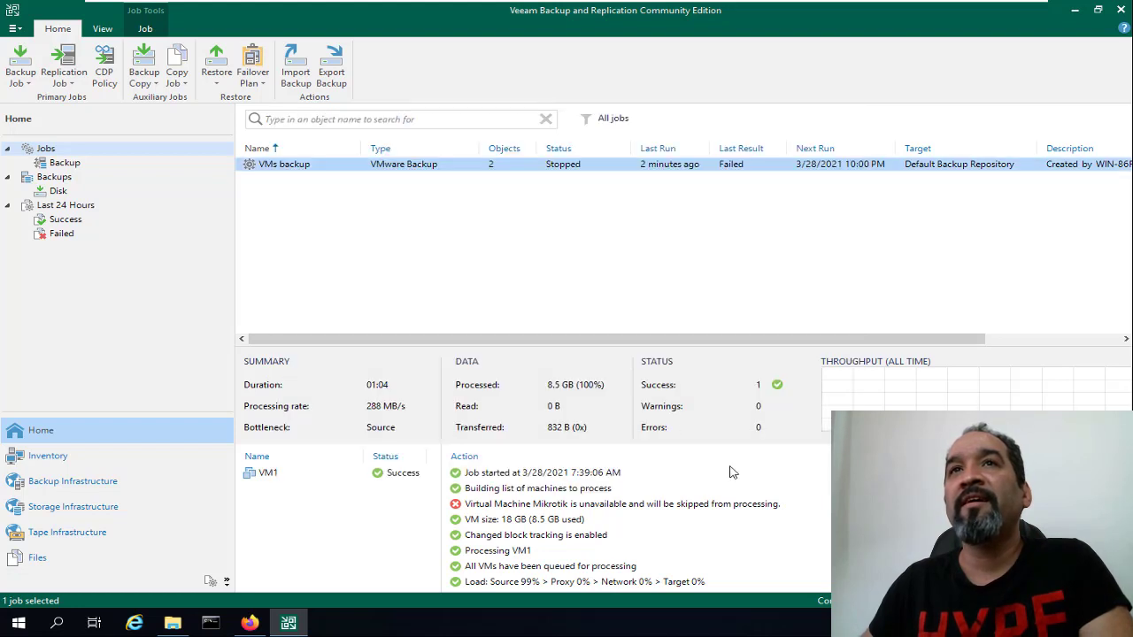
# - Open the running VMs backup job's statistics and examine the processing logs of Mikrotik and VM1
pyautogui.rightClick(345, 171)
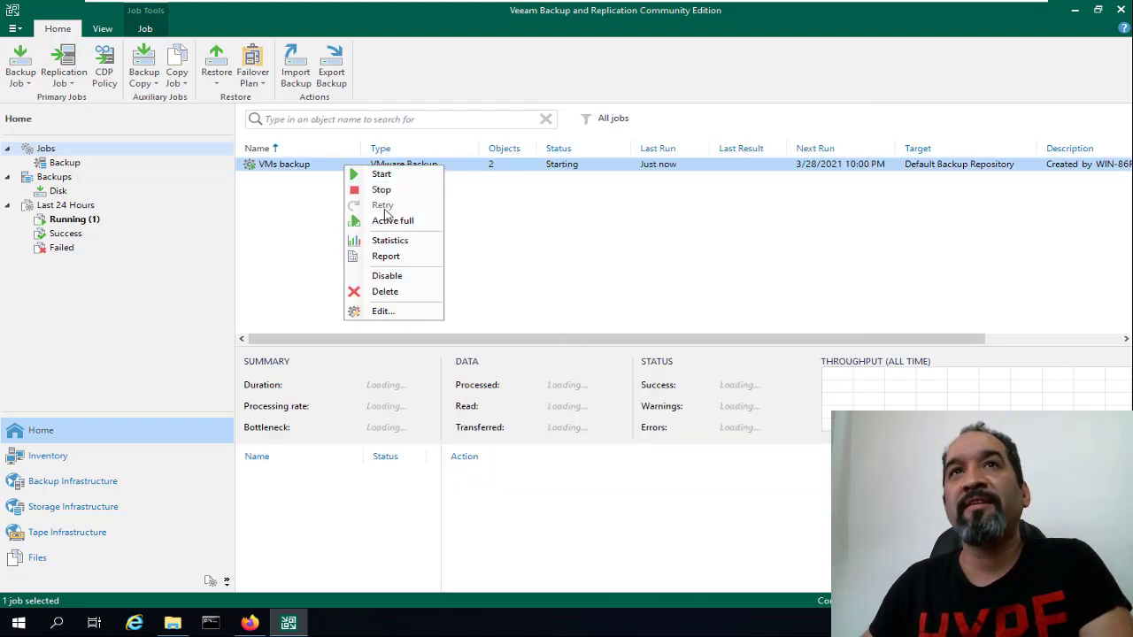
pyautogui.click(383, 241)
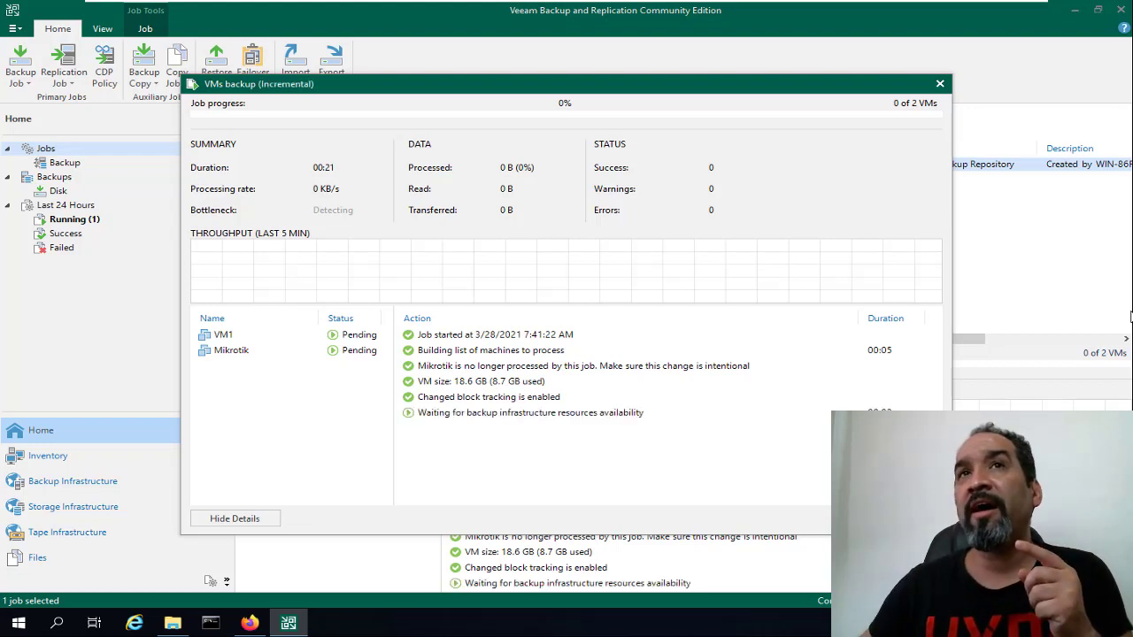
pyautogui.click(244, 350)
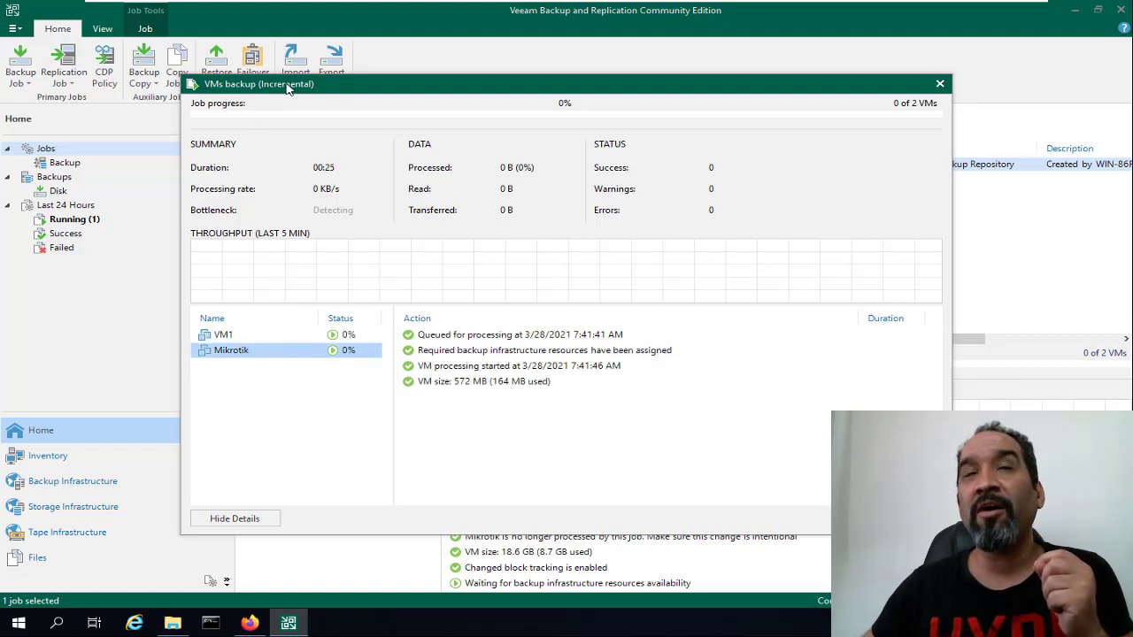
pyautogui.click(237, 336)
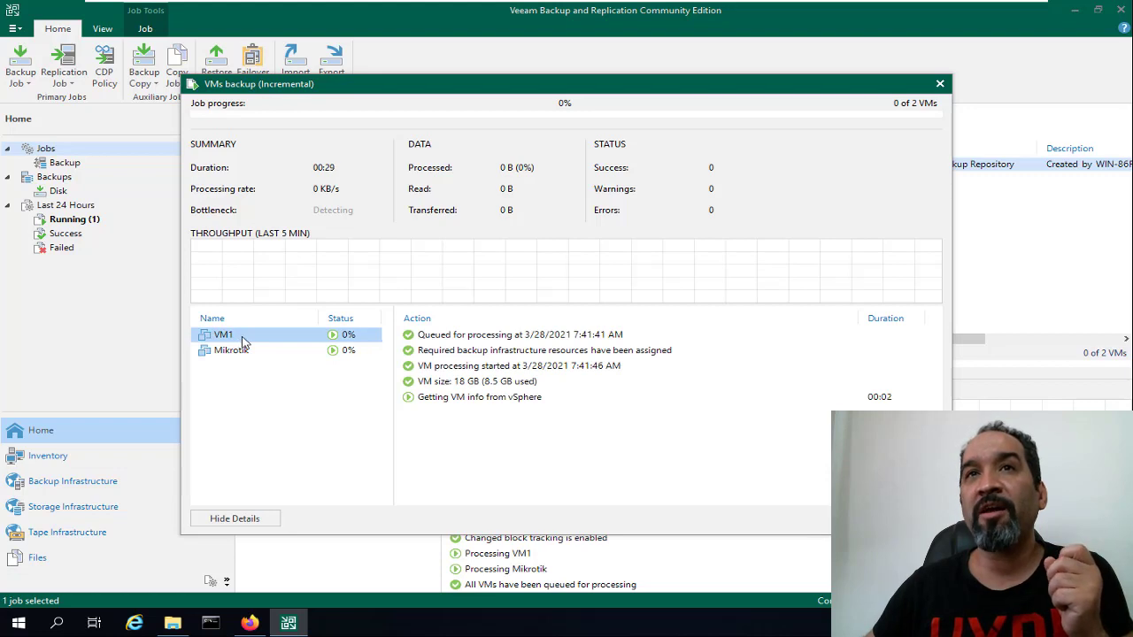
# - Switch to File Explorer, compare incremental files VMs backupD2021-03-28T073924_F926 and VMs backupD2021-03-28T074141_4A7E, and return to Veeam's job statistics
pyautogui.click(182, 625)
pyautogui.click(257, 135)
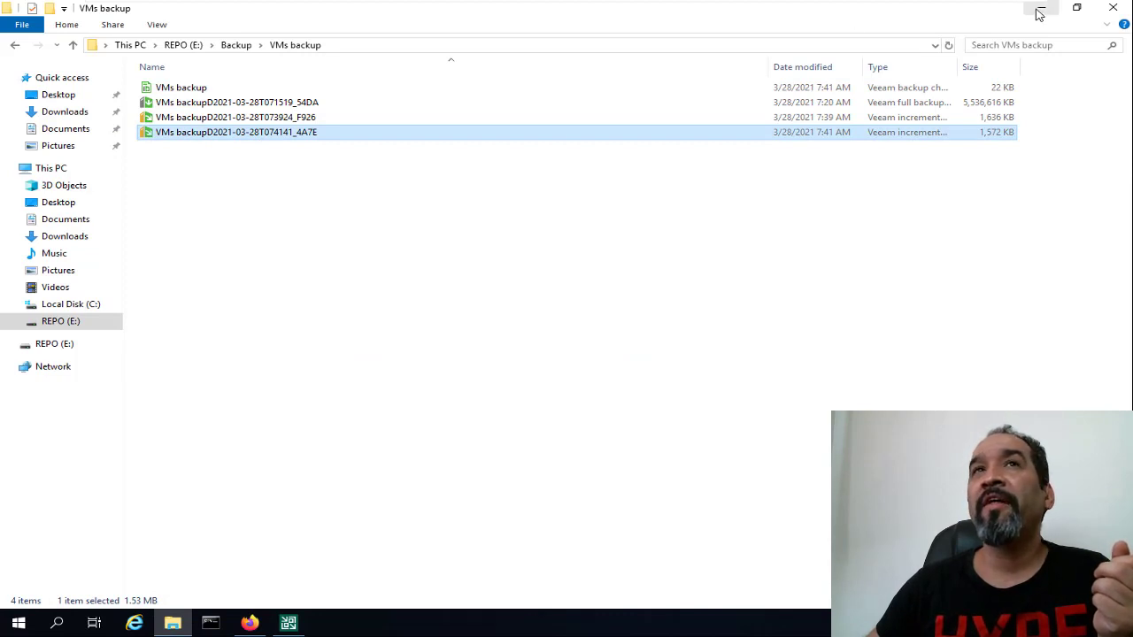
pyautogui.click(278, 122)
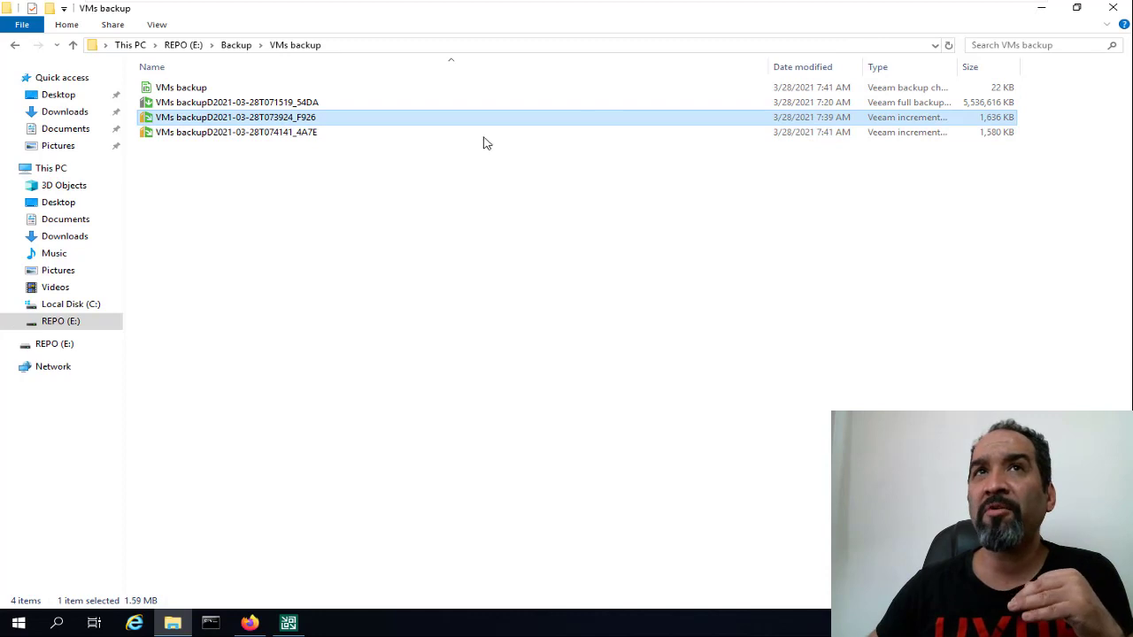
pyautogui.click(311, 132)
pyautogui.click(1032, 15)
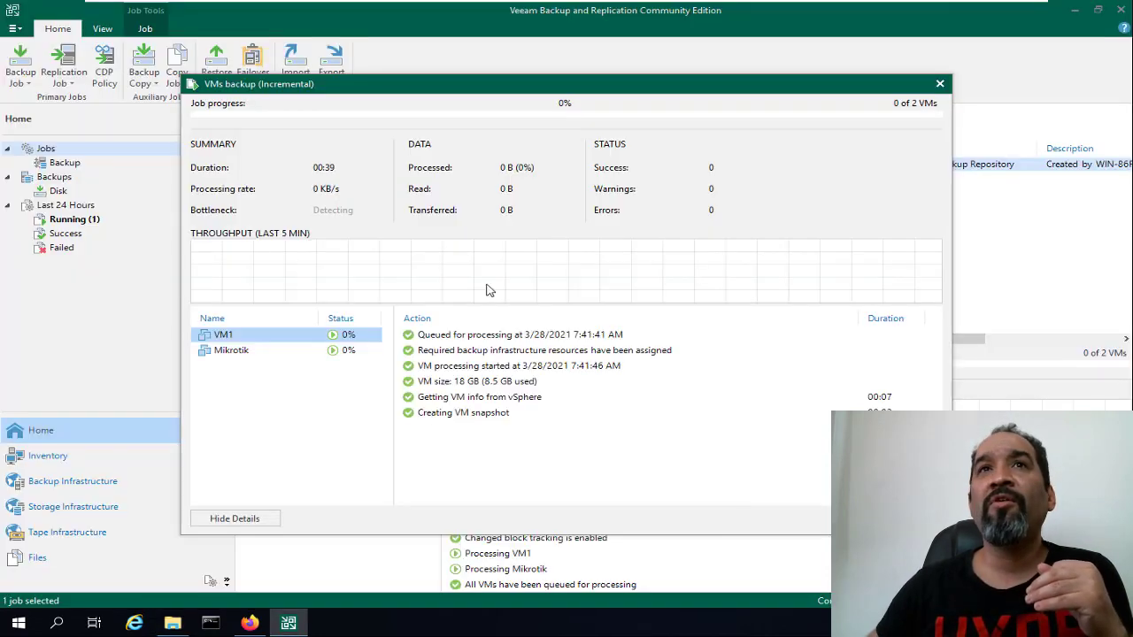